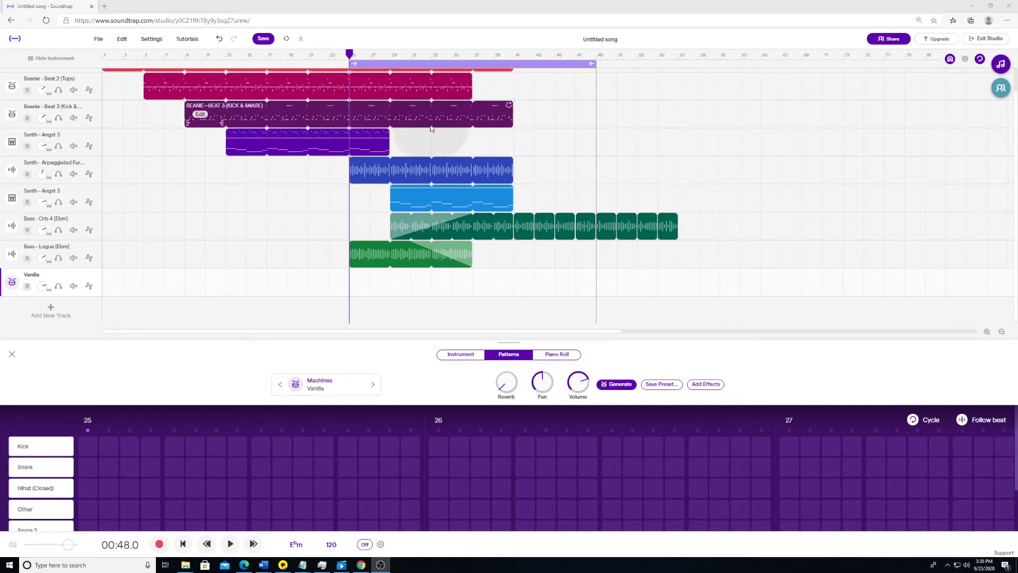
# Extend the loop region's end to bar 57, where the Bass - Orb 4 regions finish
pyautogui.scroll(1, 439, 153)
pyautogui.scroll(1, 445, 157)
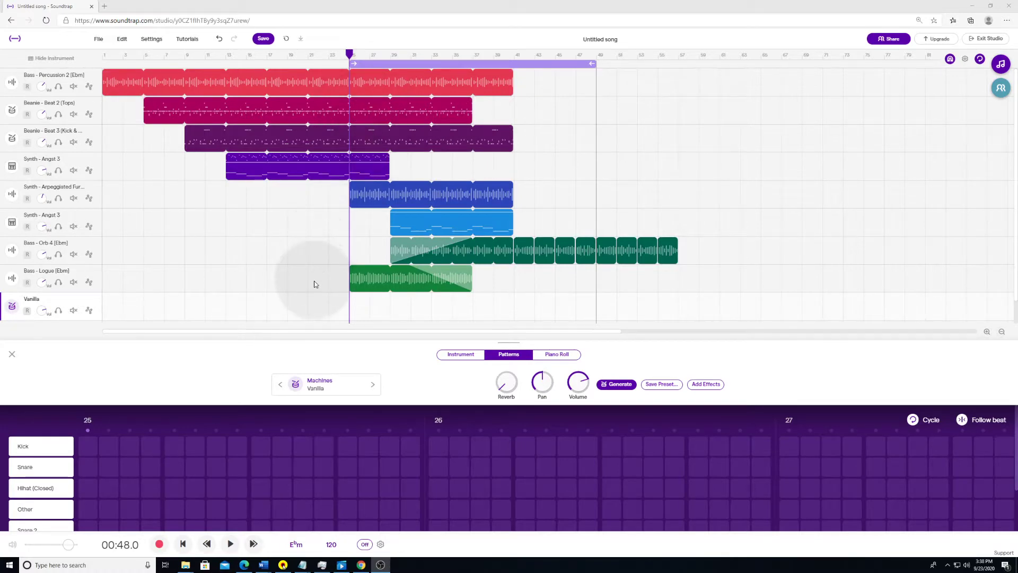
pyautogui.scroll(-1, 330, 256)
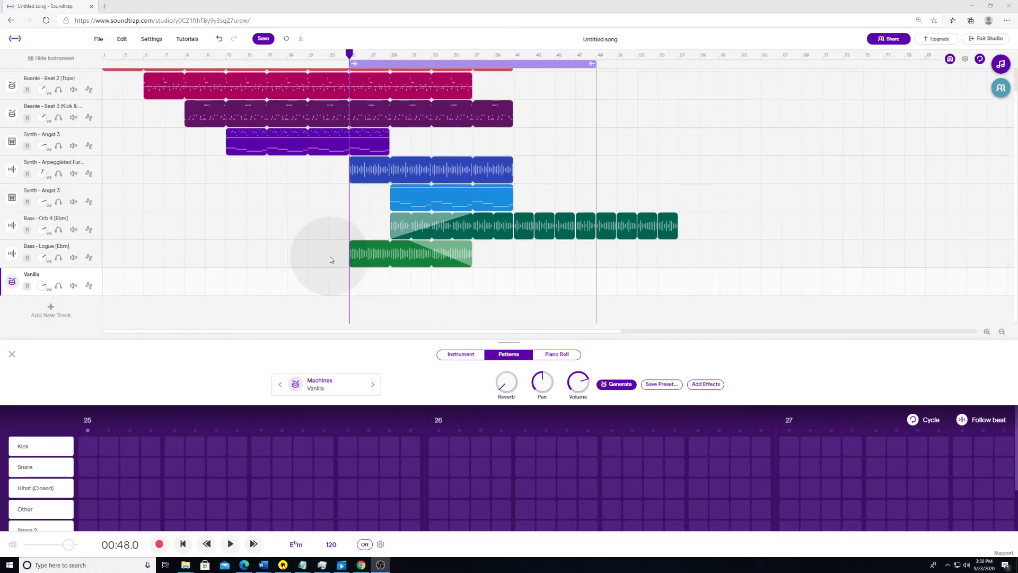
pyautogui.scroll(1, 330, 256)
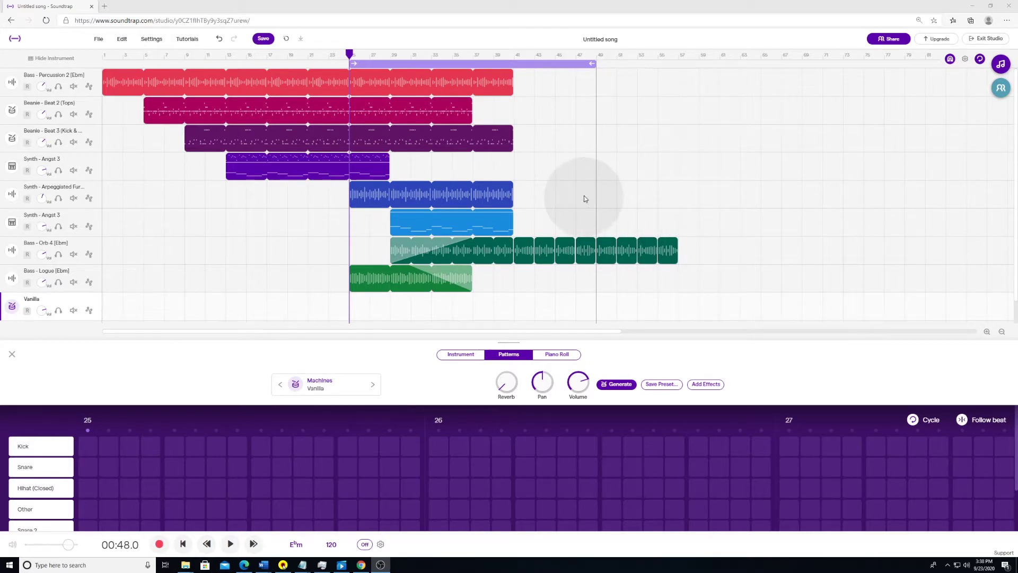
pyautogui.moveTo(592, 64); pyautogui.dragTo(678, 64)
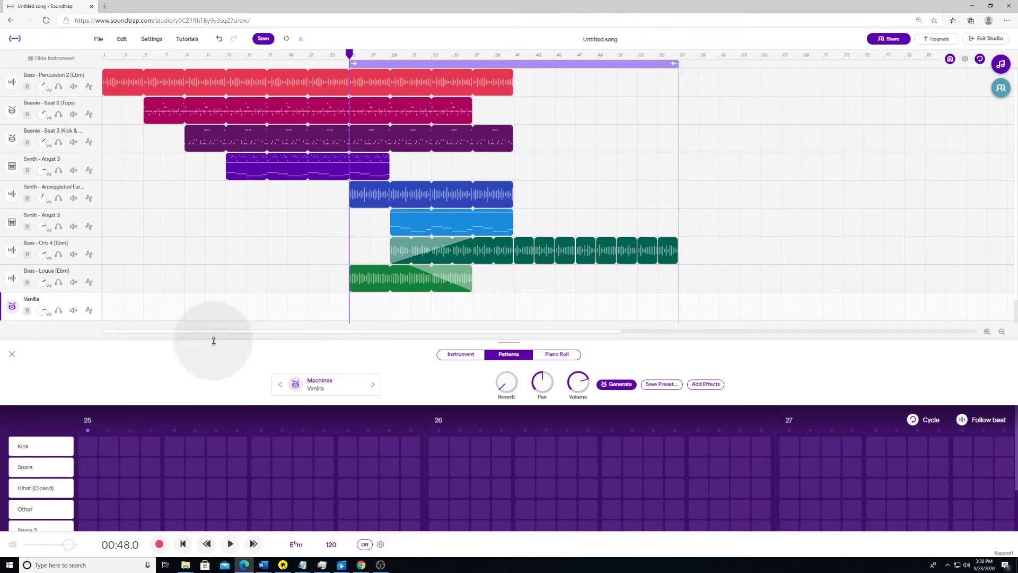
# Delete the empty Vanilla drum track
pyautogui.rightClick(97, 299)
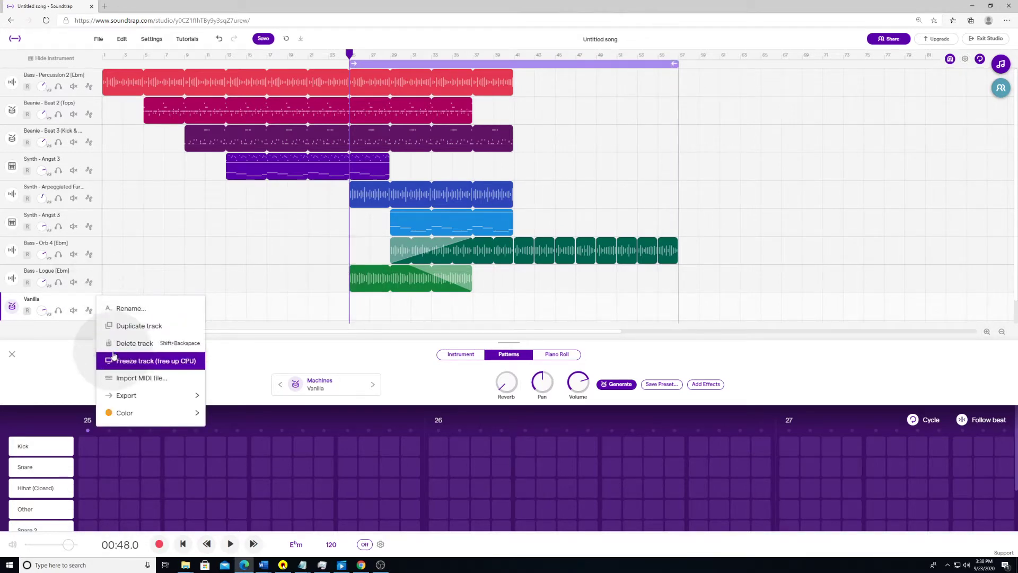
pyautogui.click(134, 343)
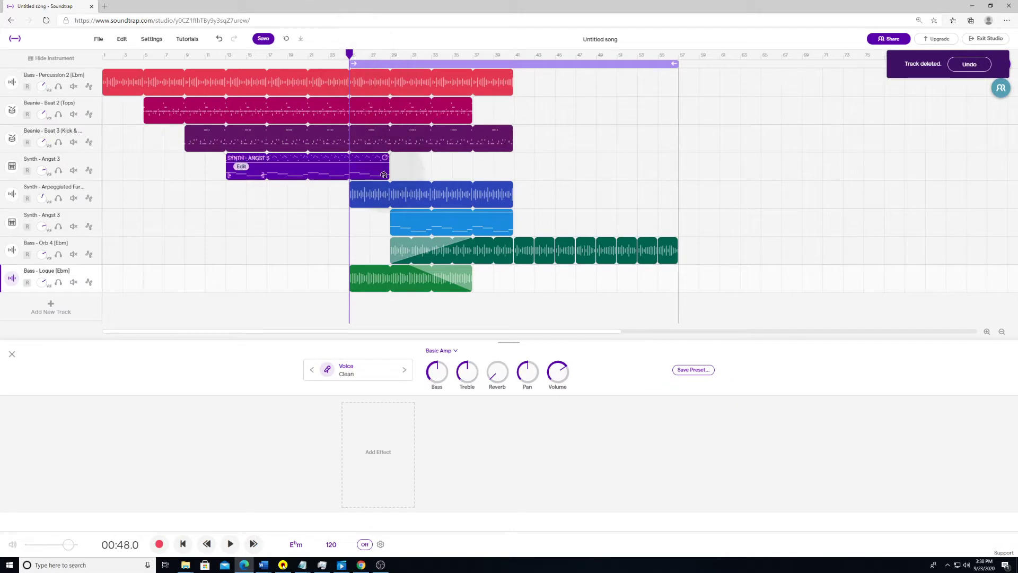
# Move the loop region's start to bar 21 and play the arrangement through past bar 46
pyautogui.moveTo(351, 63); pyautogui.dragTo(309, 55)
pyautogui.press('space')
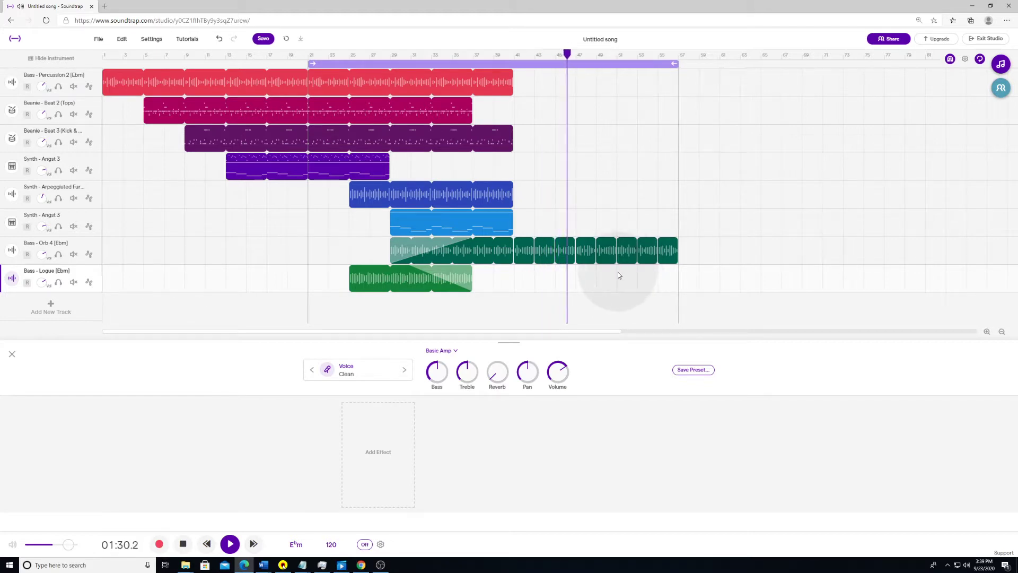
pyautogui.press('space')
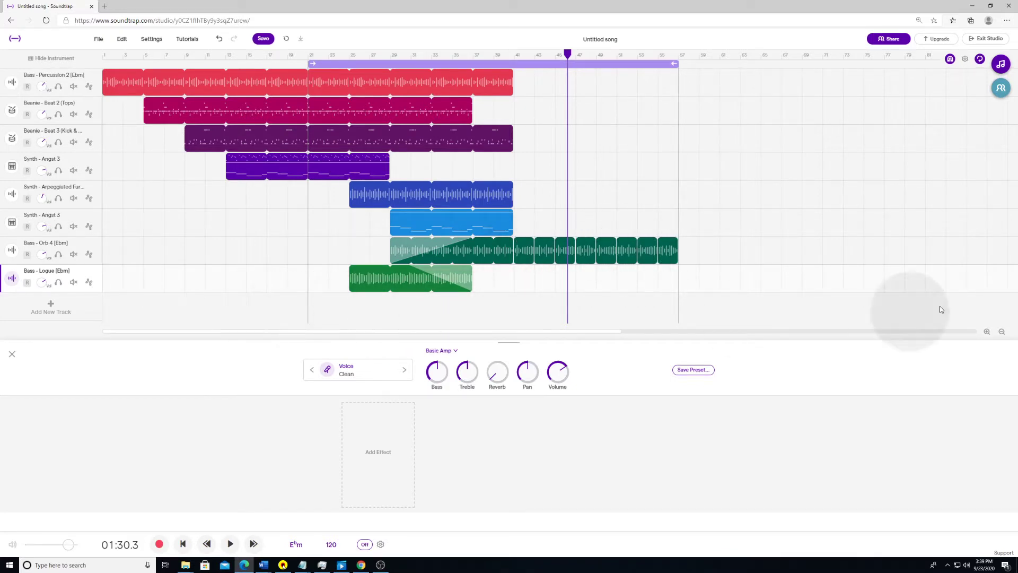
# Add a new Drum & beats track with the Vanilla machine kit below the bass tracks
pyautogui.click(69, 312)
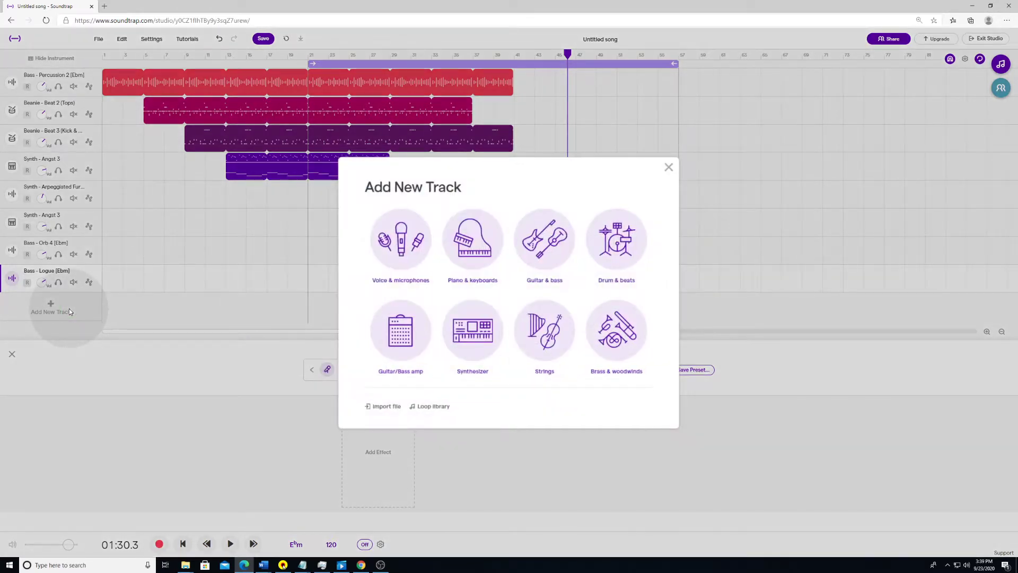
pyautogui.click(630, 258)
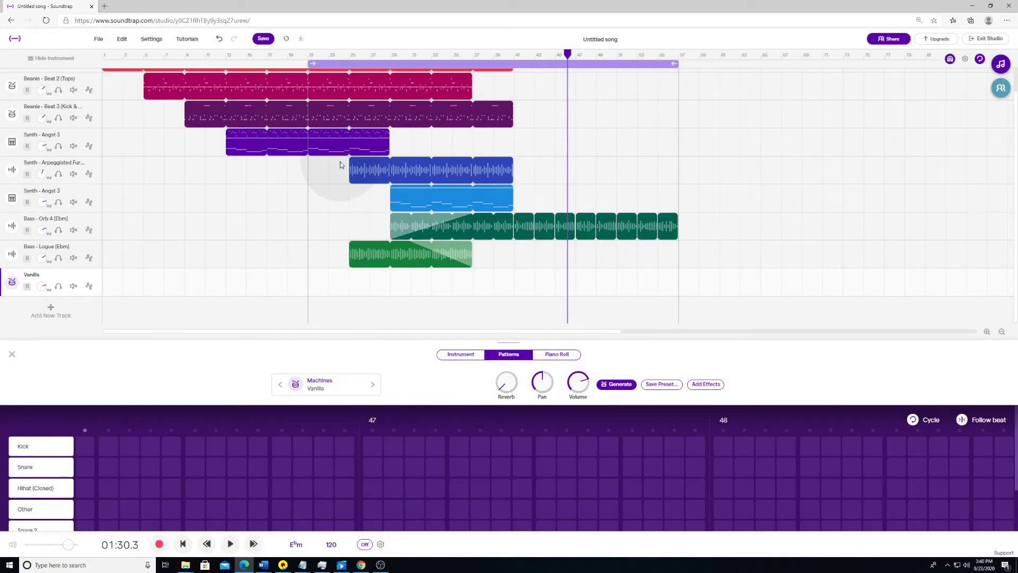
# Set the loop region to span bars 41 to 49 and place the playhead at bar 41
pyautogui.moveTo(309, 65); pyautogui.dragTo(515, 65)
pyautogui.moveTo(881, 64); pyautogui.dragTo(675, 63)
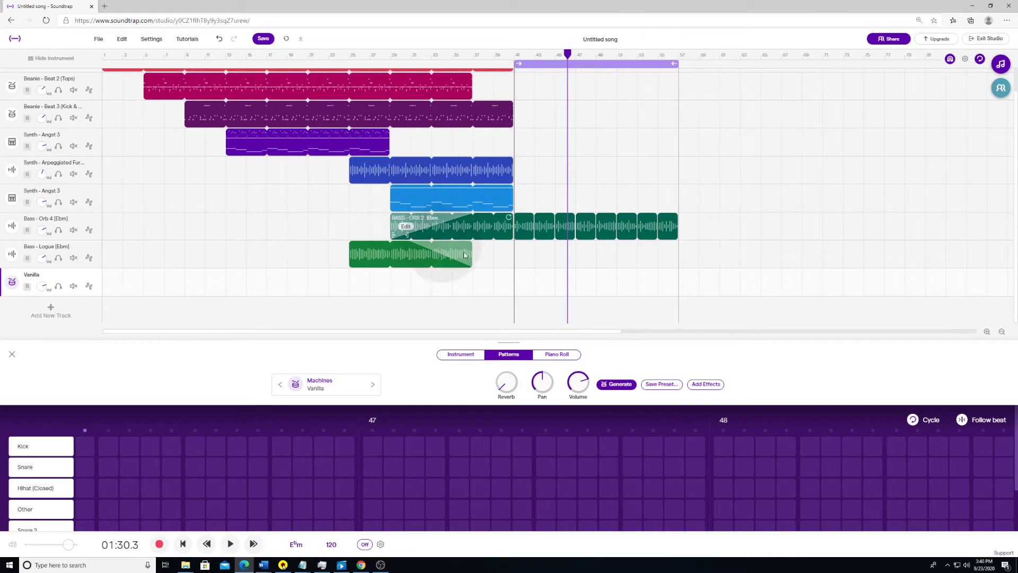
pyautogui.moveTo(672, 232)
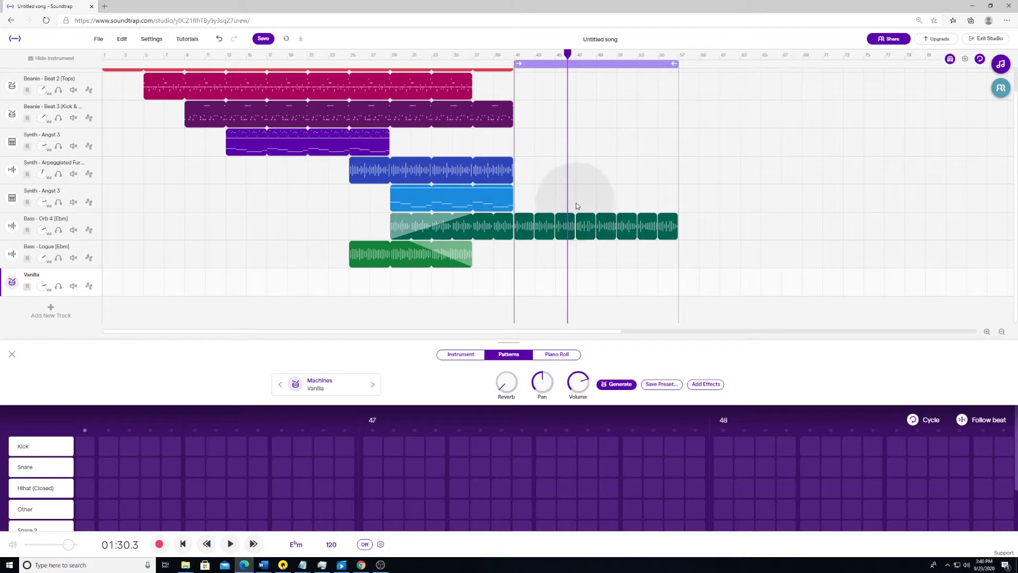
pyautogui.moveTo(680, 64); pyautogui.dragTo(601, 66)
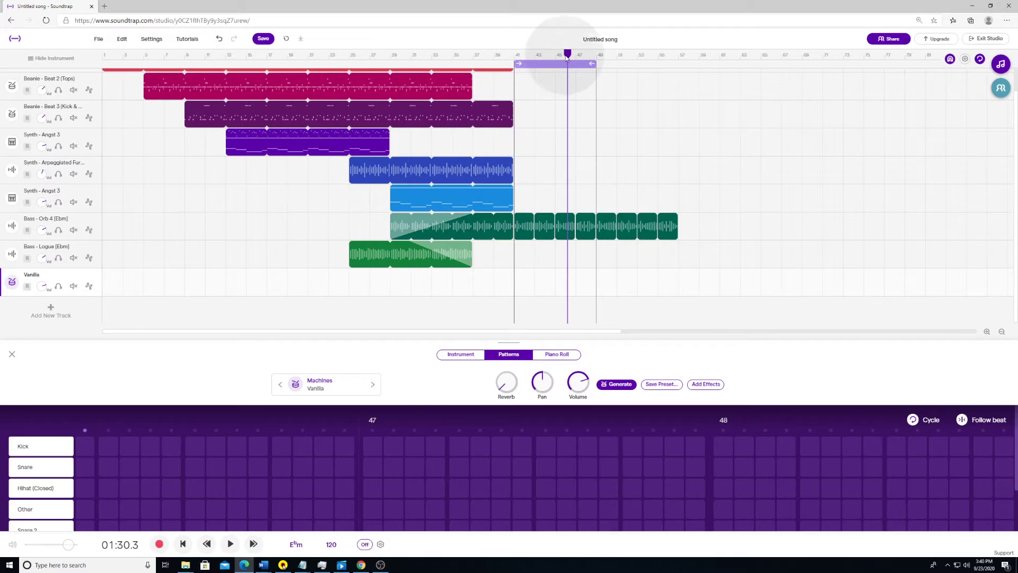
pyautogui.moveTo(567, 53); pyautogui.dragTo(514, 54)
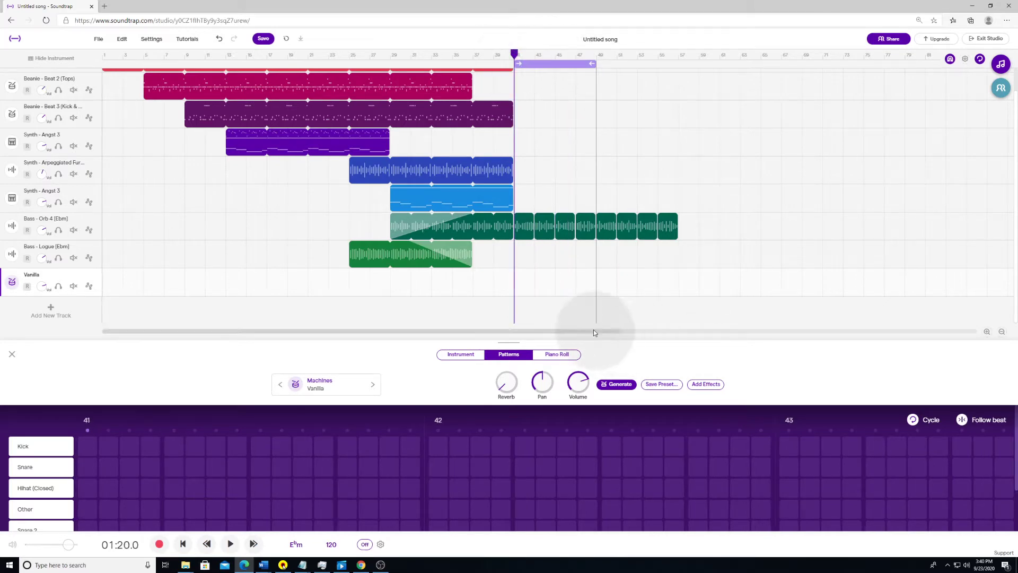
pyautogui.click(987, 332)
pyautogui.click(987, 332)
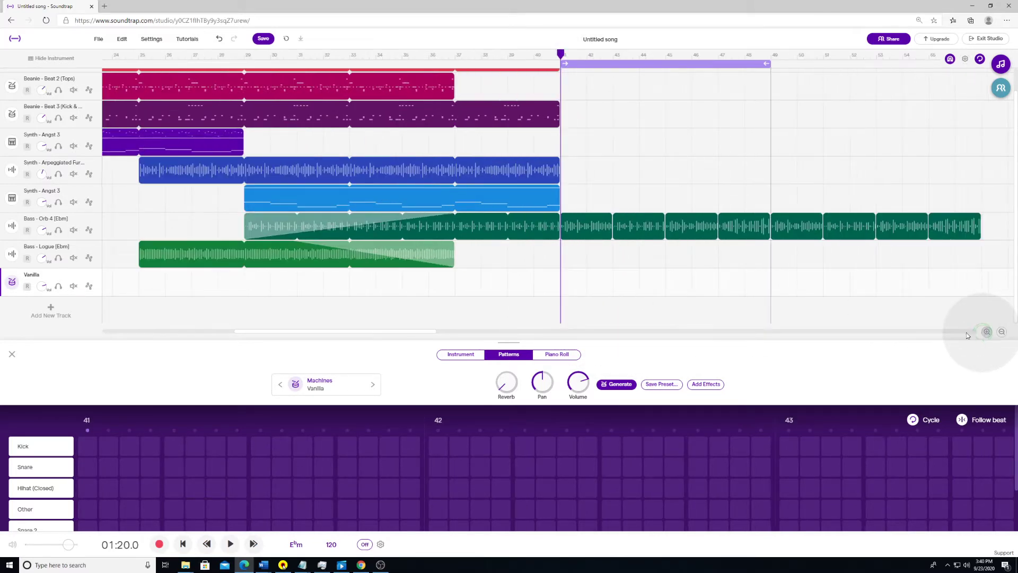
pyautogui.moveTo(376, 332); pyautogui.dragTo(421, 334)
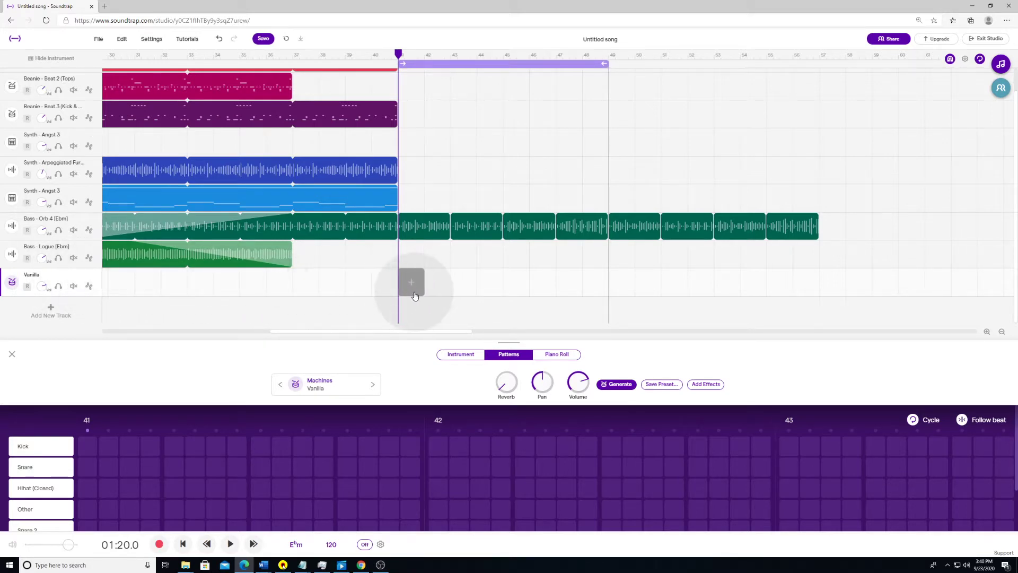
pyautogui.click(415, 295)
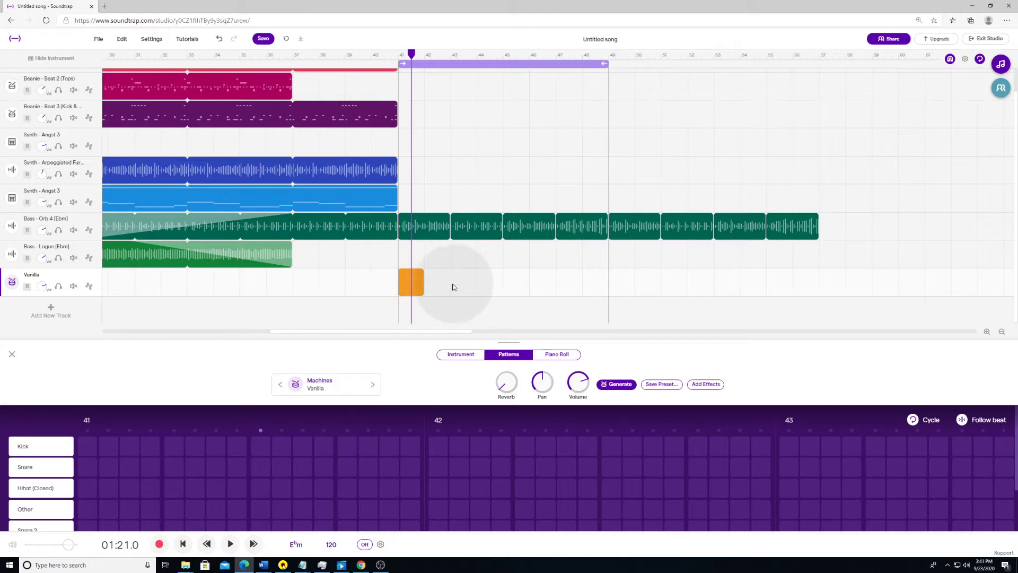
pyautogui.rightClick(515, 286)
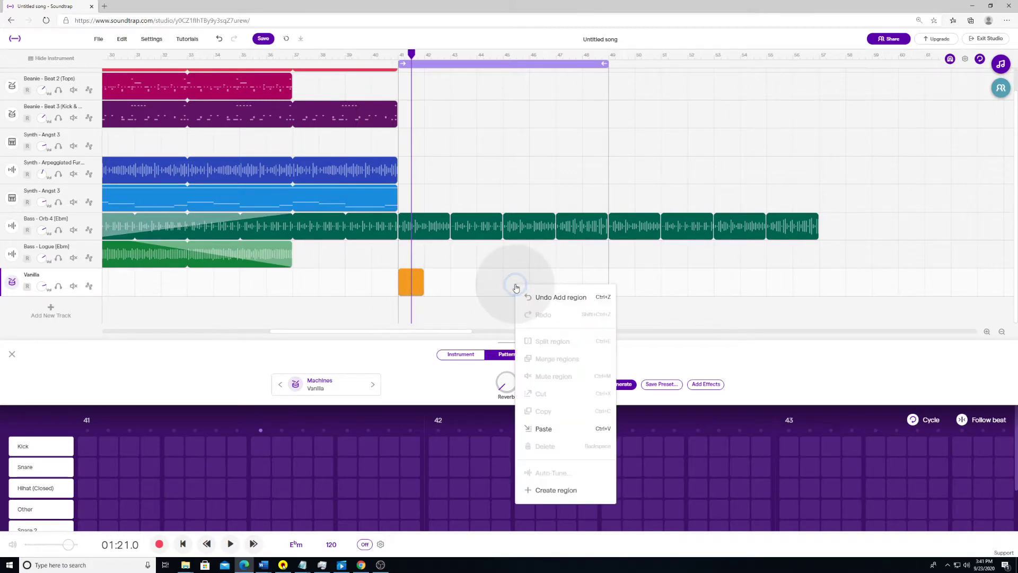
pyautogui.click(537, 489)
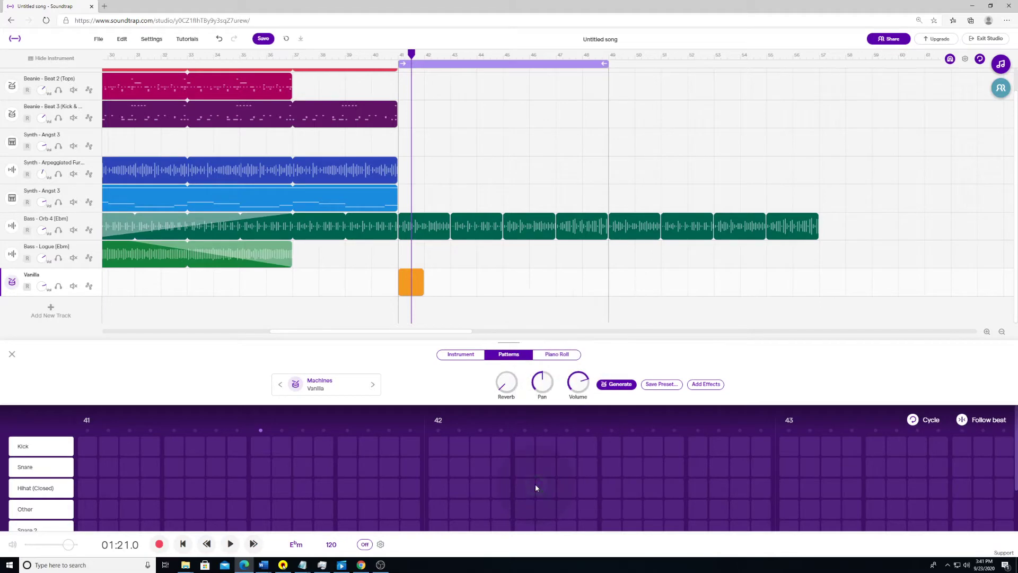
pyautogui.press('BackSpace')
# Create an empty region at bar 41 on the Vanilla track and extend its end to bar 49
pyautogui.rightClick(412, 288)
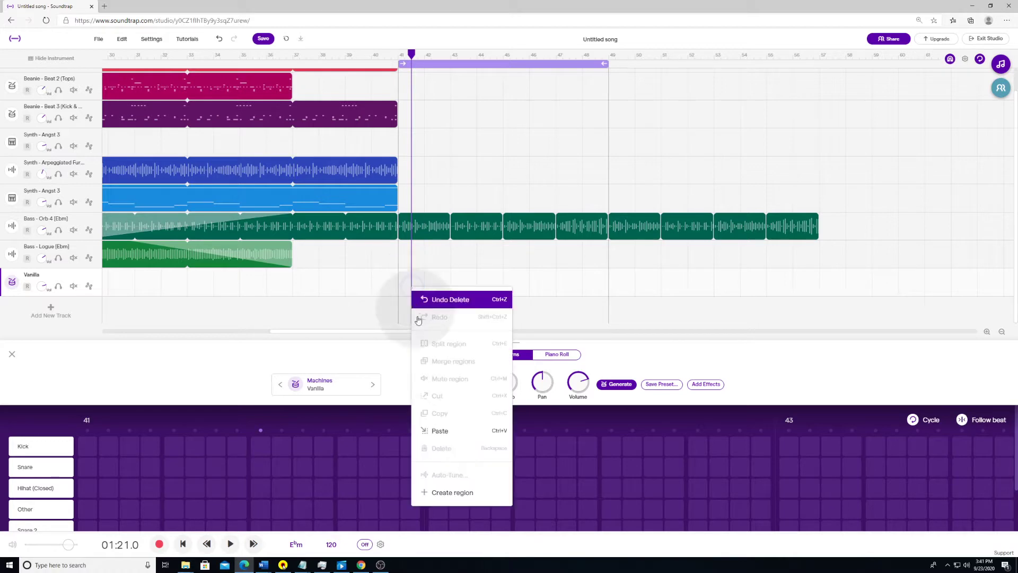
pyautogui.click(445, 491)
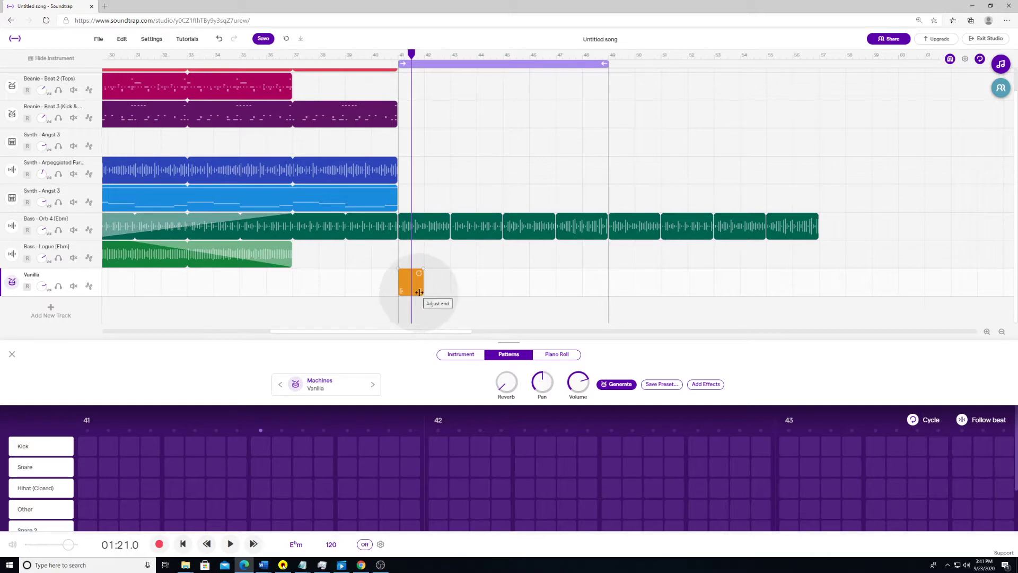
pyautogui.moveTo(419, 293); pyautogui.dragTo(608, 287)
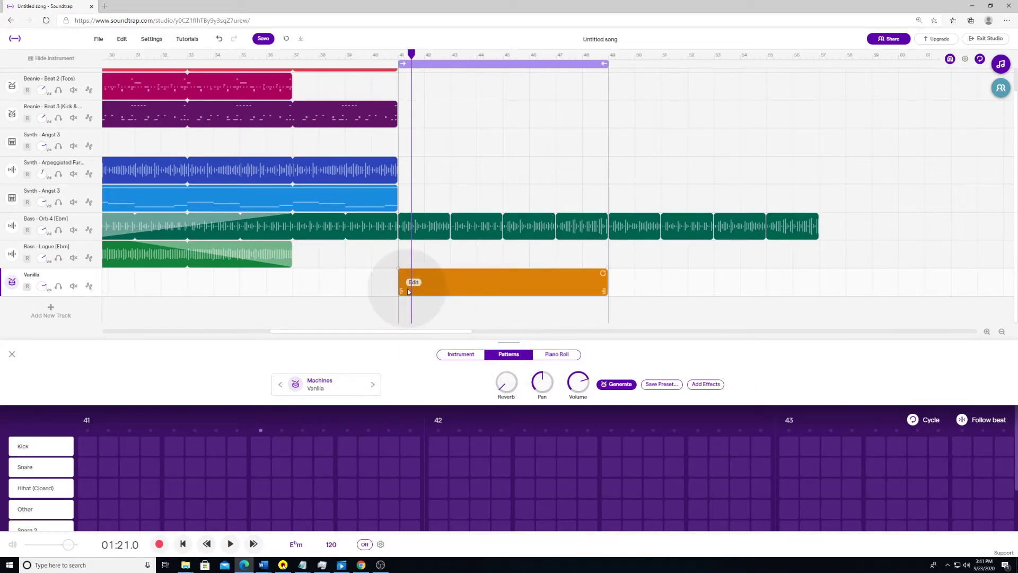
# From bar 41, enter a kick at bar 41, snare and closed hi-hat at bar 42, and a kick, two snares and three closed hi-hats in bar 43
pyautogui.moveTo(408, 58); pyautogui.dragTo(398, 56)
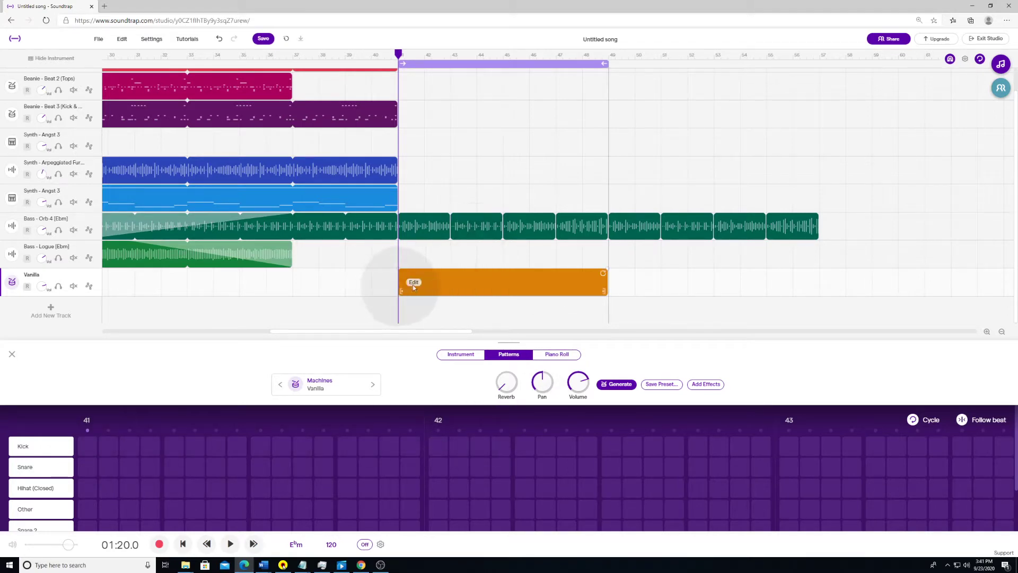
pyautogui.click(87, 444)
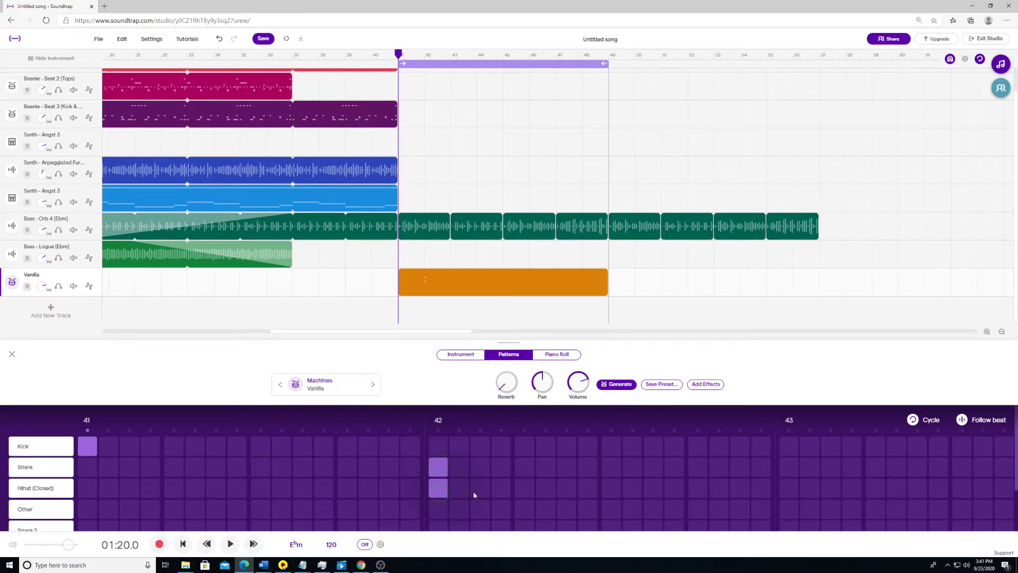
pyautogui.moveTo(810, 446); pyautogui.dragTo(922, 491)
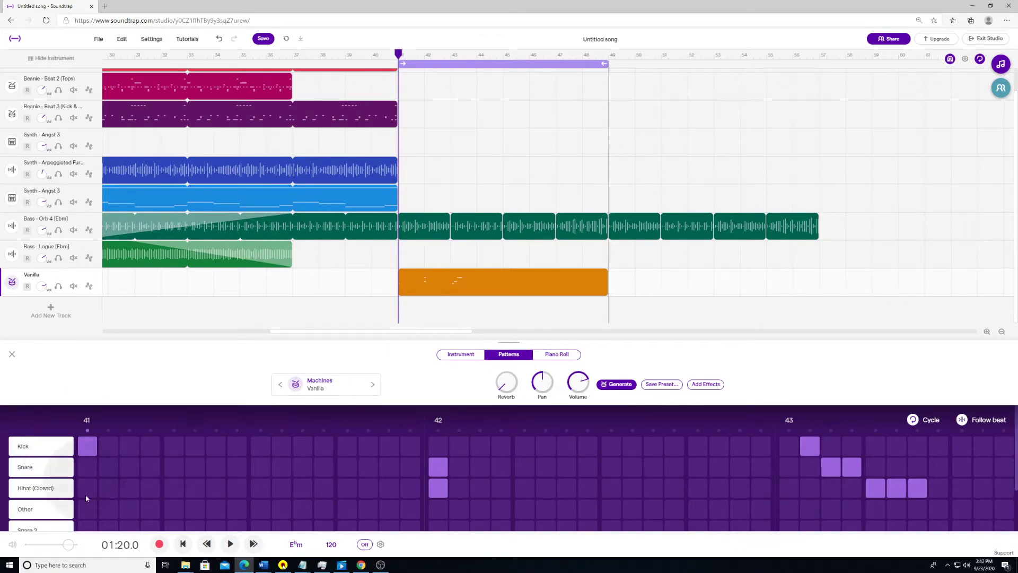
# Move the playhead to bar 42 and on to bar 43 to compare the timeline position with the pattern grid
pyautogui.moveTo(401, 57); pyautogui.dragTo(424, 55)
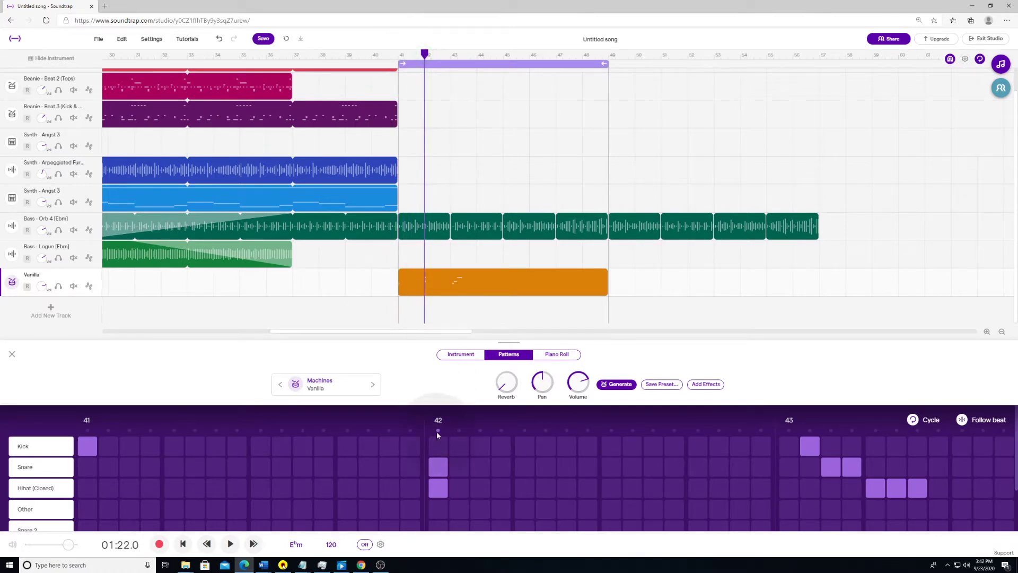
pyautogui.moveTo(425, 55)
pyautogui.mouseDown()
pyautogui.moveTo(477, 55)
pyautogui.moveTo(459, 56)
pyautogui.mouseUp()
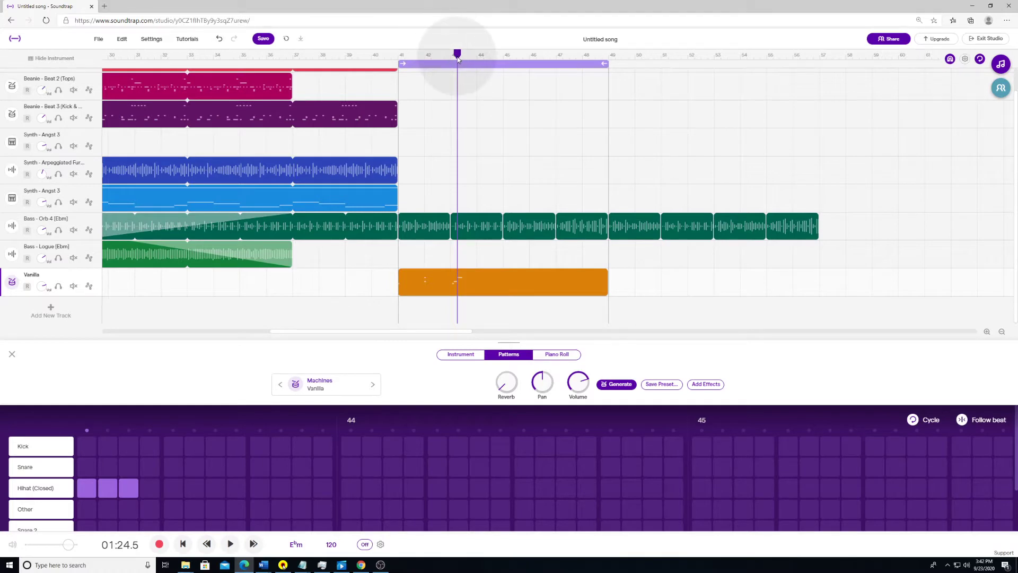
pyautogui.moveTo(457, 54); pyautogui.dragTo(450, 53)
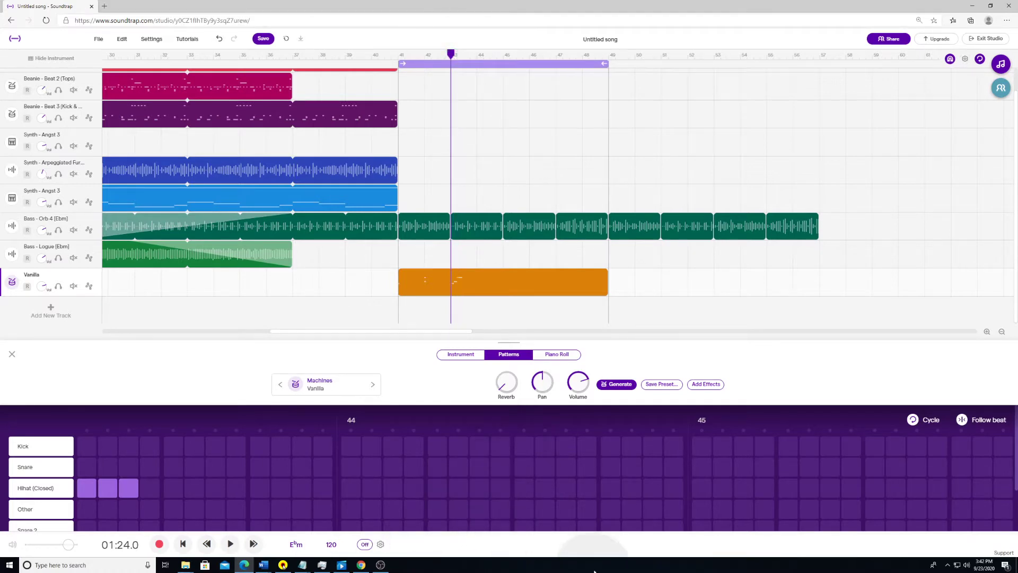
pyautogui.moveTo(431, 332); pyautogui.dragTo(419, 333)
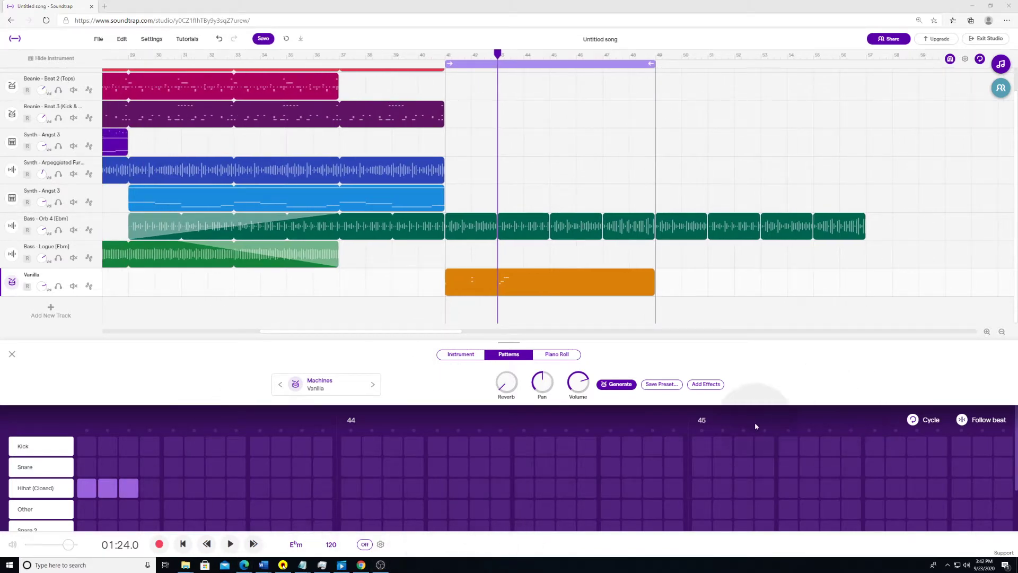
pyautogui.click(393, 415)
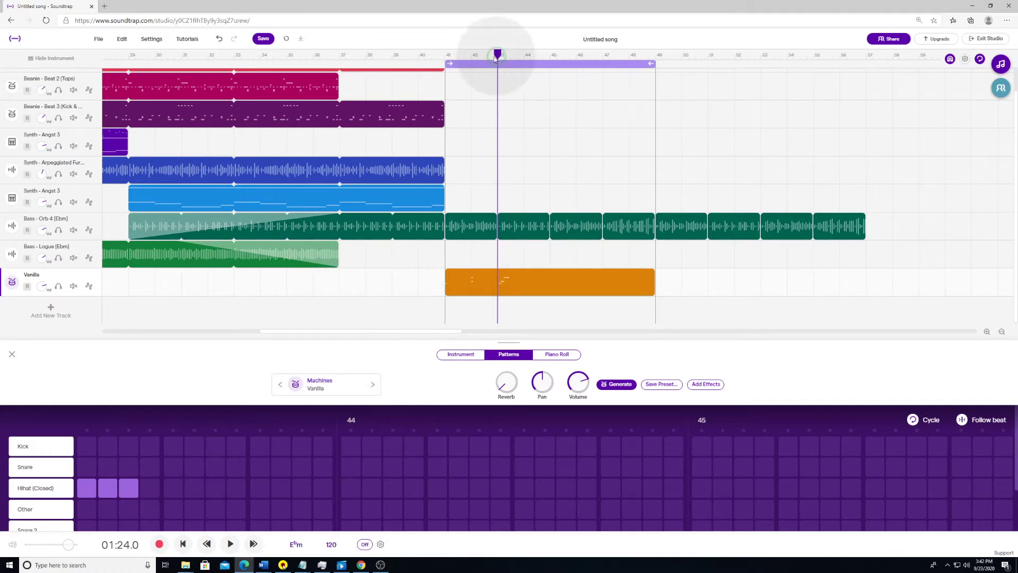
# Play the drum pattern from bar 43 and stop within the same bar
pyautogui.moveTo(498, 56)
pyautogui.mouseDown()
pyautogui.moveTo(473, 57)
pyautogui.moveTo(583, 58)
pyautogui.moveTo(482, 64)
pyautogui.moveTo(499, 57)
pyautogui.mouseUp()
pyautogui.press('space')
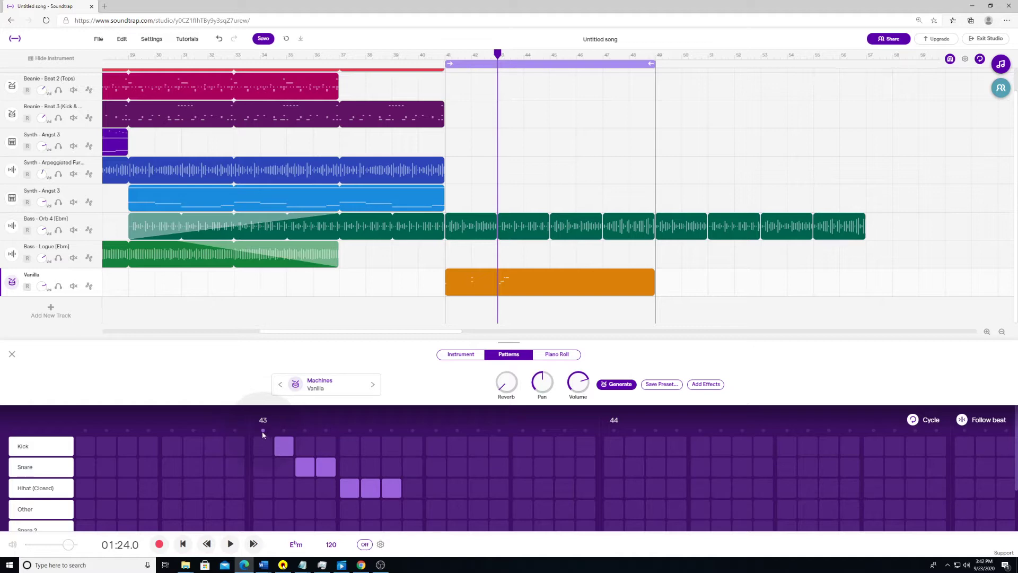
pyautogui.press('space')
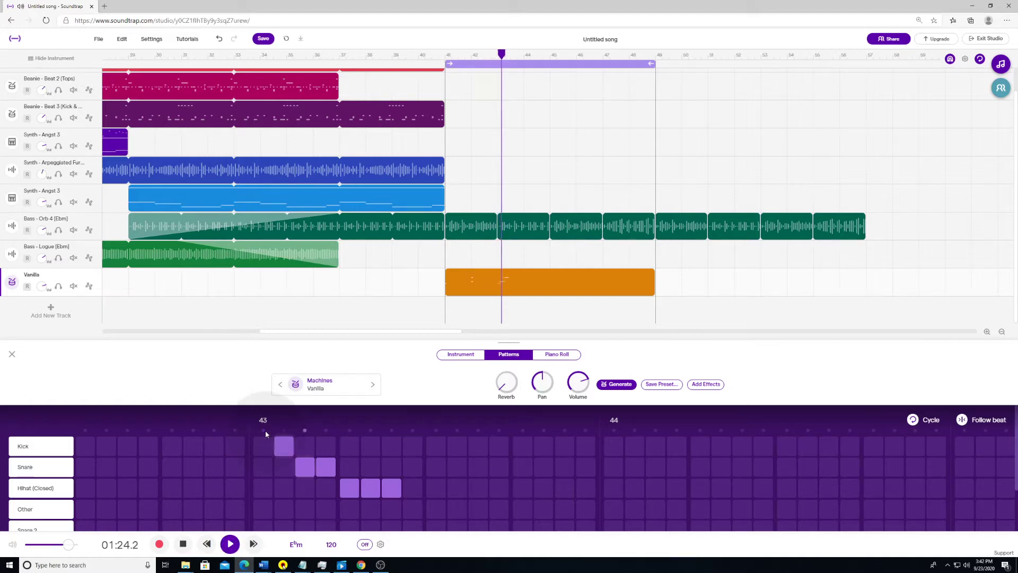
pyautogui.press('space')
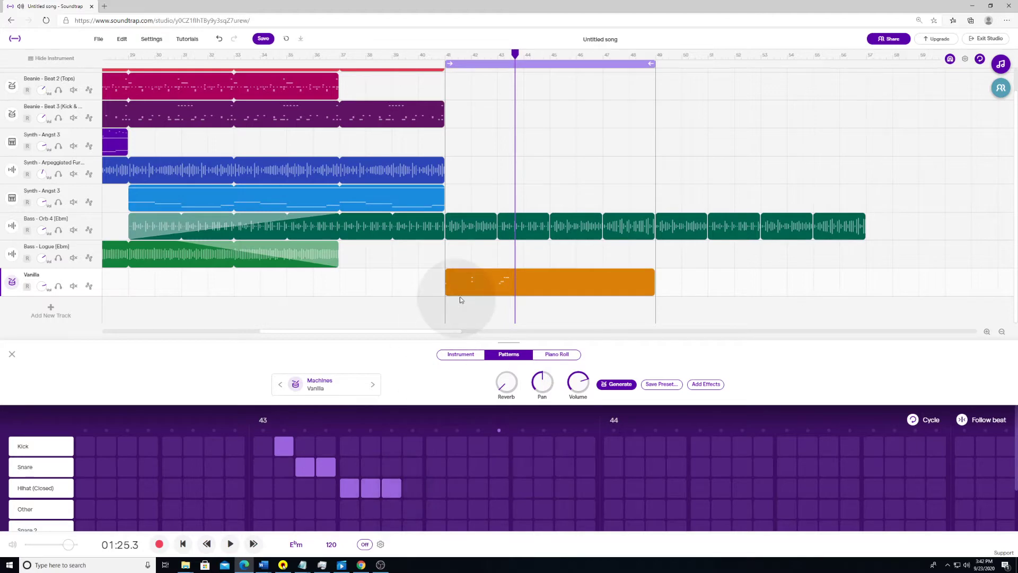
# Move the playhead back to bar 42 and play the drum pattern from there
pyautogui.click(517, 54)
pyautogui.moveTo(517, 54); pyautogui.dragTo(473, 72)
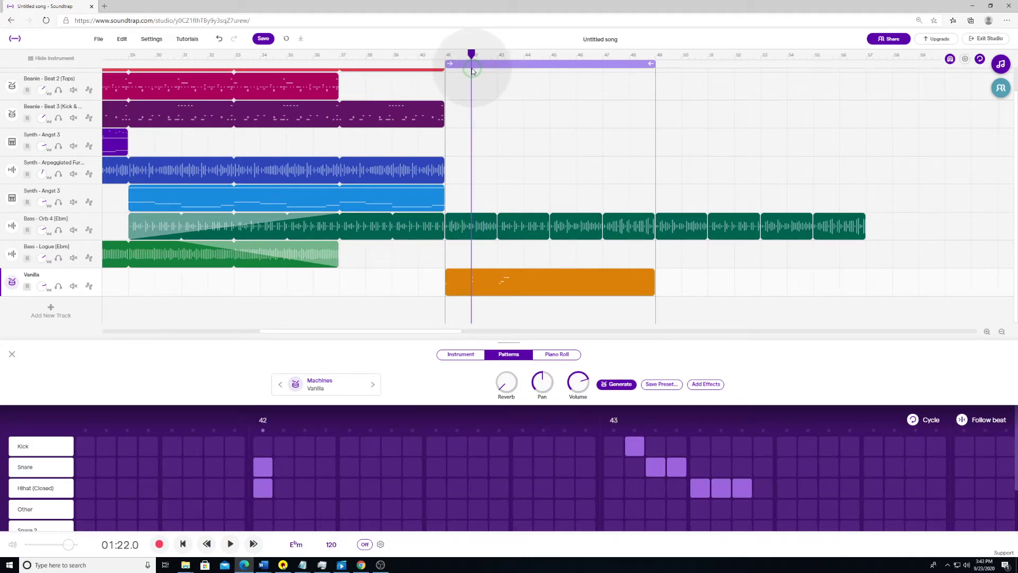
pyautogui.press('space')
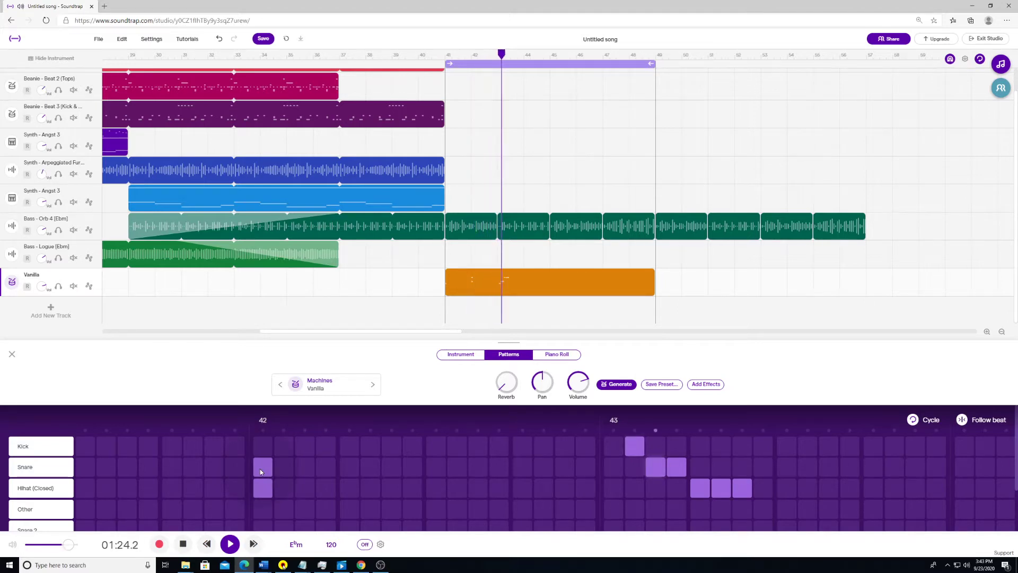
# Clear the kick, snare and closed hi-hat notes in bars 42 and 43 and return the playhead to bar 41
pyautogui.press('space')
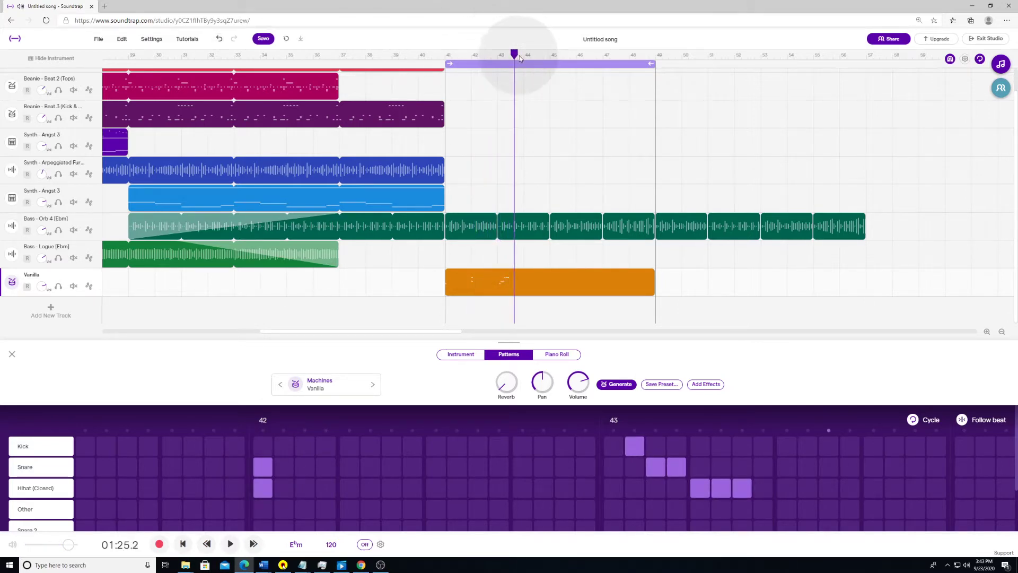
pyautogui.moveTo(520, 59); pyautogui.dragTo(478, 56)
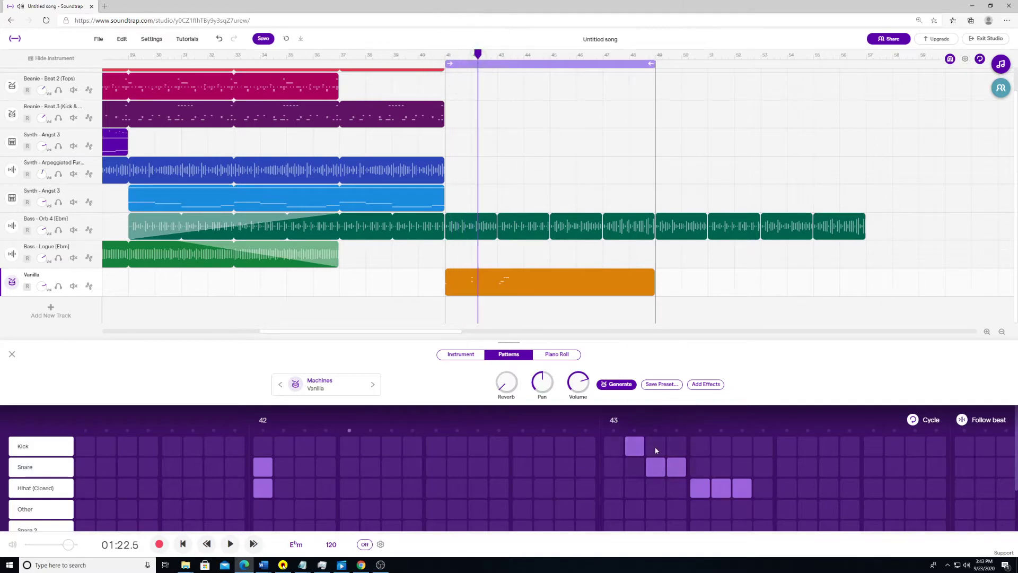
pyautogui.moveTo(633, 452); pyautogui.dragTo(756, 507)
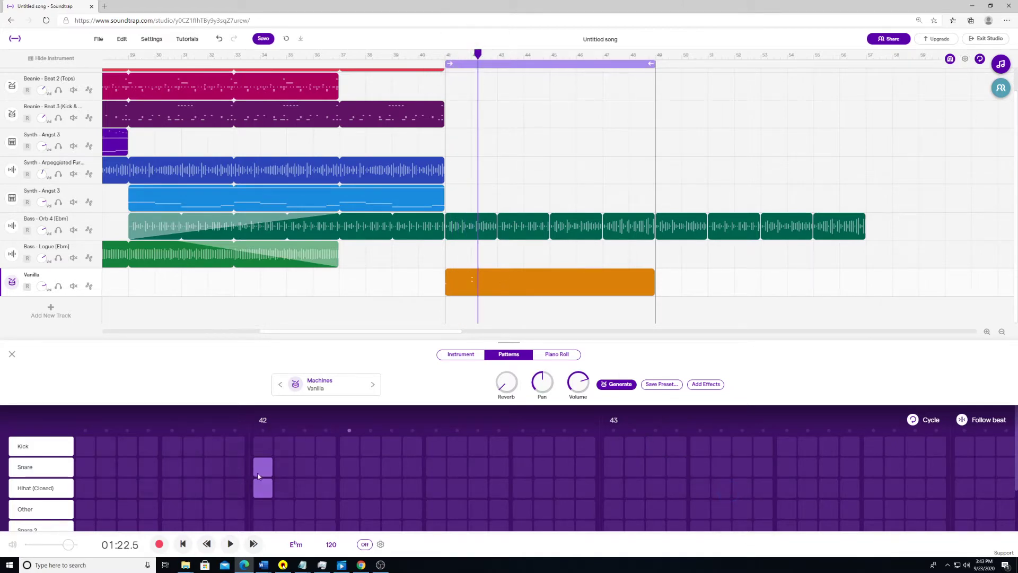
pyautogui.moveTo(258, 476); pyautogui.dragTo(270, 500)
pyautogui.moveTo(478, 53); pyautogui.dragTo(446, 55)
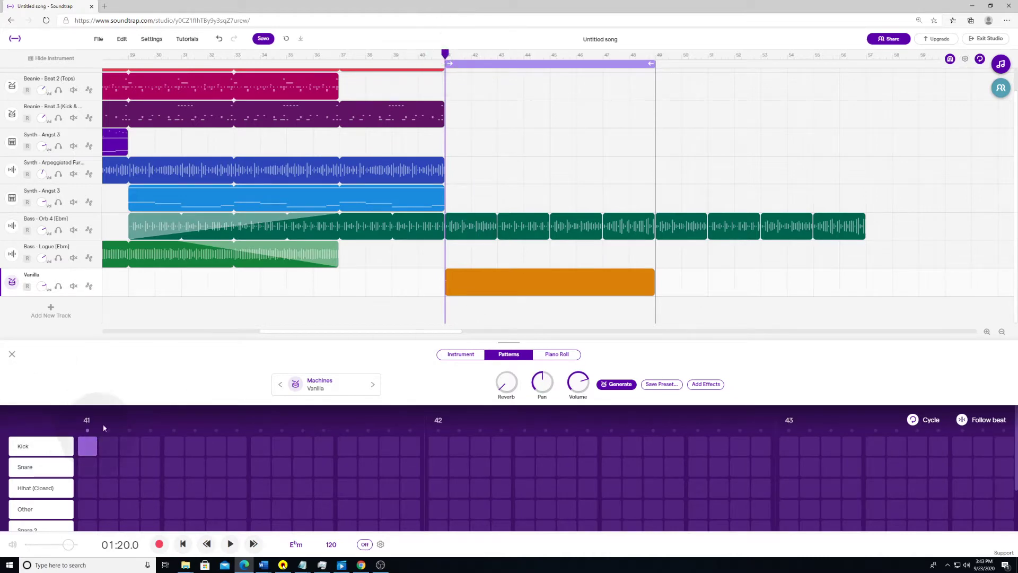
pyautogui.scroll(-1, 272, 414)
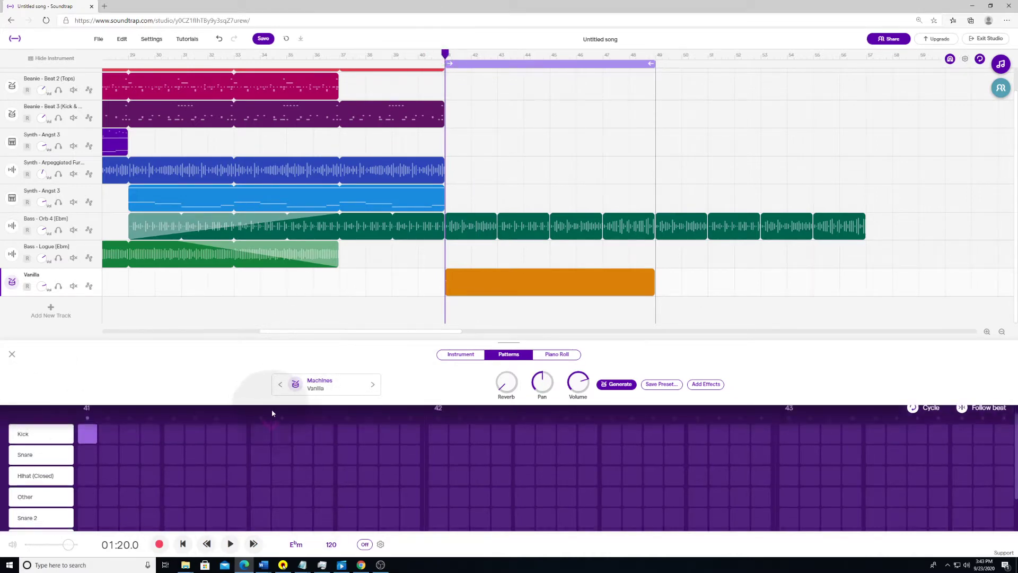
pyautogui.scroll(-1, 272, 428)
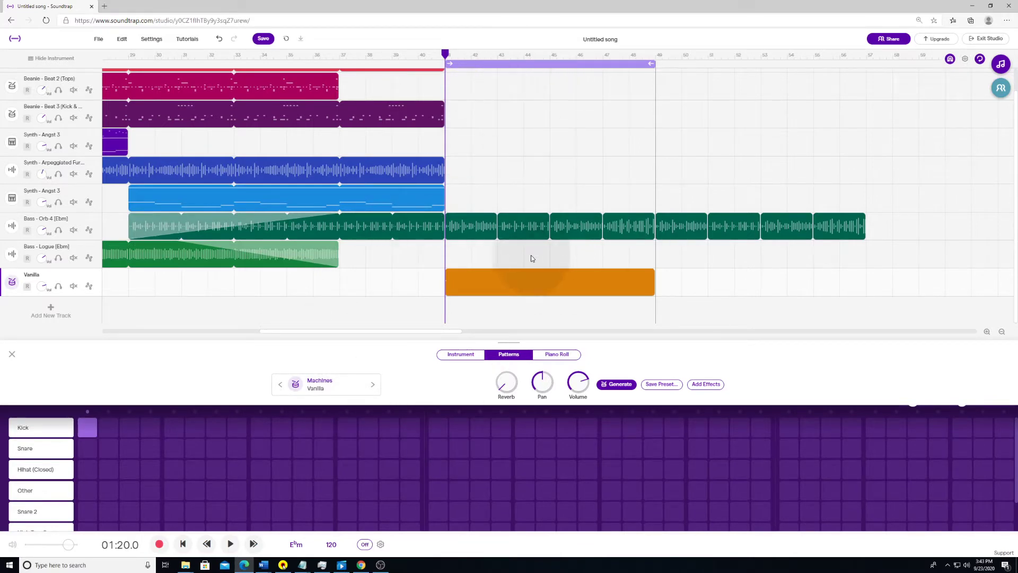
pyautogui.scroll(1, 326, 465)
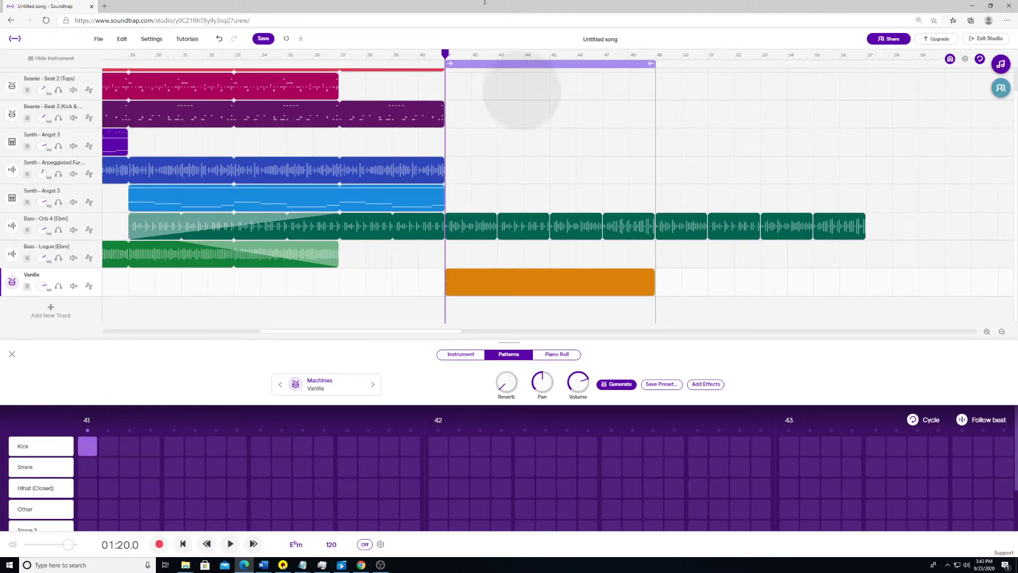
# Extend the loop range back to start at bar 33 and play the song from there for a few bars
pyautogui.moveTo(447, 64); pyautogui.dragTo(235, 72)
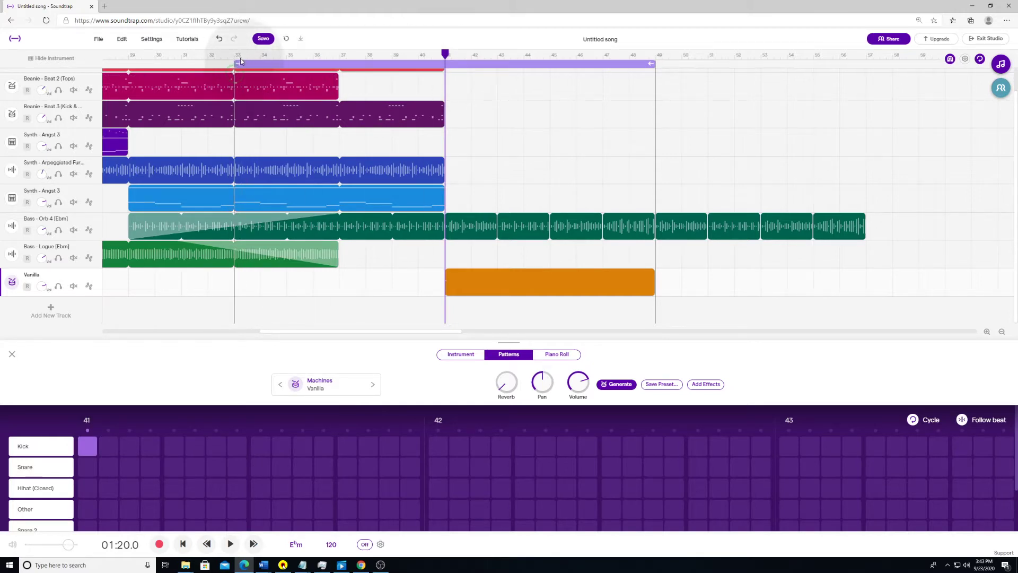
pyautogui.click(234, 55)
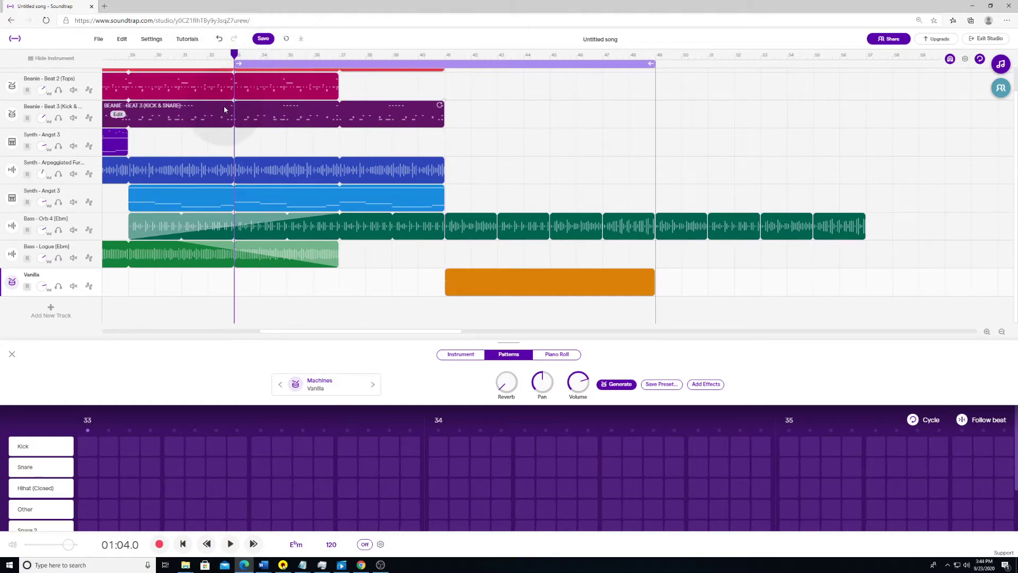
pyautogui.press('space')
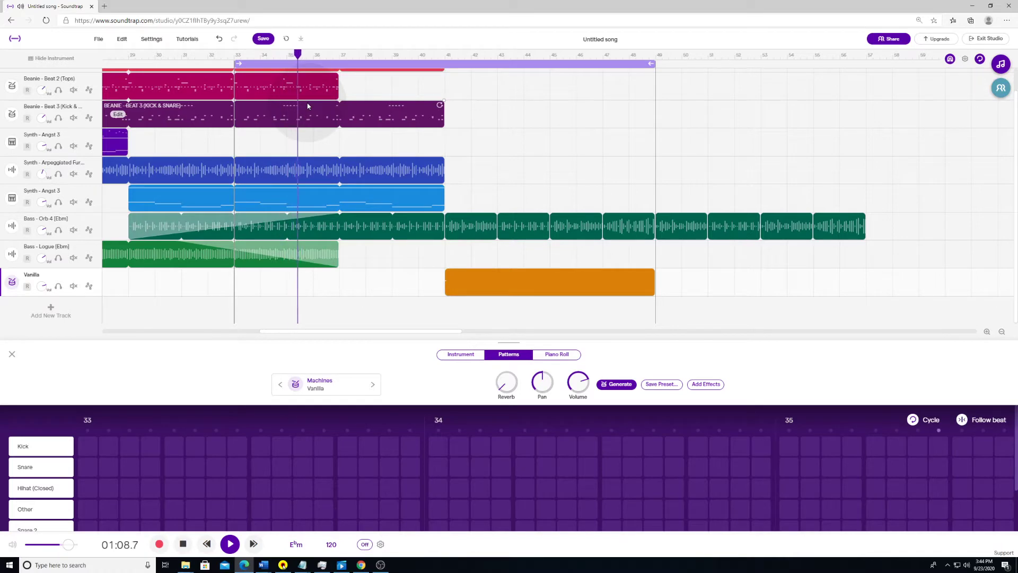
pyautogui.press('space')
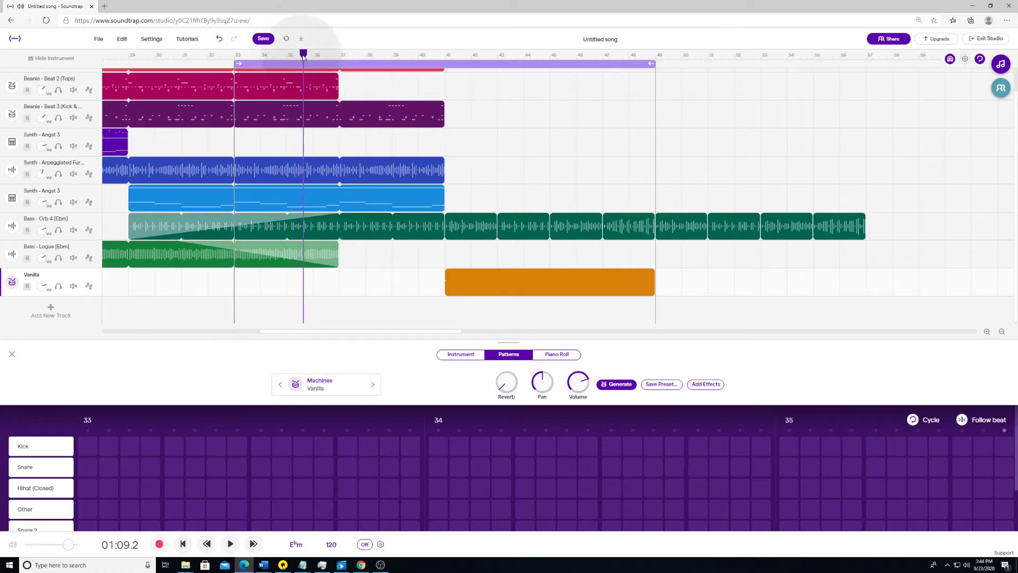
# Return the playhead to bar 33 and replay just that bar to hear the existing kick and snare rhythm
pyautogui.moveTo(303, 57); pyautogui.dragTo(234, 57)
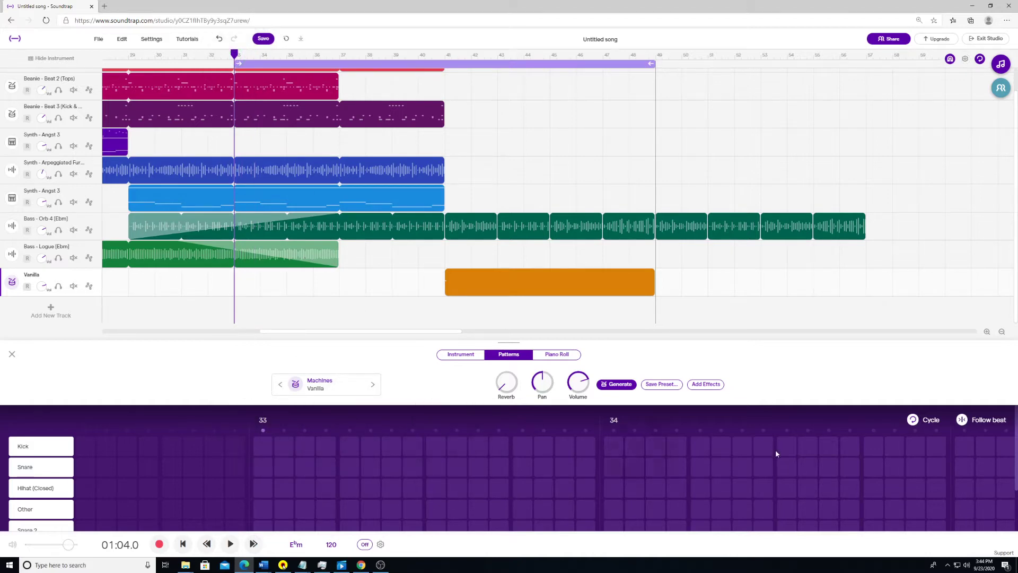
pyautogui.press('space')
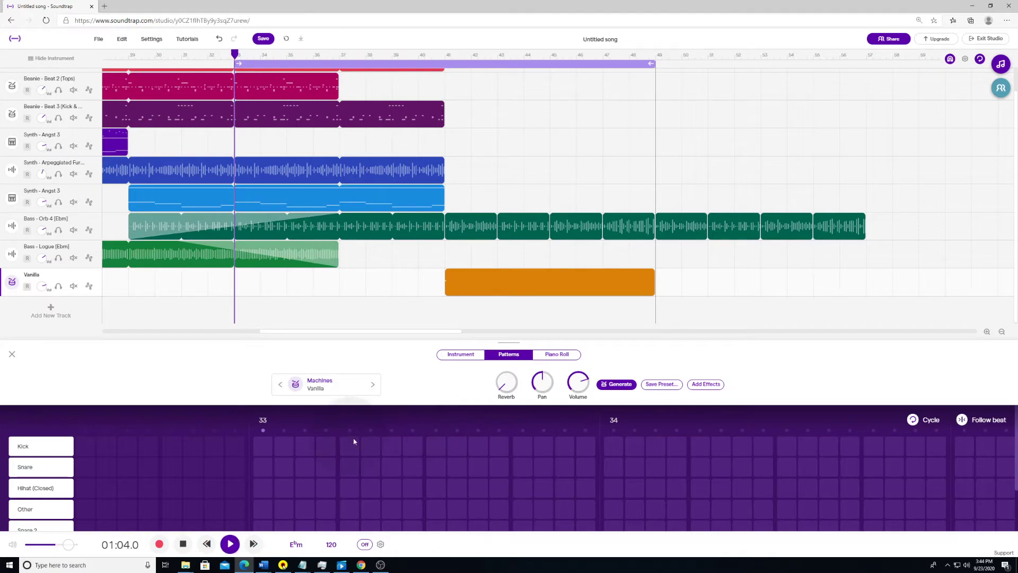
pyautogui.press('space')
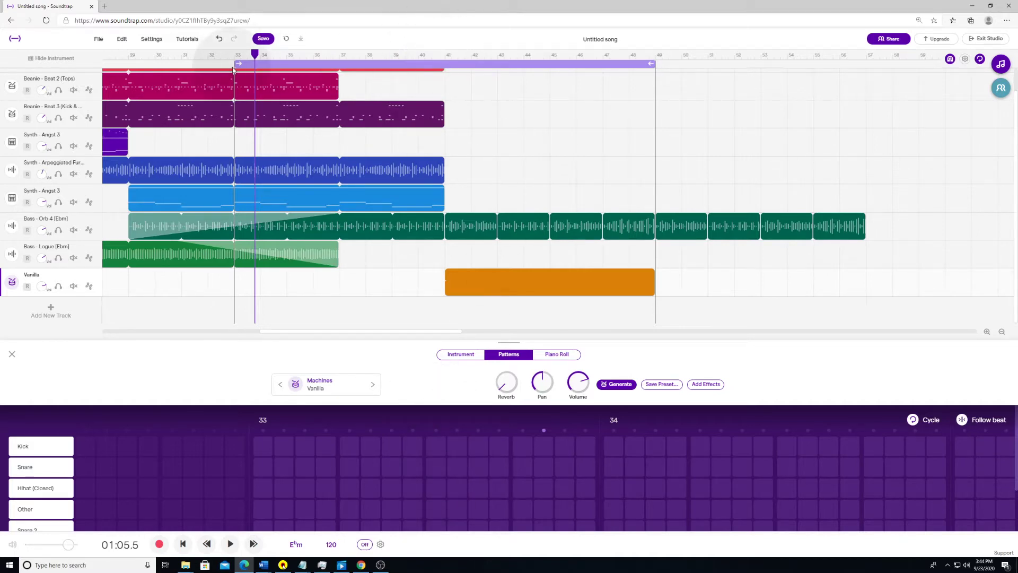
# With the loop start and playhead back at bar 41, add a kick on step 7 and a snare on step 9, and play the bar
pyautogui.moveTo(234, 64); pyautogui.dragTo(448, 64)
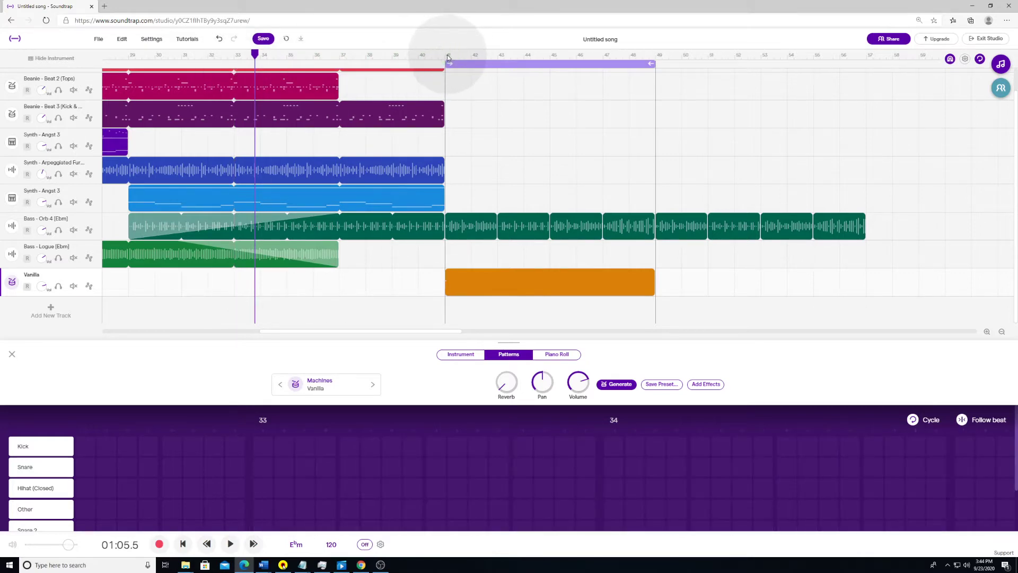
pyautogui.click(445, 54)
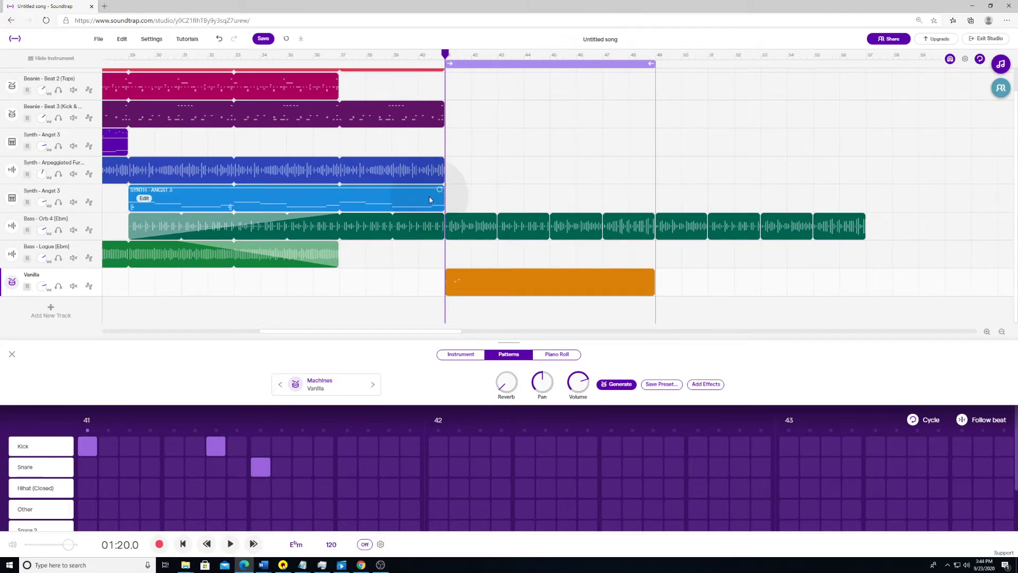
pyautogui.press('space')
pyautogui.press('space')
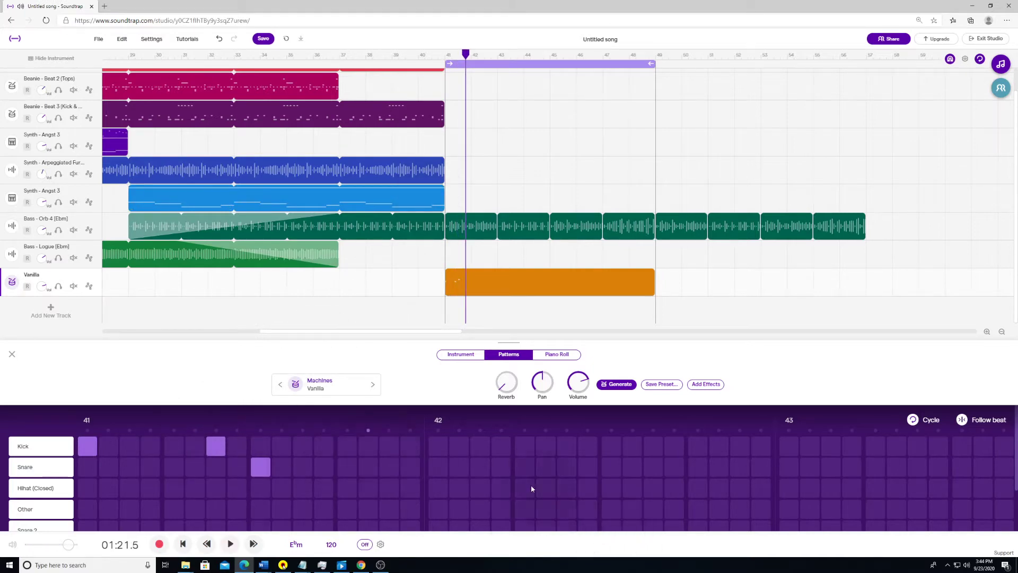
# Enter kicks on steps 1 and 9 and a snare on step 11 of bar 42, and kicks on 1 and 7 and a snare on 9 of bar 43
pyautogui.scroll(-1, 458, 468)
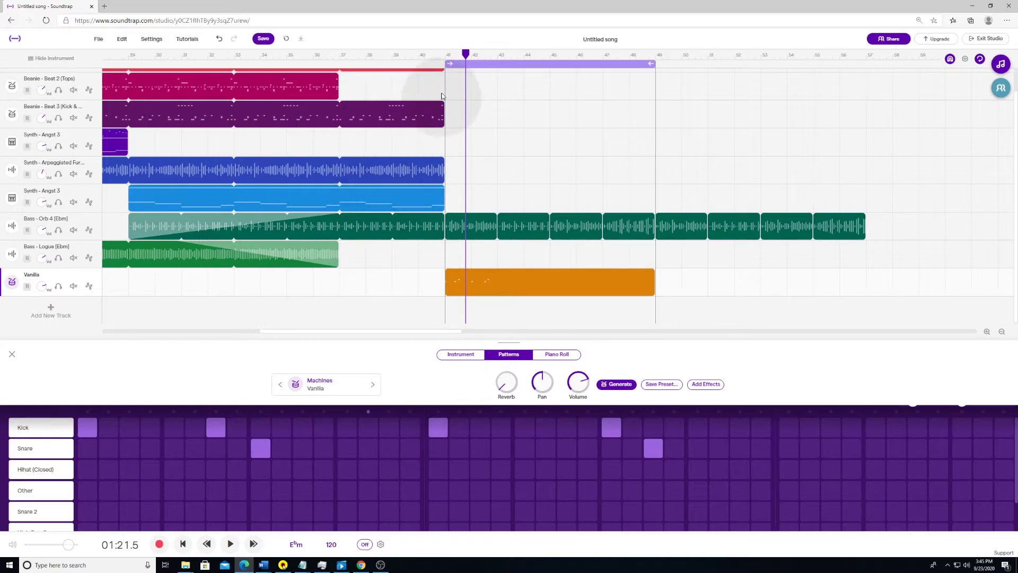
pyautogui.moveTo(467, 55); pyautogui.dragTo(496, 59)
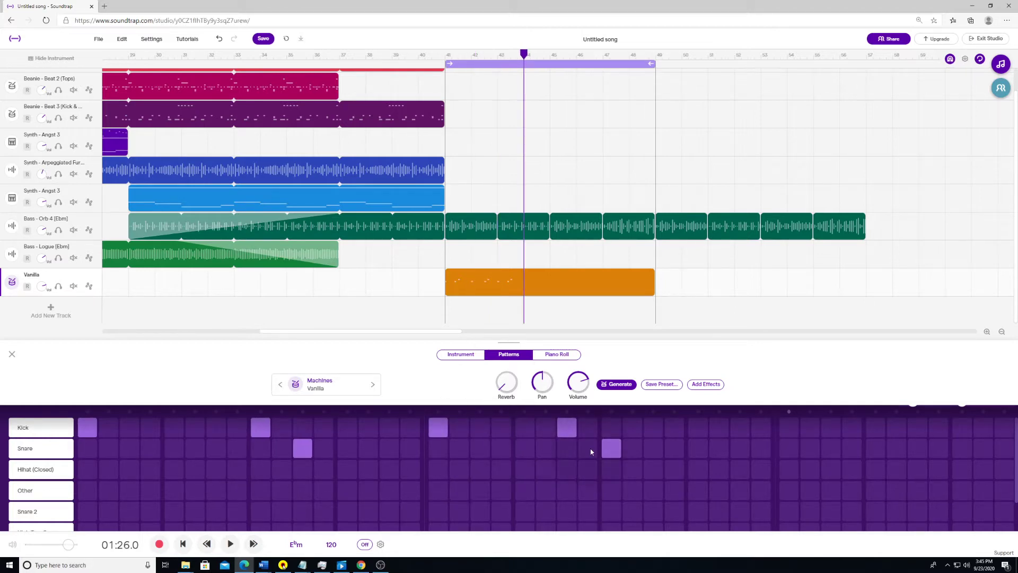
# Enter kicks on steps 1 and 7 and a snare on step 10 of bar 44
pyautogui.click(786, 431)
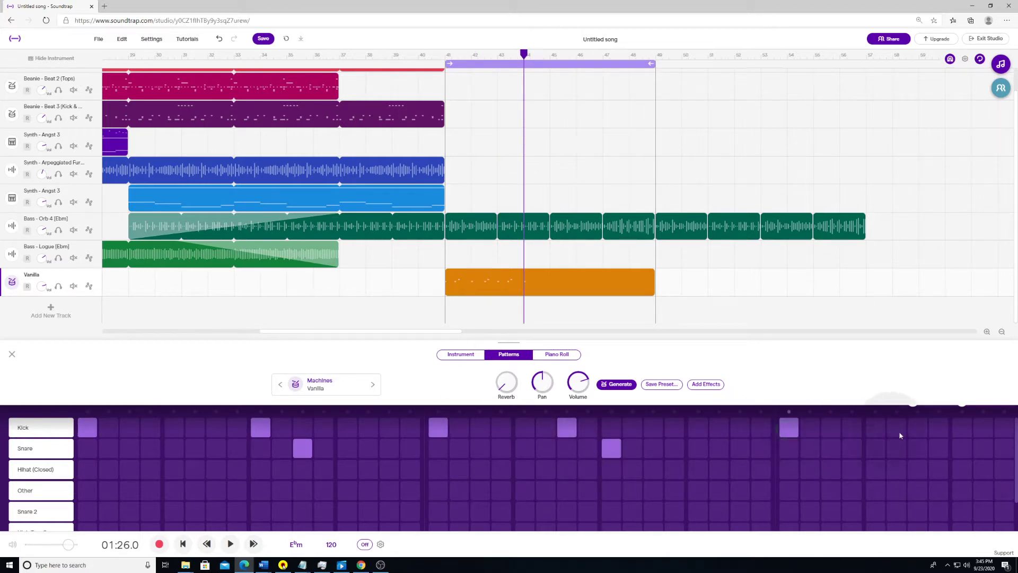
pyautogui.click(961, 428)
pyautogui.click(962, 426)
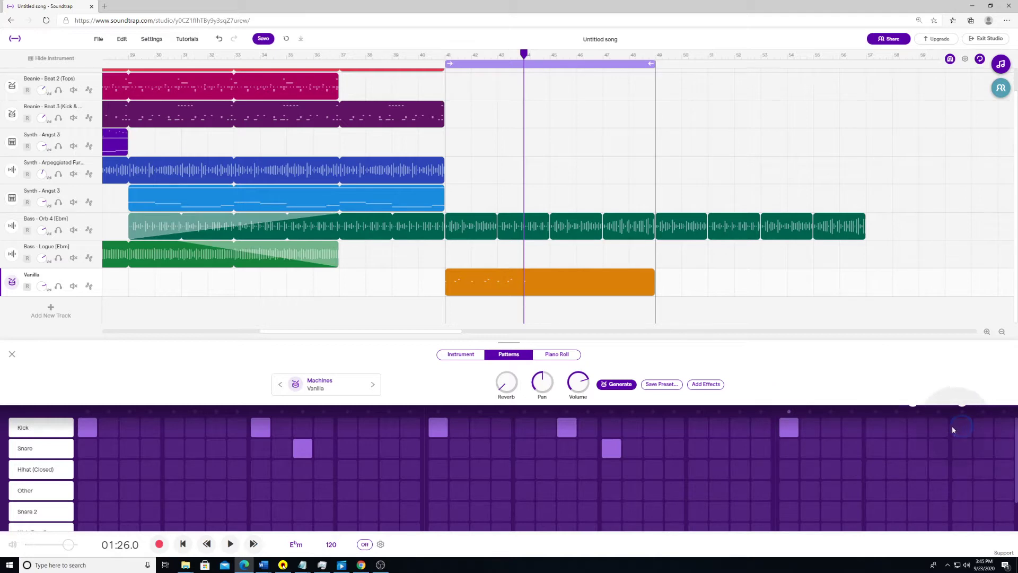
pyautogui.click(986, 453)
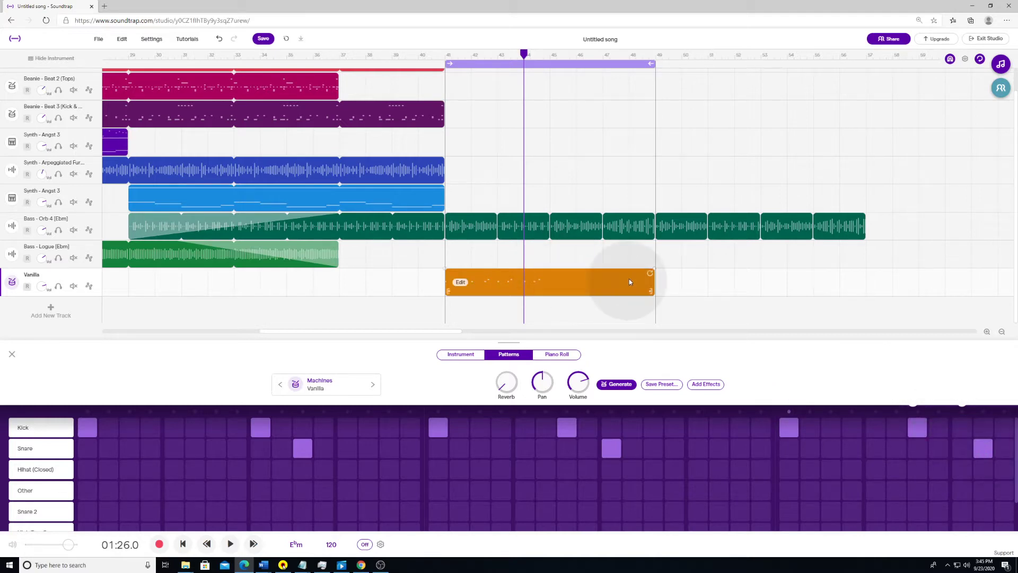
# Shorten the Vanilla drum region and the loop range so both end at bar 45
pyautogui.moveTo(652, 290); pyautogui.dragTo(544, 290)
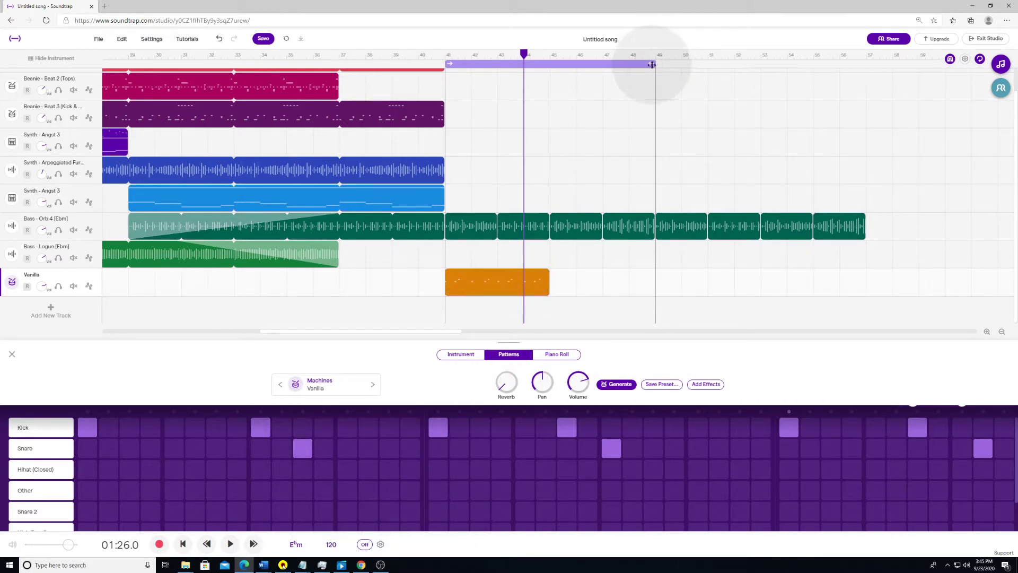
pyautogui.moveTo(653, 64); pyautogui.dragTo(546, 65)
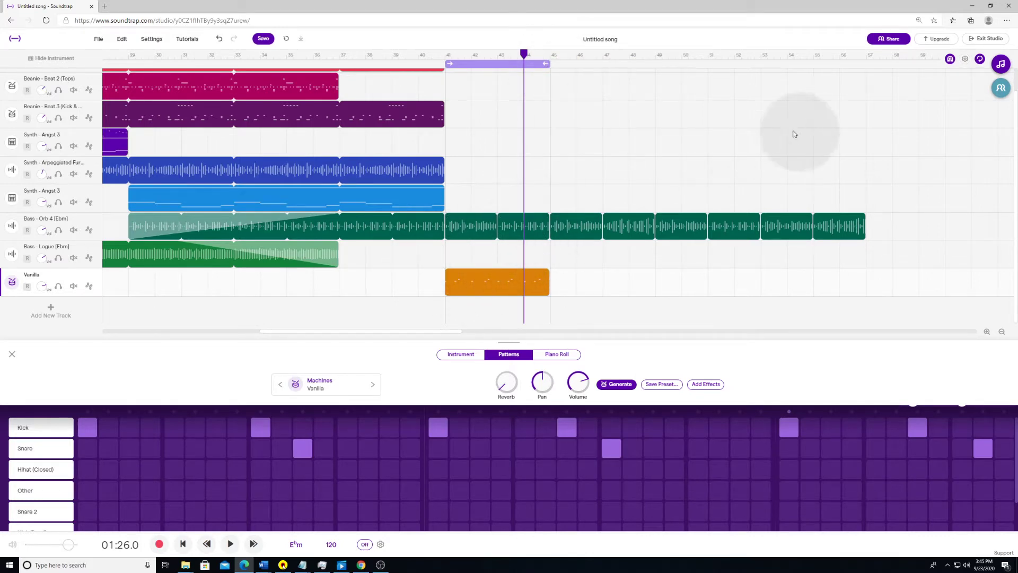
pyautogui.scroll(1, 611, 210)
pyautogui.scroll(-1, 580, 209)
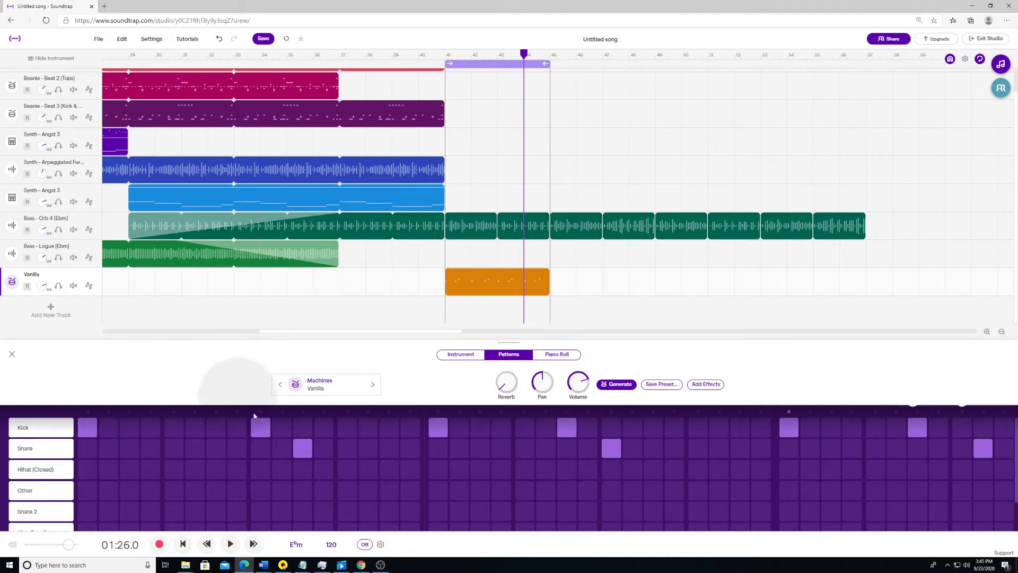
# Repeat the four-bar Vanilla region out to bar 57 and extend the loop range from bar 41 to the same end
pyautogui.moveTo(549, 272); pyautogui.dragTo(862, 269)
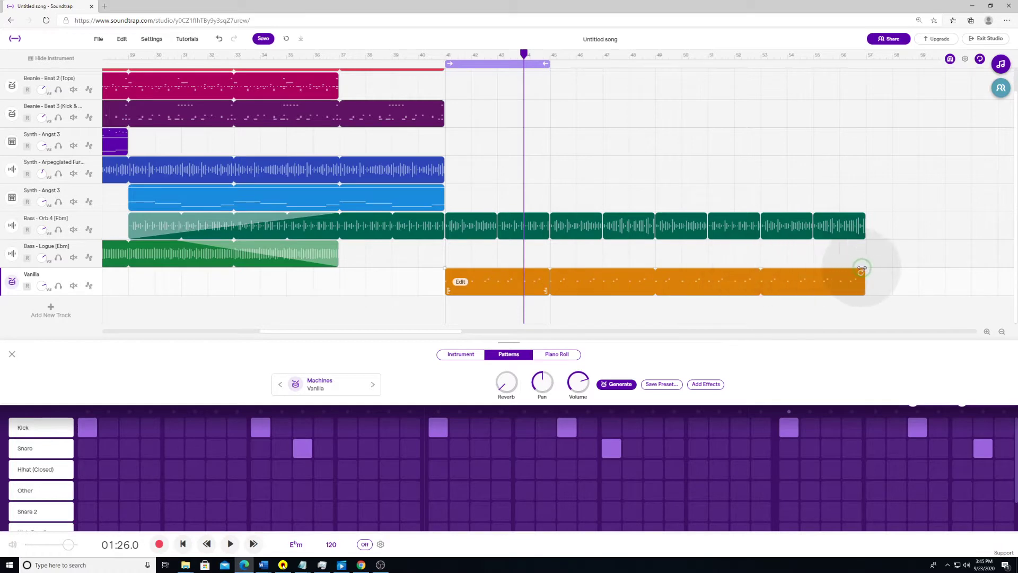
pyautogui.click(446, 55)
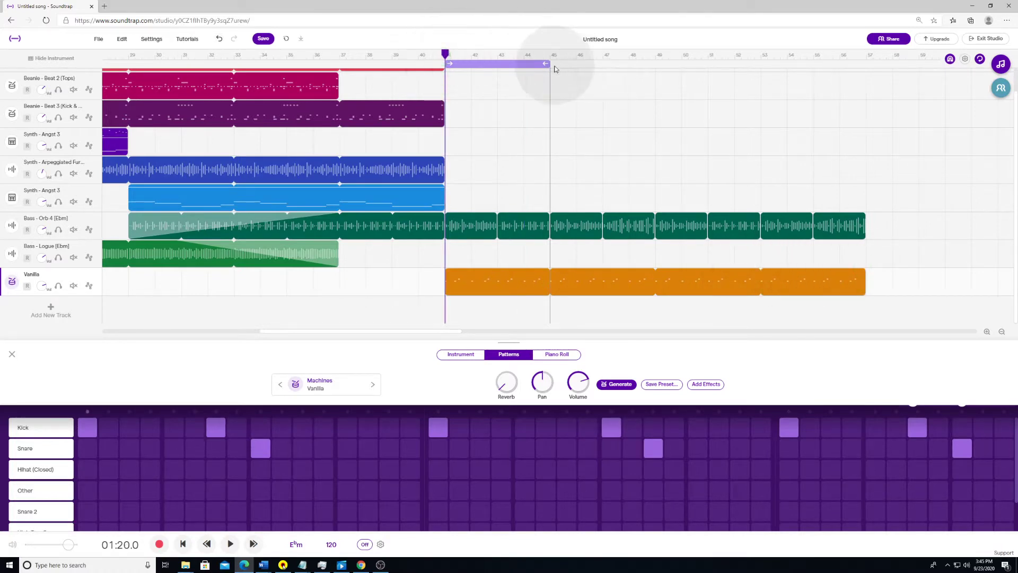
pyautogui.moveTo(551, 68); pyautogui.dragTo(862, 64)
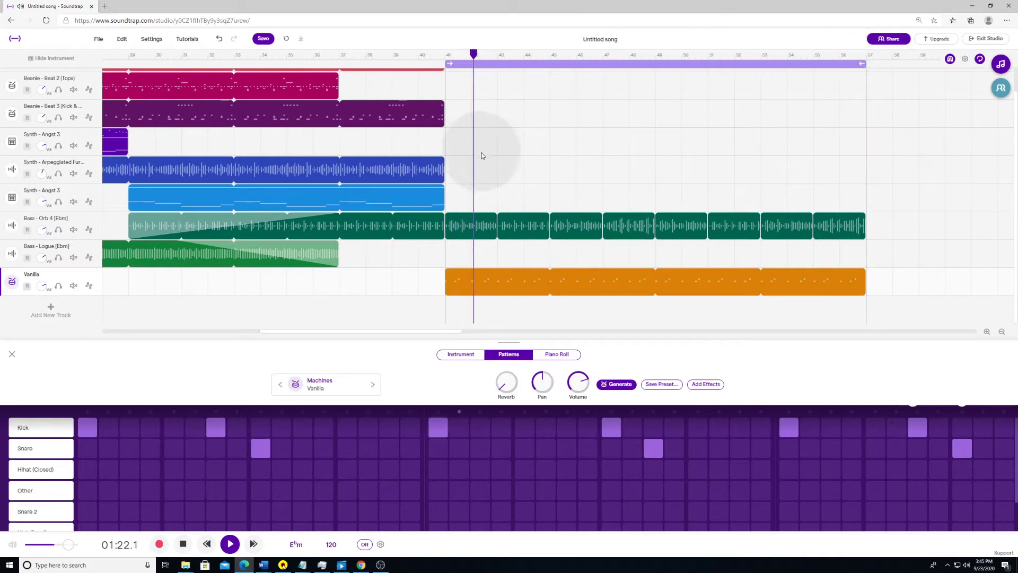
# Move the second kick of bar 42 to step 7 and its snare to step 9, and play the pattern on into bar 44
pyautogui.press('space')
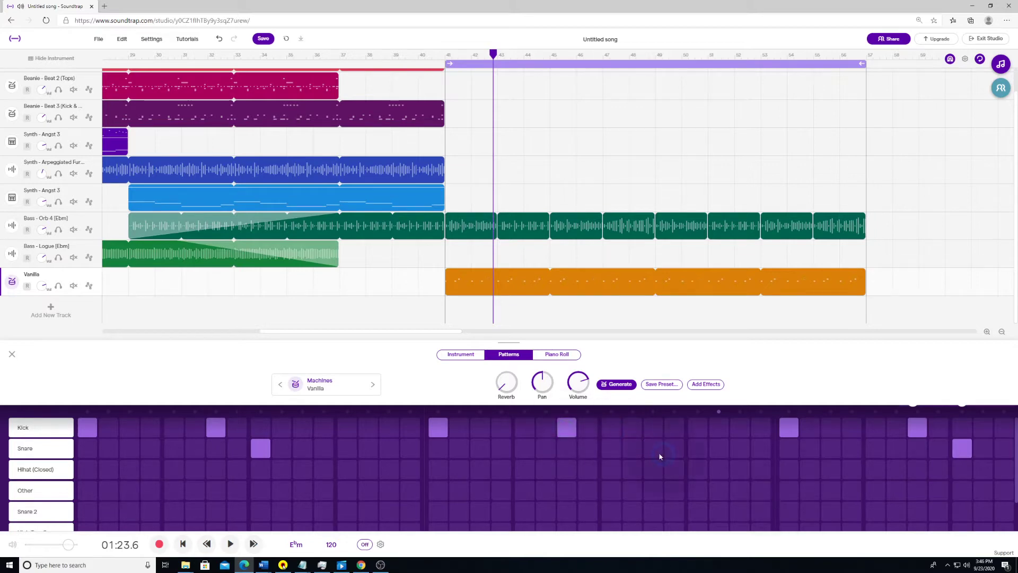
pyautogui.press('space')
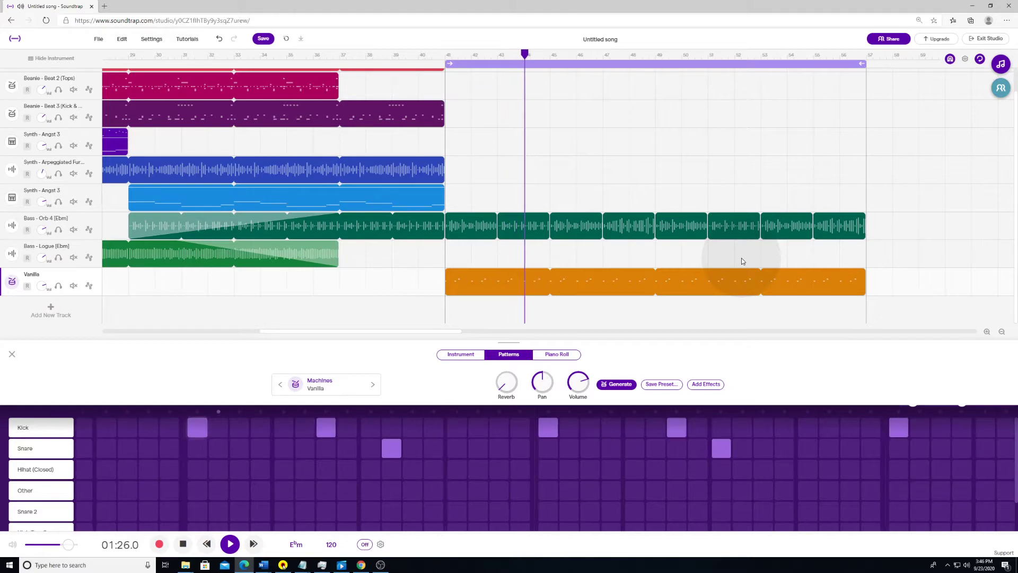
pyautogui.press('space')
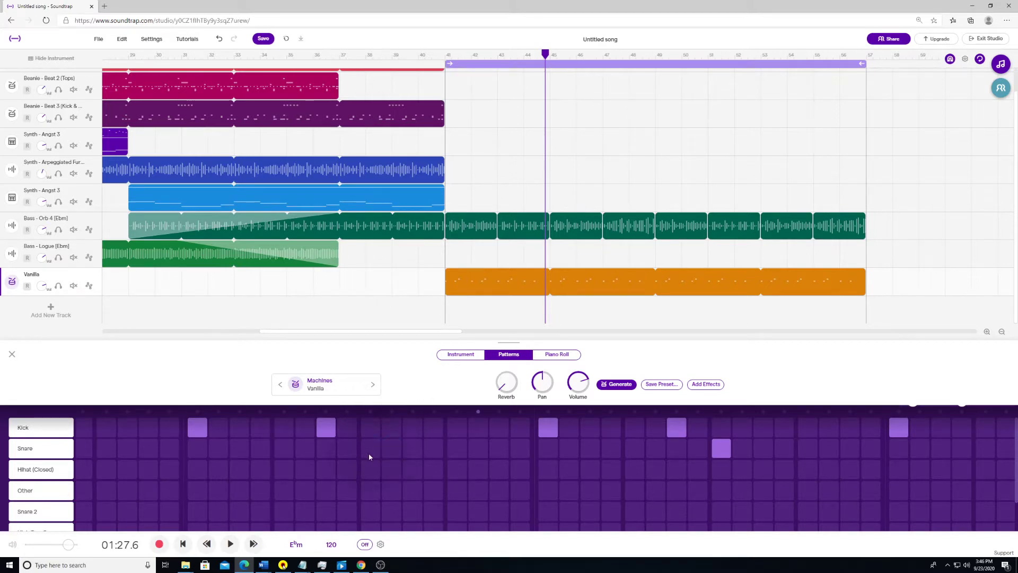
# Move the snare of bar 44 to step 9 and play the repeated pattern on into bar 49
pyautogui.press('space')
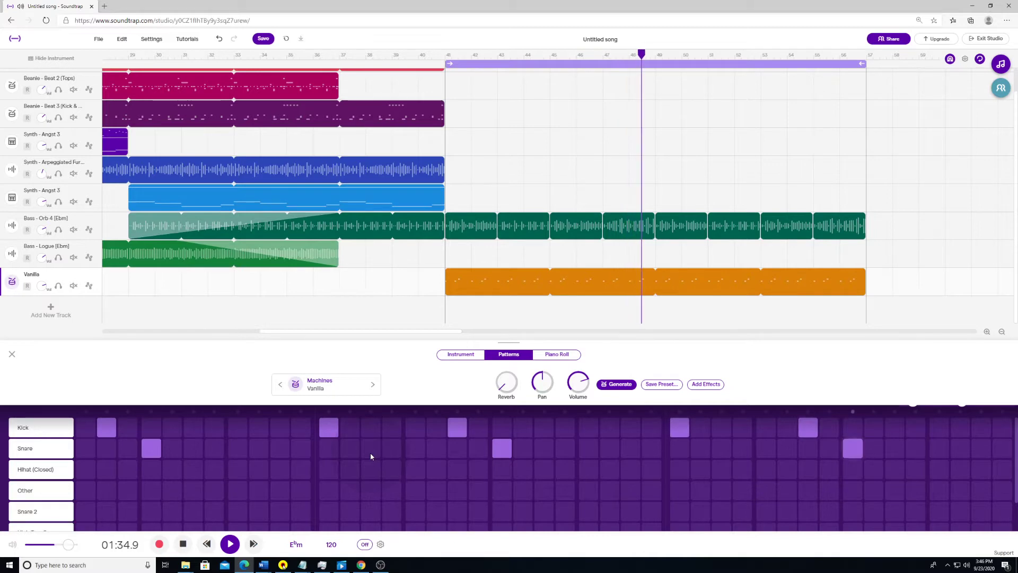
pyautogui.press('space')
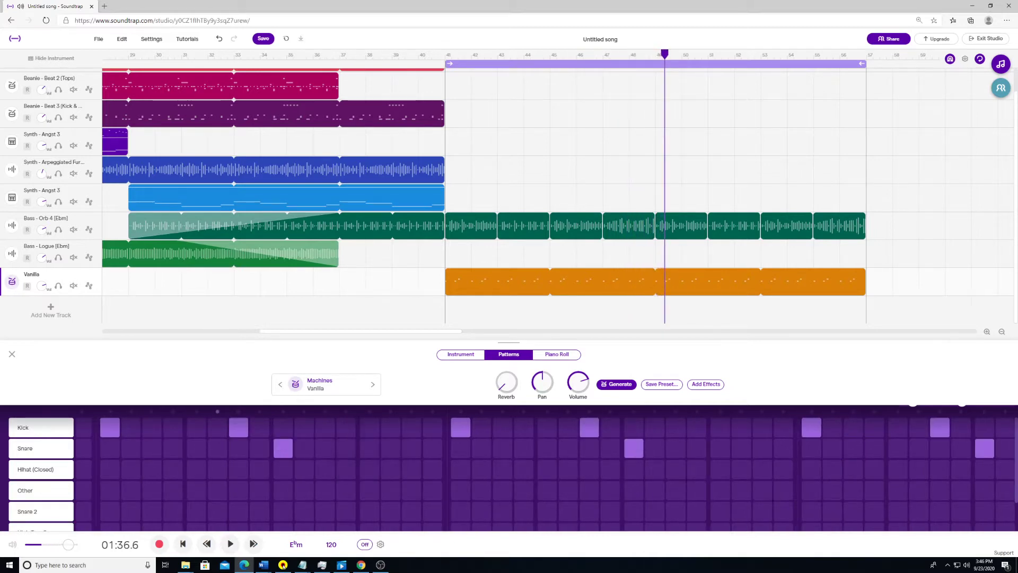
# Trim the repeated Vanilla region and the loop range back to bar 45, and return the playhead to bar 41
pyautogui.click(823, 293)
pyautogui.moveTo(860, 273); pyautogui.dragTo(552, 275)
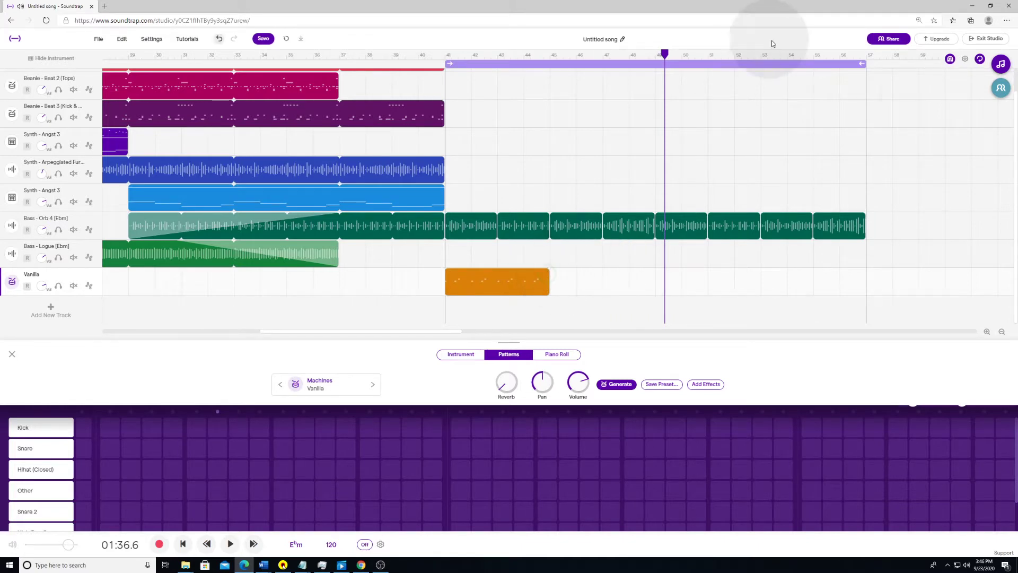
pyautogui.moveTo(862, 63); pyautogui.dragTo(550, 59)
pyautogui.moveTo(665, 56); pyautogui.dragTo(446, 56)
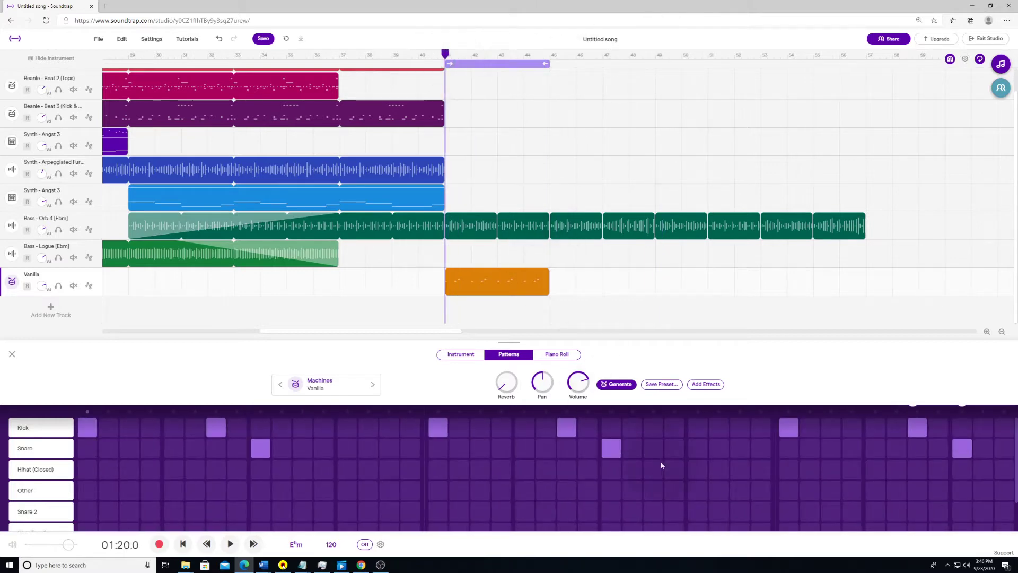
# Add closed hi-hat hits on every second step of the Vanilla pattern from bar 41 to 45, and return the playhead to bar 41
pyautogui.click(1002, 333)
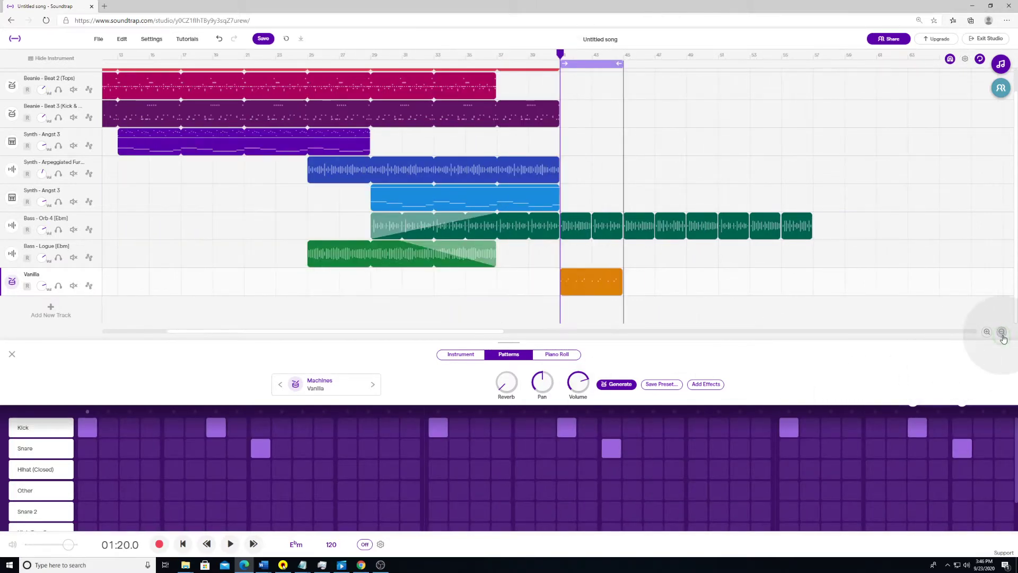
pyautogui.click(987, 332)
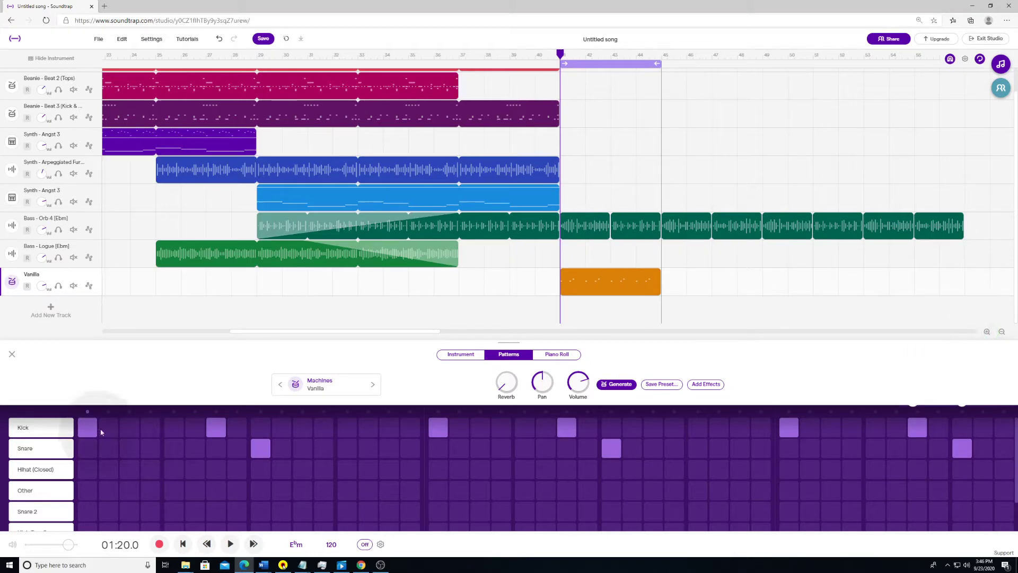
pyautogui.click(93, 476)
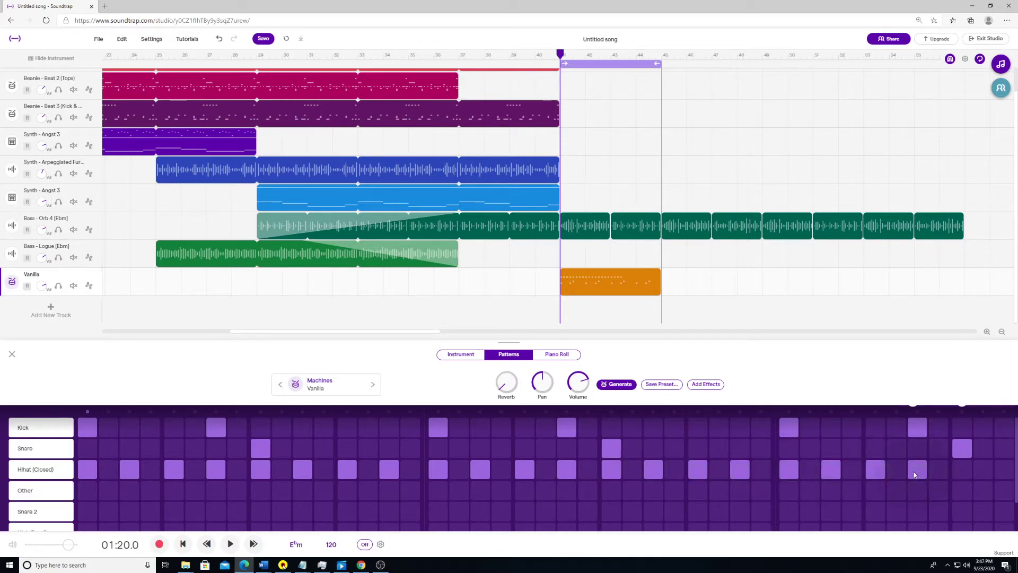
pyautogui.press('Right')
pyautogui.press('Right')
pyautogui.press('Right')
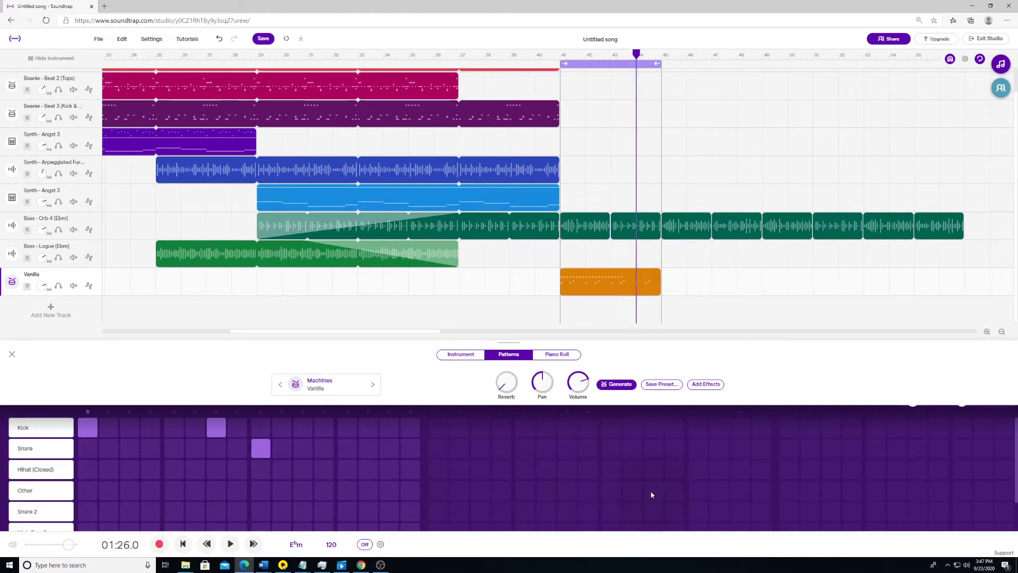
pyautogui.press('Left')
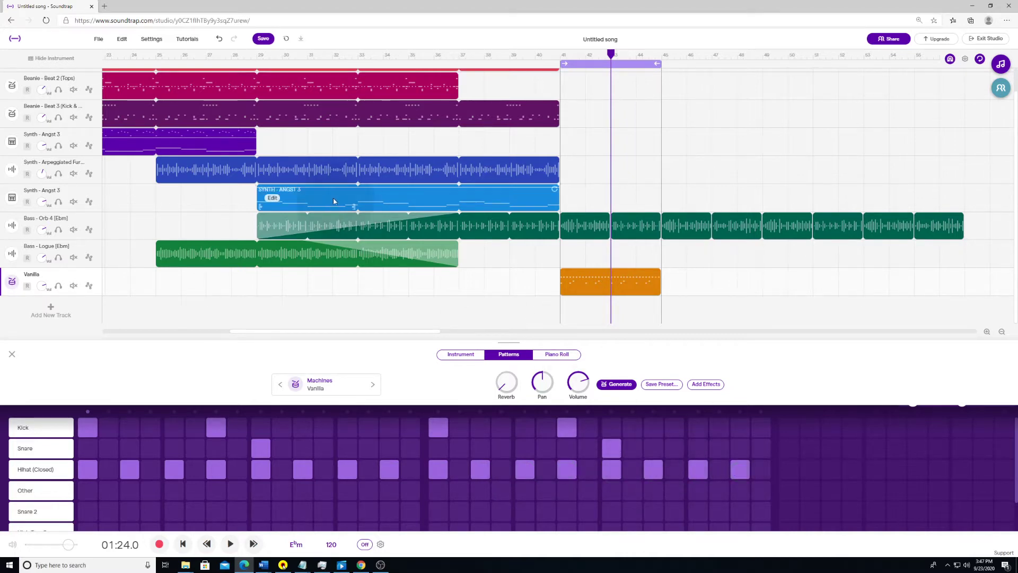
pyautogui.click(559, 54)
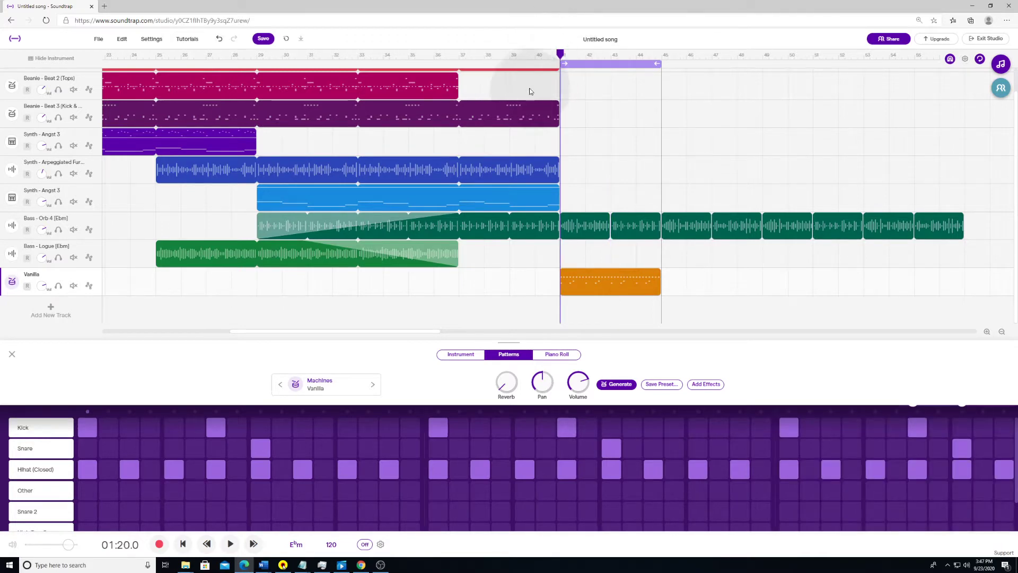
# Play the kick, snare and hi-hat pattern in the loop, and reset the playhead to bar 41
pyautogui.click(615, 157)
pyautogui.press('space')
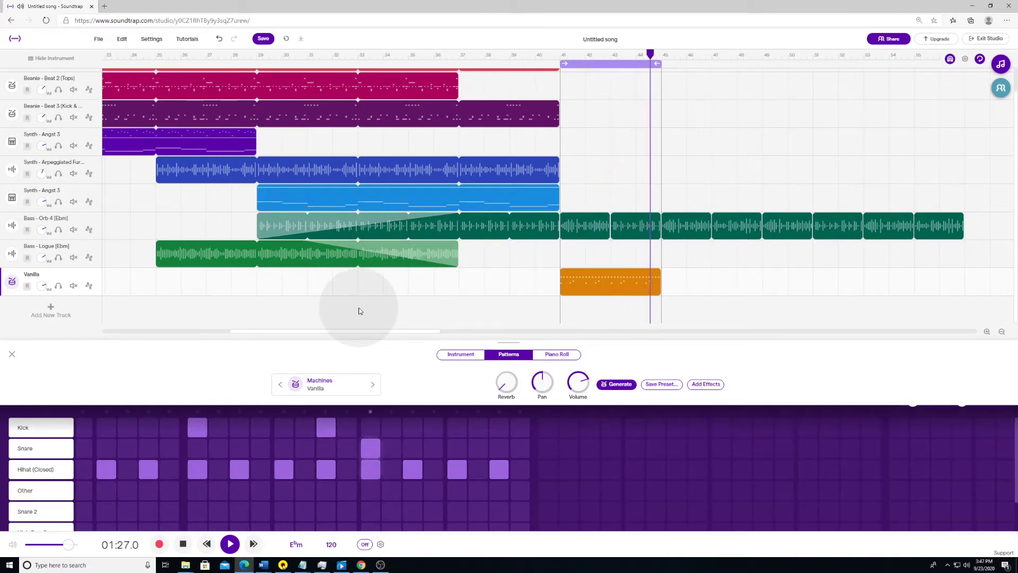
pyautogui.press('space')
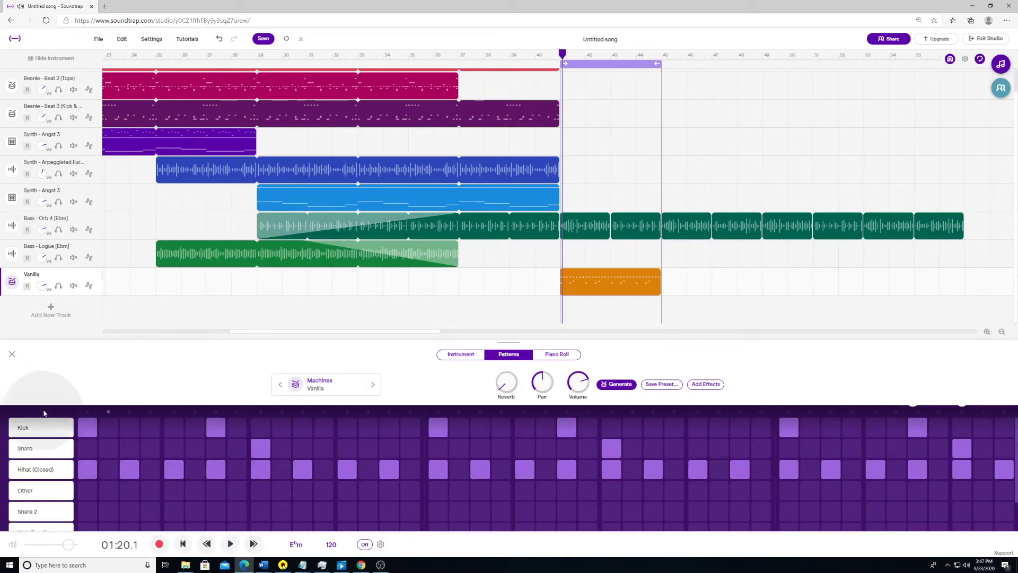
pyautogui.click(559, 53)
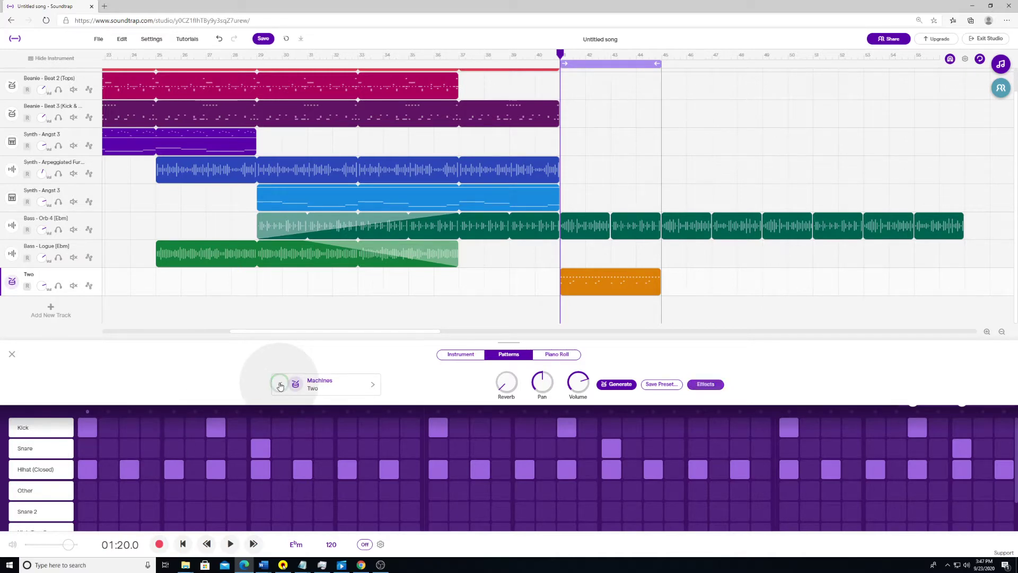
# Audition the looping pattern with the Vanilla, Two and Terminal kits, and switch the drum machine to Swish
pyautogui.click(373, 384)
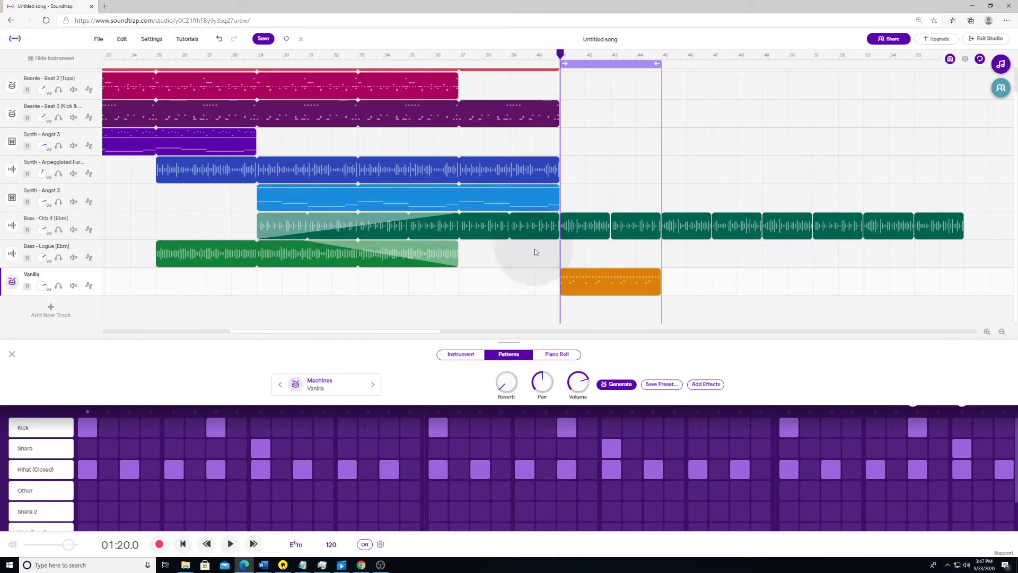
pyautogui.press('space')
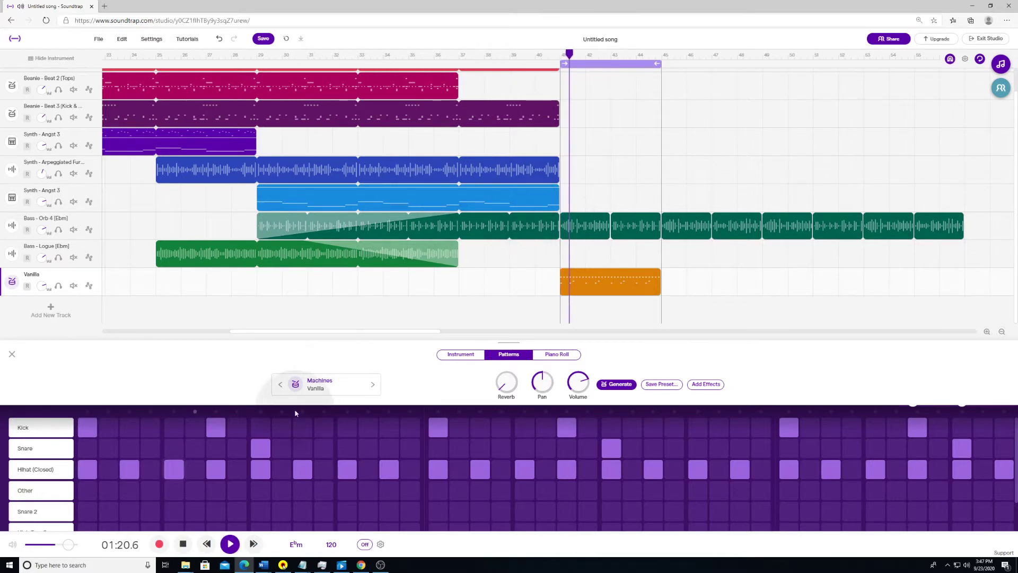
pyautogui.click(281, 385)
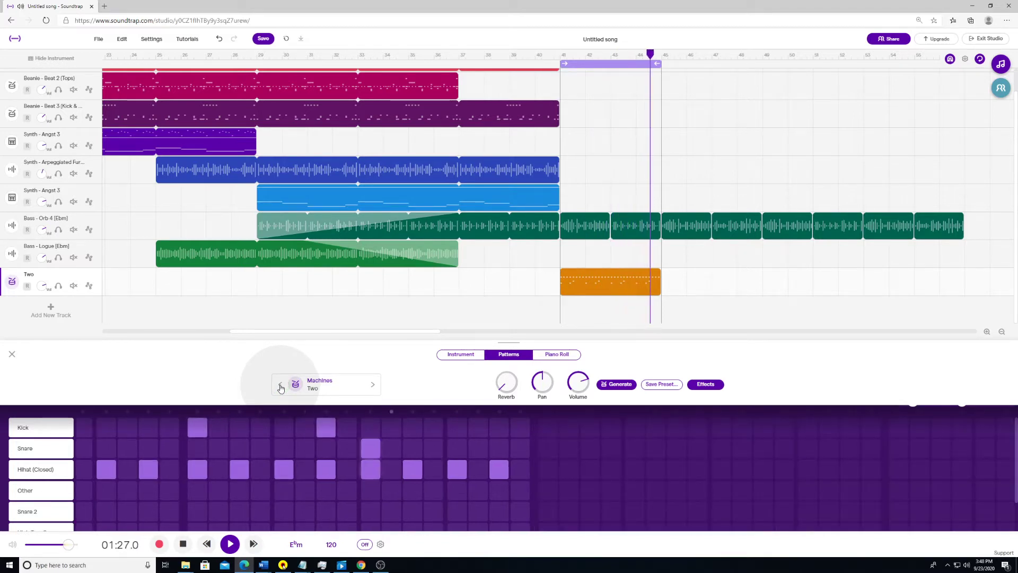
pyautogui.click(281, 385)
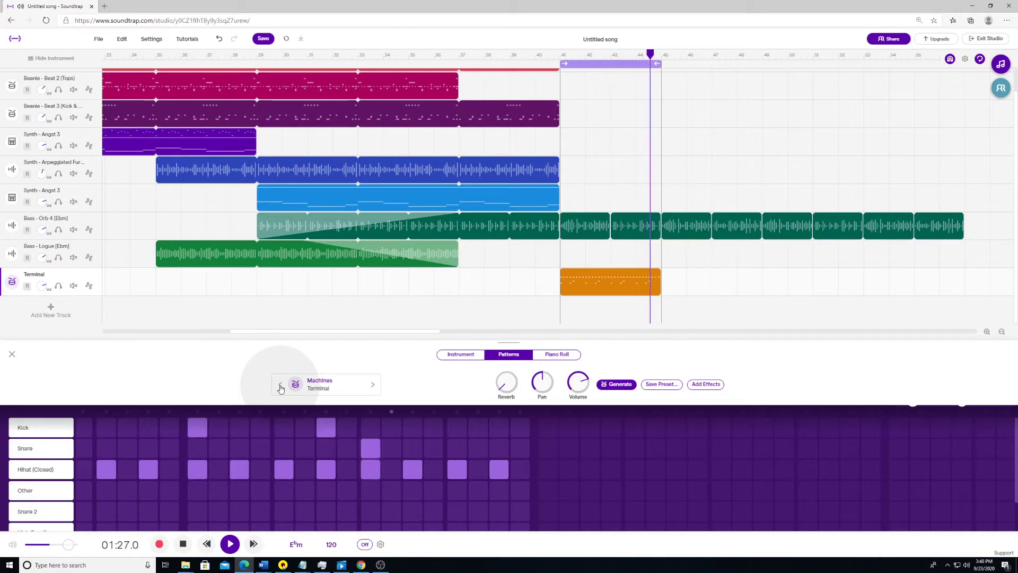
pyautogui.click(281, 386)
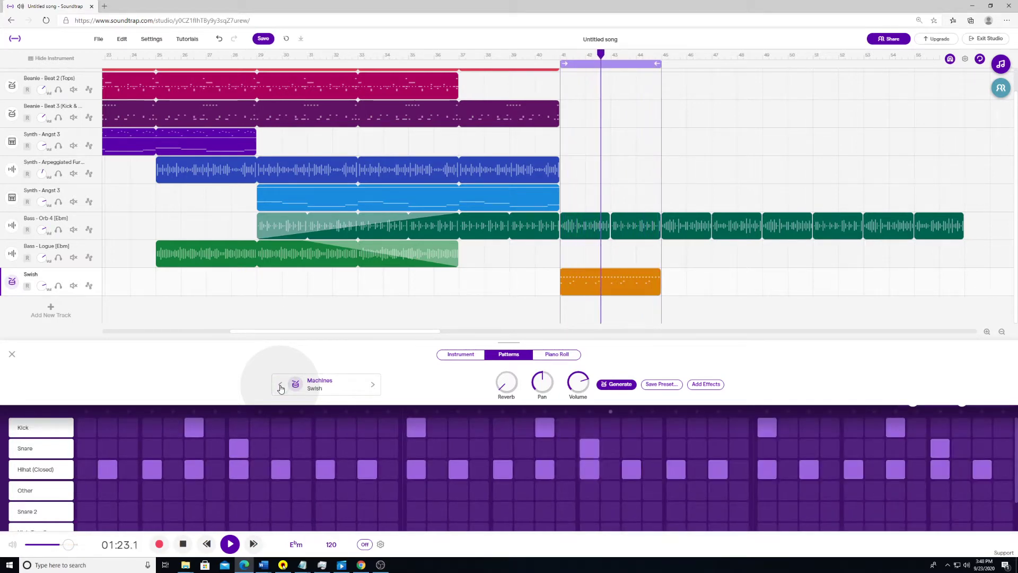
# Stop playback and move the snare hits of all four bars from the Snare row to the Snare 2 row
pyautogui.press('space')
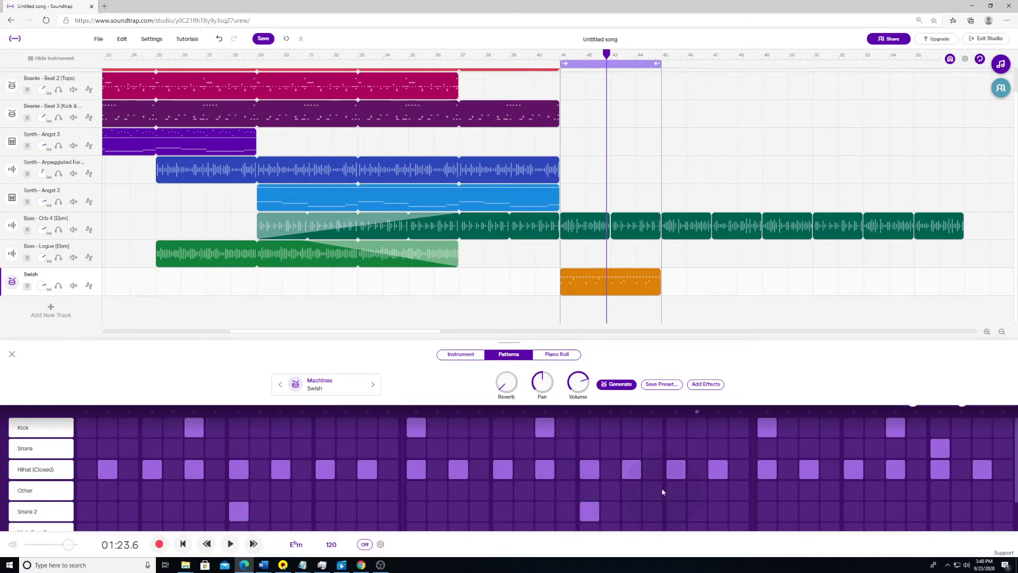
pyautogui.hscroll(5, 376, 444)
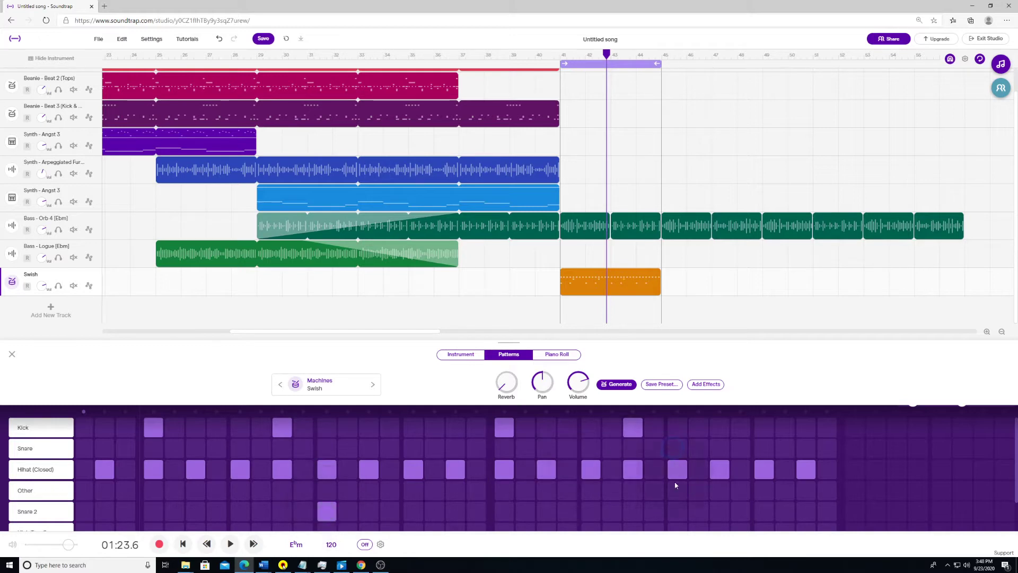
pyautogui.click(610, 312)
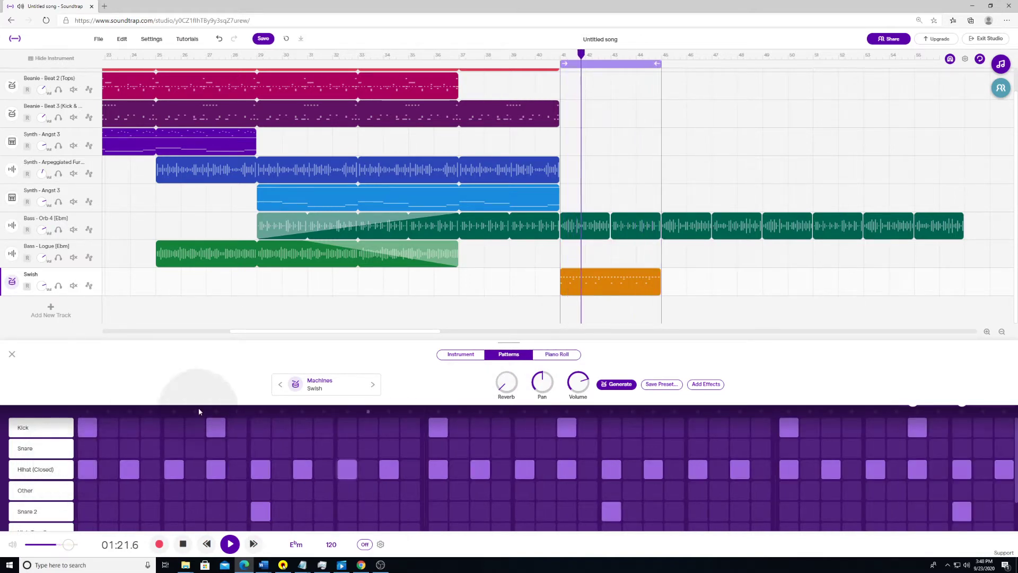
# Audition the looping pattern with the Red and Raccoon kits, switch the drum machine to Old School, and stop playback
pyautogui.click(280, 386)
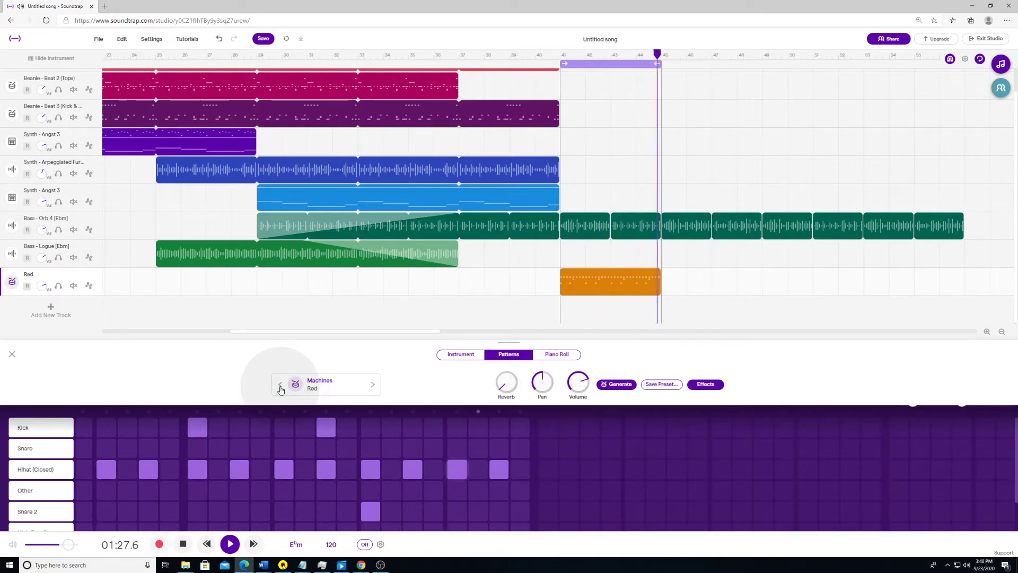
pyautogui.click(281, 389)
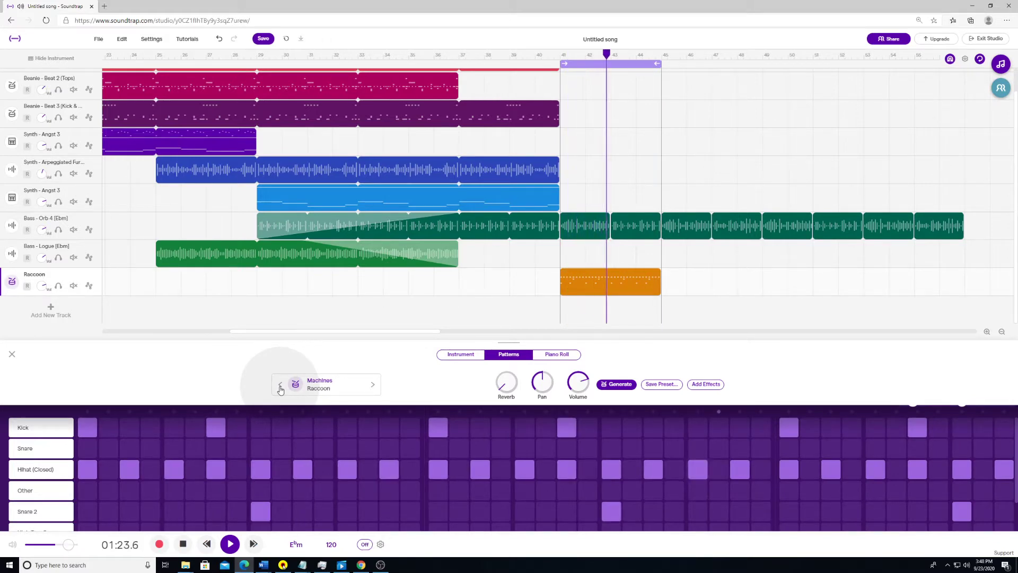
pyautogui.click(281, 389)
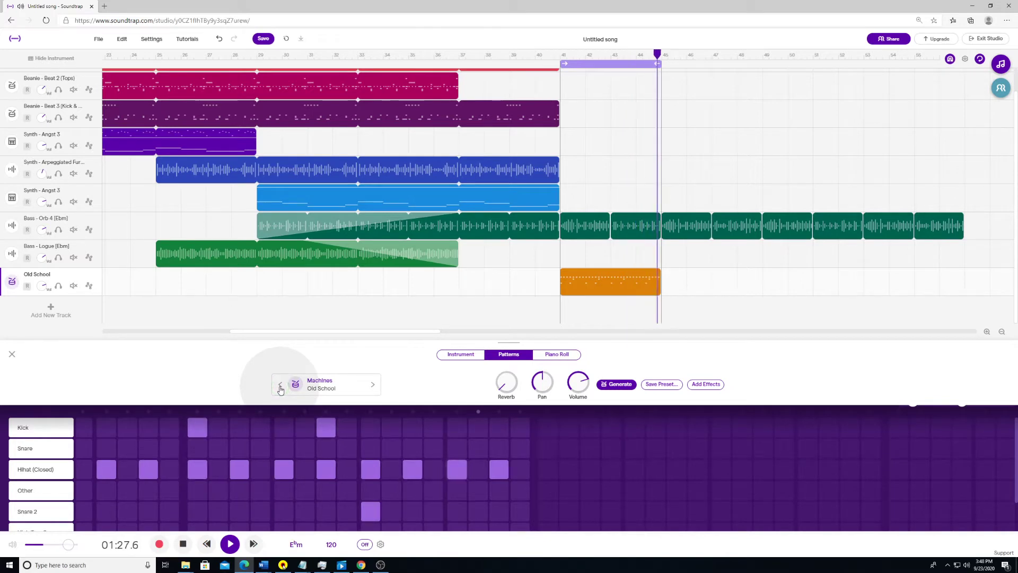
pyautogui.press('space')
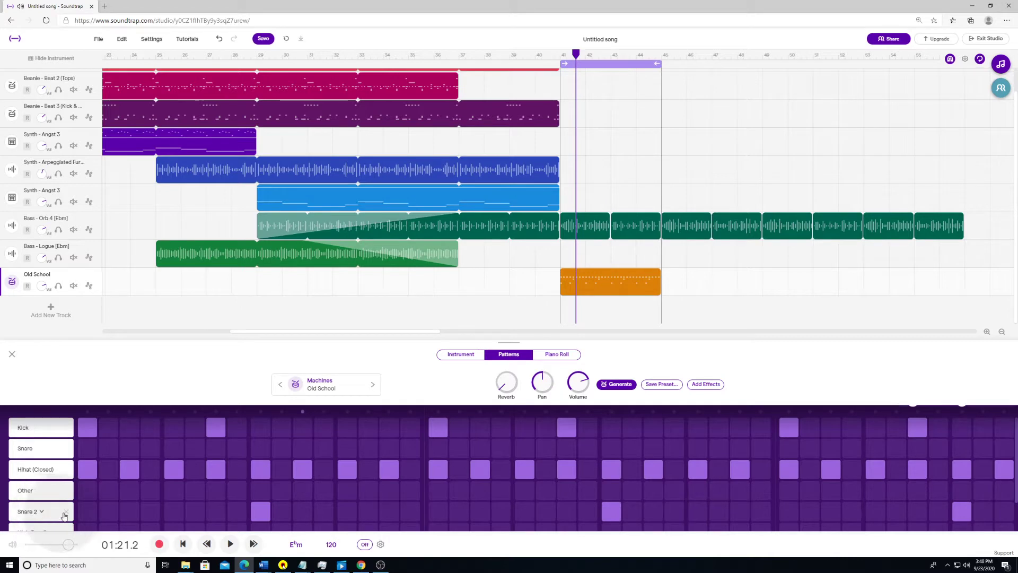
pyautogui.click(299, 387)
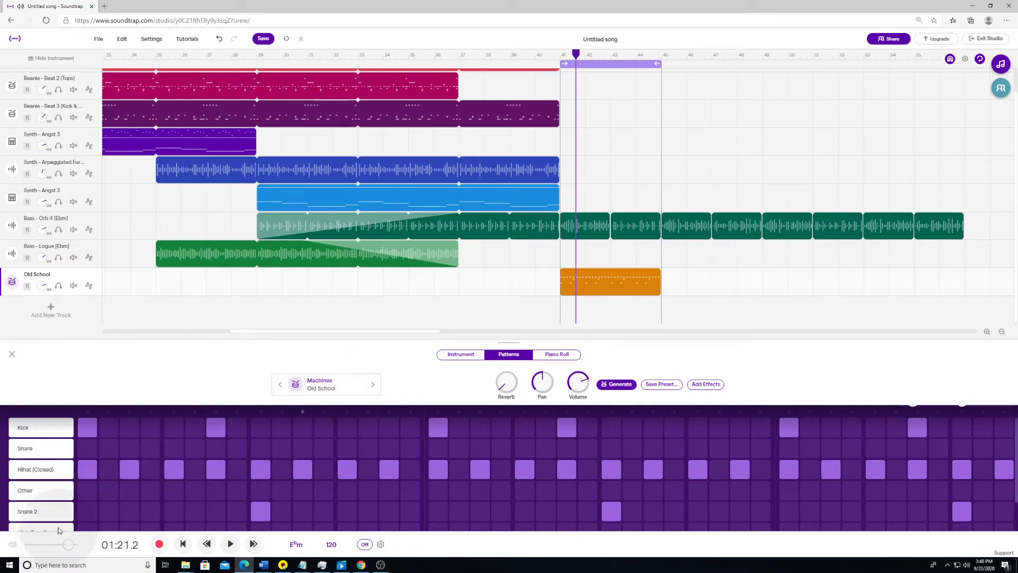
pyautogui.click(41, 512)
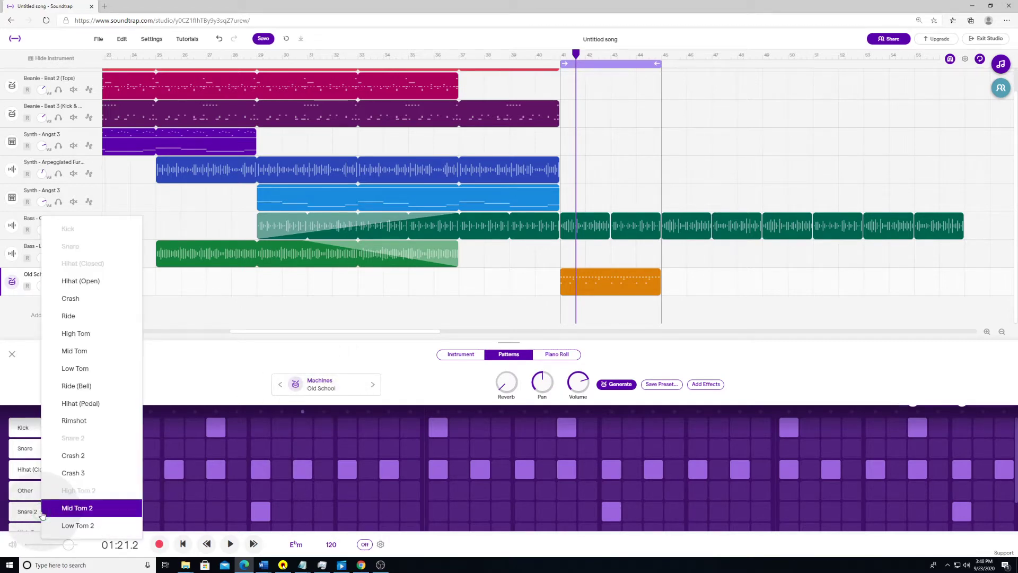
pyautogui.click(42, 514)
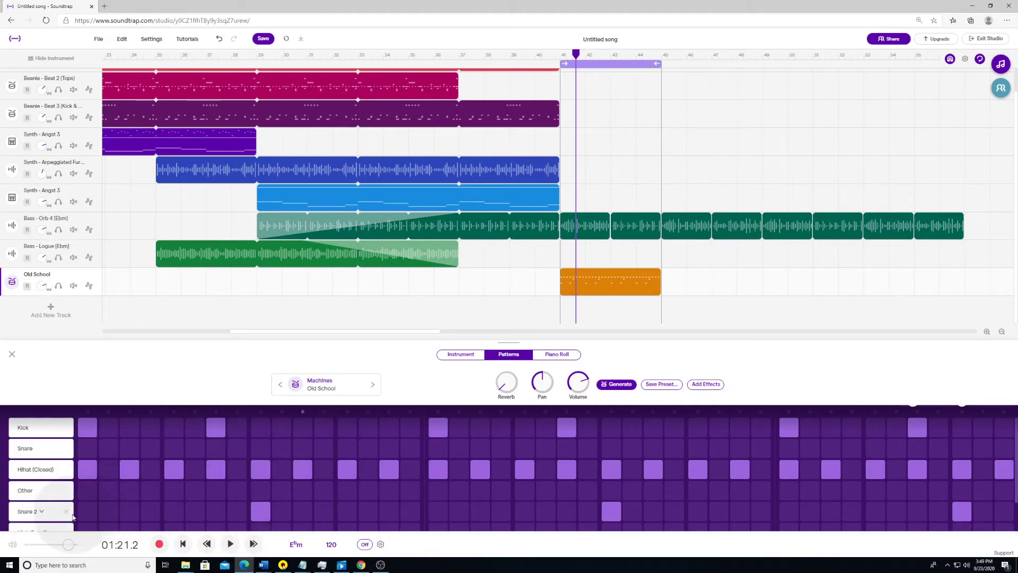
pyautogui.click(42, 512)
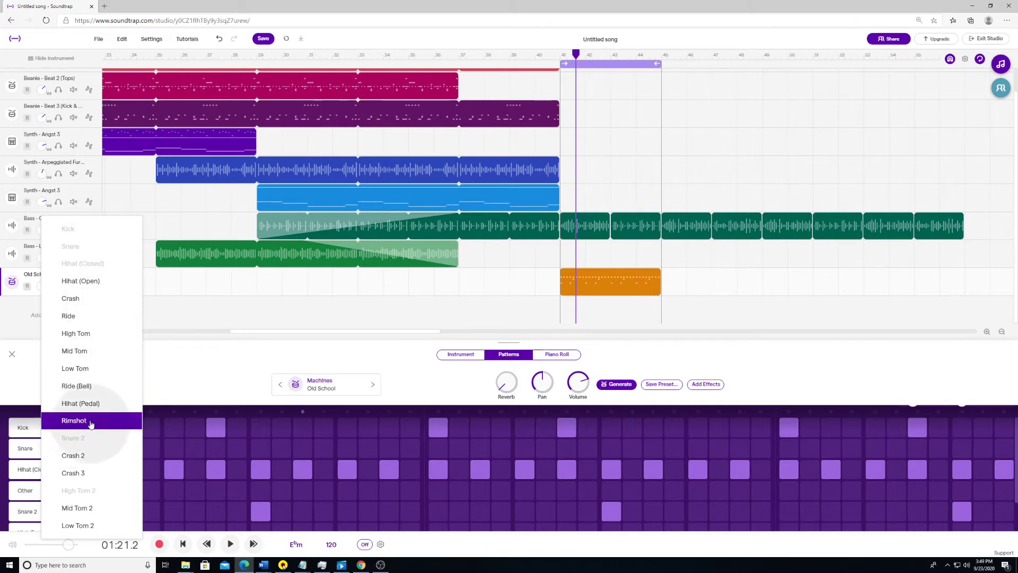
pyautogui.click(35, 452)
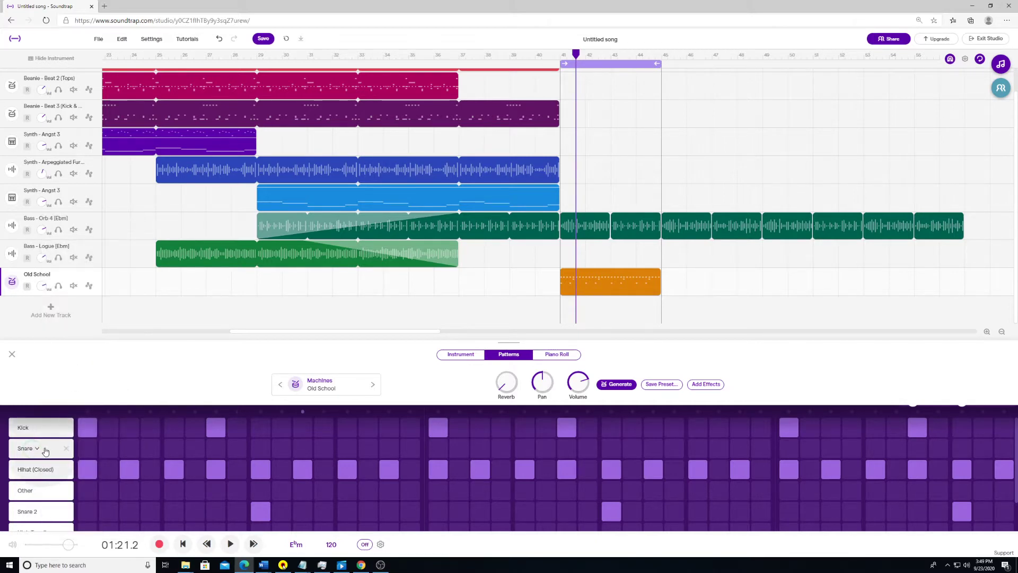
# Reassign the empty Snare row to Crash and the Snare 2 row holding the hits to Snare
pyautogui.click(46, 450)
pyautogui.click(77, 298)
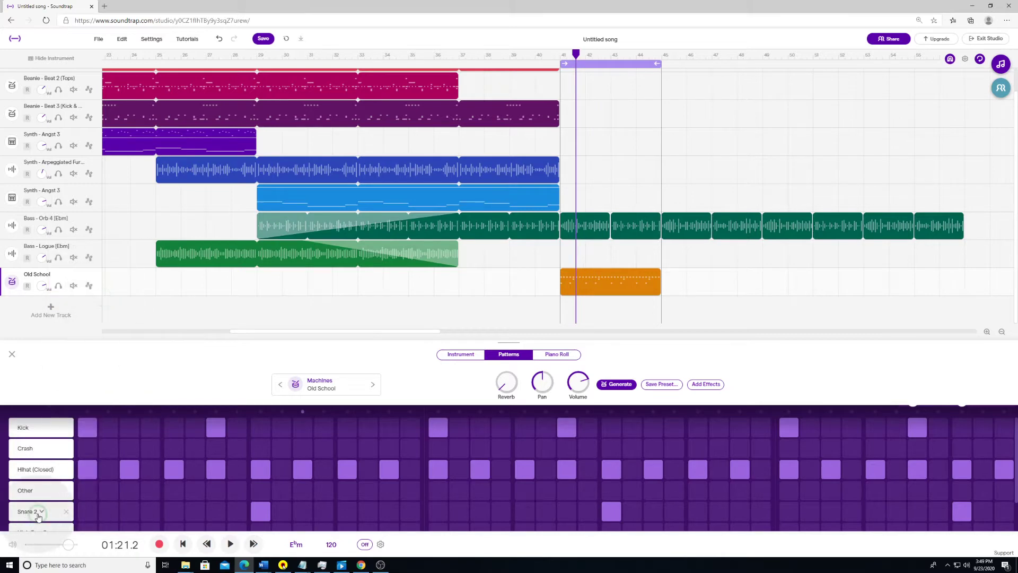
pyautogui.click(63, 452)
pyautogui.click(66, 246)
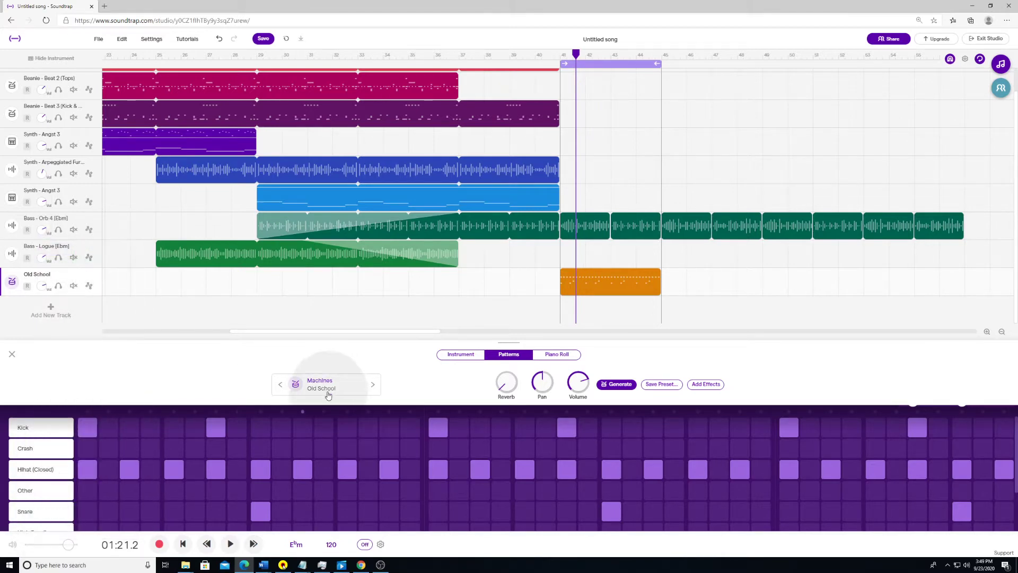
# Audition the looping pattern with the Old School, Brampton and Beanie kits, switch the drum machine to Attitude, and stop playback
pyautogui.press('space')
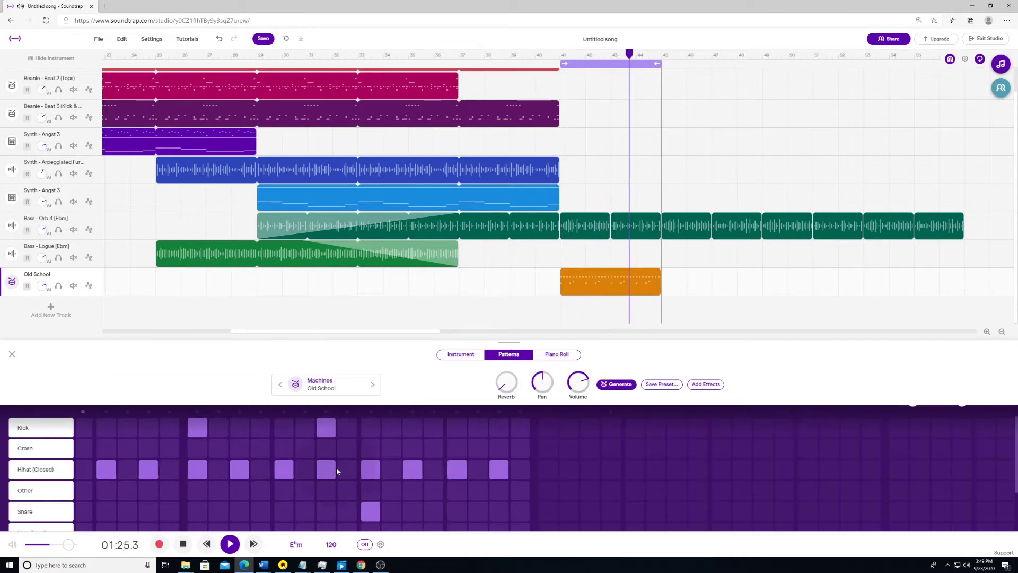
pyautogui.click(281, 385)
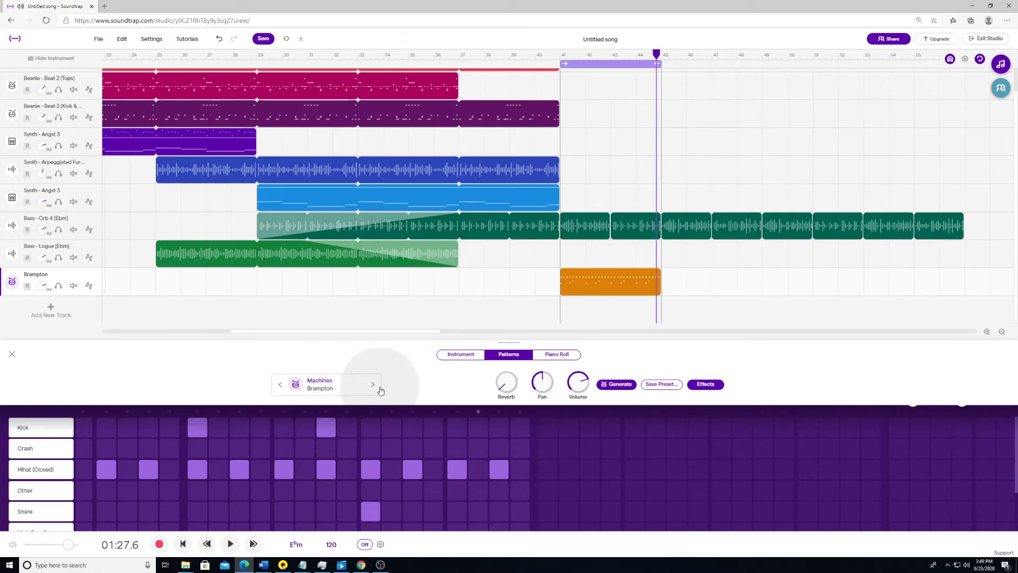
pyautogui.click(283, 388)
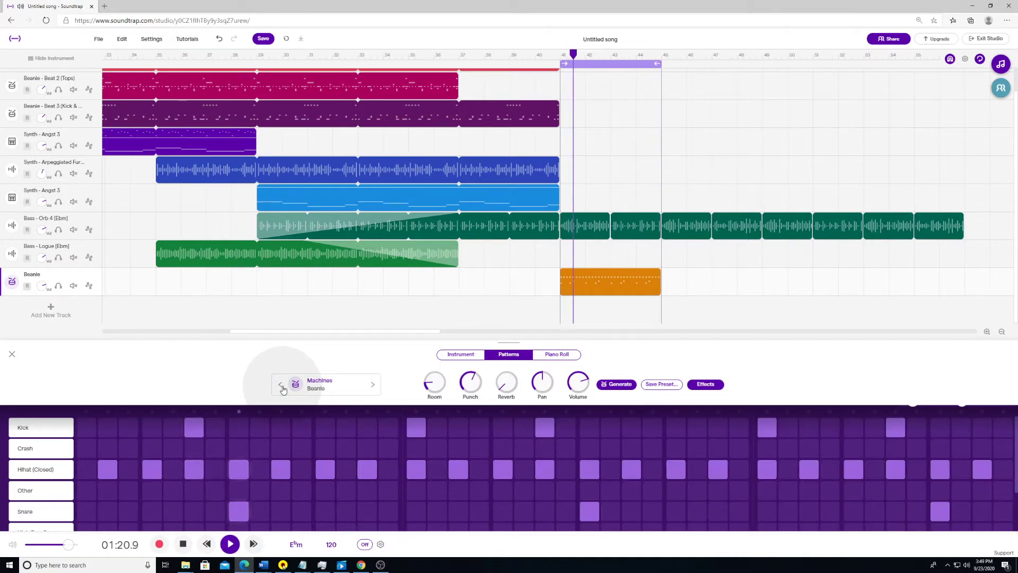
pyautogui.click(281, 385)
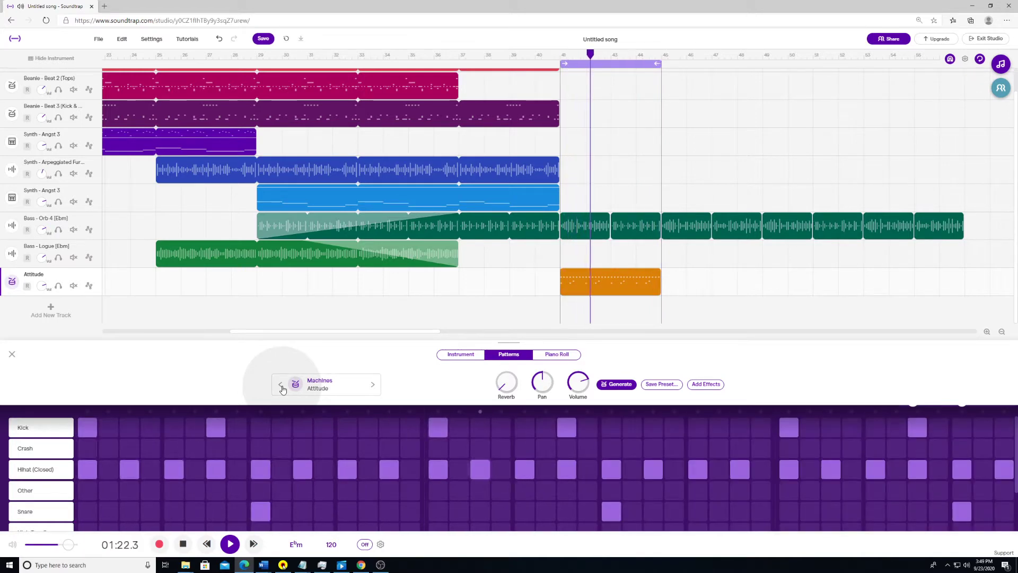
pyautogui.press('space')
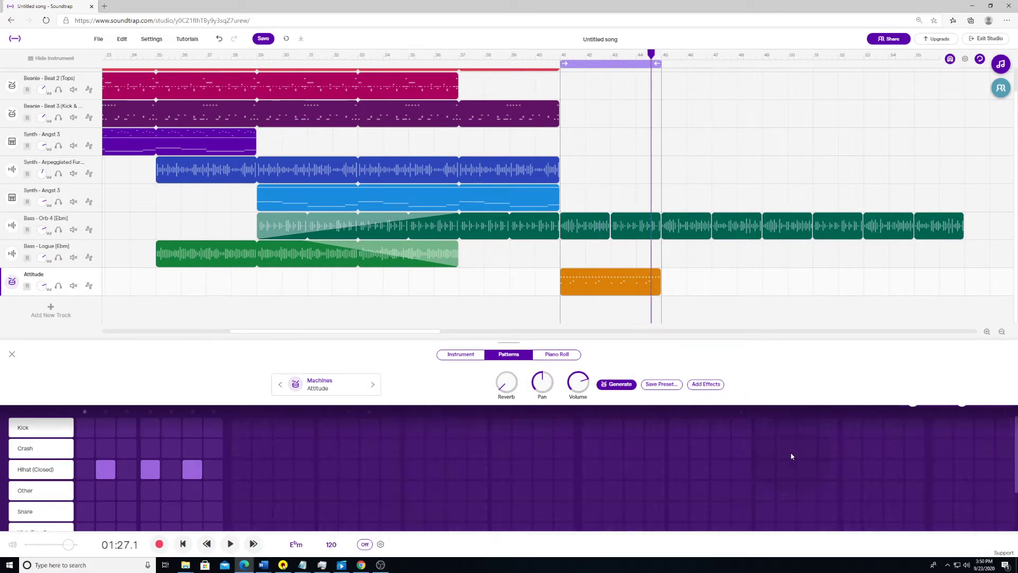
# Add a kick on step 15 of bar 41 in the Attitude pattern, and move the playhead to bar 42
pyautogui.press('Left')
pyautogui.press('Left')
pyautogui.press('Left')
pyautogui.press('Left')
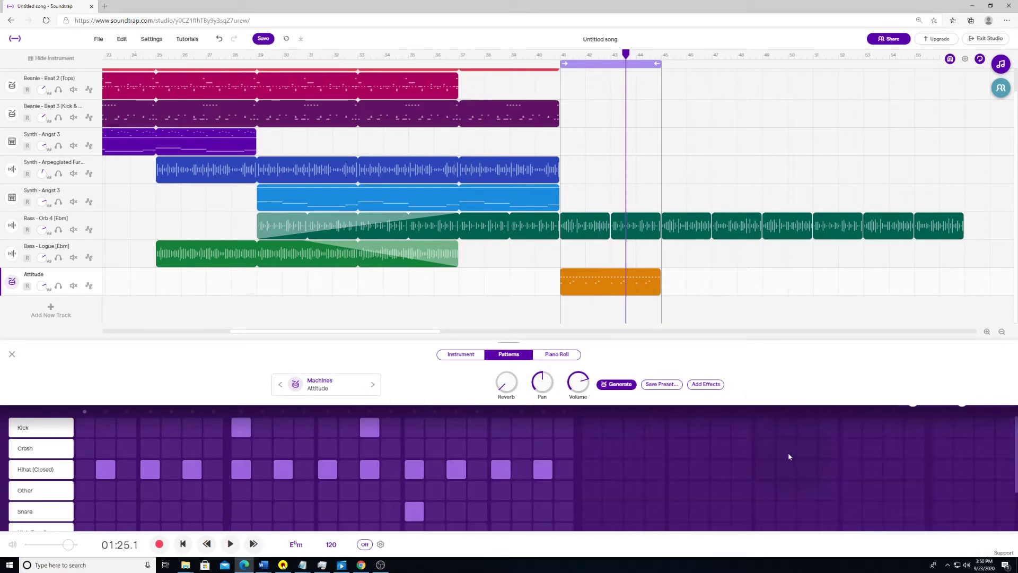
pyautogui.press('Right')
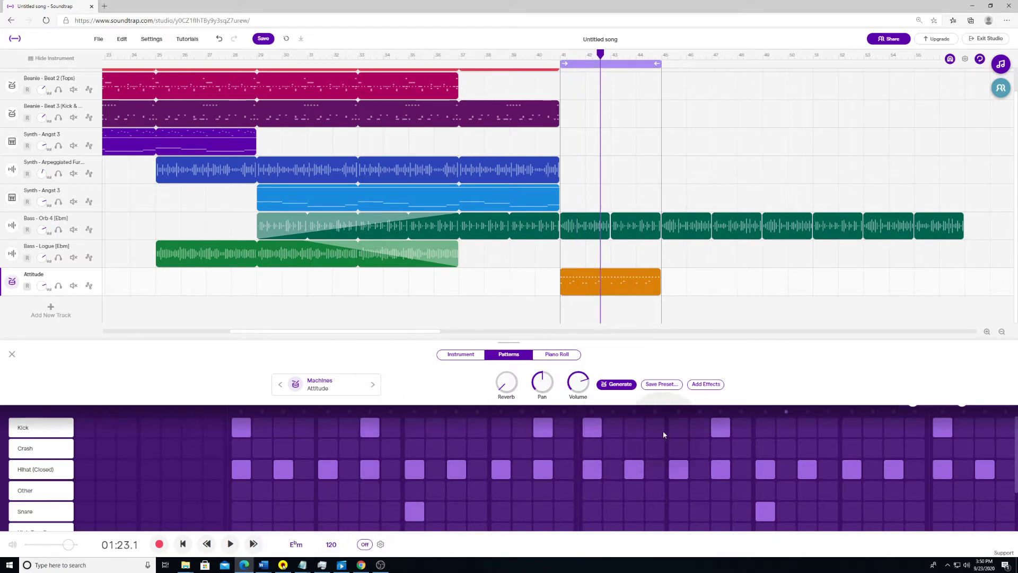
# Add kicks on steps 6, 11 and 14 of bar 42 in the Attitude pattern
pyautogui.click(698, 430)
pyautogui.press('Right')
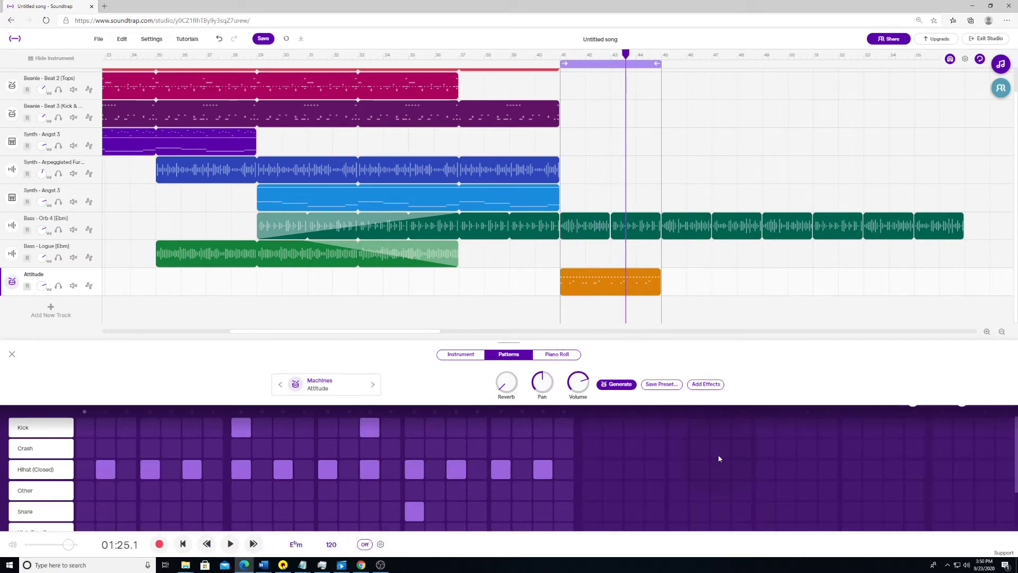
pyautogui.press('Left')
pyautogui.press('Left')
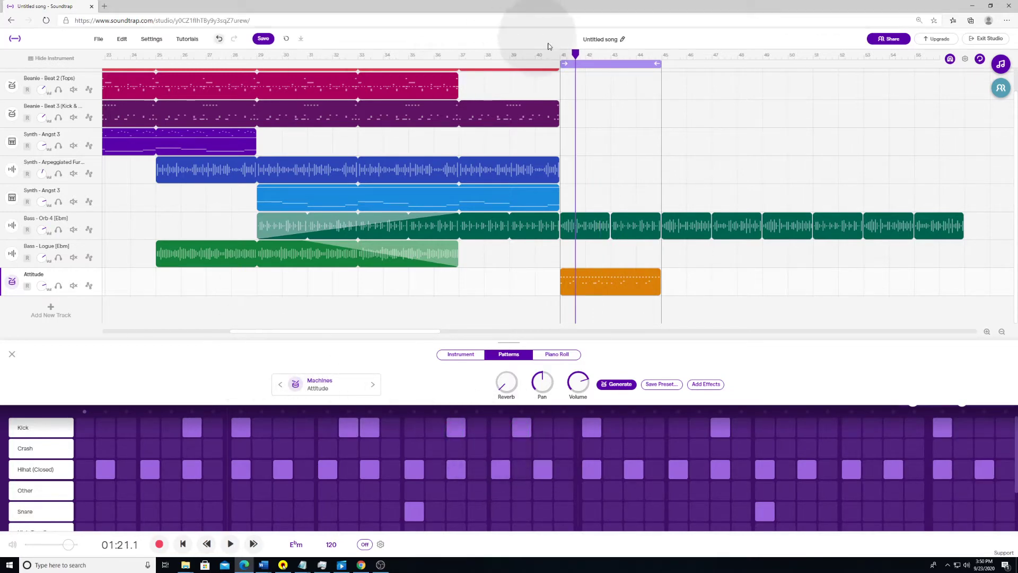
# Play the drum pattern from bar 41 into bar 43 to hear the kicks, and stop playback
pyautogui.click(566, 53)
pyautogui.click(561, 55)
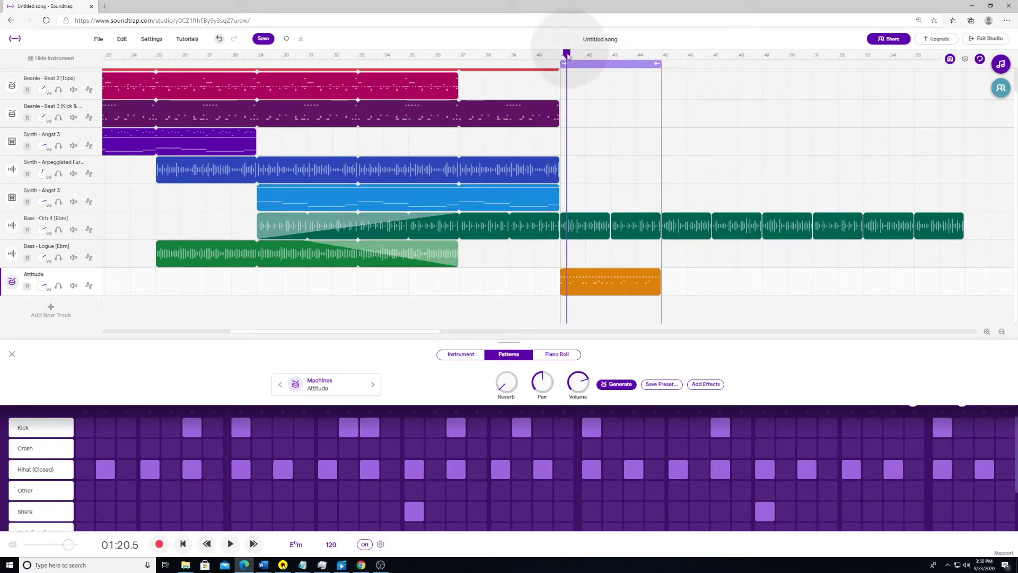
pyautogui.press('space')
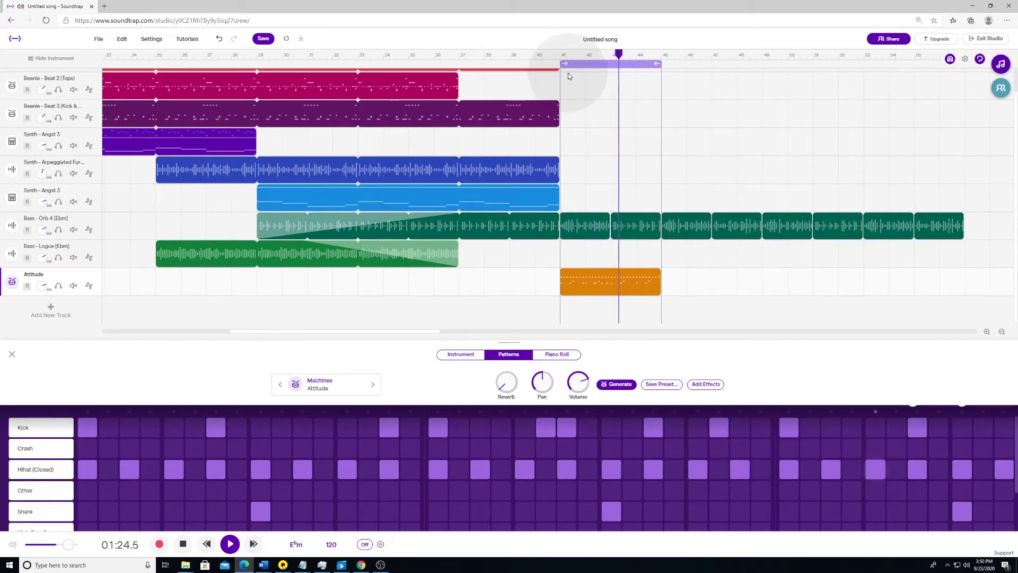
pyautogui.press('space')
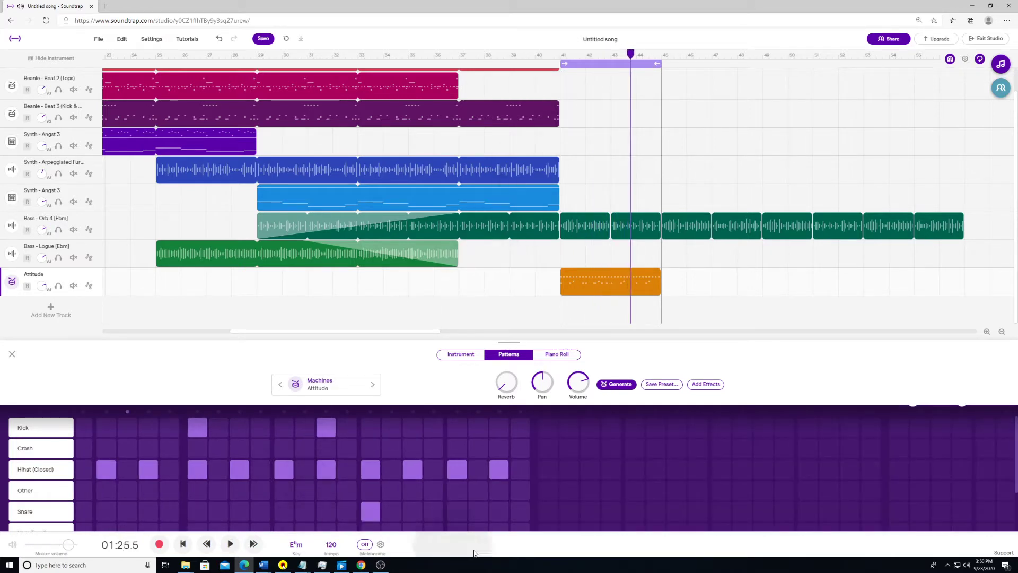
# Add kicks on steps 8 and 16 of bar 43 in the Attitude pattern
pyautogui.press('Left')
pyautogui.press('Left')
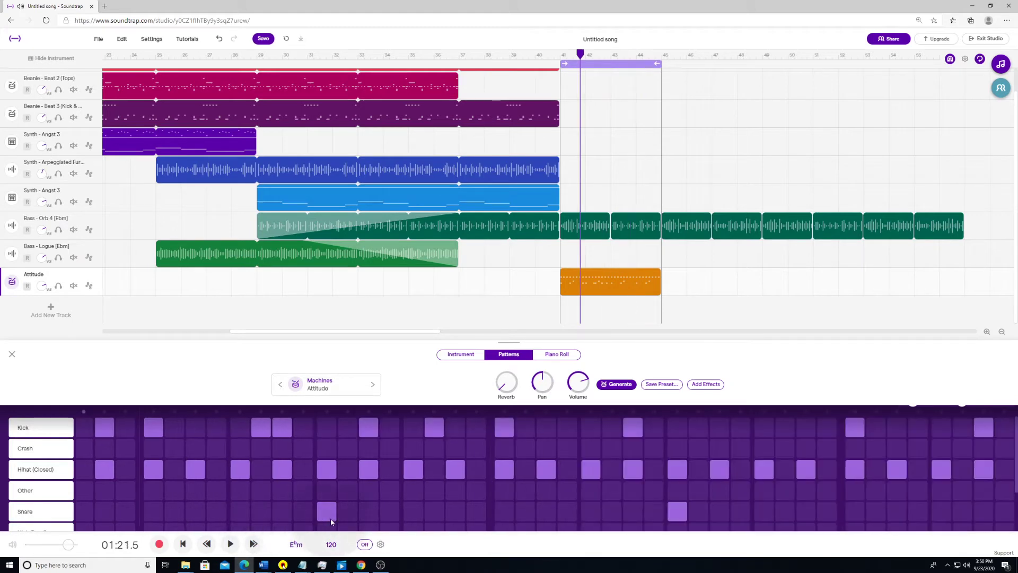
pyautogui.press('Right')
pyautogui.press('Left')
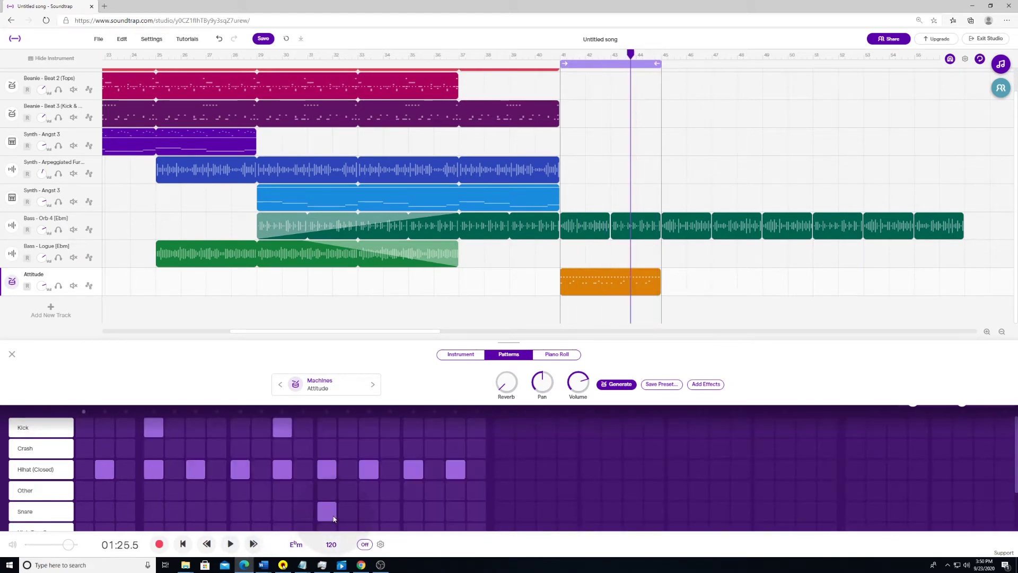
pyautogui.press('Left')
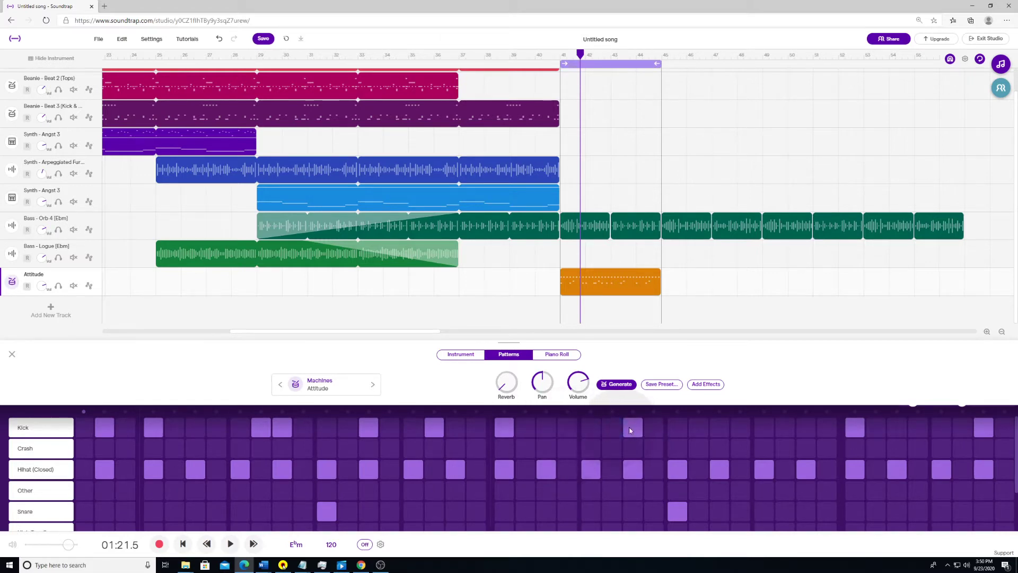
pyautogui.click(648, 425)
pyautogui.press('Right')
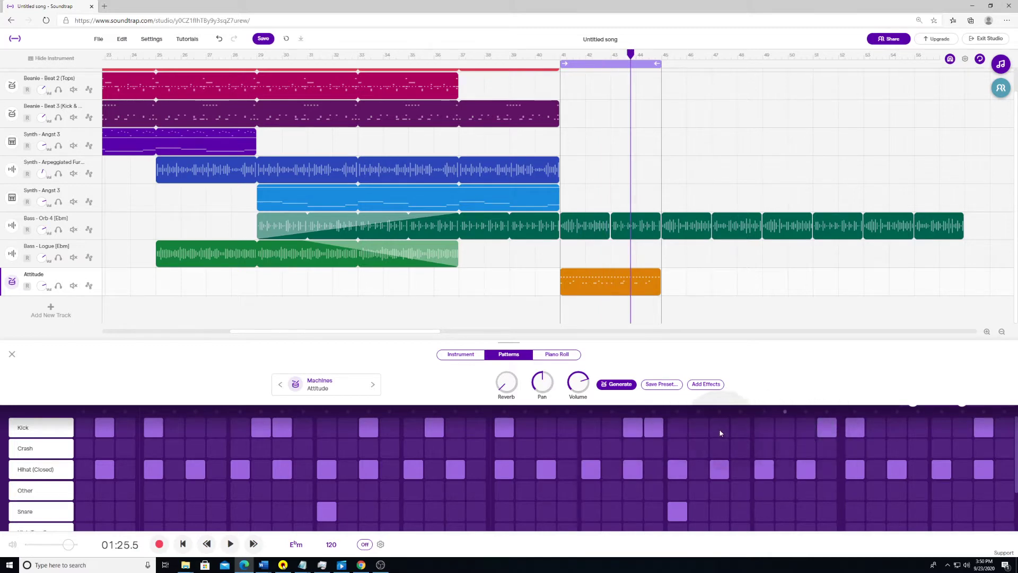
# Add kicks on steps 11 and 15 of bar 44 and on step 12 of bar 43
pyautogui.press('Right')
pyautogui.press('Left')
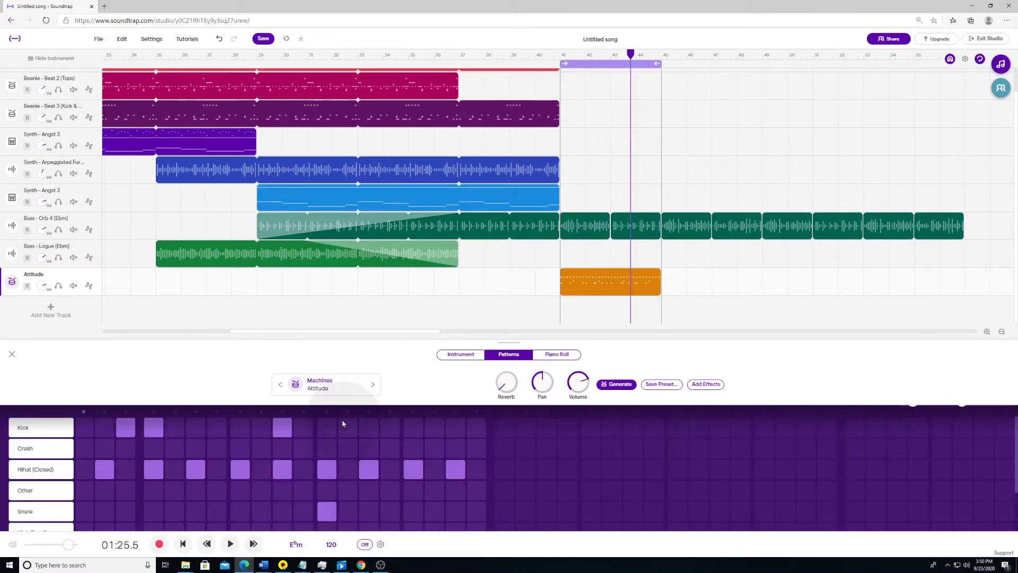
pyautogui.click(459, 431)
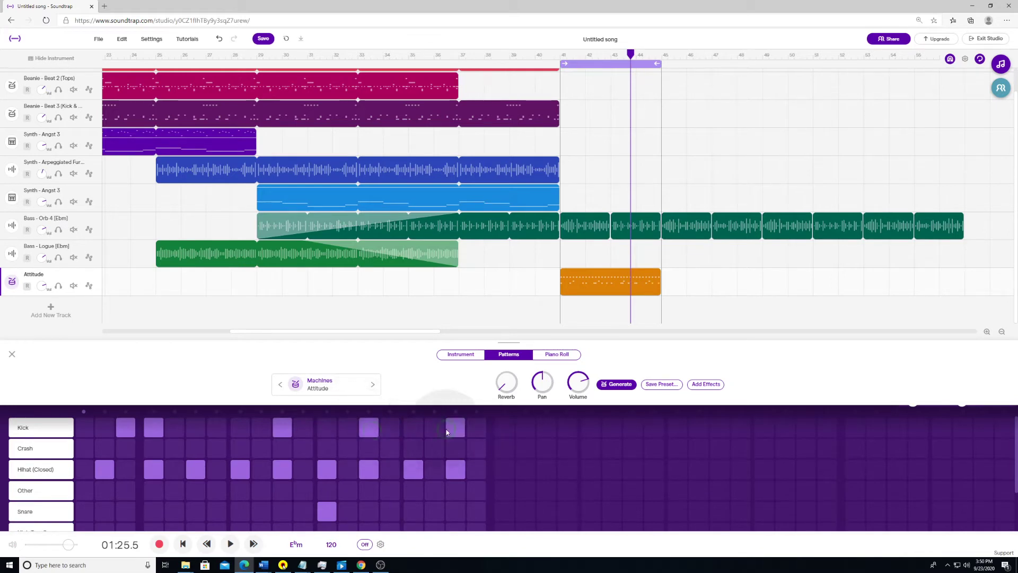
pyautogui.press('Left')
pyautogui.press('Left')
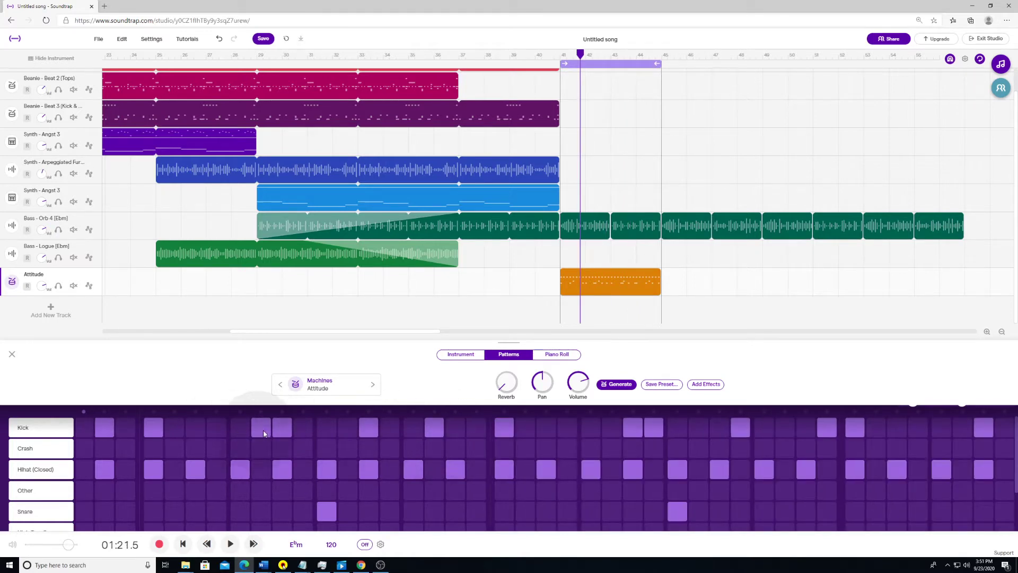
pyautogui.press('Left')
pyautogui.press('Left')
pyautogui.press('Left')
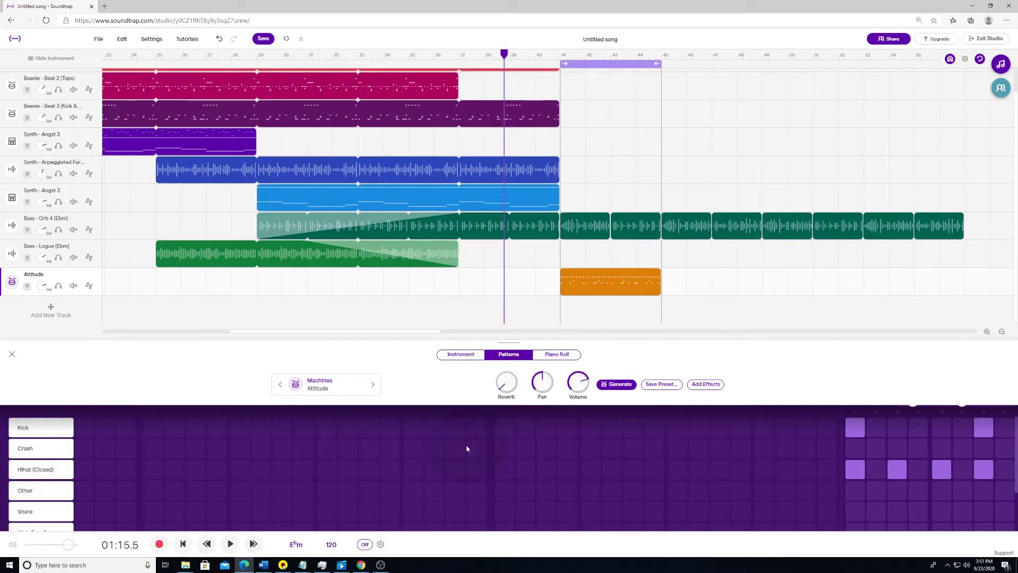
pyautogui.press('Right')
pyautogui.press('Right')
pyautogui.press('Right')
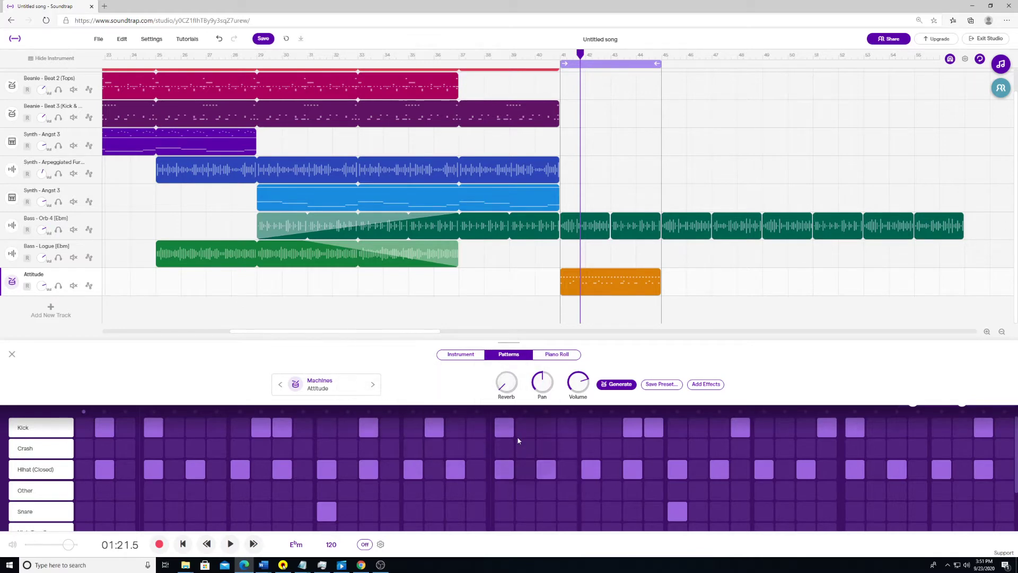
# Play the drum pattern from the start of bar 41 to check the kicks, and stop playback in bar 43
pyautogui.click(561, 55)
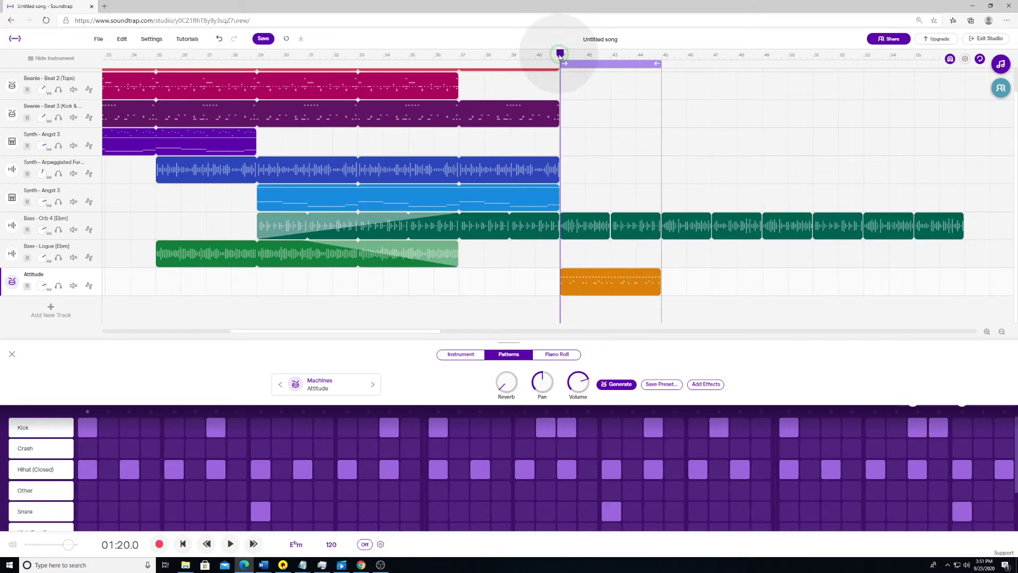
pyautogui.press('space')
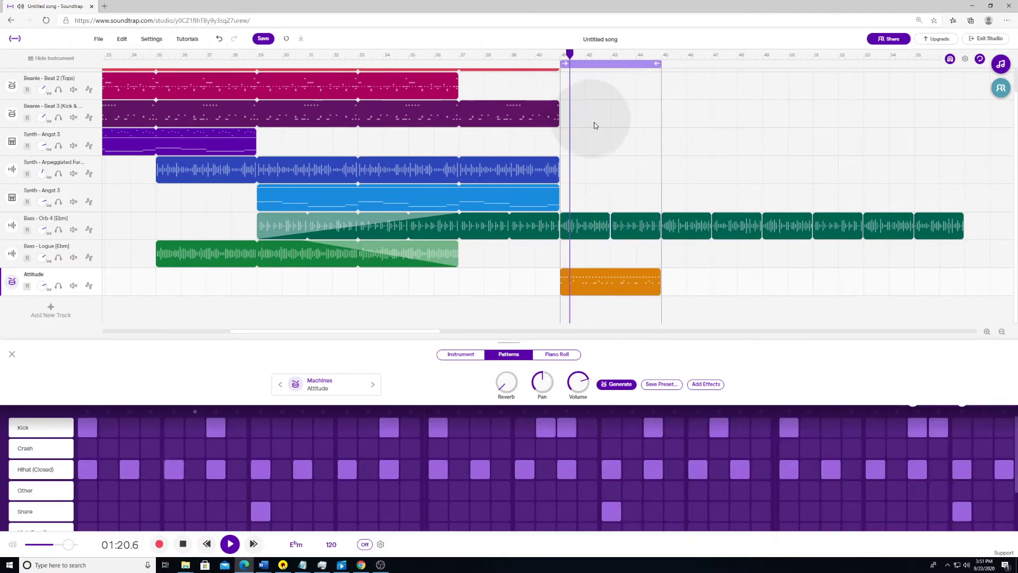
pyautogui.moveTo(607, 285)
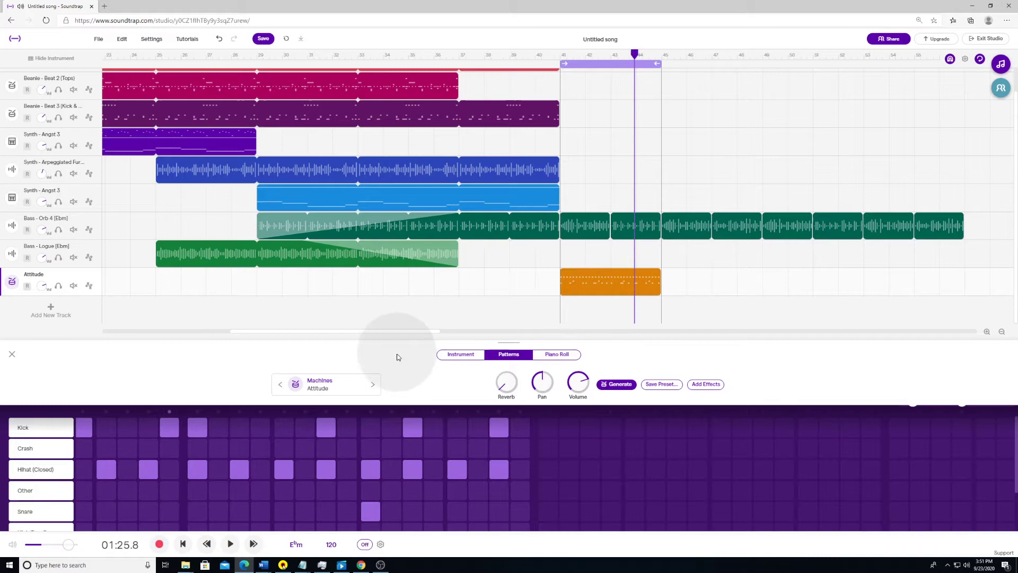
# Try bar 43's step 12 kick on step 13 during playback, and settle it on step 11
pyautogui.press('Left')
pyautogui.click(341, 429)
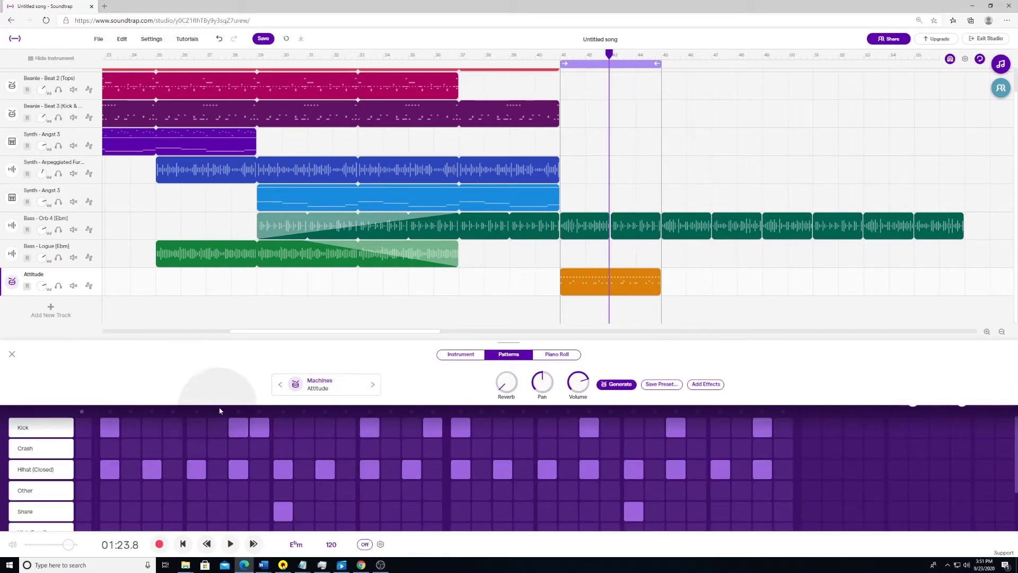
pyautogui.press('space')
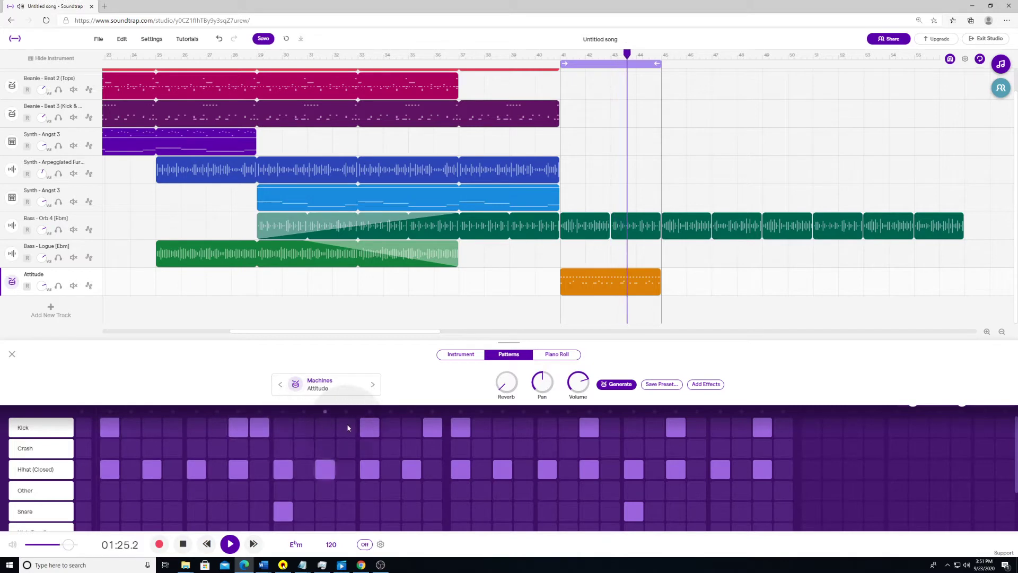
pyautogui.press('space')
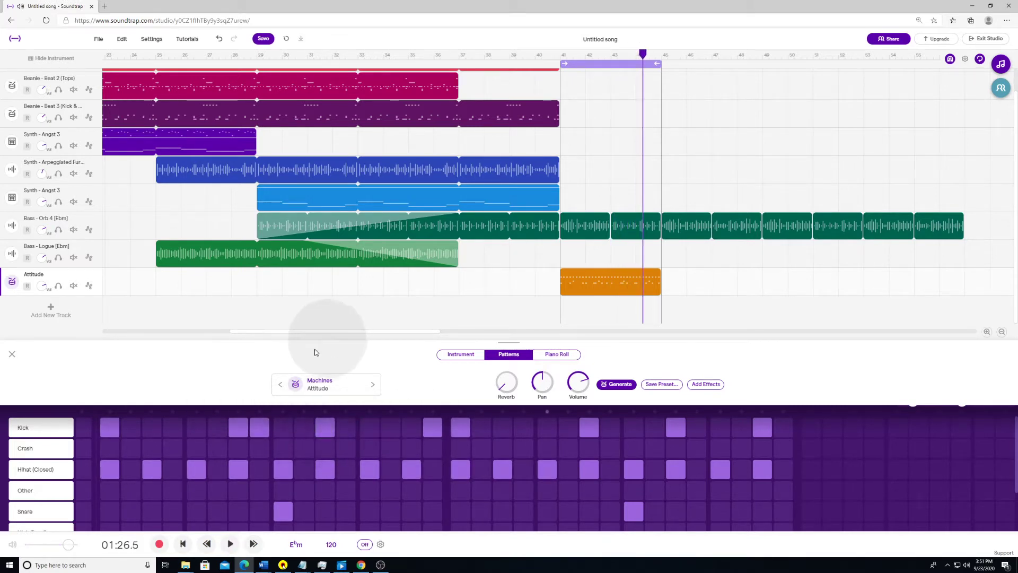
# Replay bar 43, remove the kick on its step 16, and return the playhead to bar 41
pyautogui.click(625, 55)
pyautogui.press('space')
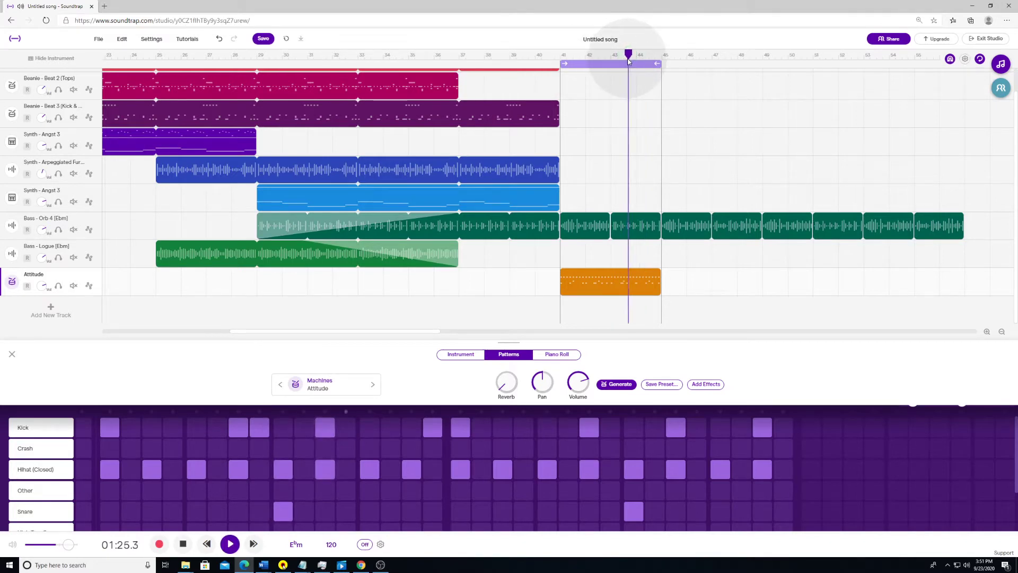
pyautogui.click(613, 58)
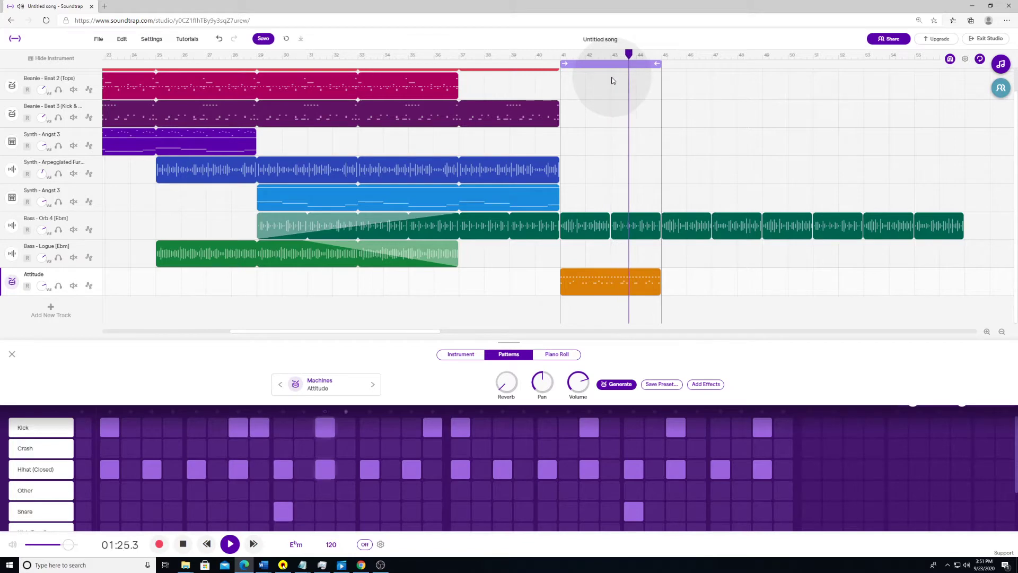
pyautogui.press('space')
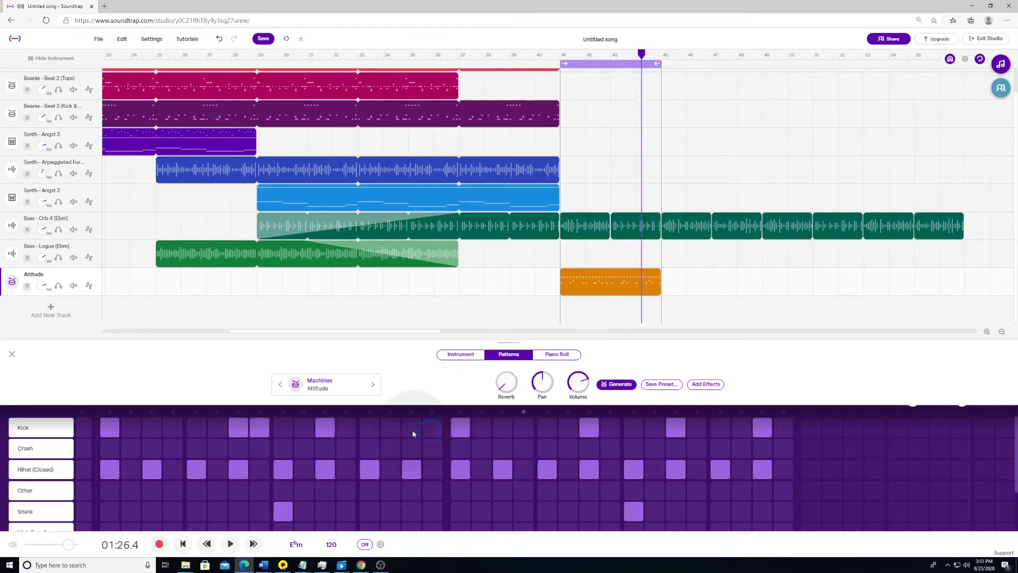
pyautogui.click(563, 56)
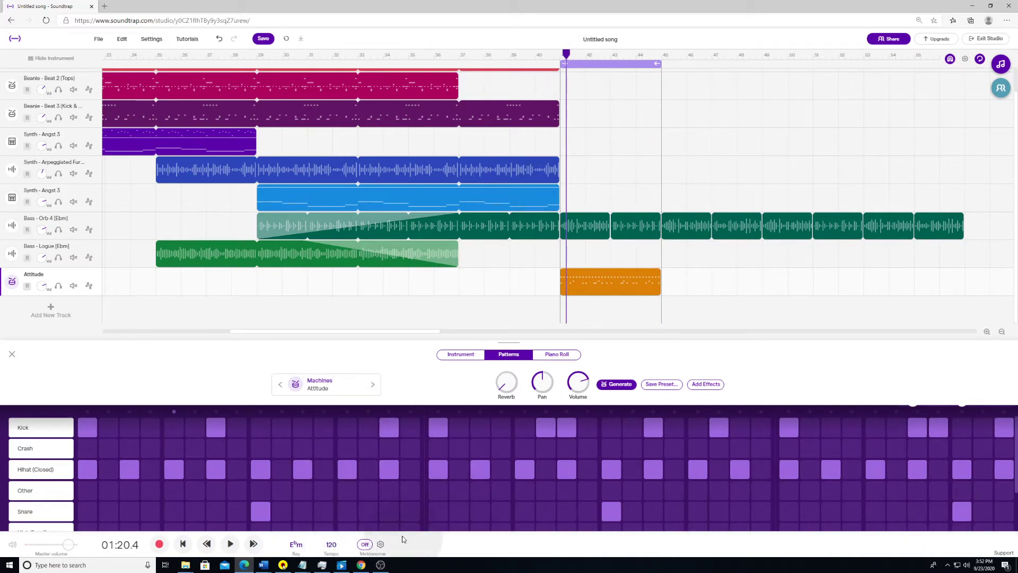
# Try Crash 3 as the sound of the empty Snare 2 row, and reassign the row to Snare 2
pyautogui.click(40, 514)
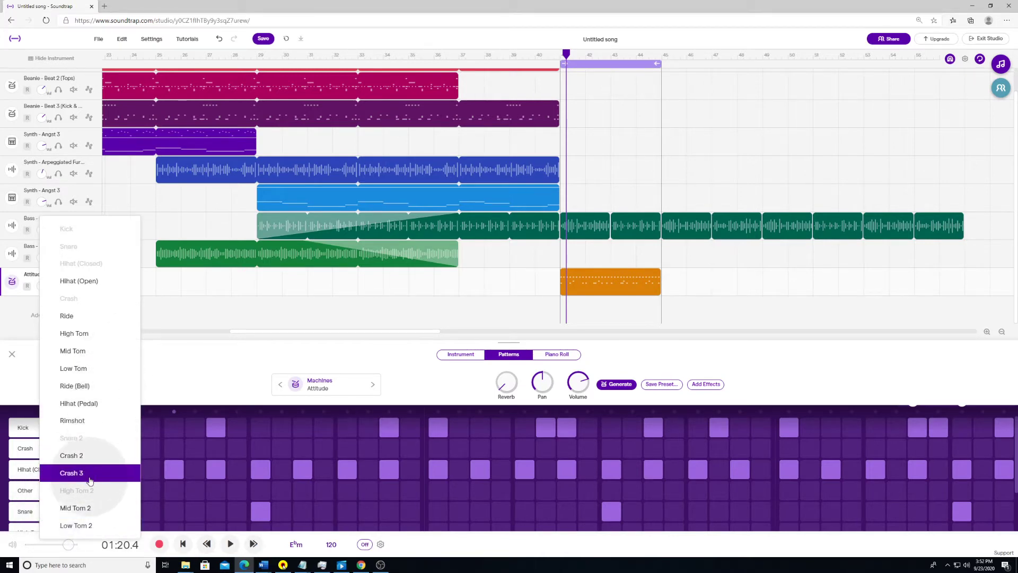
pyautogui.click(37, 510)
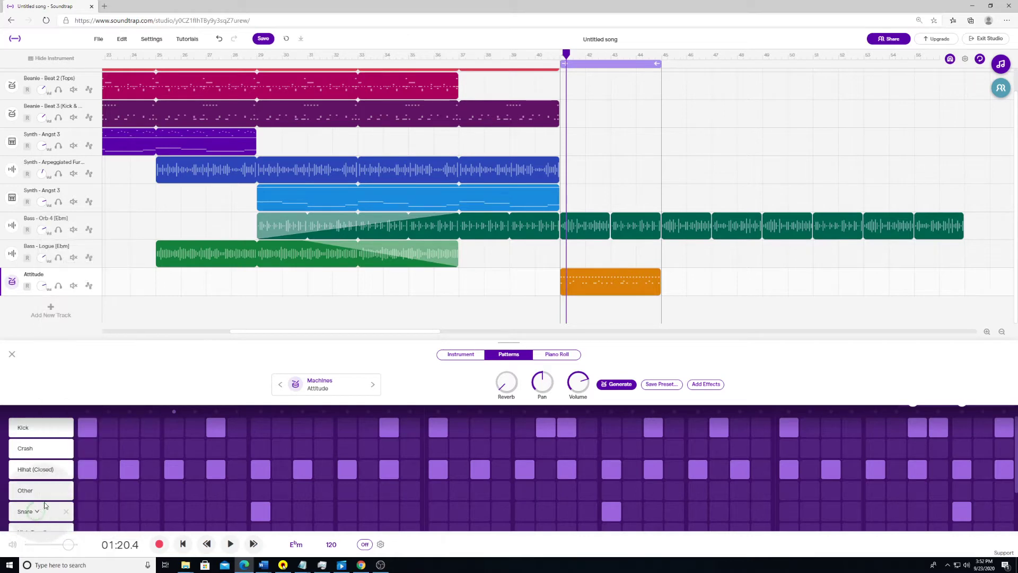
pyautogui.scroll(-2, 45, 505)
pyautogui.click(48, 499)
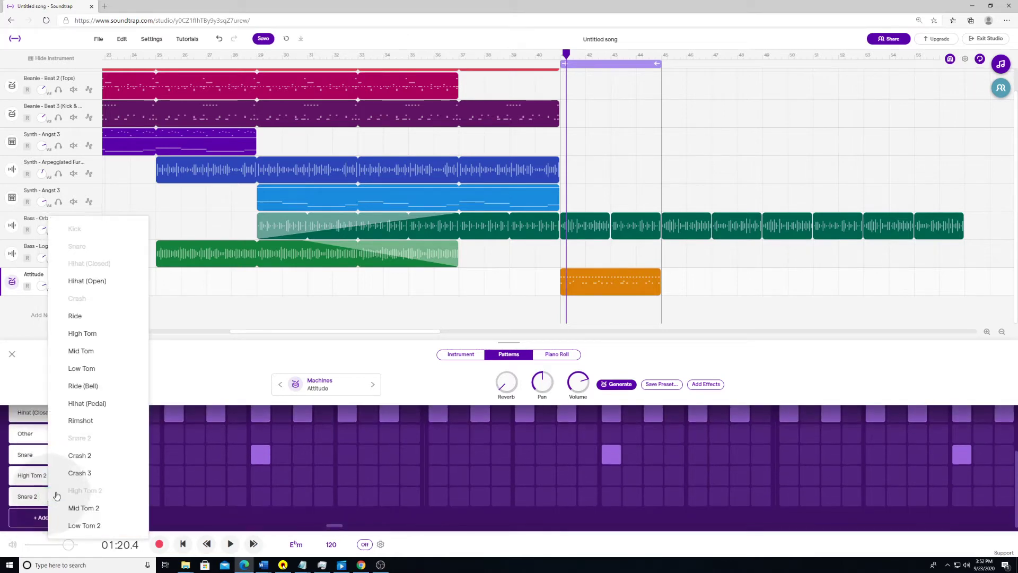
pyautogui.click(53, 471)
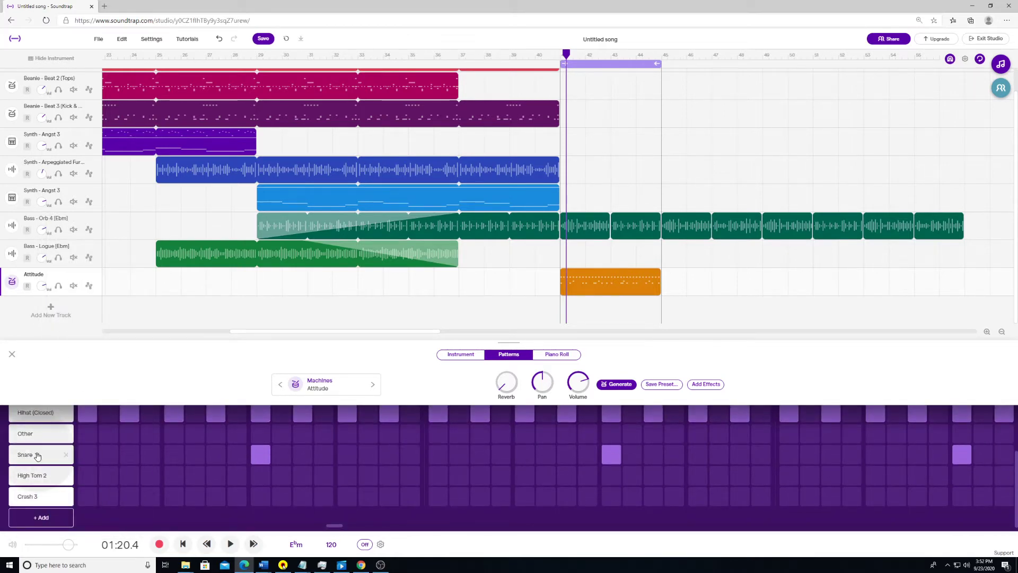
pyautogui.click(46, 500)
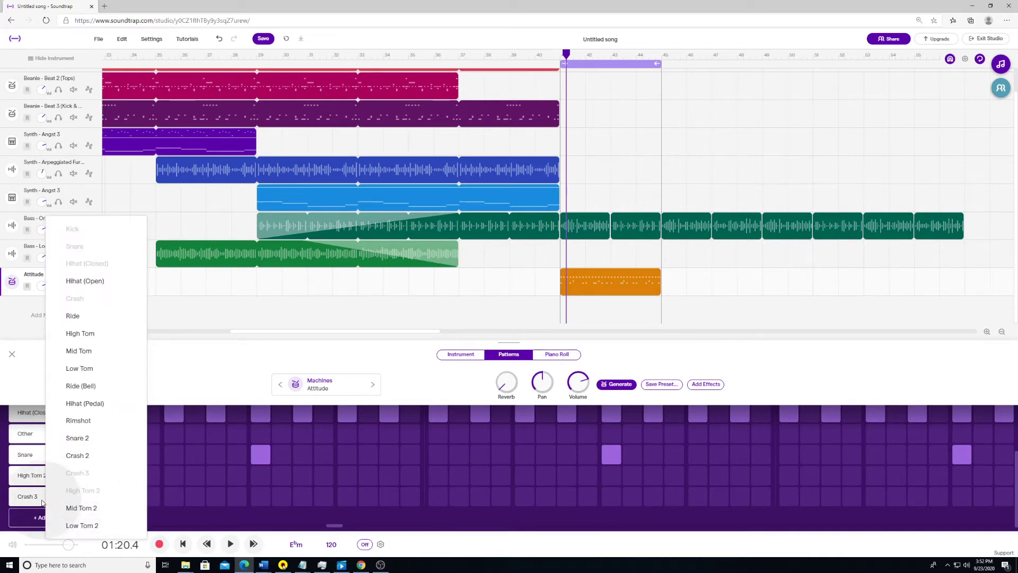
pyautogui.click(110, 355)
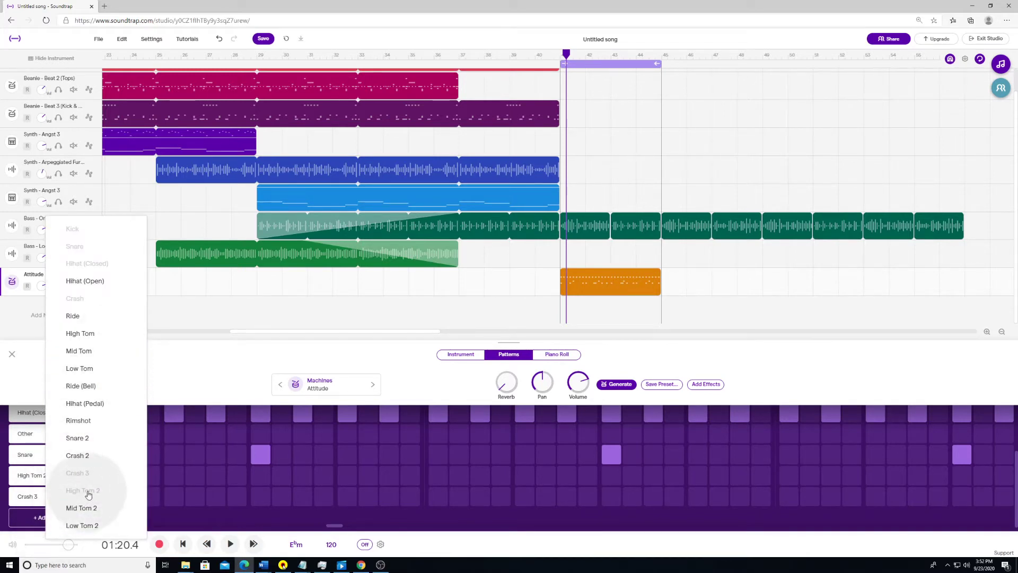
pyautogui.click(103, 446)
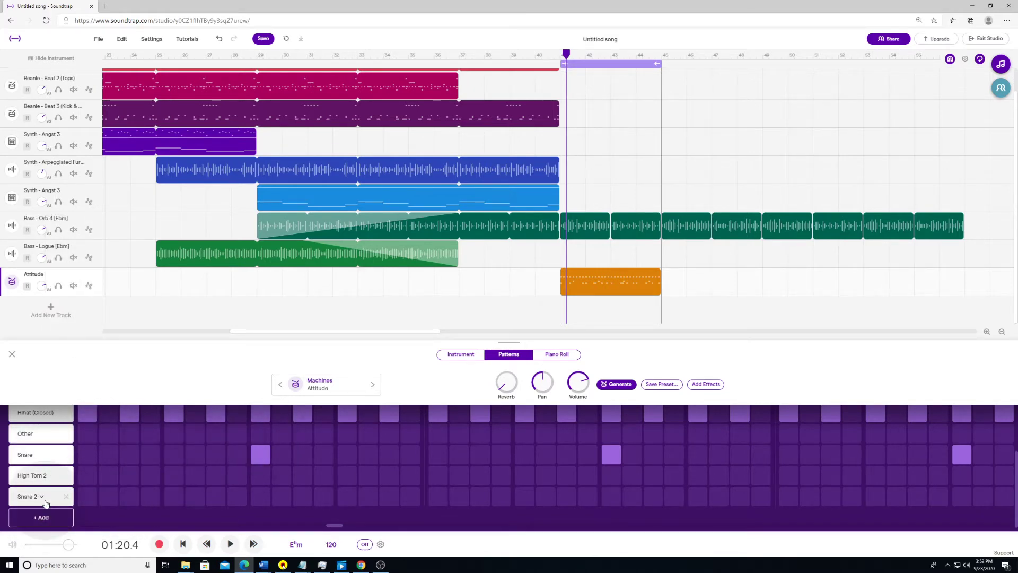
# Replace the empty Snare 2 row with a new drum row, trying Snare 2 and settling on Rimshot as its sound
pyautogui.click(66, 499)
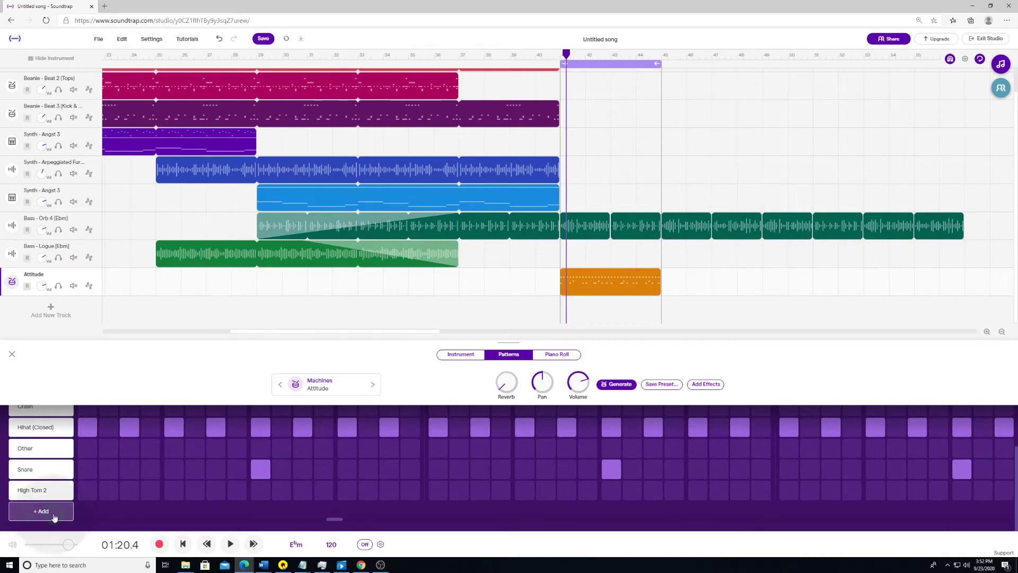
pyautogui.click(53, 514)
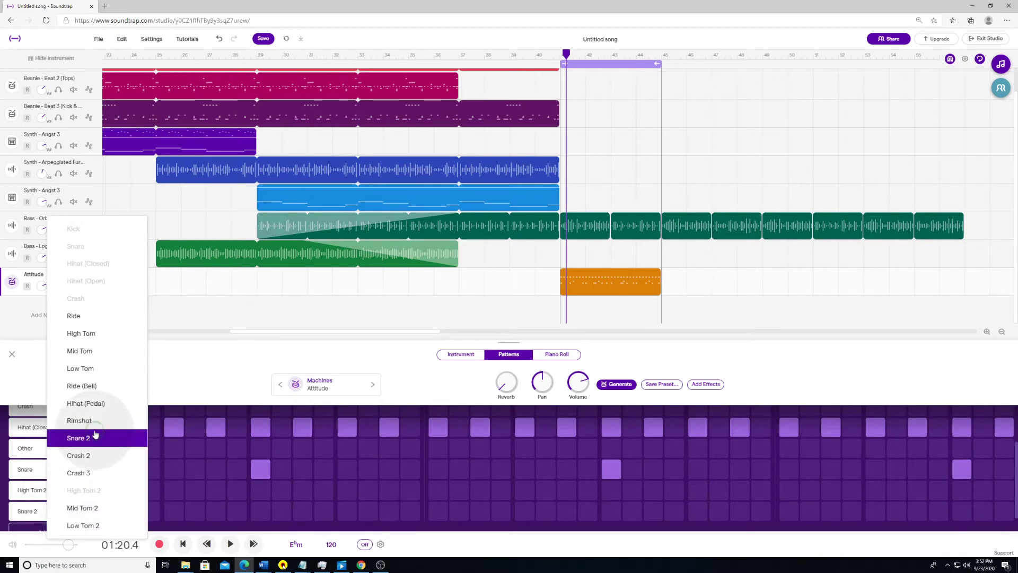
pyautogui.click(96, 438)
pyautogui.click(80, 539)
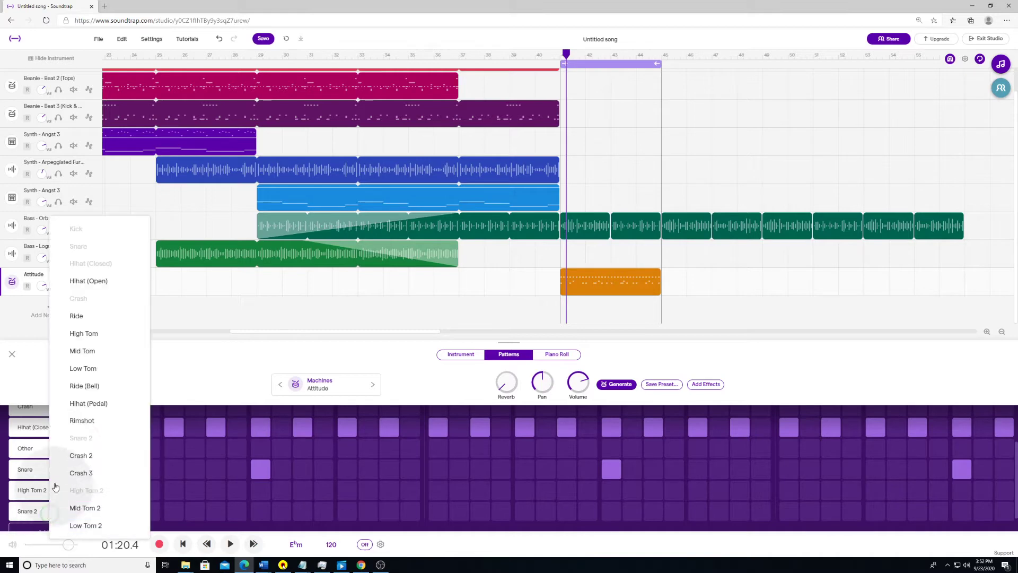
pyautogui.click(83, 422)
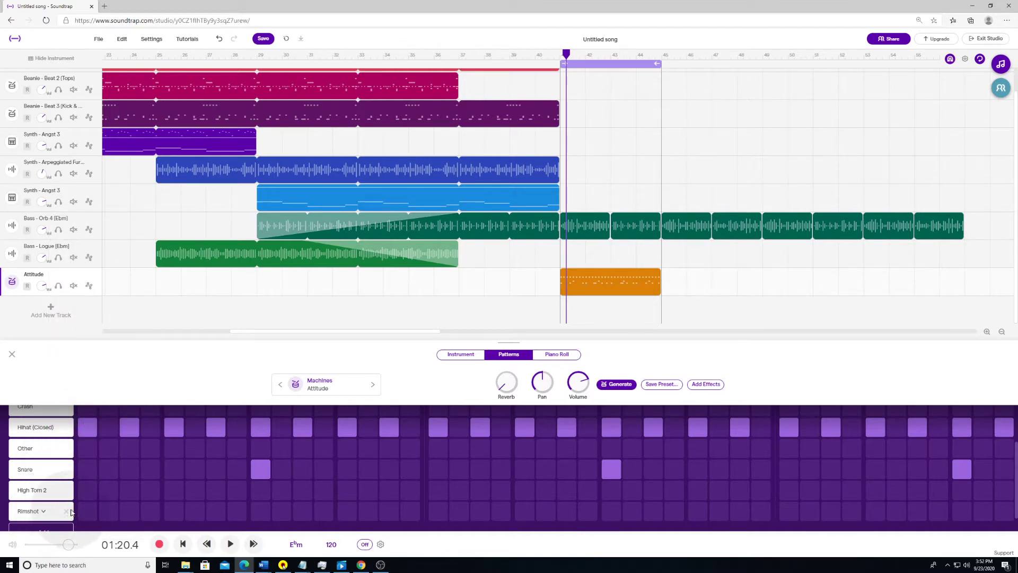
# Delete the empty Rimshot row from the Attitude drum pattern
pyautogui.click(67, 511)
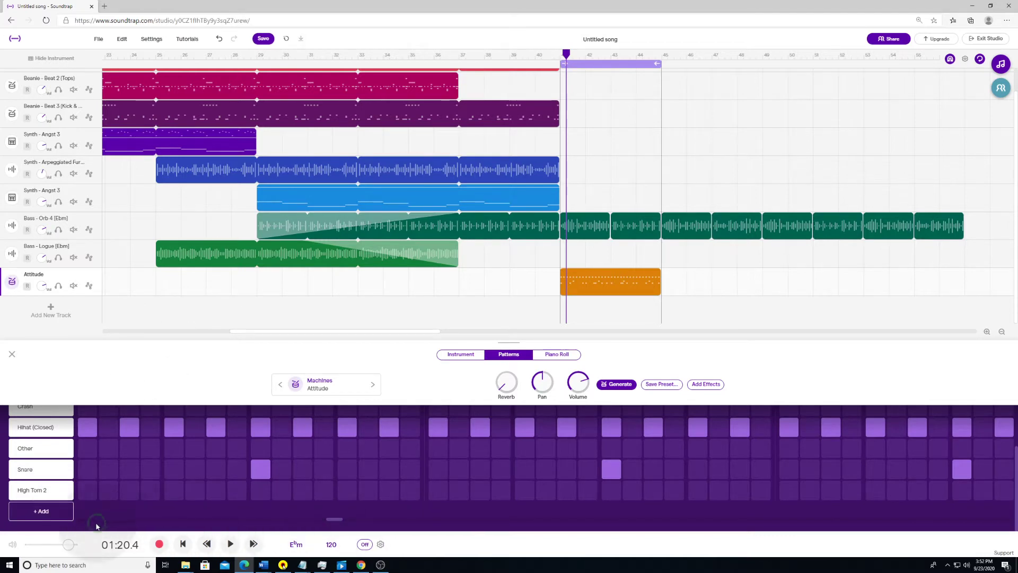
pyautogui.moveTo(339, 519); pyautogui.dragTo(91, 524)
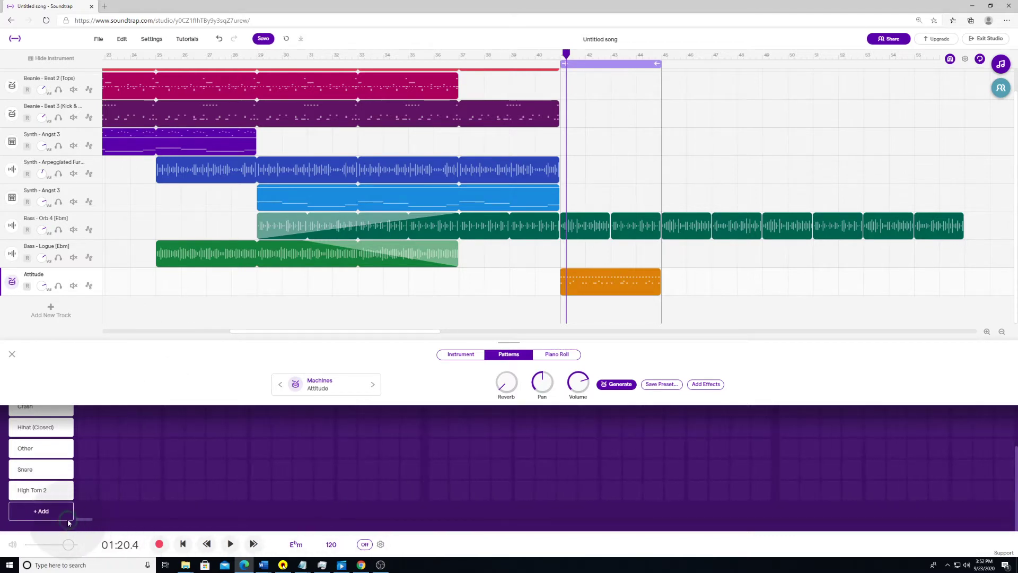
pyautogui.scroll(2, 113, 442)
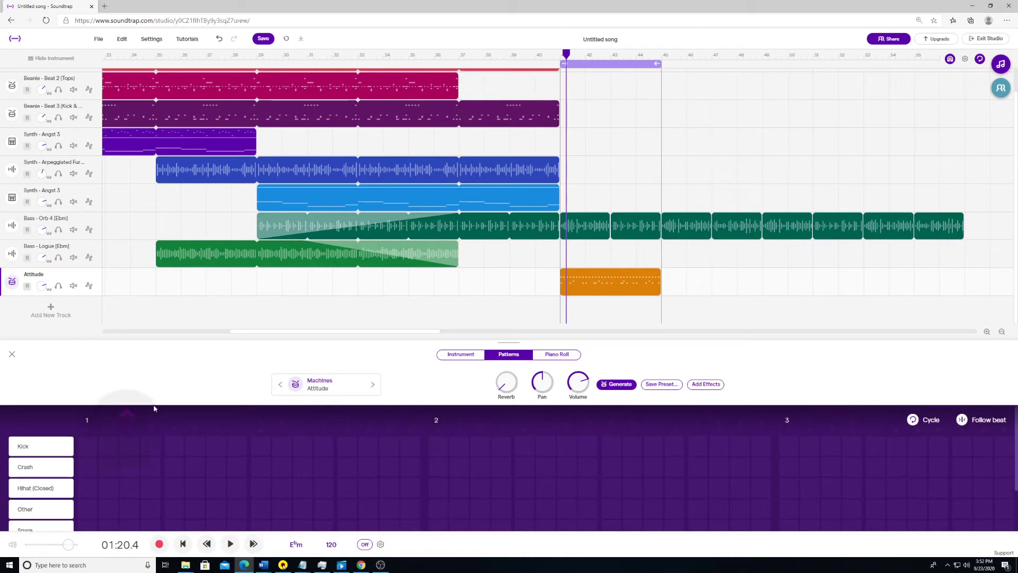
# During playback, try Snare 2 and Rimshot as the sound of the Snare row, and stop playback
pyautogui.press('space')
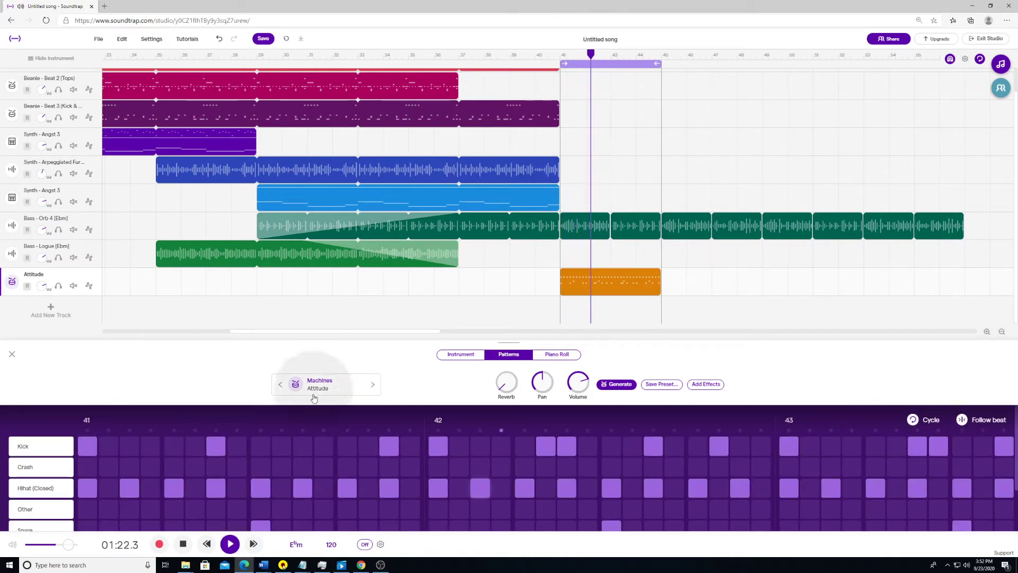
pyautogui.scroll(-1, 298, 438)
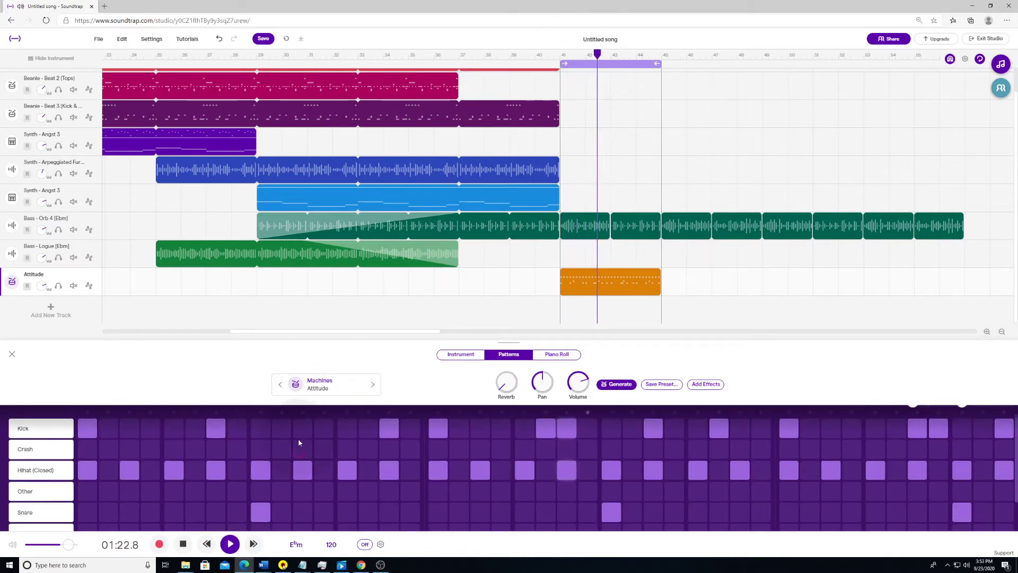
pyautogui.click(39, 514)
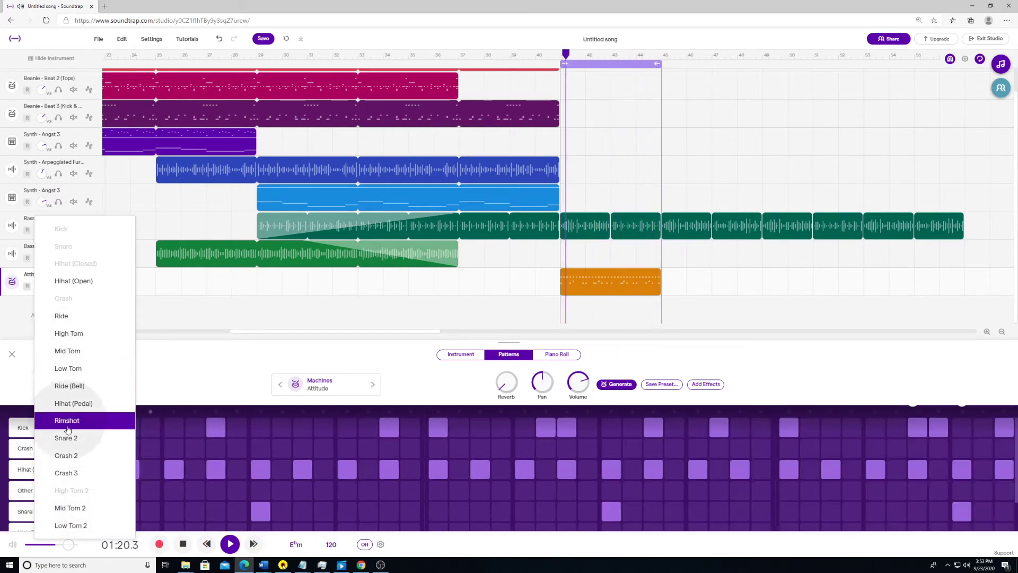
pyautogui.click(67, 438)
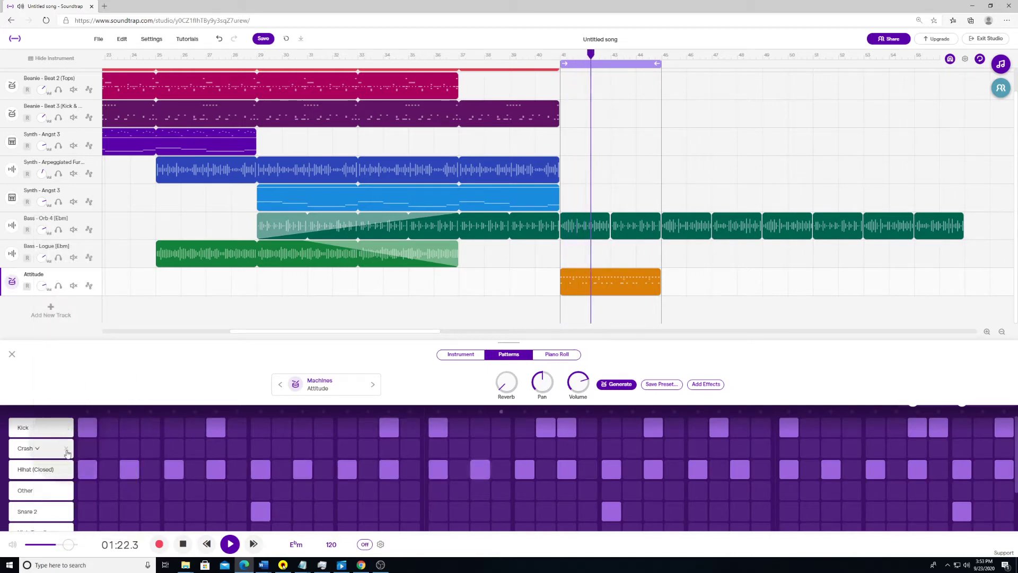
pyautogui.click(54, 509)
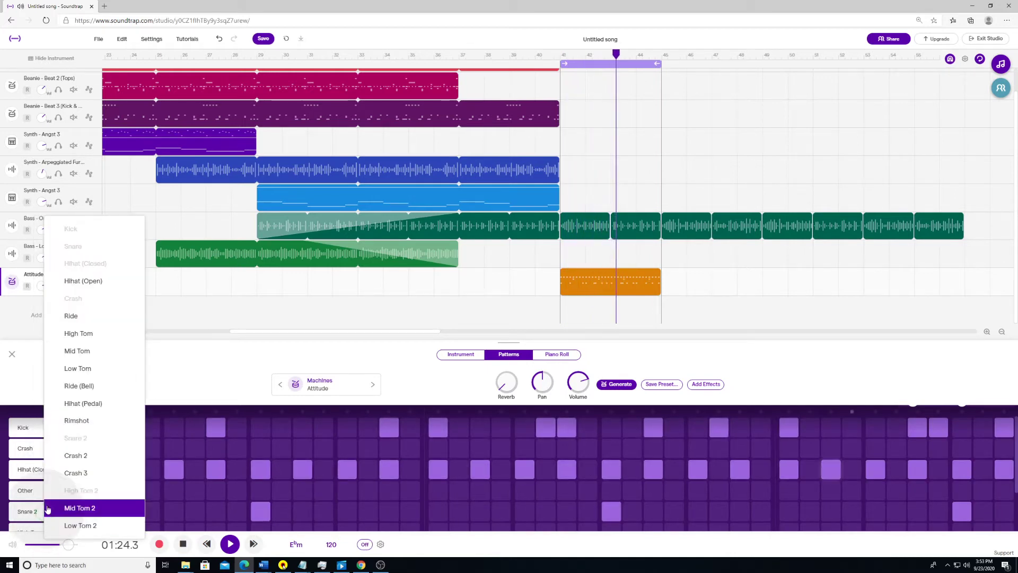
pyautogui.click(74, 420)
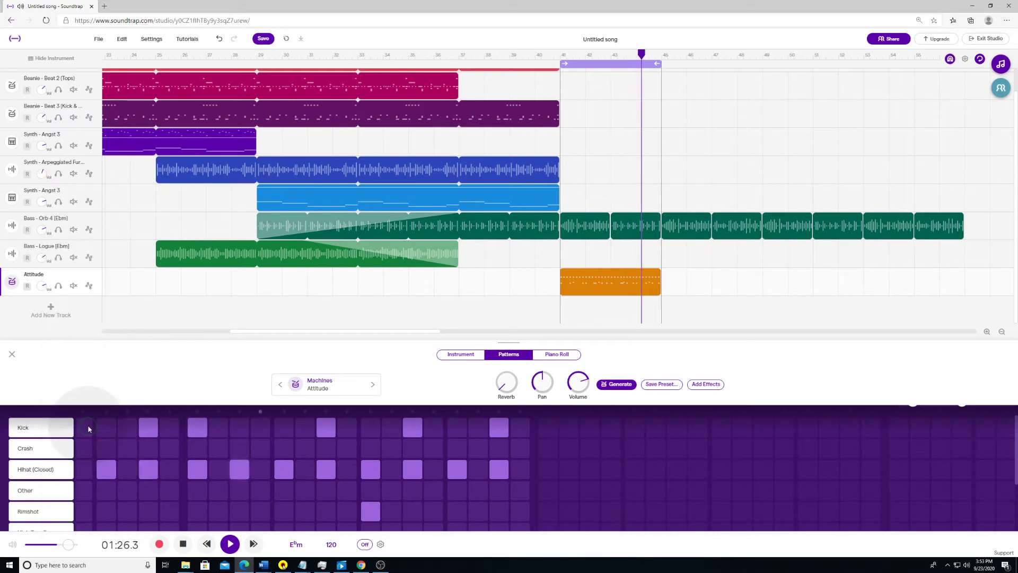
pyautogui.click(43, 512)
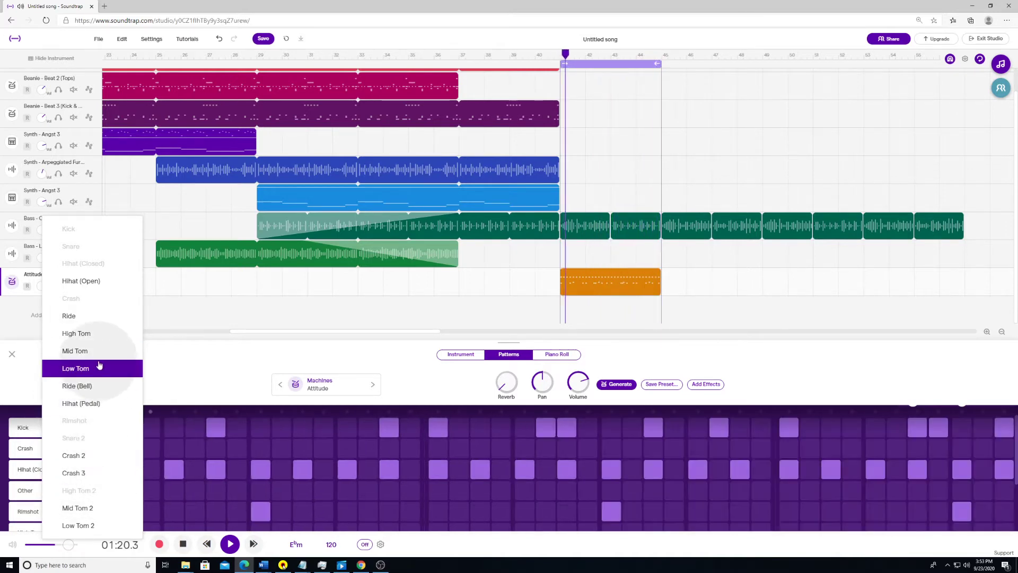
pyautogui.press('space')
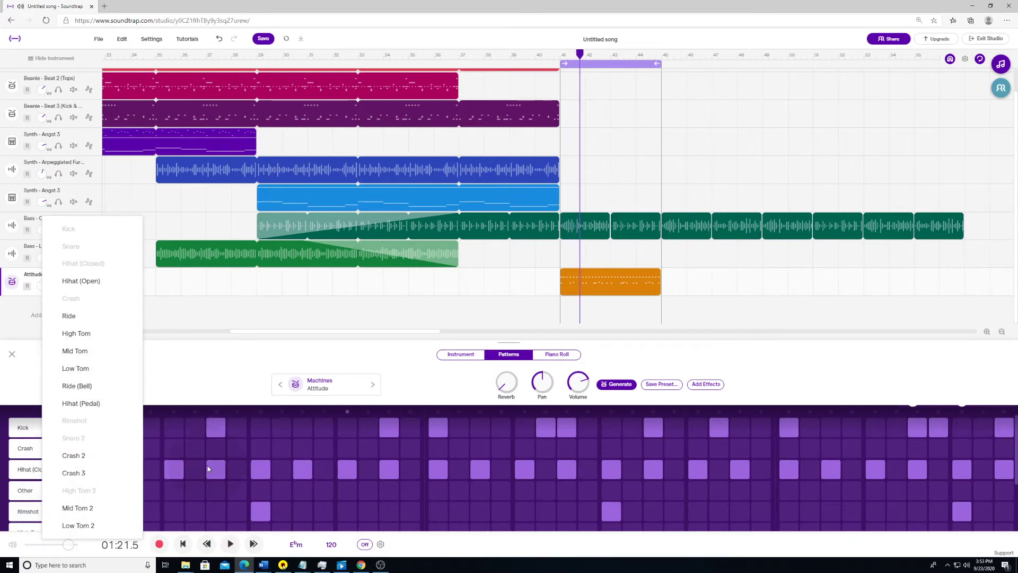
pyautogui.click(449, 395)
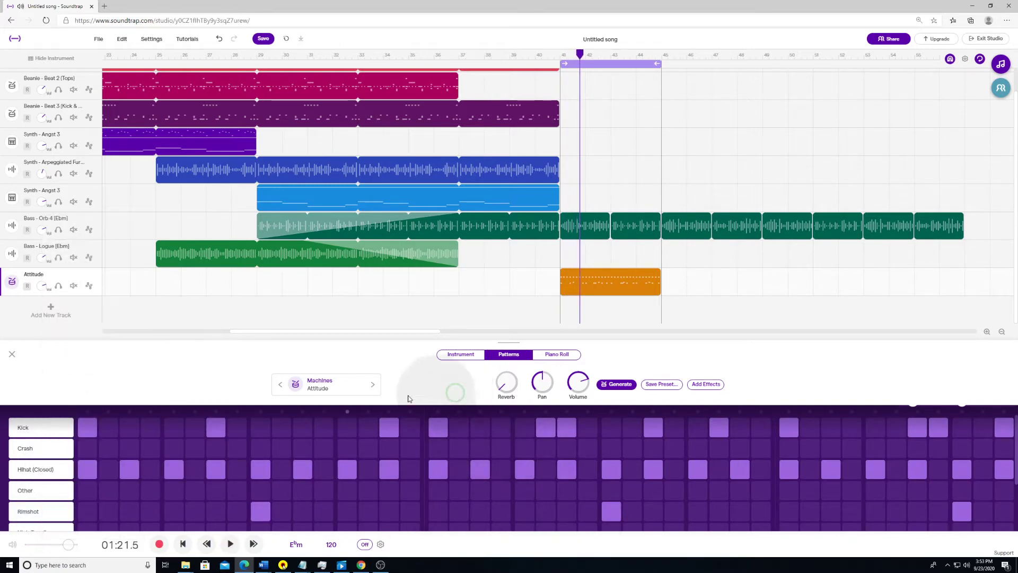
# Delete the empty Snare and Snare 2 rows, and reassign the programmed Rimshot row to Snare
pyautogui.scroll(-3, 75, 466)
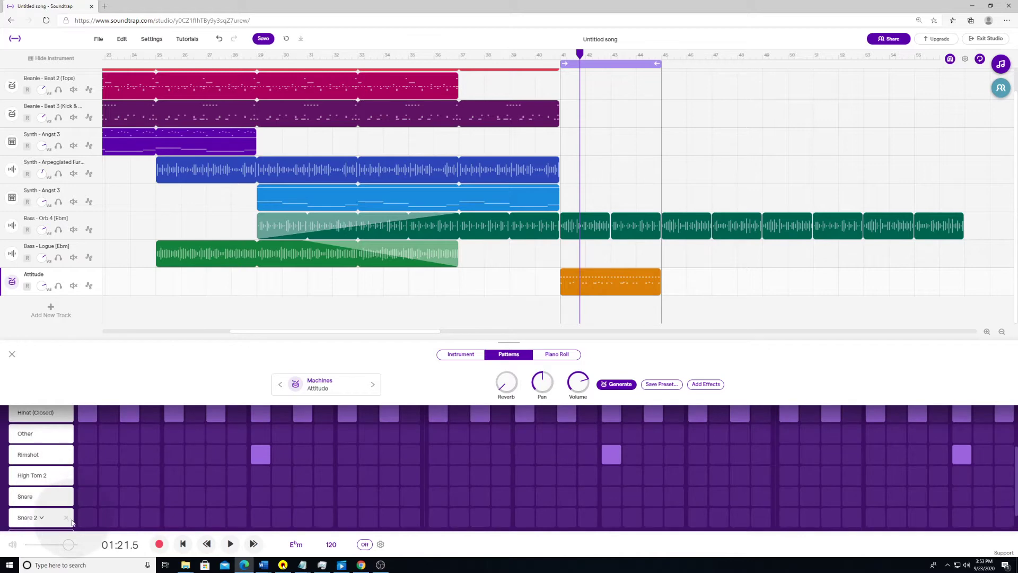
pyautogui.click(67, 497)
pyautogui.click(67, 492)
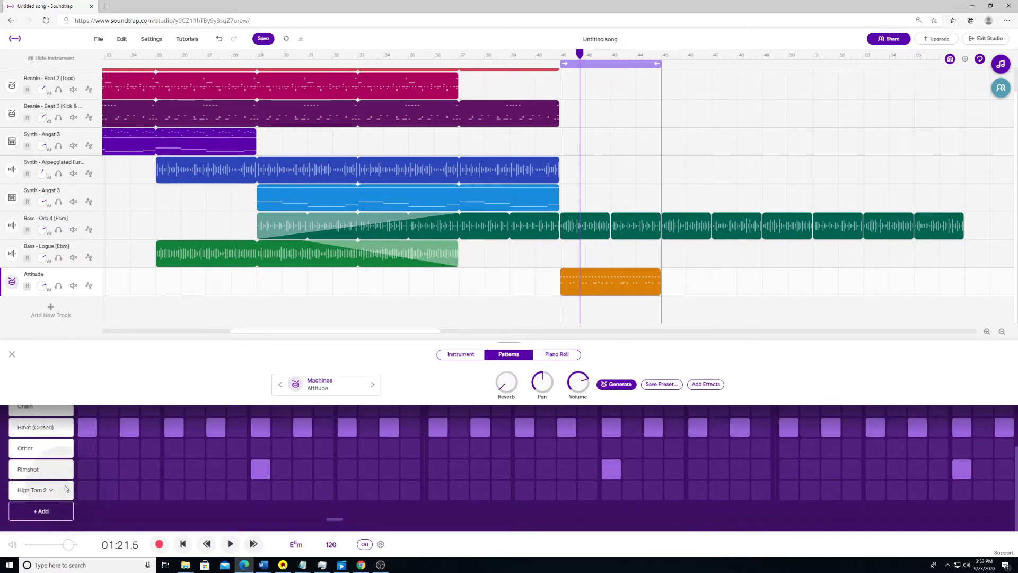
pyautogui.click(44, 471)
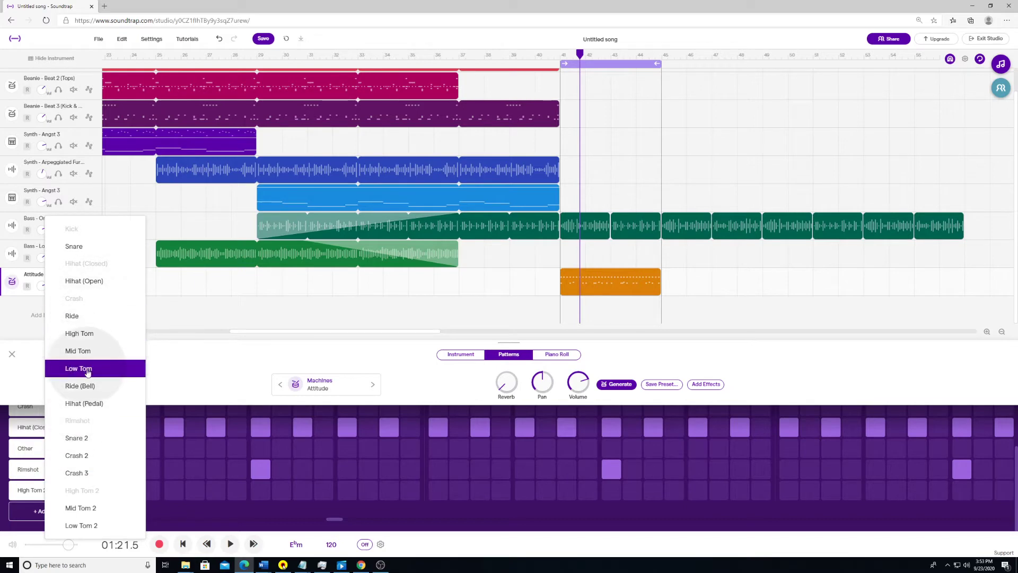
pyautogui.click(75, 246)
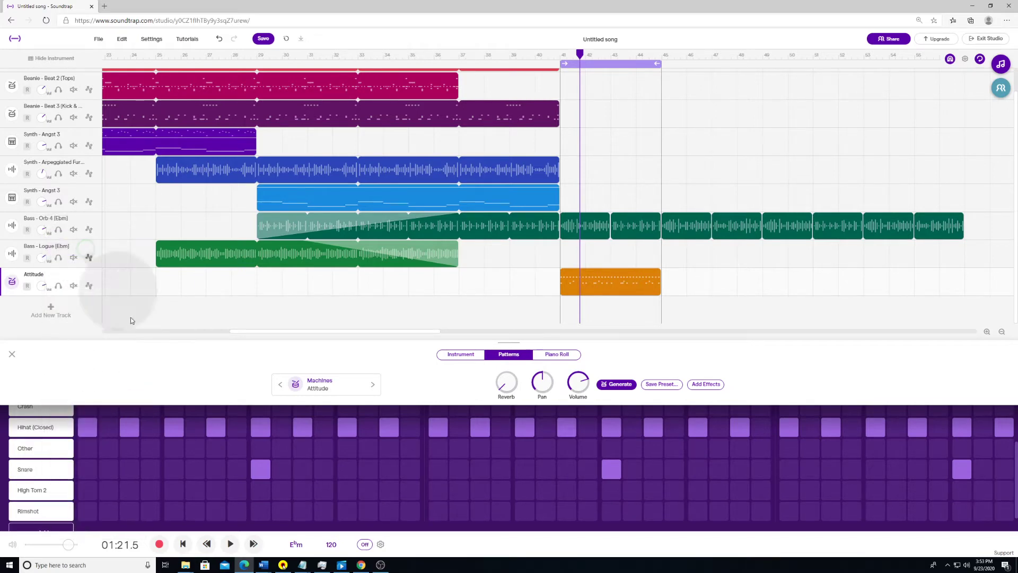
pyautogui.scroll(3, 141, 473)
pyautogui.scroll(-2, 153, 473)
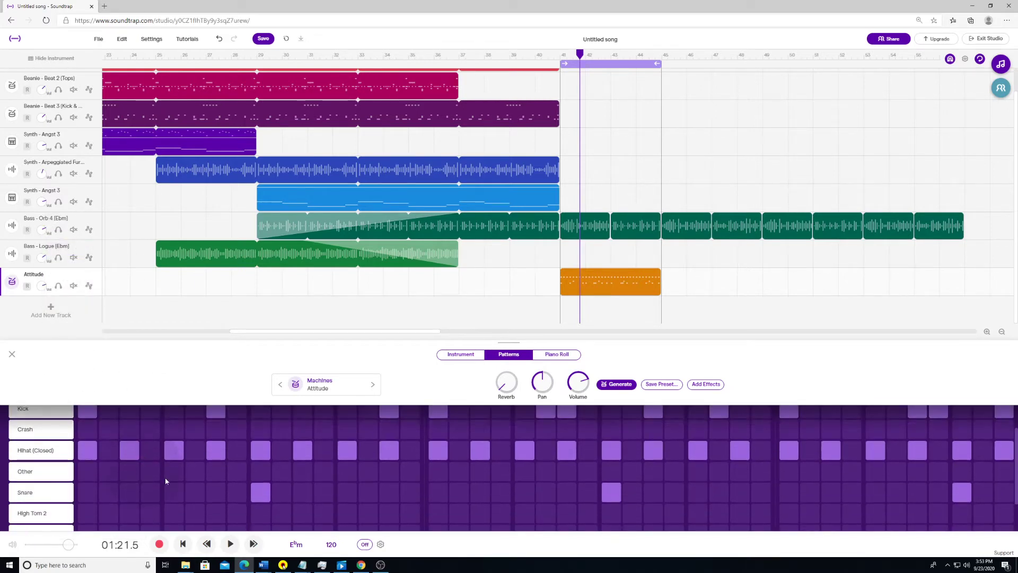
pyautogui.scroll(2, 238, 490)
pyautogui.scroll(-1, 319, 504)
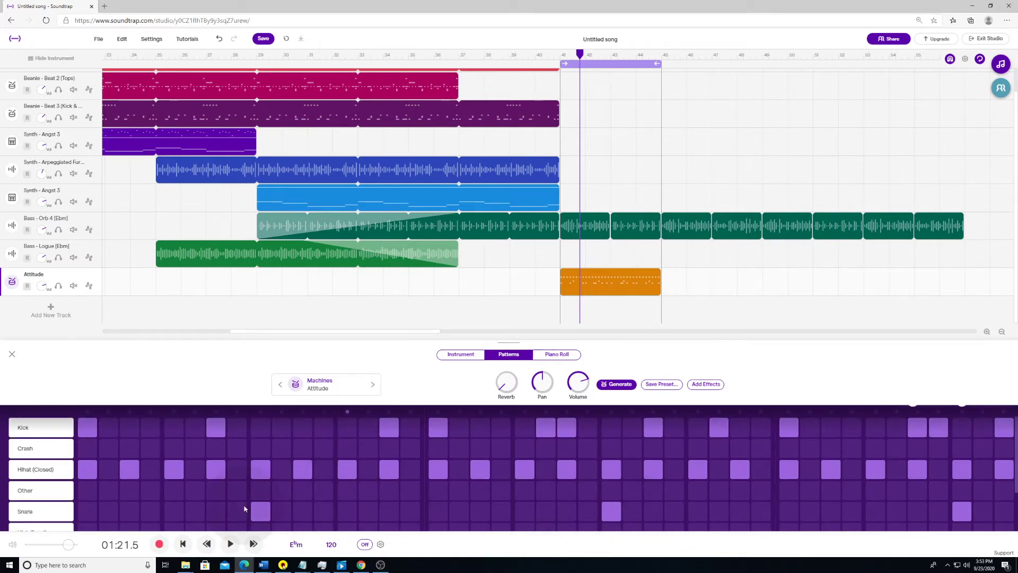
pyautogui.scroll(-1, 228, 505)
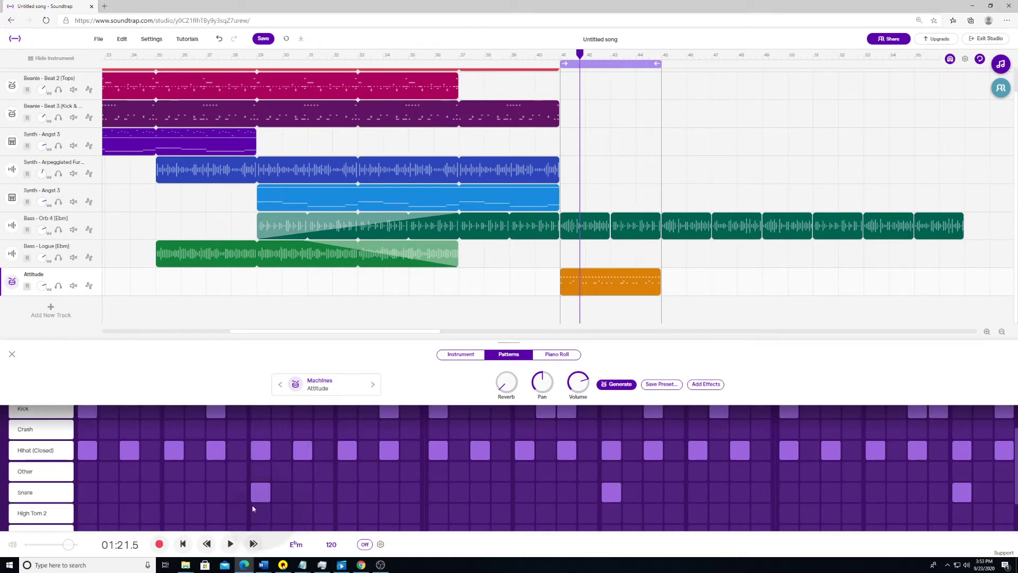
pyautogui.click(48, 514)
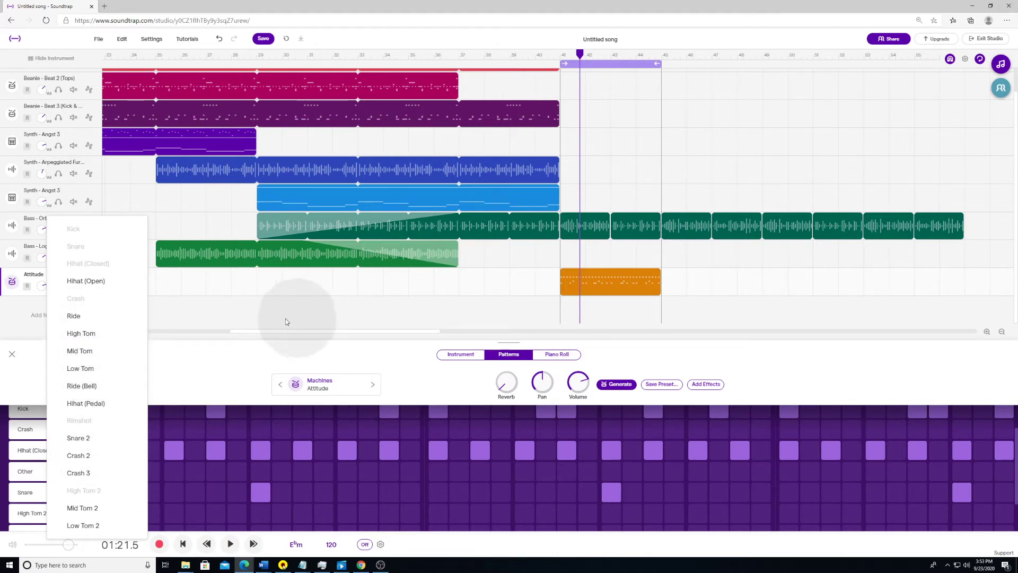
pyautogui.click(211, 373)
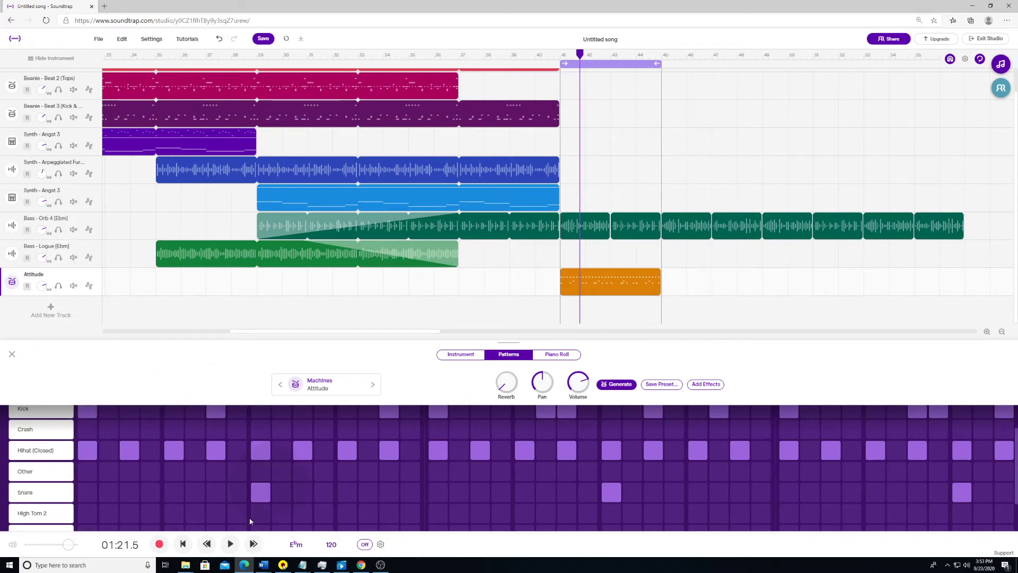
pyautogui.click(56, 305)
# Add extra closed hi-hats: bar 41 steps 6, 12; bar 42 steps 6, 12, 16; bar 43 steps 4, 14; bar 44 steps 6, 12
pyautogui.scroll(2, 132, 467)
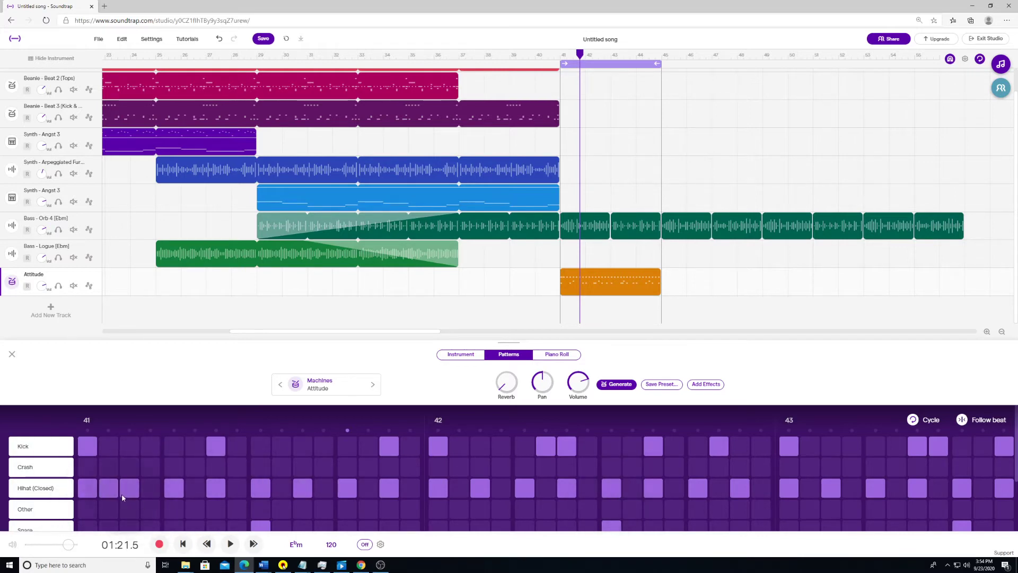
pyautogui.click(106, 485)
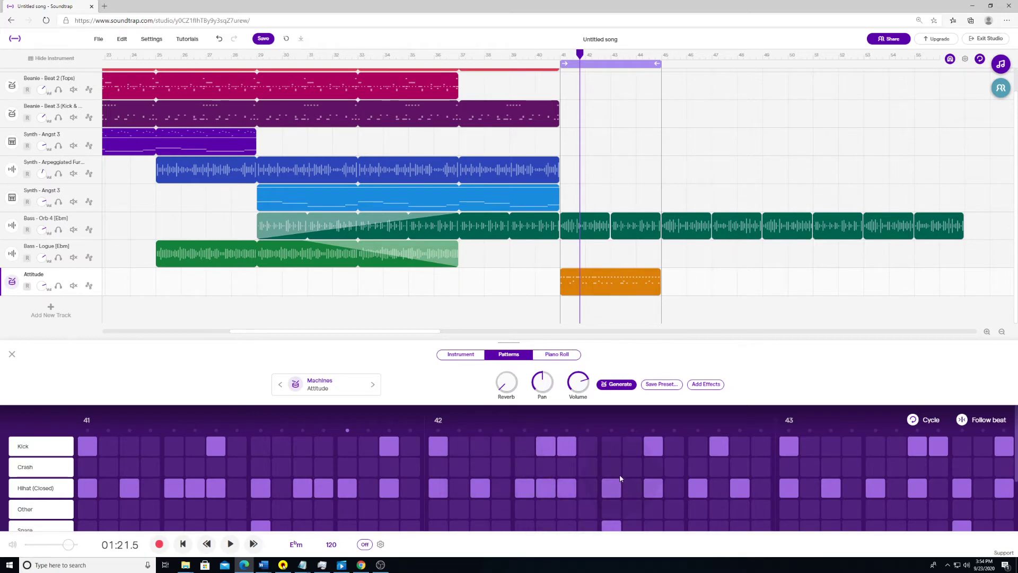
pyautogui.click(632, 488)
pyautogui.click(852, 488)
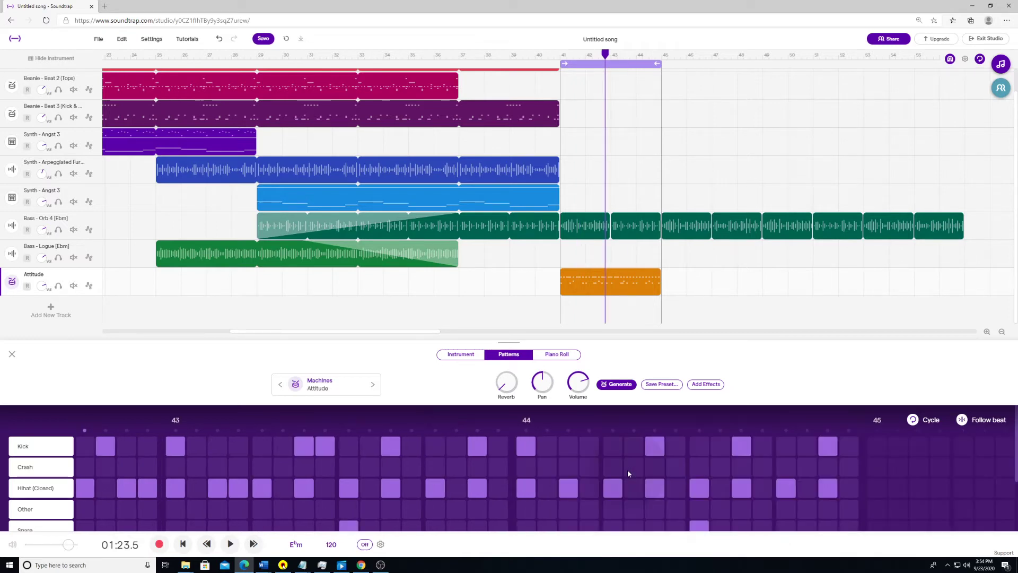
# Play the loop from bar 41 to listen to the busier hi-hat pattern, and stop playback
pyautogui.press('Left')
pyautogui.press('Left')
pyautogui.press('Left')
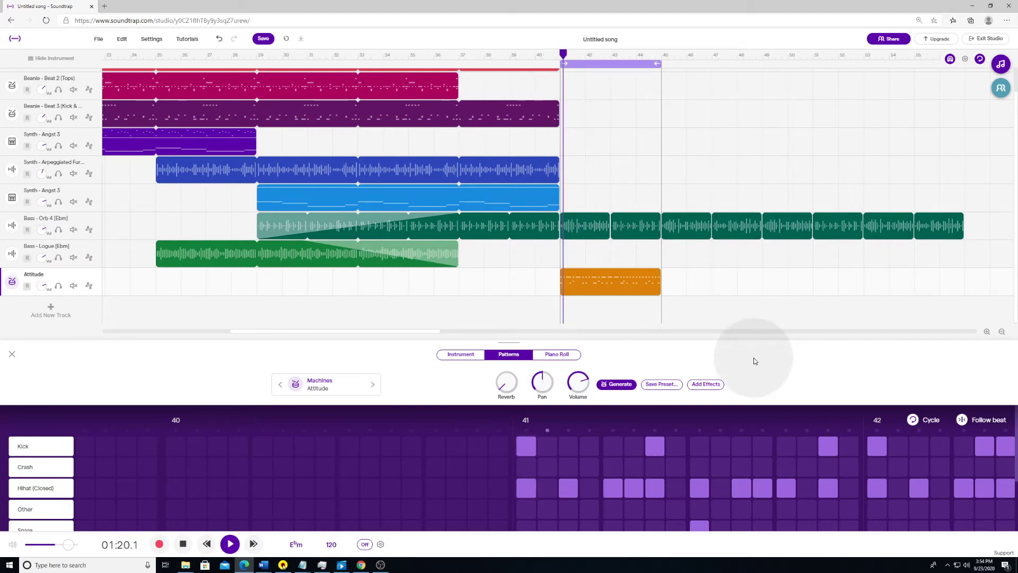
pyautogui.press('space')
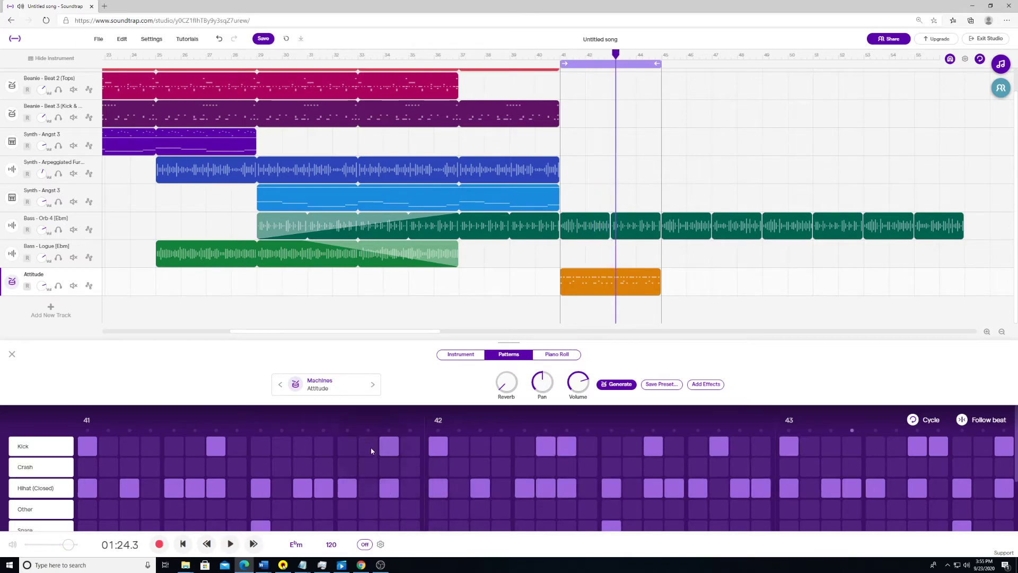
pyautogui.scroll(-1, 370, 448)
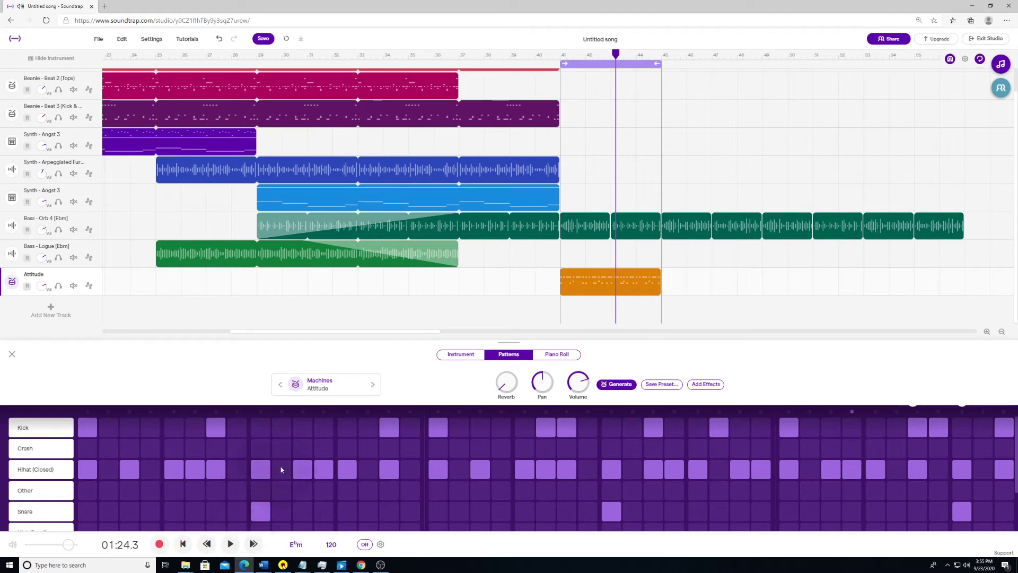
# Raise the reverb of the Attitude track moderately and listen to the pattern from bar 41
pyautogui.moveTo(614, 53); pyautogui.dragTo(560, 54)
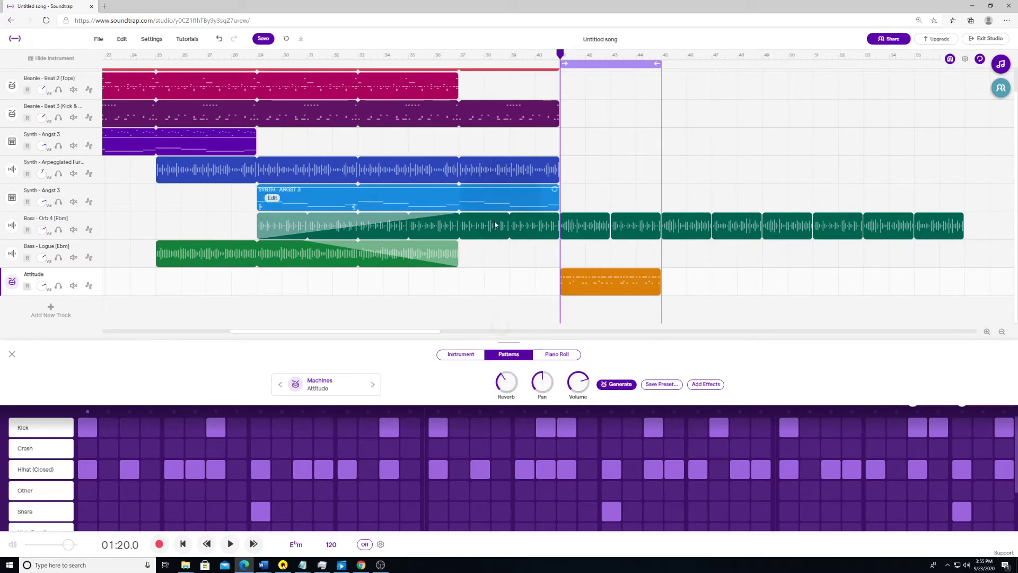
pyautogui.press('space')
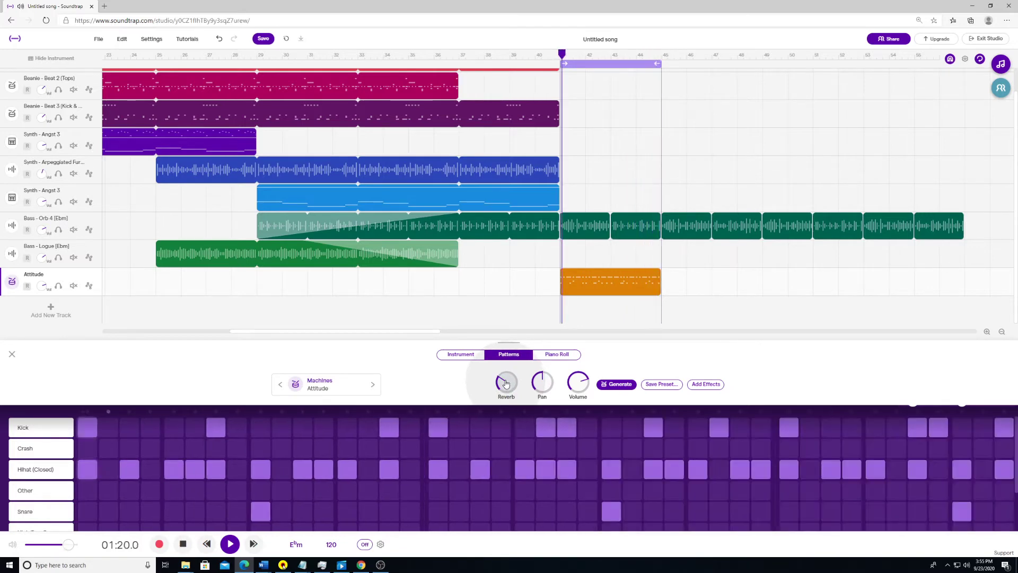
pyautogui.press('space')
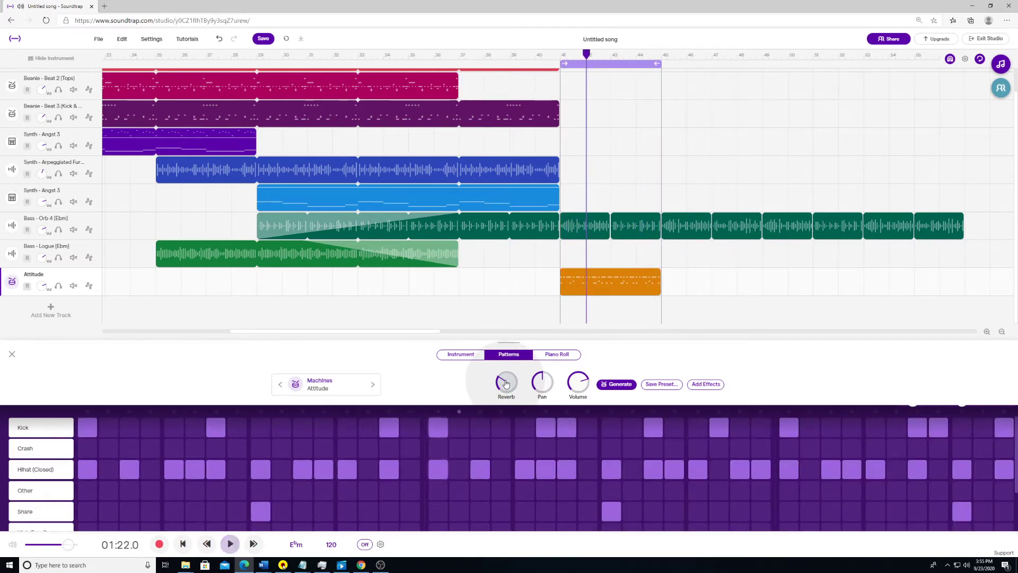
# Add Crash hits on step 1 of bars 41 and 43, and play the pattern from bar 41
pyautogui.scroll(-1, 336, 445)
pyautogui.scroll(1, 327, 441)
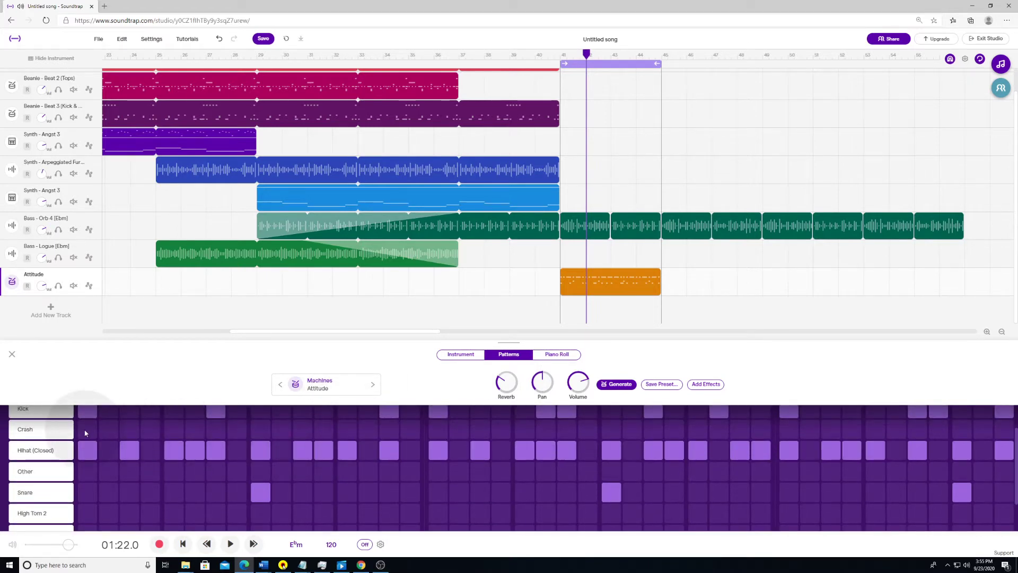
pyautogui.click(85, 431)
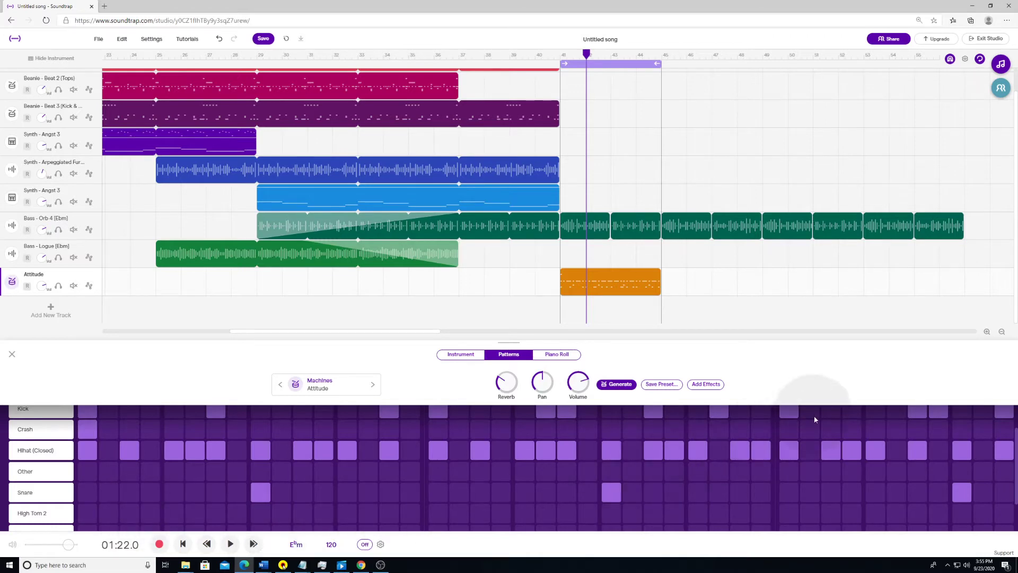
pyautogui.click(789, 429)
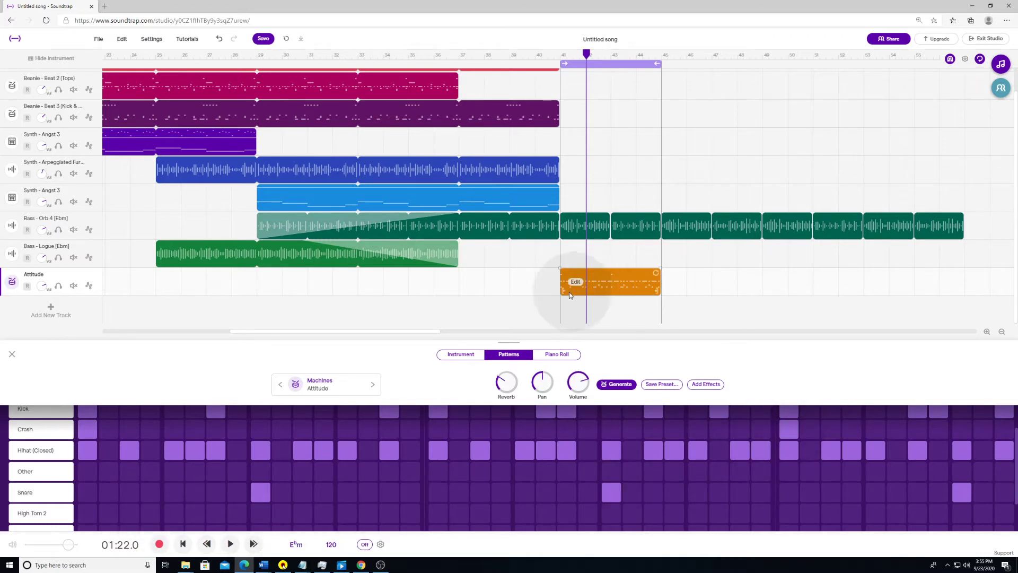
pyautogui.click(561, 55)
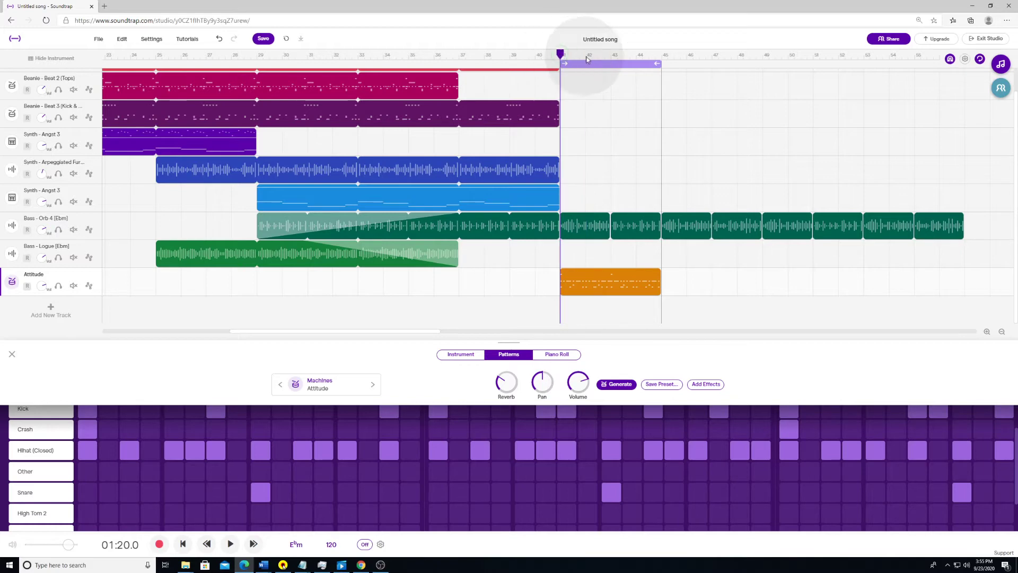
pyautogui.press('space')
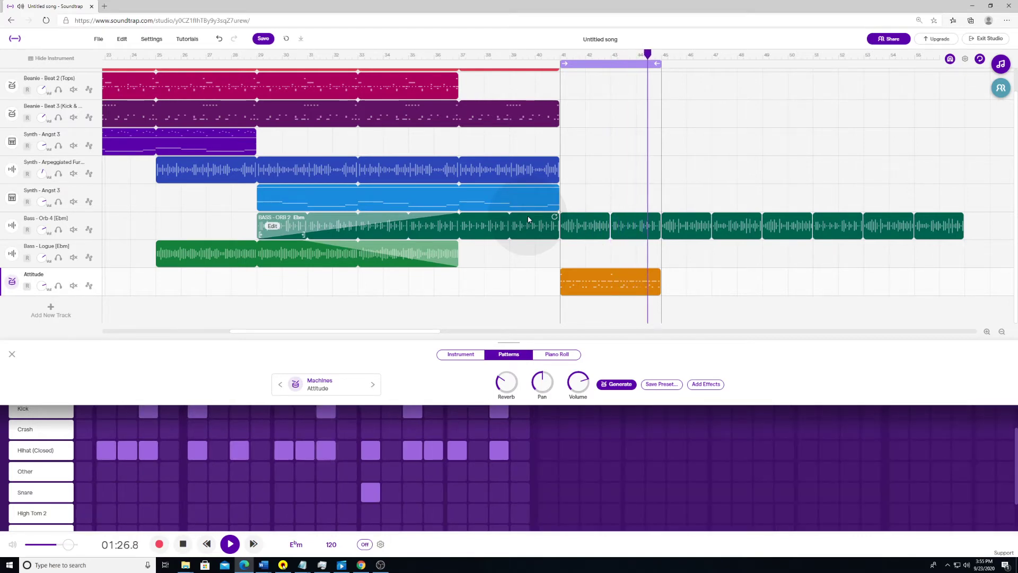
# Stop playback, add Snare hits on steps 15 and 16 of bar 44, and listen to the loop from bar 44
pyautogui.press('space')
pyautogui.scroll(1, 400, 449)
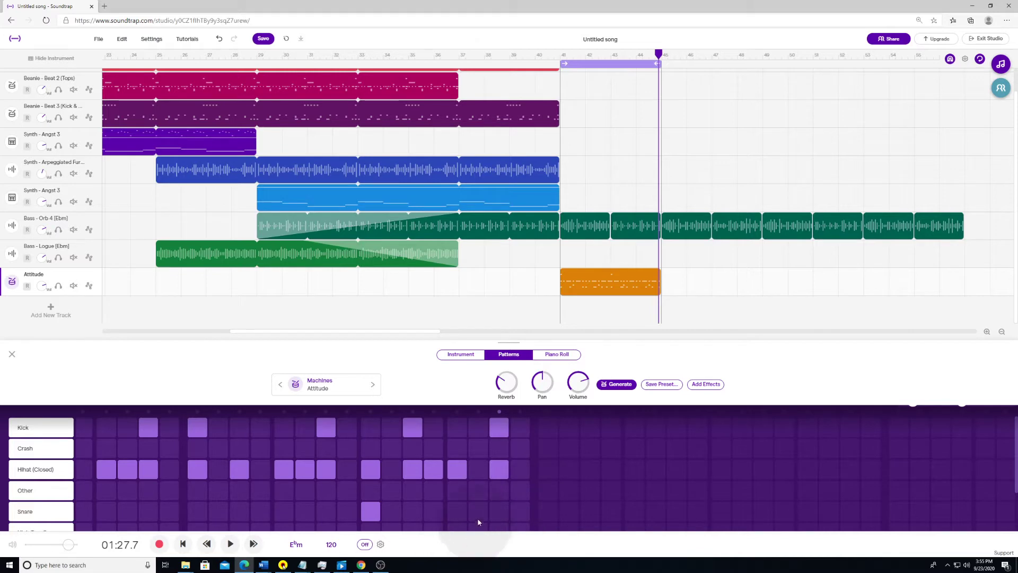
pyautogui.scroll(-1, 489, 474)
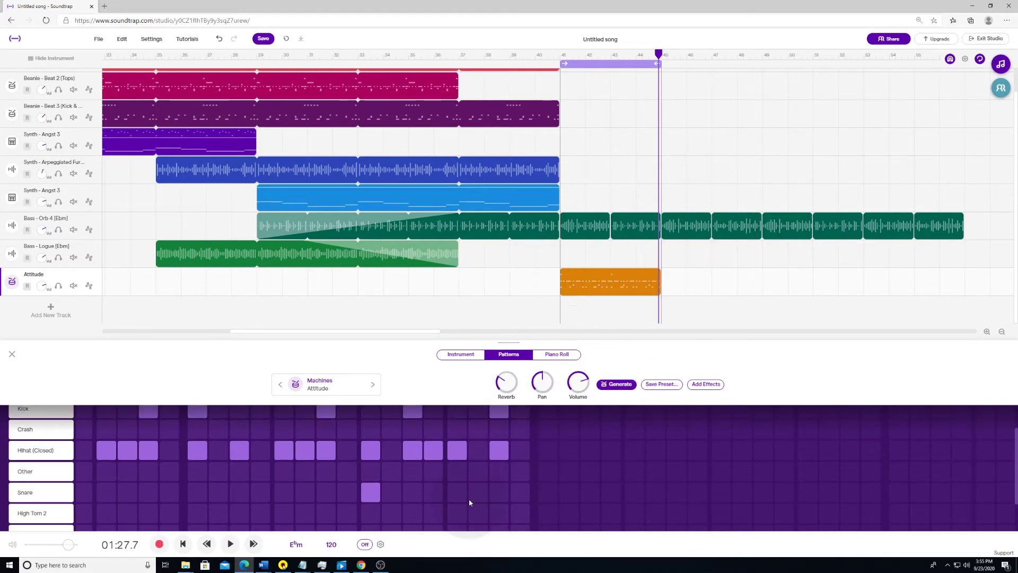
pyautogui.click(496, 493)
pyautogui.click(520, 492)
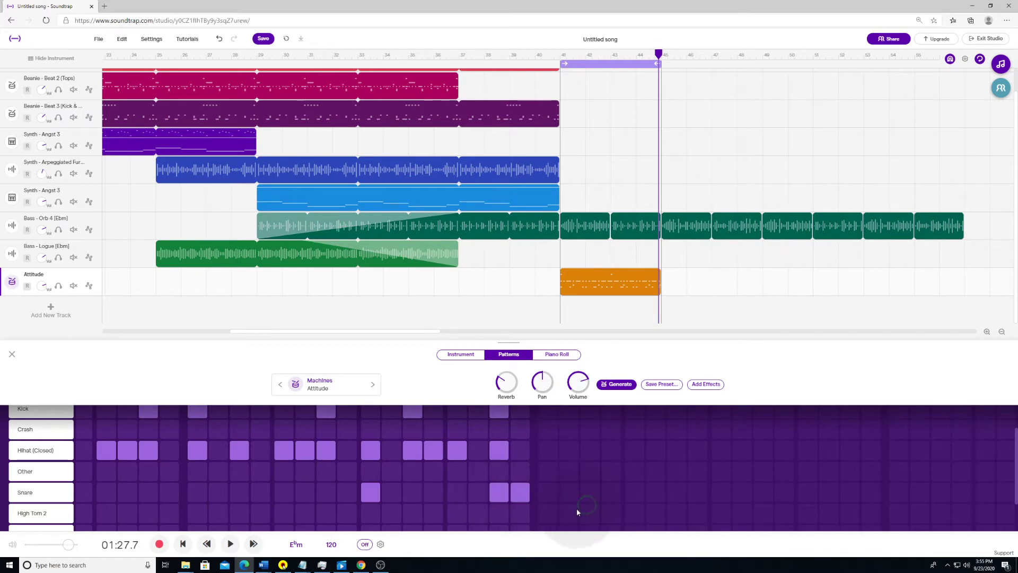
pyautogui.click(638, 54)
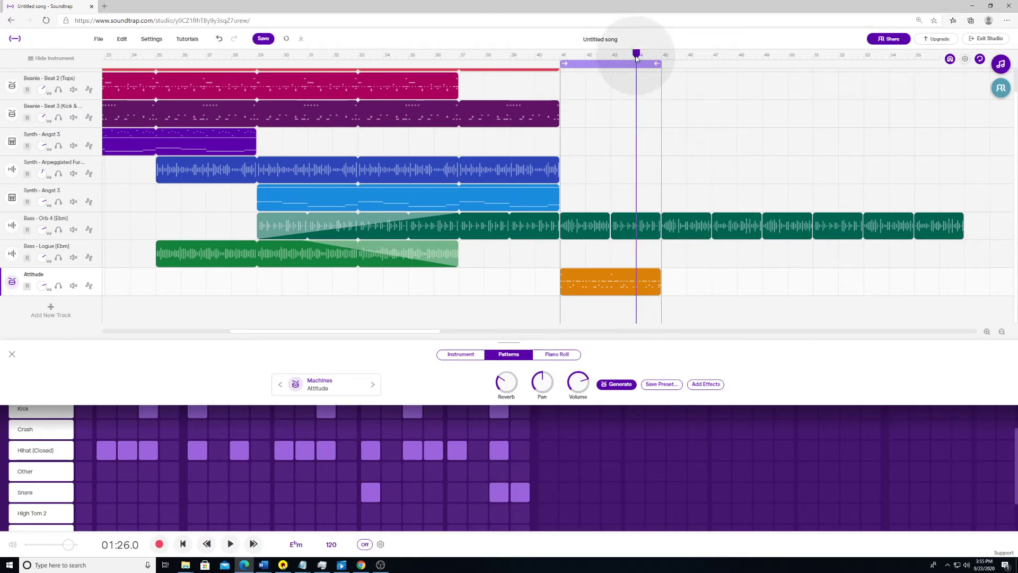
pyautogui.press('space')
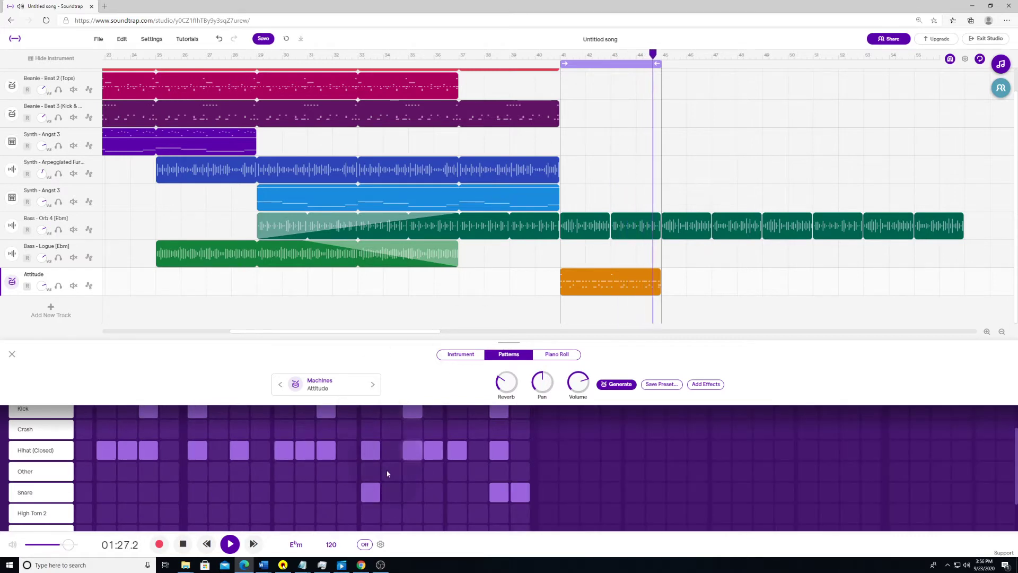
pyautogui.scroll(1, 389, 479)
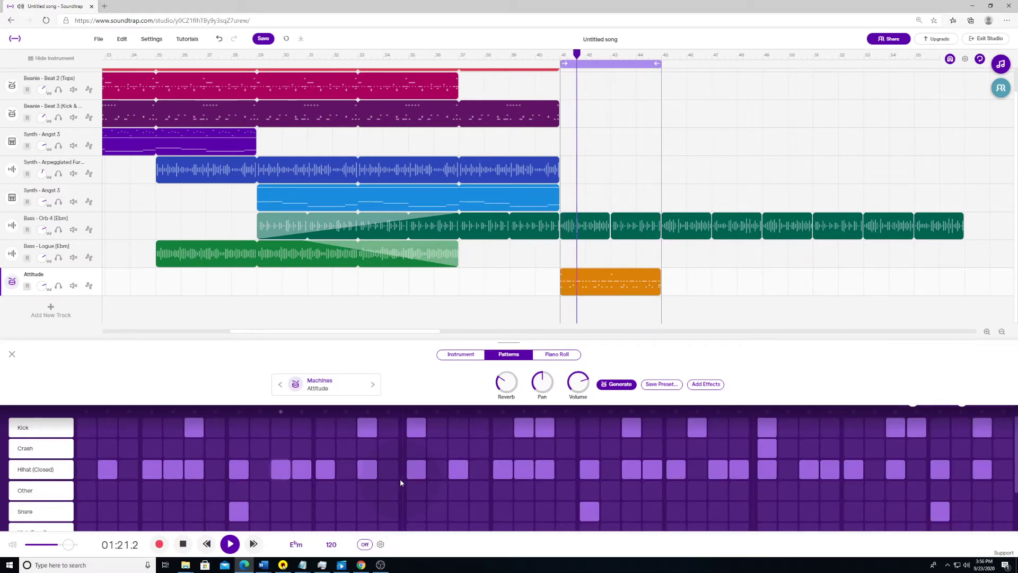
pyautogui.press('space')
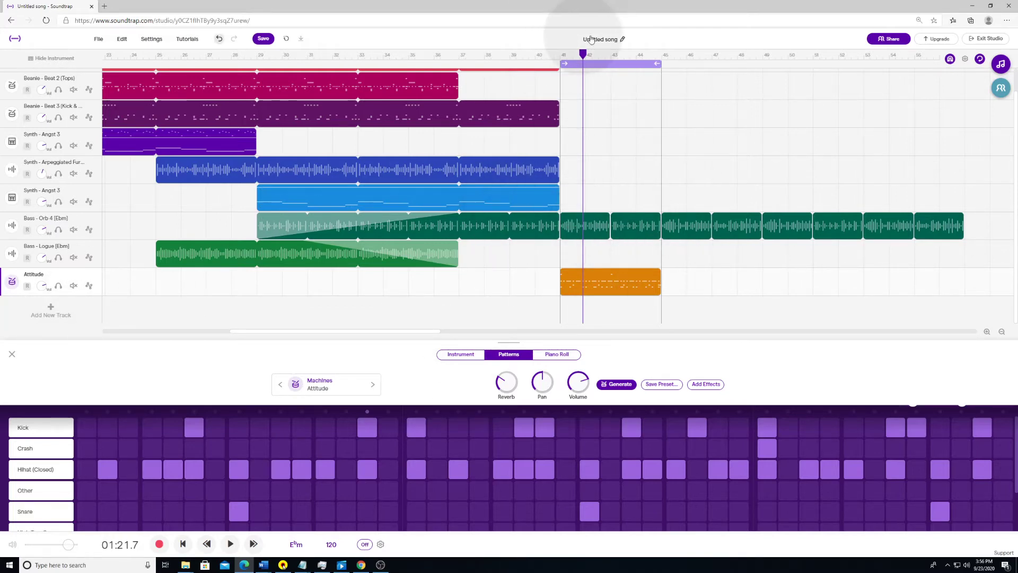
# Audition other drum kits on the looped pattern from bar 41, choose the Vermont machine, and stop playback
pyautogui.moveTo(584, 53); pyautogui.dragTo(560, 54)
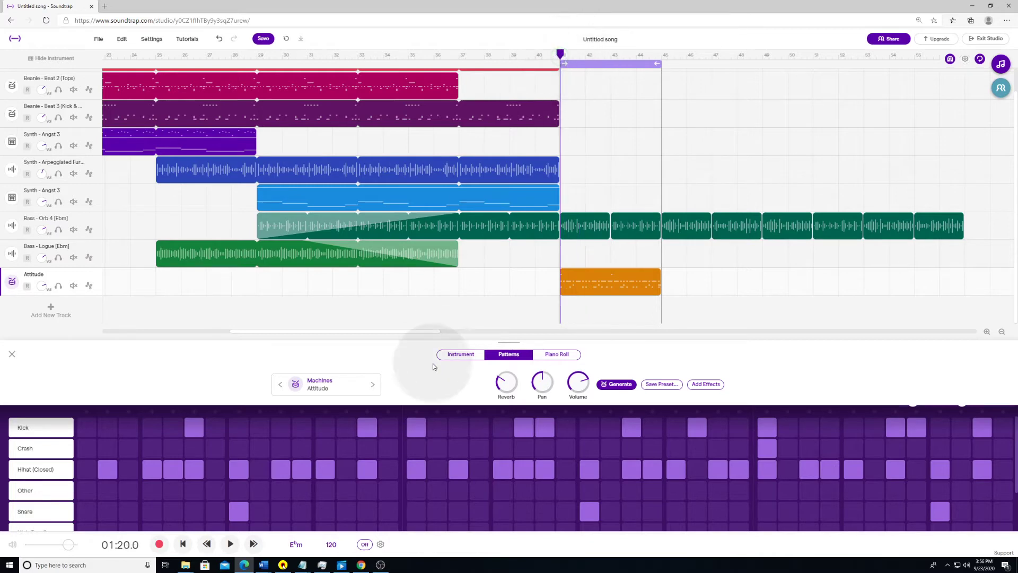
pyautogui.click(283, 390)
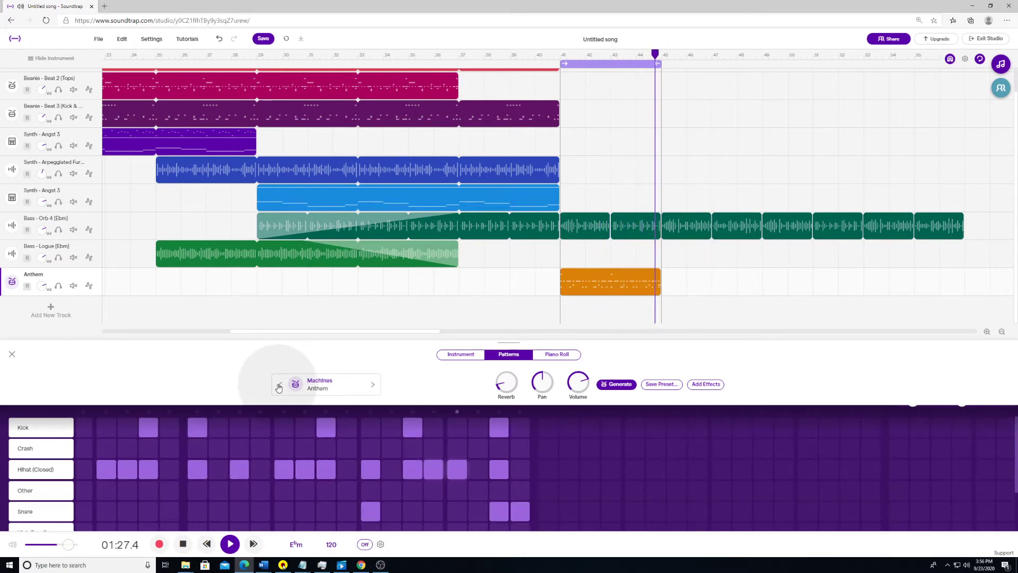
pyautogui.click(278, 387)
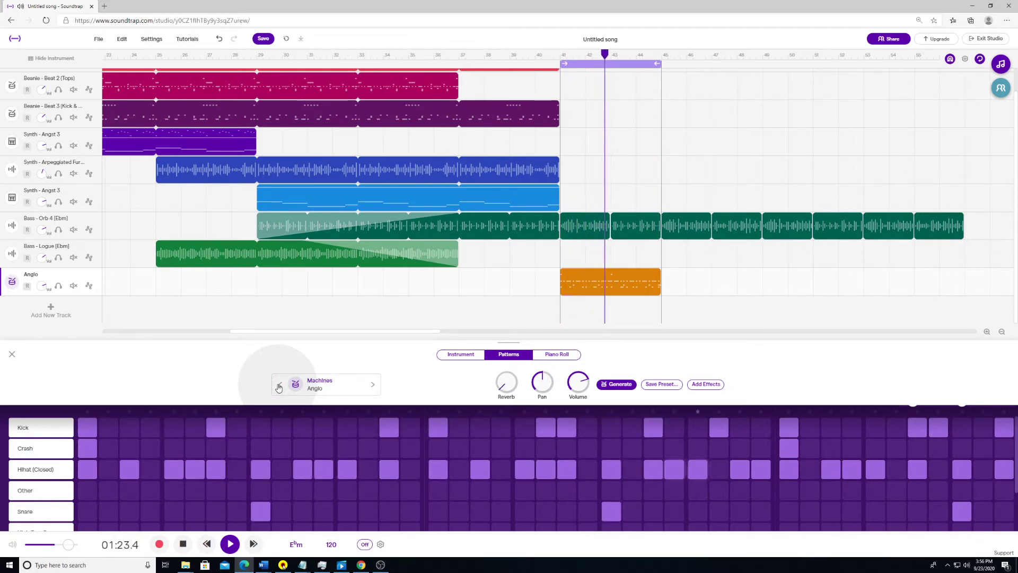
pyautogui.click(278, 386)
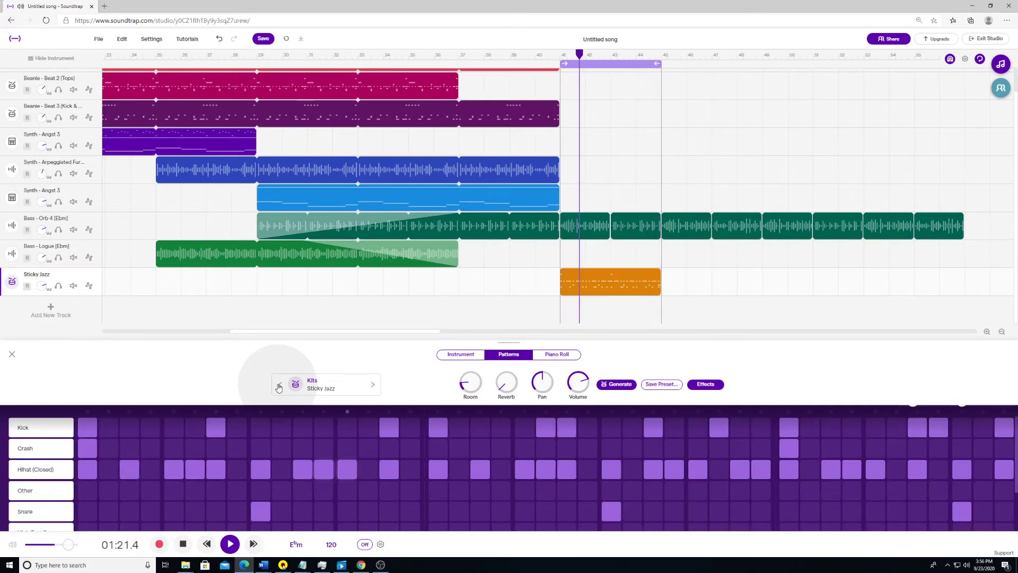
pyautogui.click(278, 385)
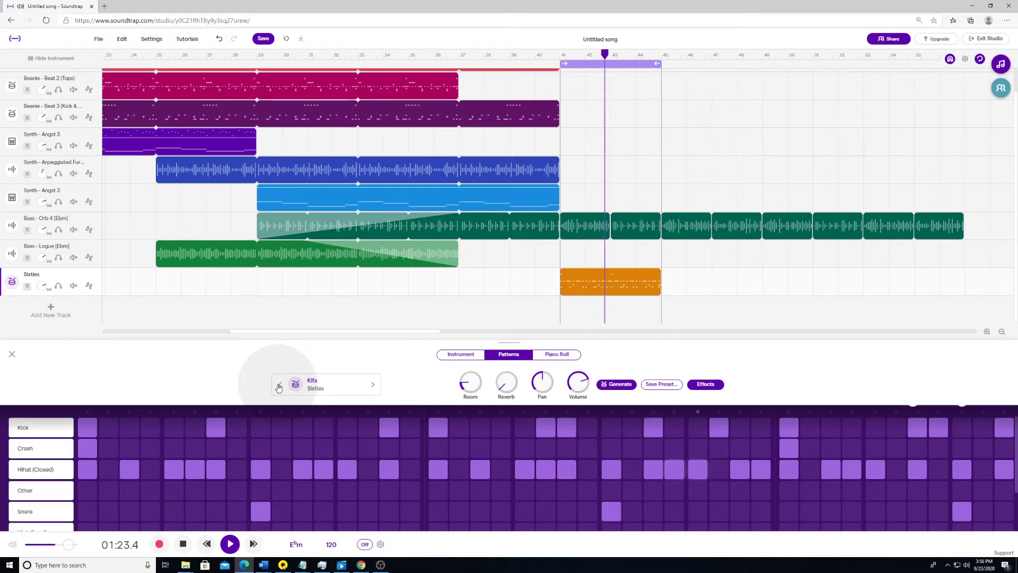
pyautogui.click(279, 385)
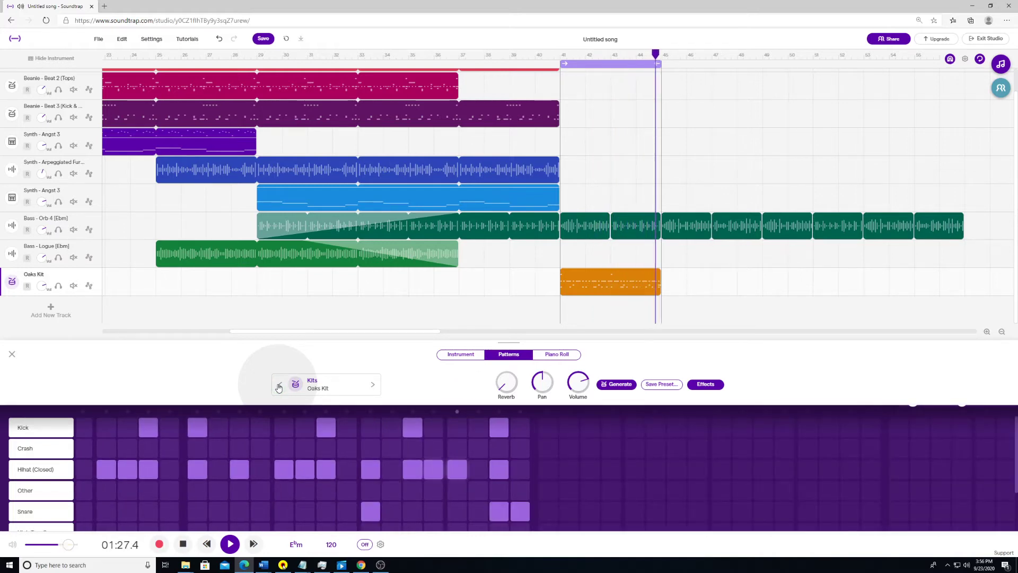
pyautogui.click(279, 386)
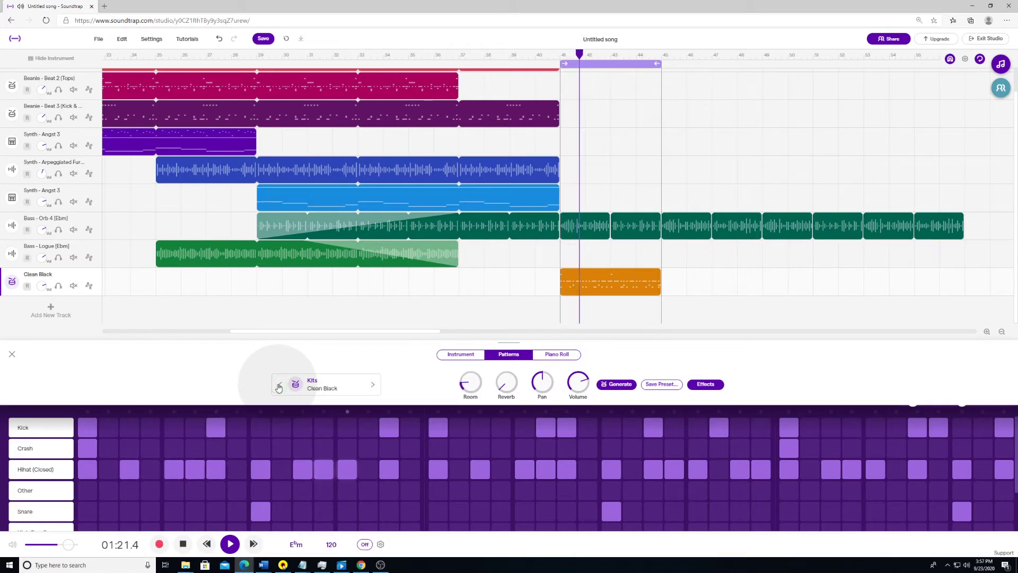
pyautogui.click(279, 385)
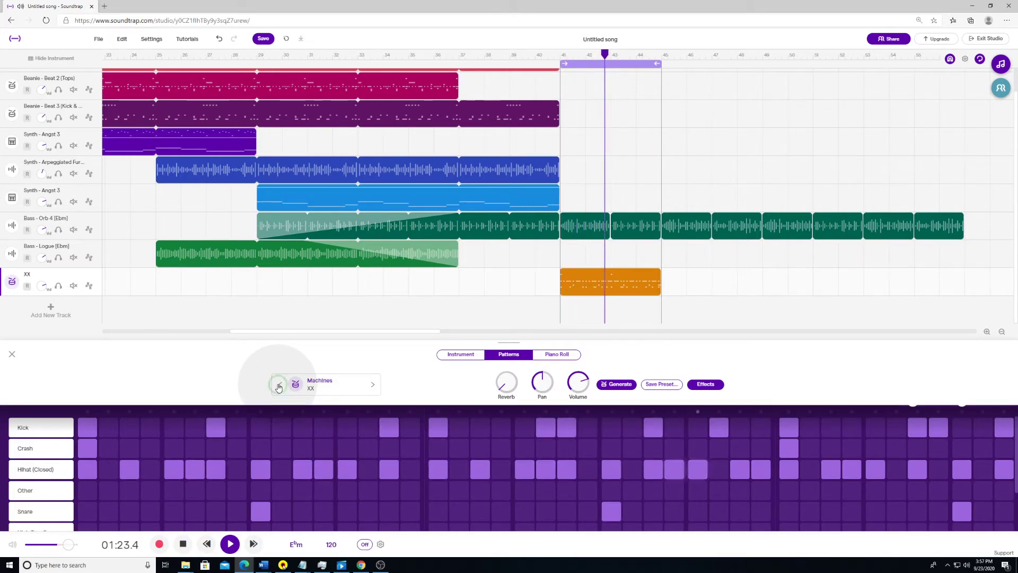
pyautogui.click(279, 386)
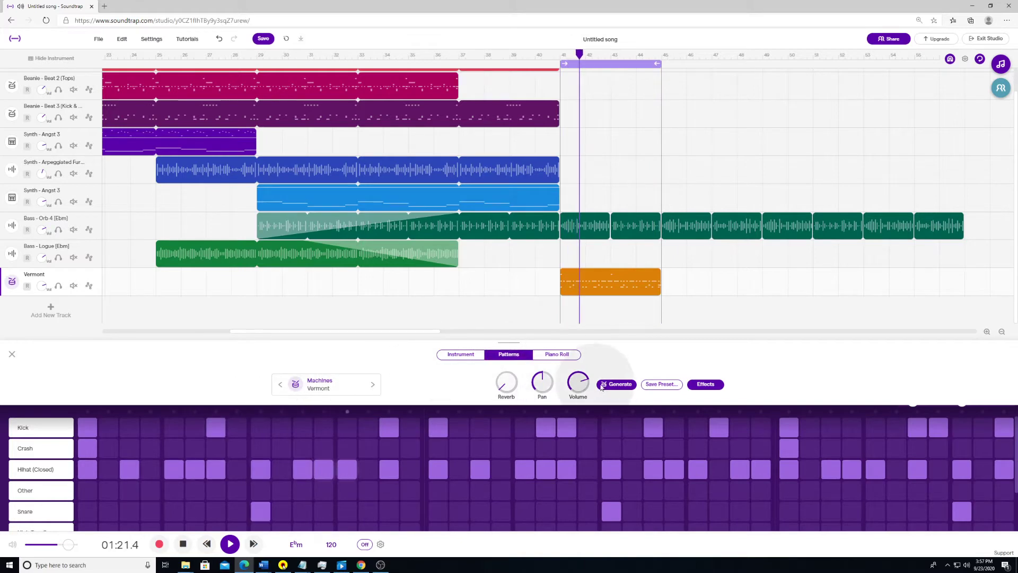
pyautogui.click(183, 544)
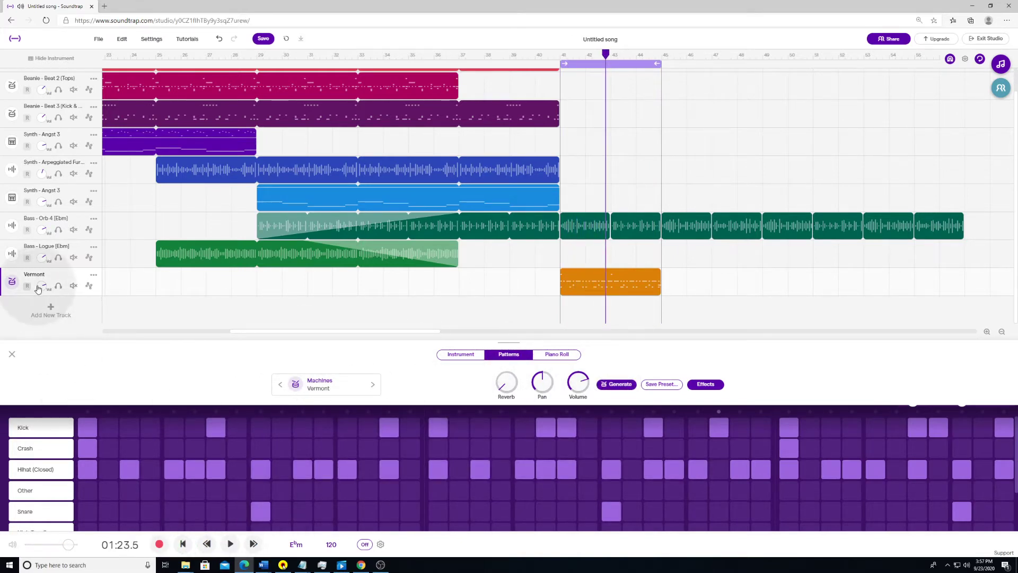
# Lower the Vermont track's volume and change the pattern's Other row to Hihat (Open)
pyautogui.moveTo(38, 285); pyautogui.dragTo(44, 314)
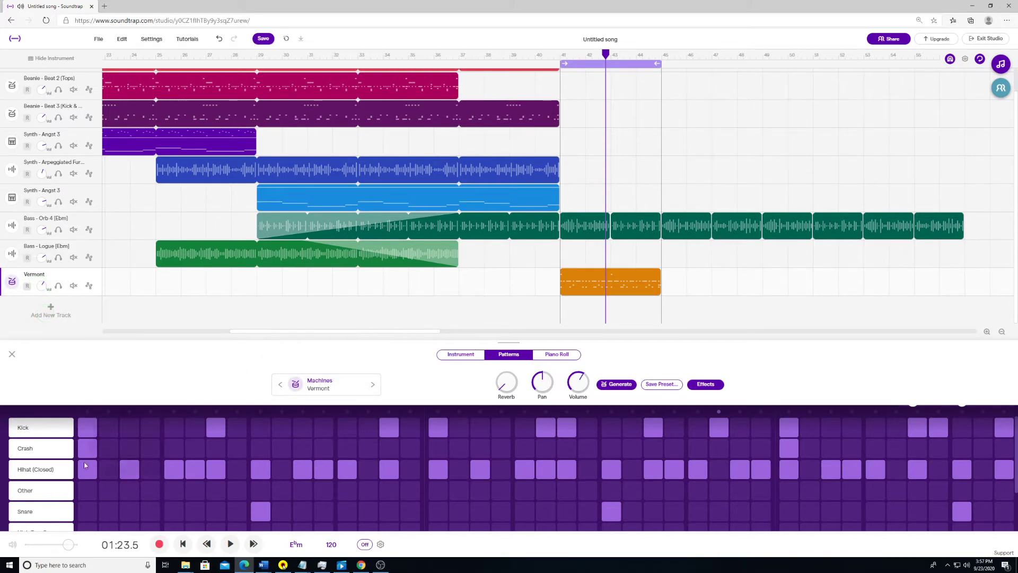
pyautogui.click(43, 496)
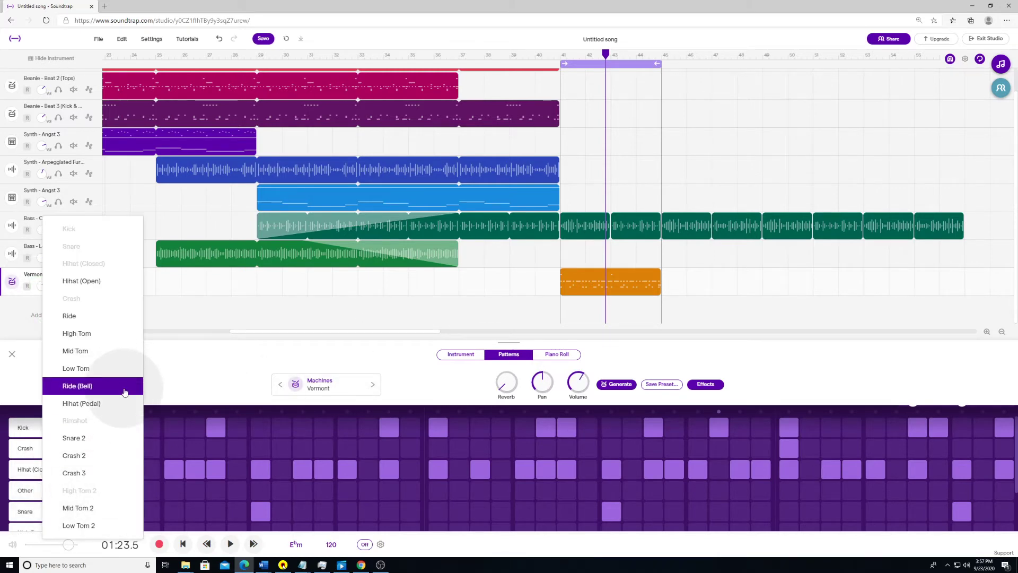
pyautogui.click(79, 280)
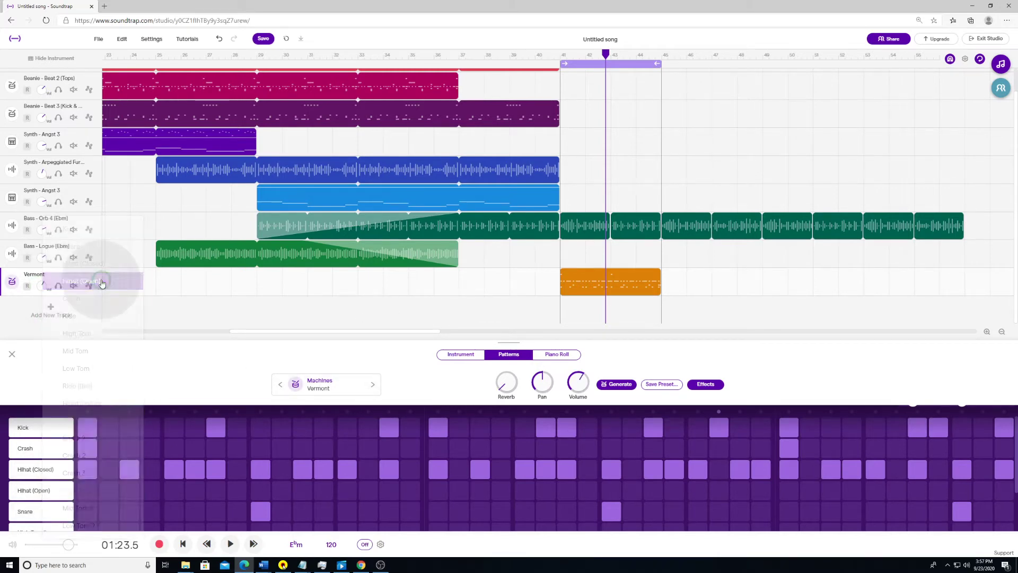
# Add an open hi-hat on step 1 of bar 41 and briefly play the pattern from there
pyautogui.click(86, 491)
pyautogui.press('space')
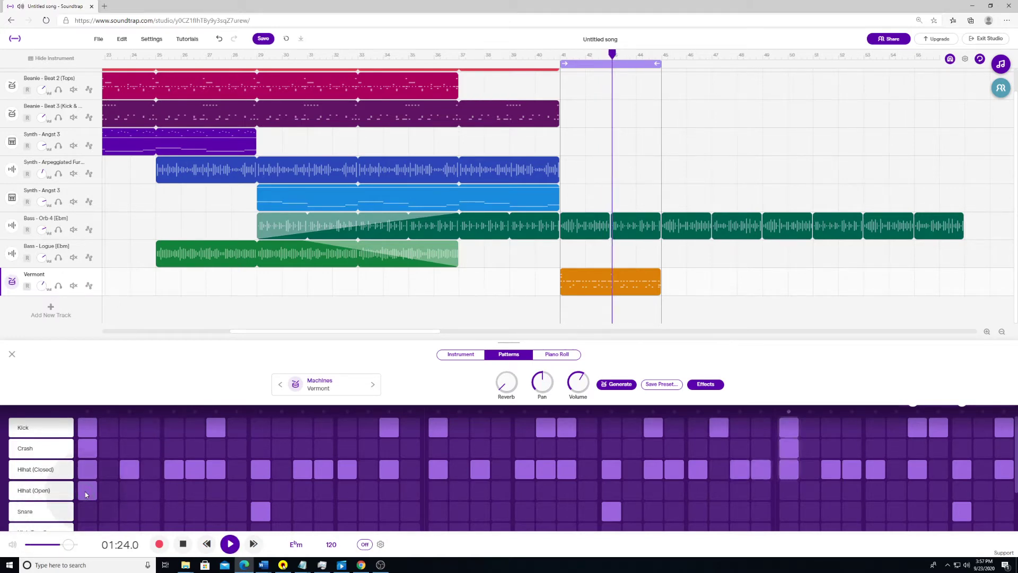
pyautogui.click(563, 53)
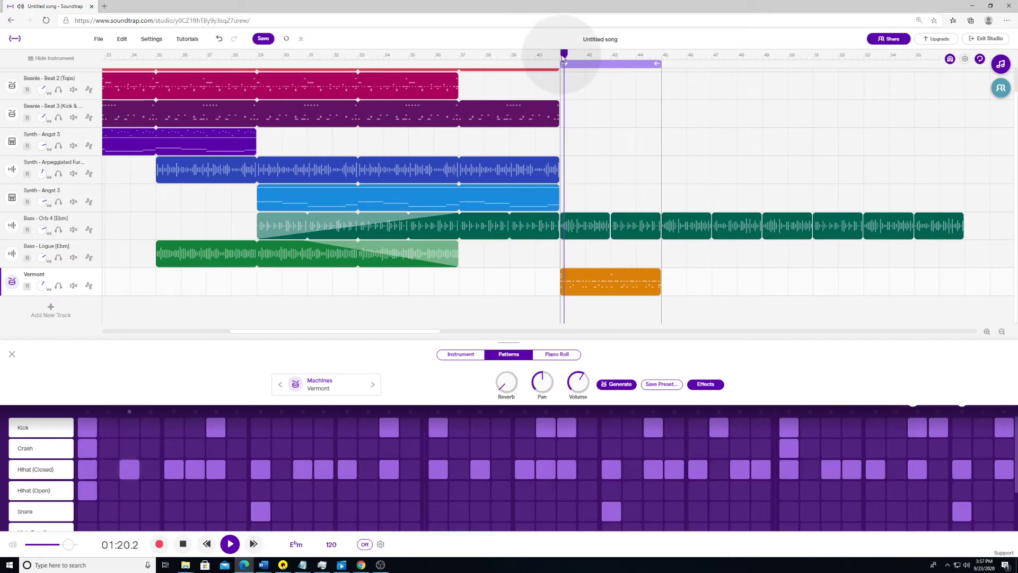
pyautogui.press('space')
# Add open hi-hats on steps 5, 9 and 13 of bar 41 and on steps 1, 5, 9 and 13 of bars 42 to 44
pyautogui.click(93, 493)
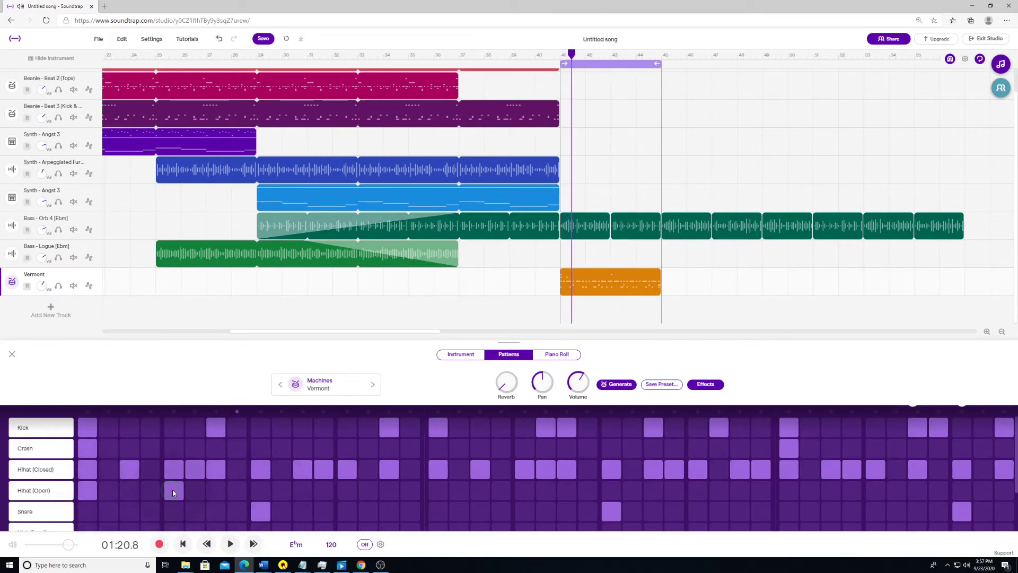
pyautogui.click(342, 493)
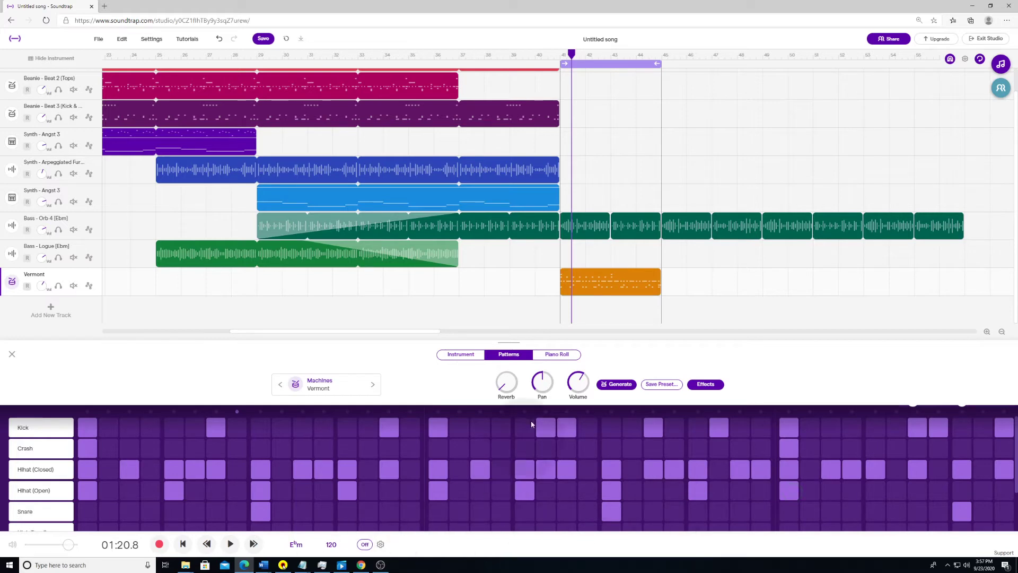
pyautogui.click(616, 54)
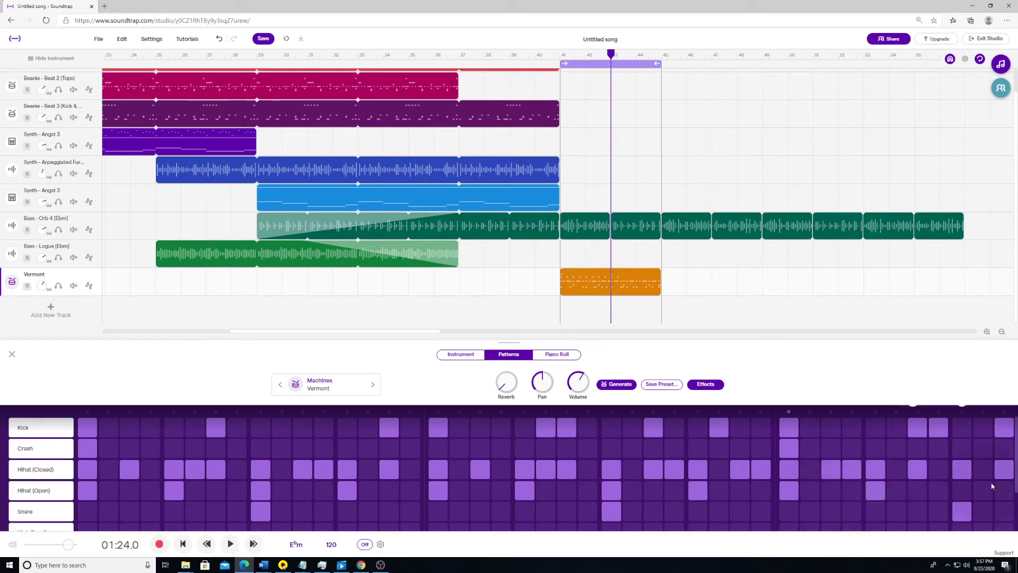
pyautogui.press('Right')
pyautogui.press('Left')
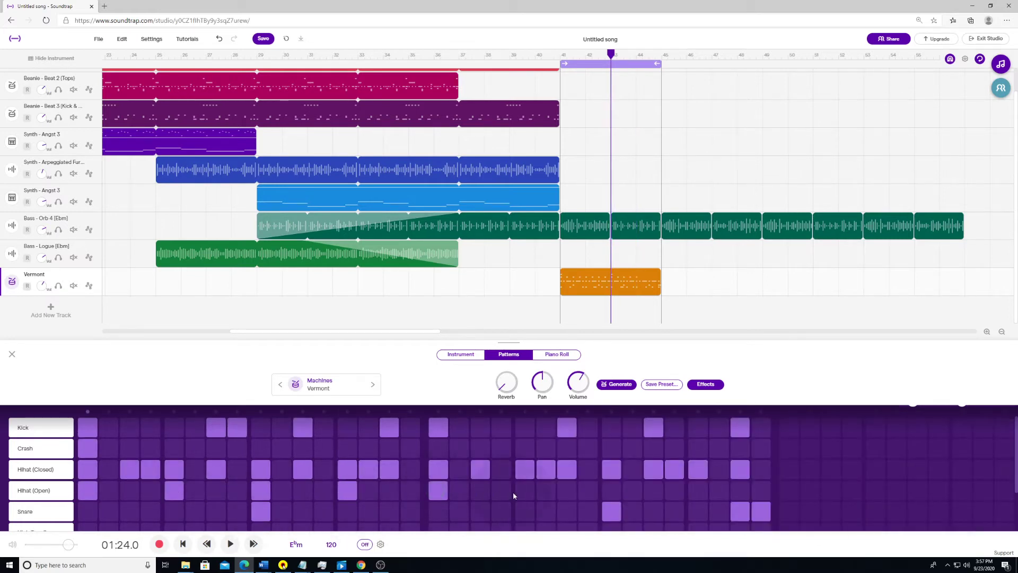
pyautogui.click(699, 489)
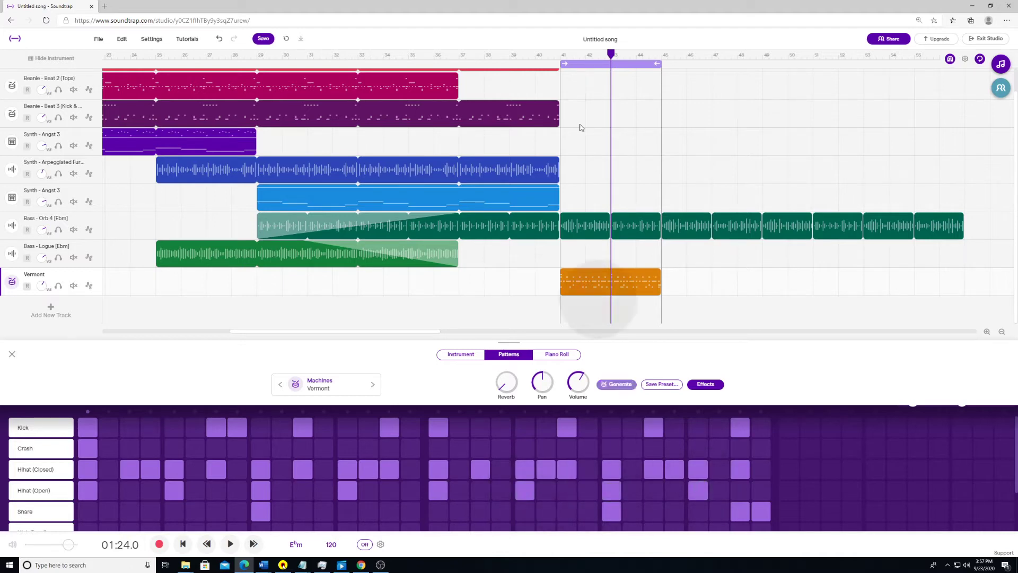
# Play the pattern from bar 41, add a Kick hit on step 4 of bar 42, and listen again
pyautogui.click(559, 55)
pyautogui.press('space')
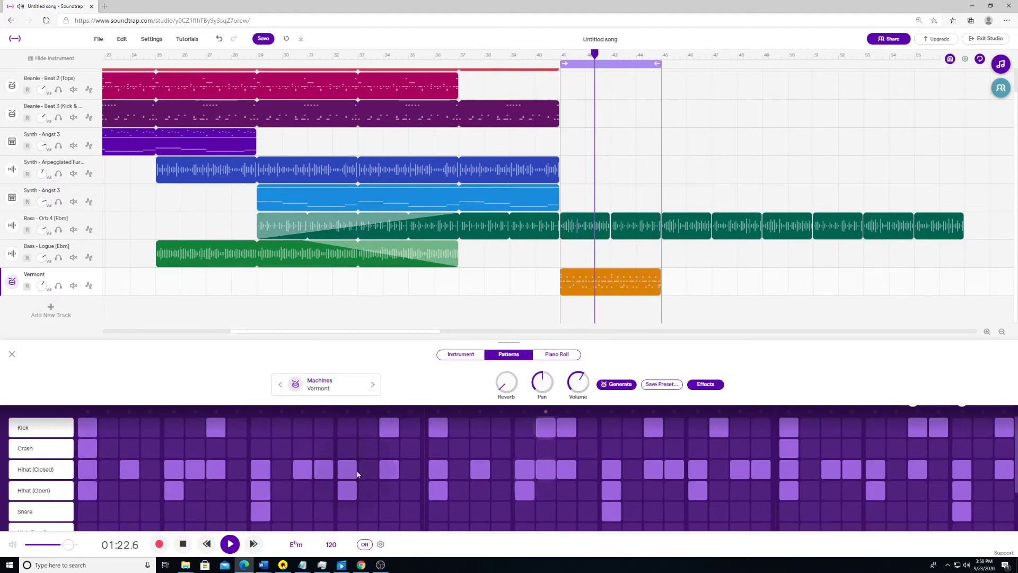
pyautogui.press('space')
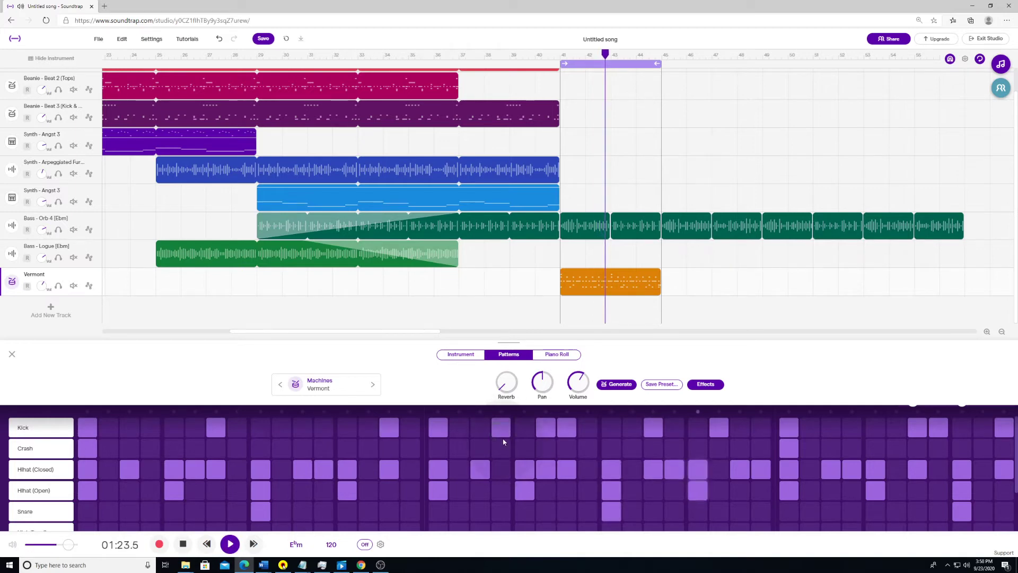
pyautogui.click(564, 57)
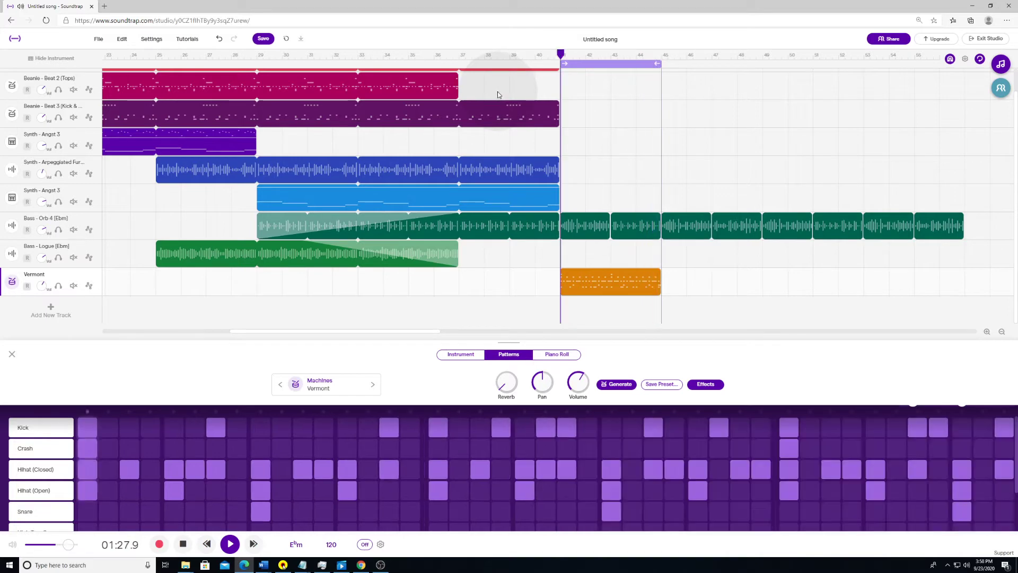
pyautogui.press('space')
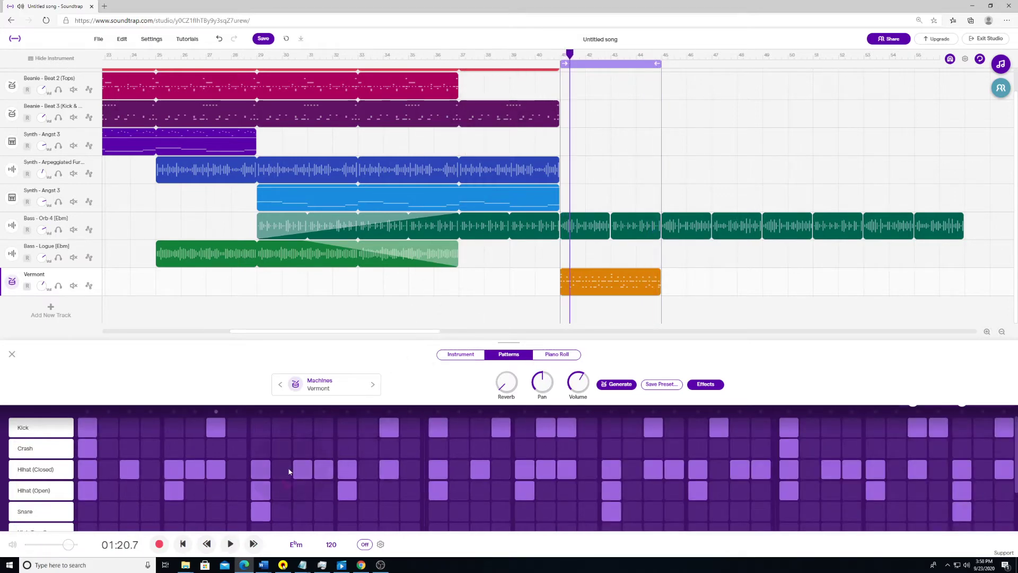
# Change the pattern's Crash row to Crash 2 and play the beat from bar 41
pyautogui.scroll(-3, 279, 468)
pyautogui.scroll(1, 204, 477)
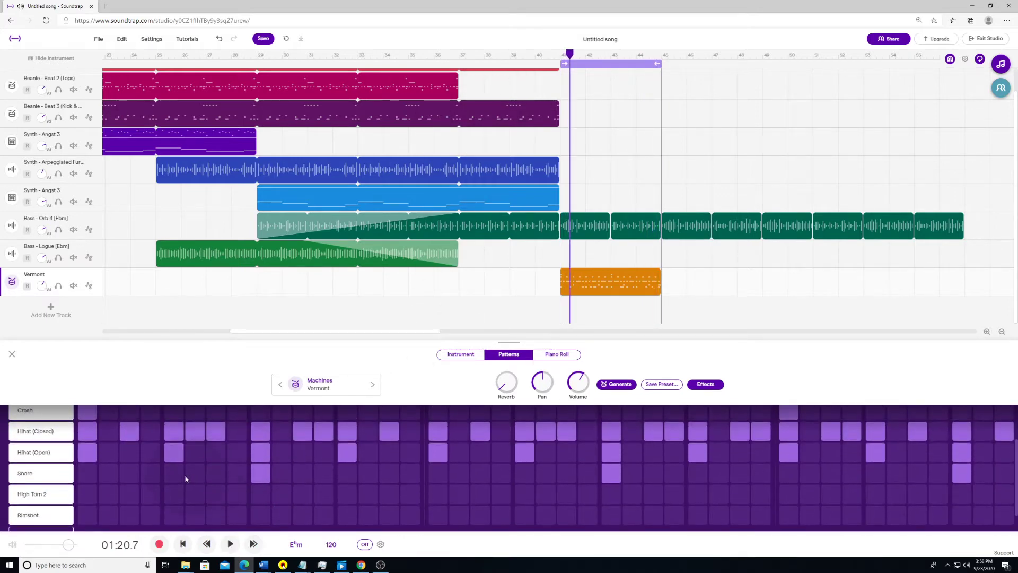
pyautogui.scroll(2, 183, 478)
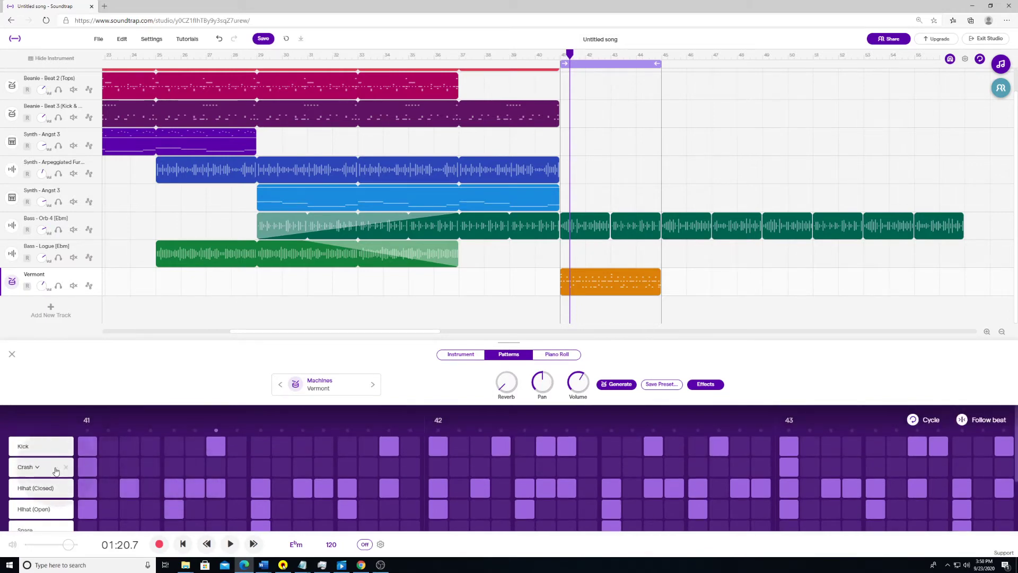
pyautogui.click(561, 54)
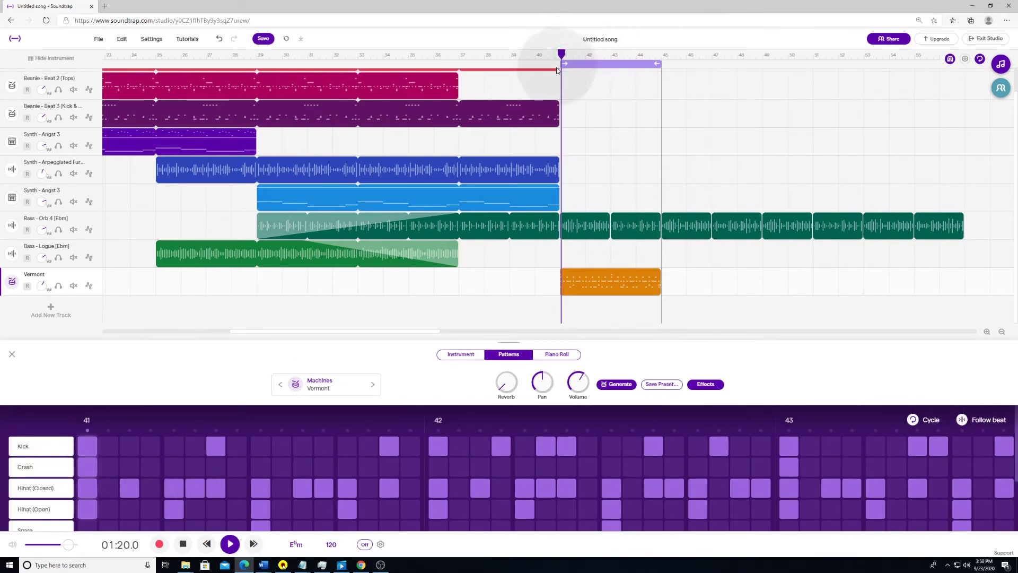
pyautogui.click(44, 471)
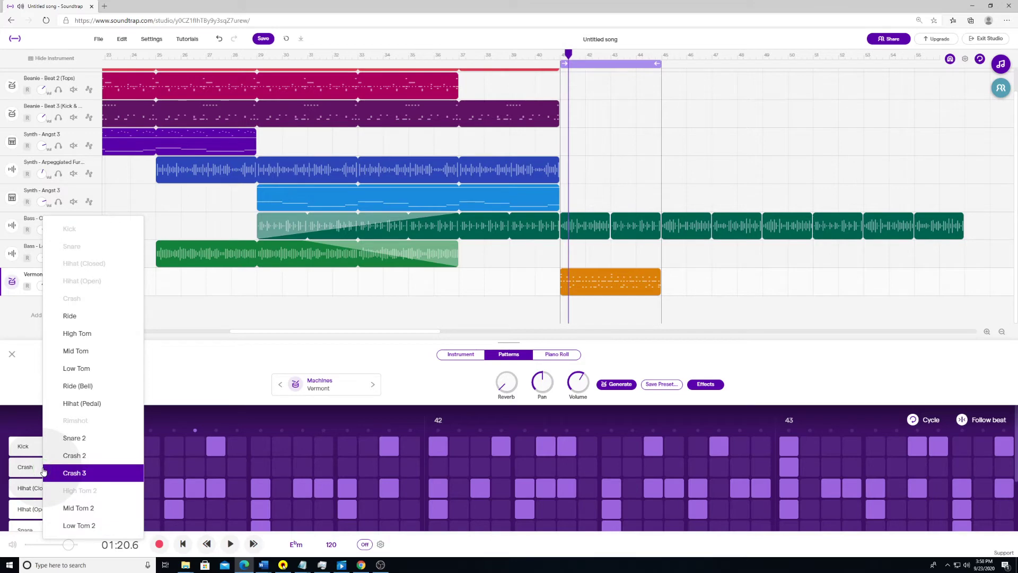
pyautogui.click(74, 455)
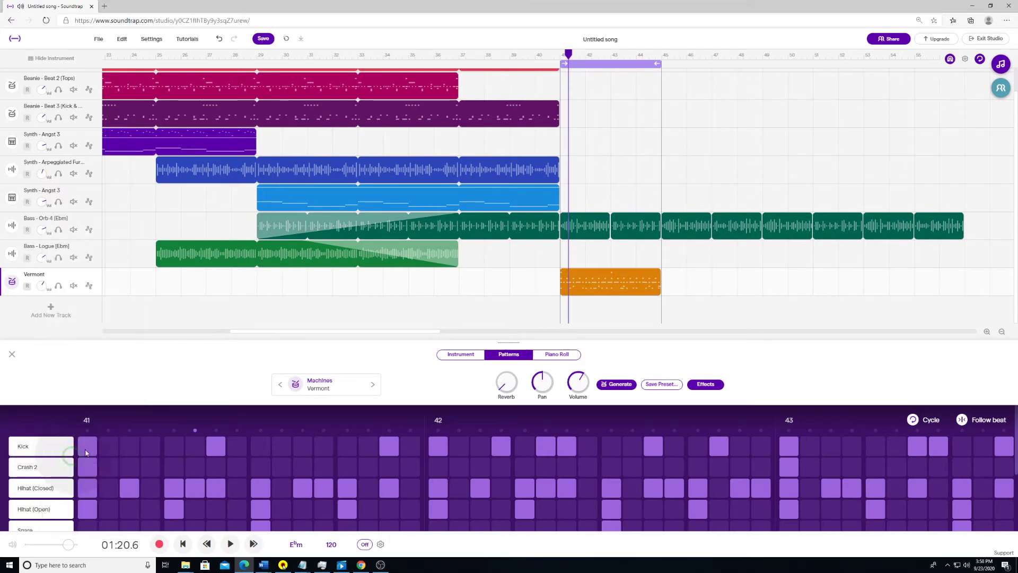
pyautogui.click(561, 56)
pyautogui.press('space')
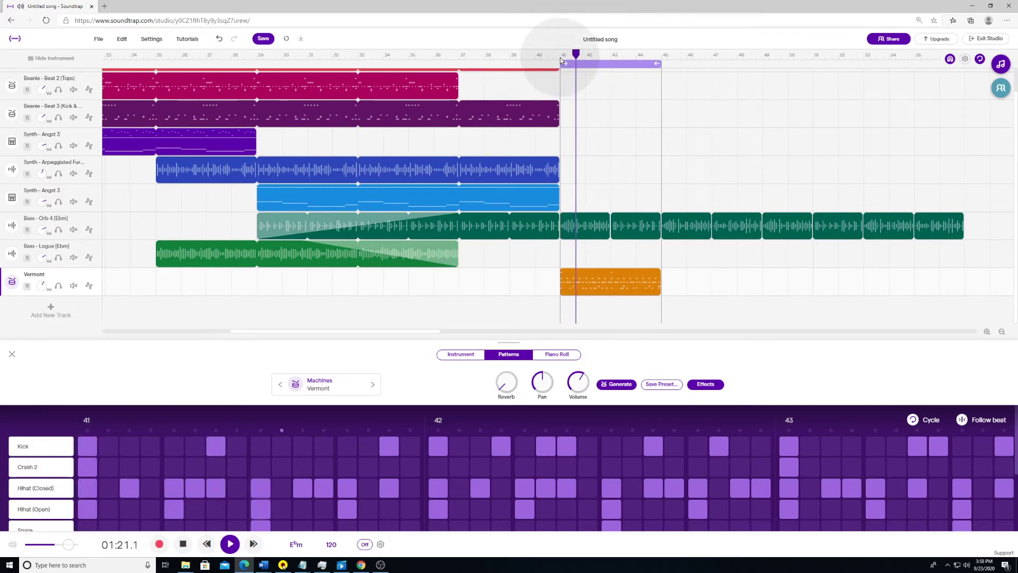
pyautogui.press('space')
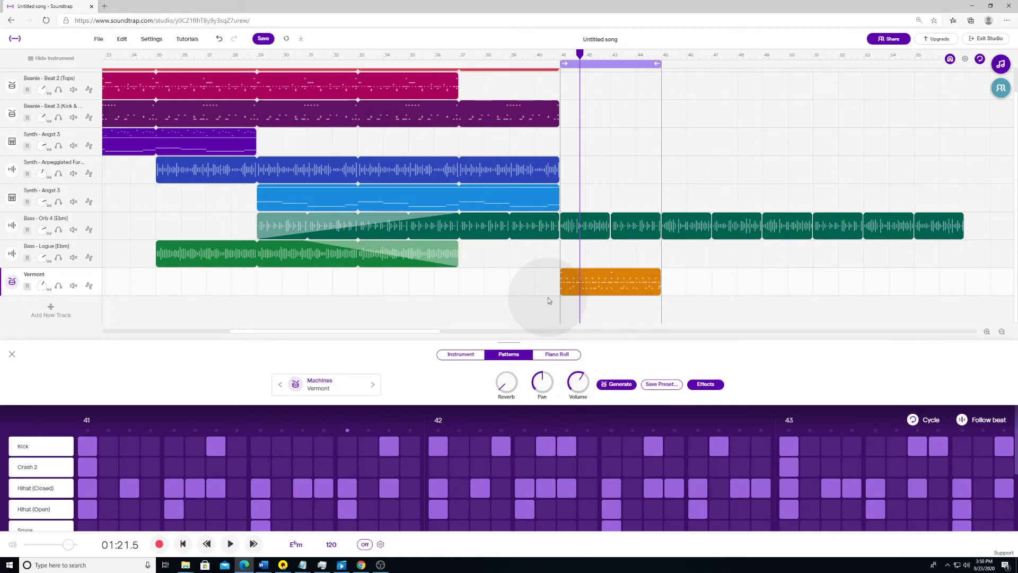
# Add a new drum track with Crash 2 hits on step 1 of bars 41 and 43, and play it from bar 41
pyautogui.click(51, 311)
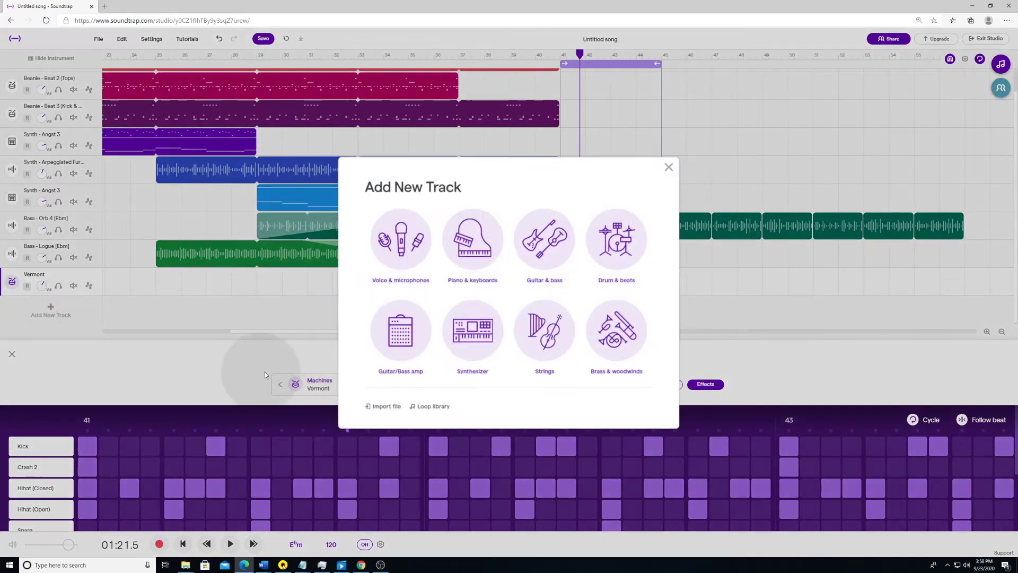
pyautogui.click(608, 244)
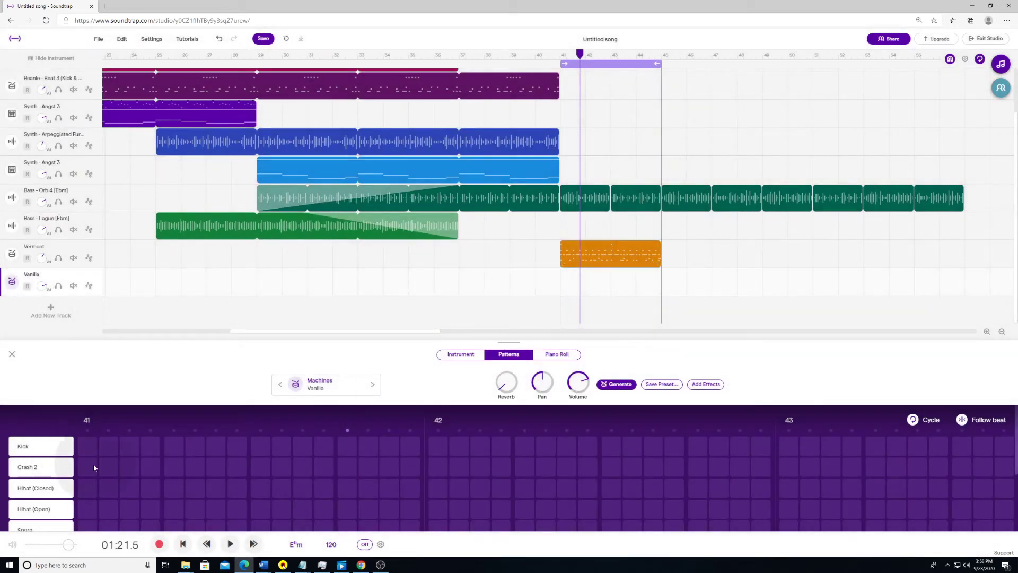
pyautogui.click(87, 467)
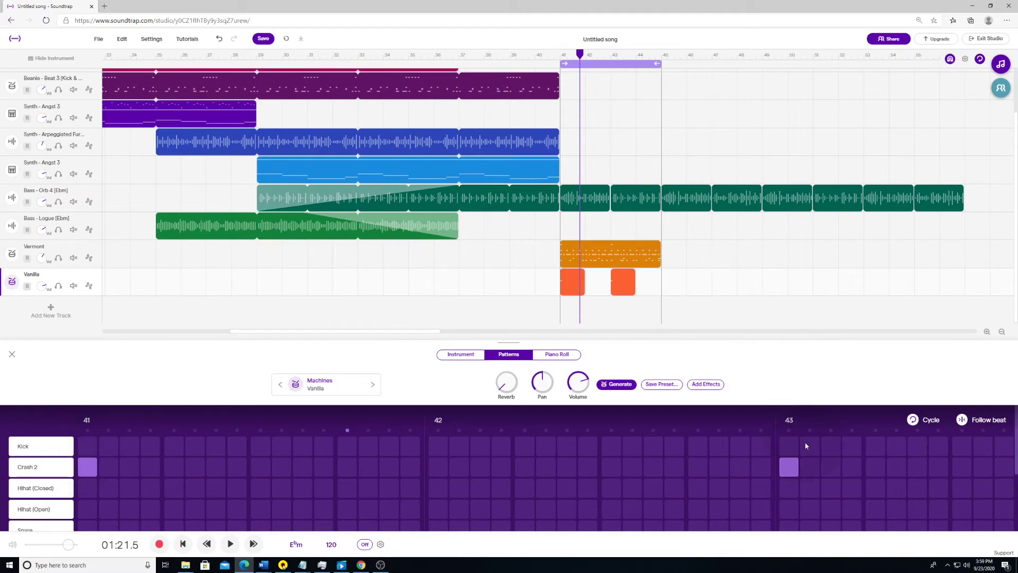
pyautogui.click(563, 57)
pyautogui.press('space')
pyautogui.press('space')
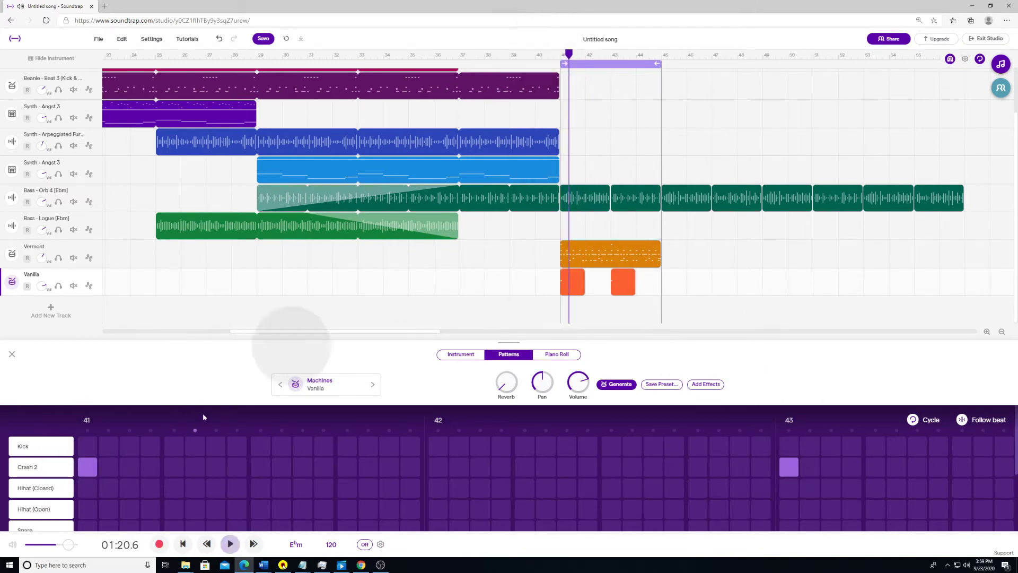
# Remove the spare Crash row at the end of the pattern list and change the Crash 2 row to Crash
pyautogui.click(40, 467)
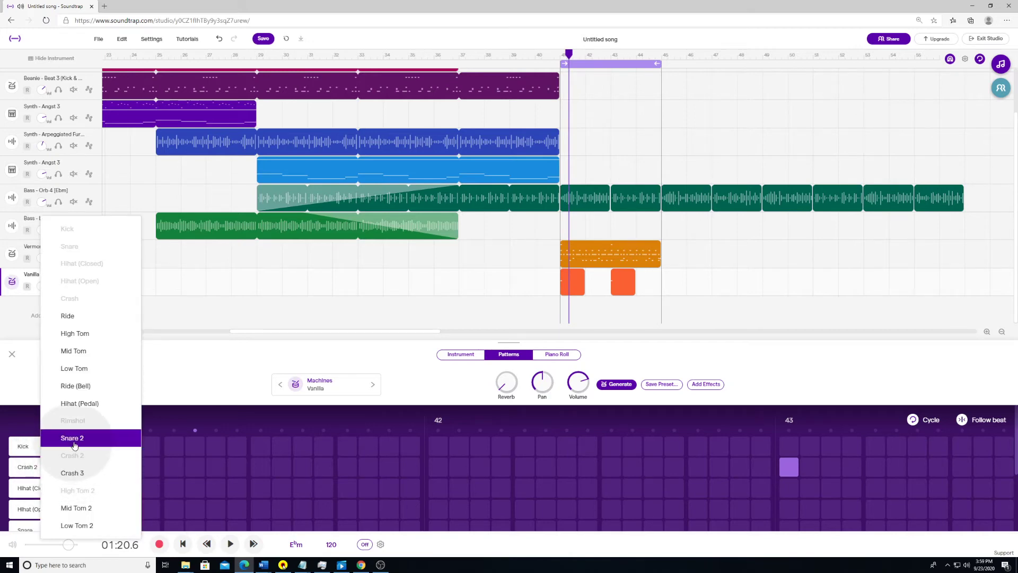
pyautogui.click(32, 469)
pyautogui.scroll(-2, 42, 477)
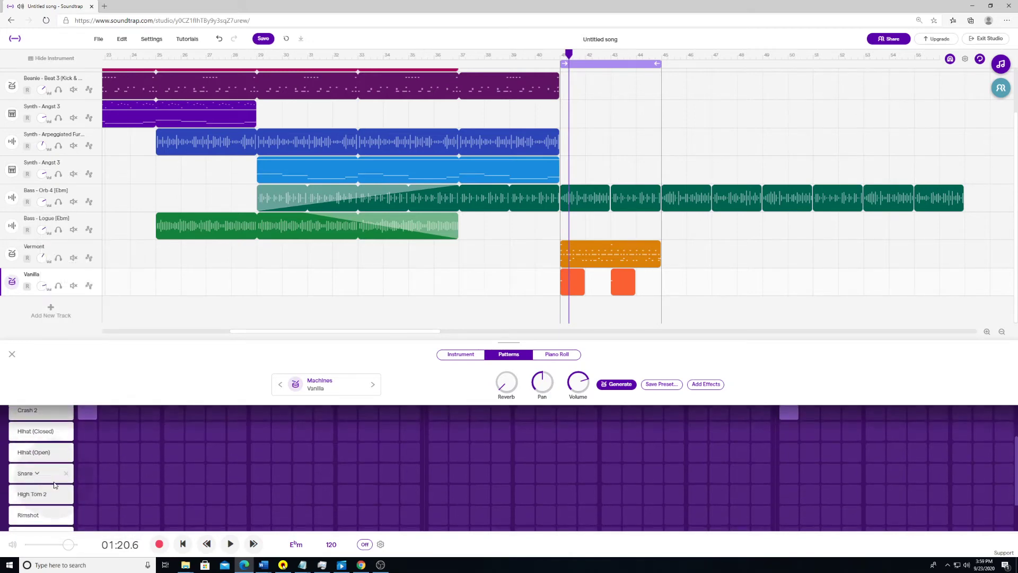
pyautogui.click(41, 491)
pyautogui.click(29, 489)
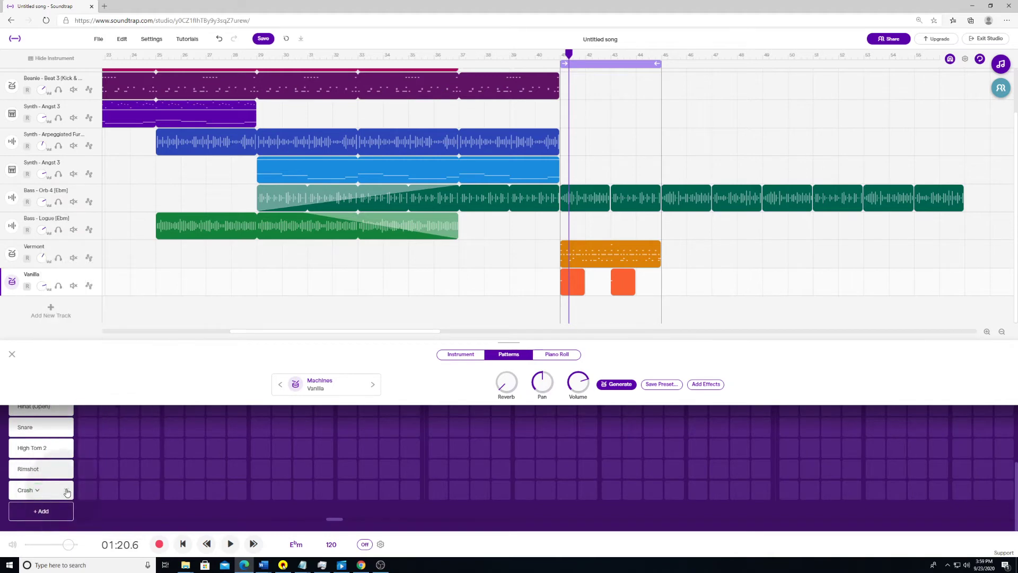
pyautogui.scroll(2, 45, 467)
pyautogui.click(41, 443)
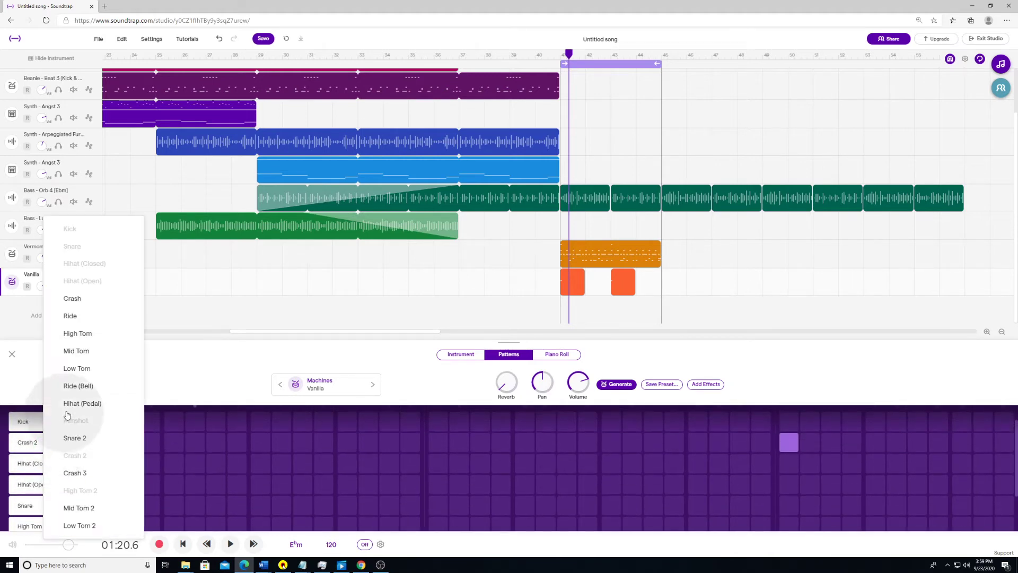
pyautogui.click(99, 301)
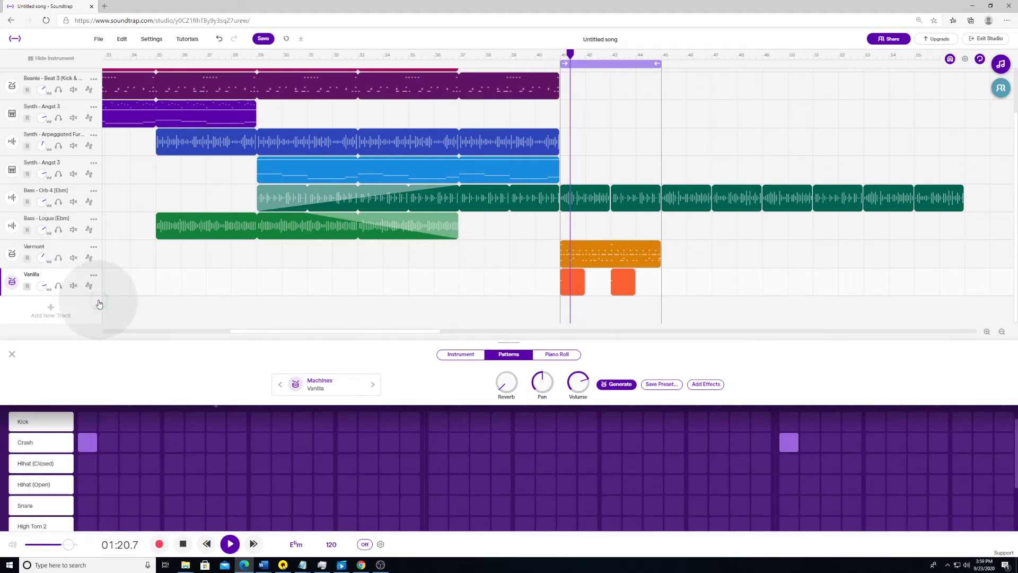
# Play the crash hits from bar 41 and switch their track's drum machine to Two
pyautogui.click(561, 55)
pyautogui.press('space')
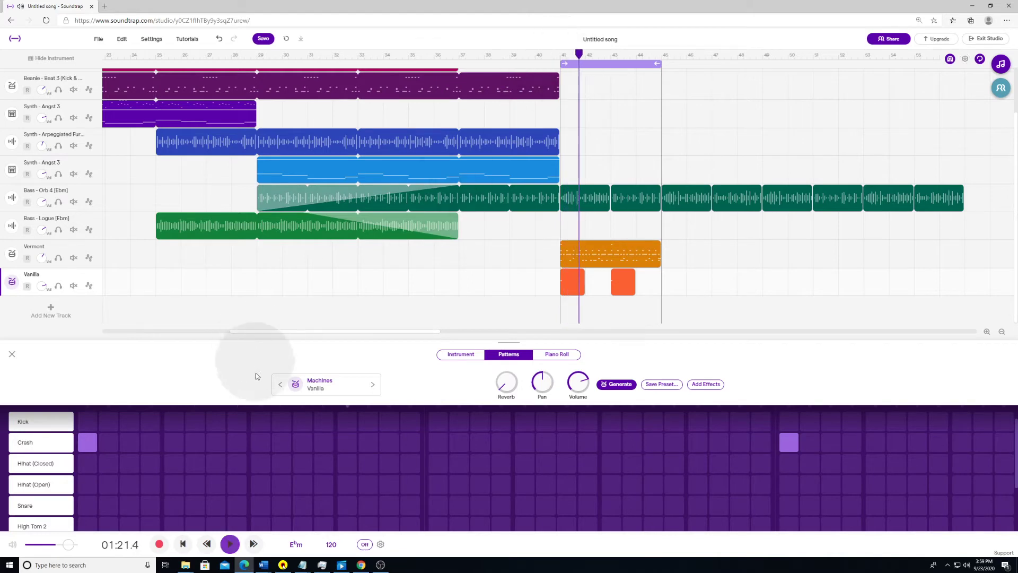
pyautogui.press('space')
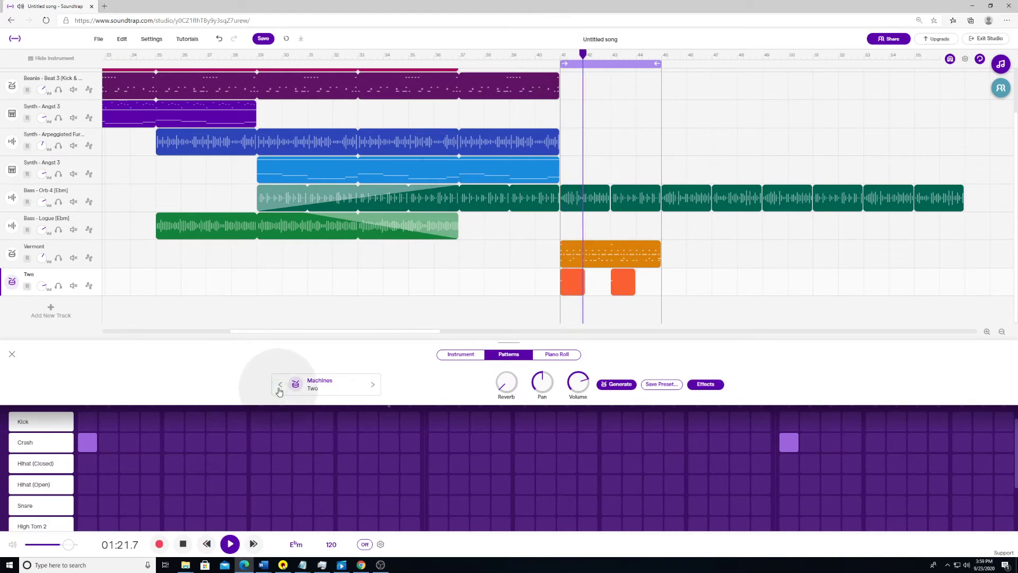
# Shorten the loop region to bar 41 only and play it from its start
pyautogui.moveTo(660, 64); pyautogui.dragTo(585, 65)
pyautogui.click(521, 55)
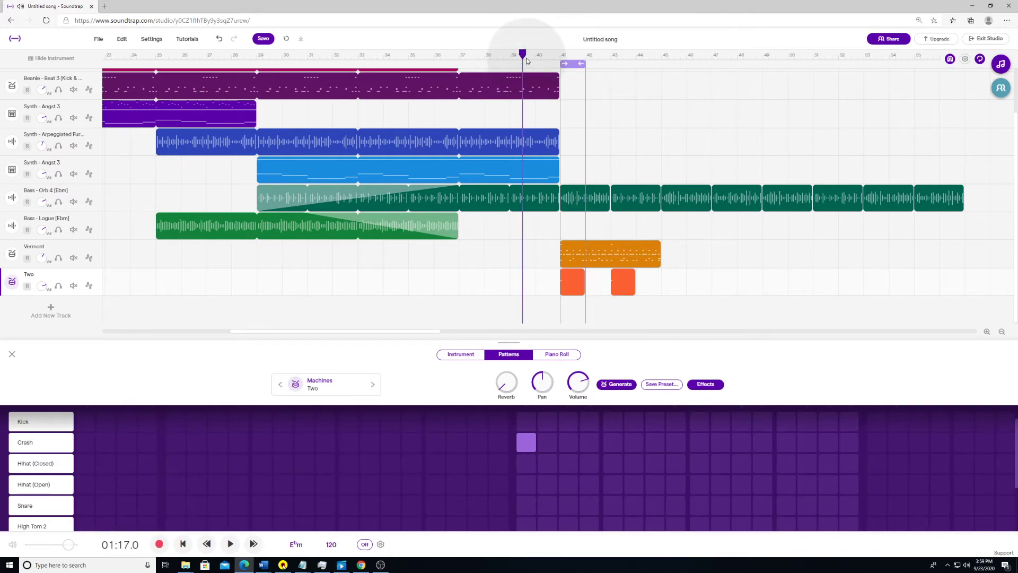
pyautogui.moveTo(521, 55); pyautogui.dragTo(560, 55)
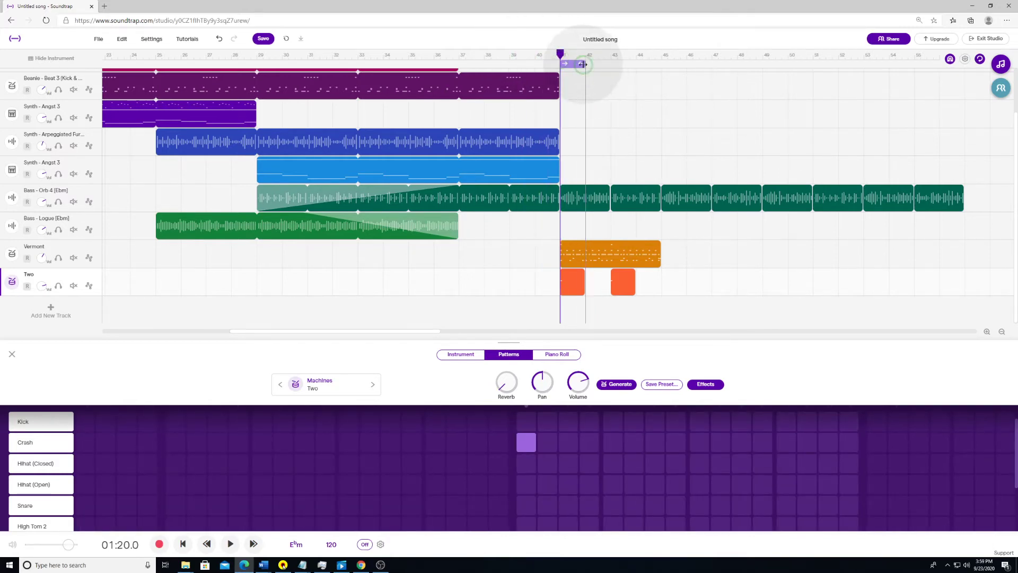
pyautogui.press('space')
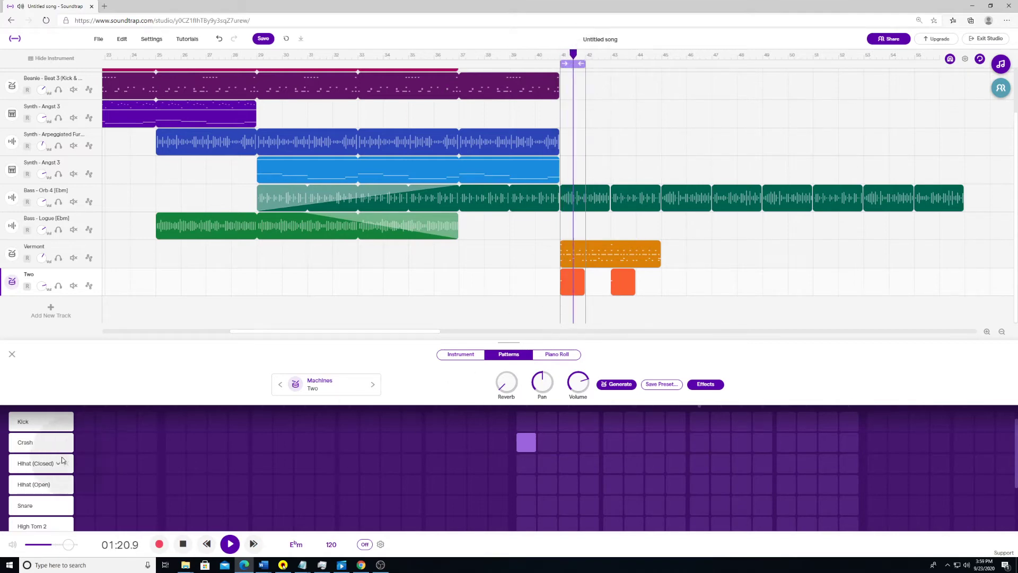
# Audition the Swish, Red, Old School and Flag machines on the crash track, then set it to Dubstepper
pyautogui.click(281, 385)
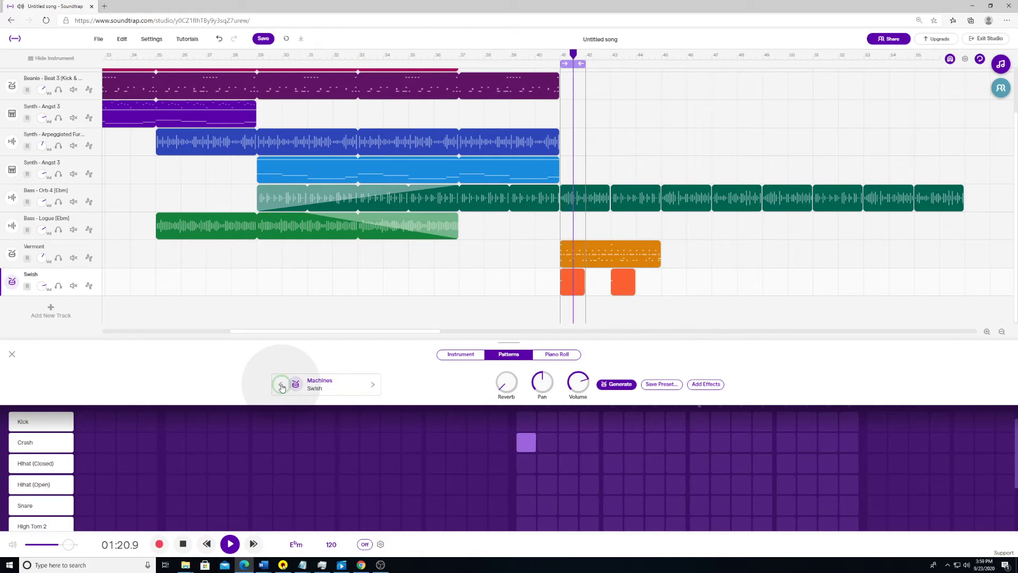
pyautogui.click(281, 386)
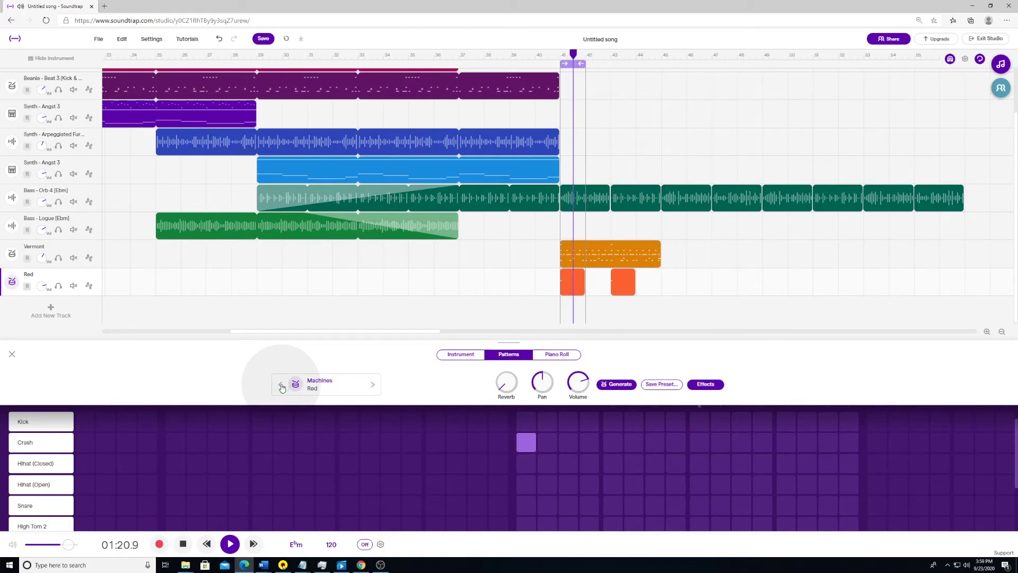
pyautogui.click(281, 386)
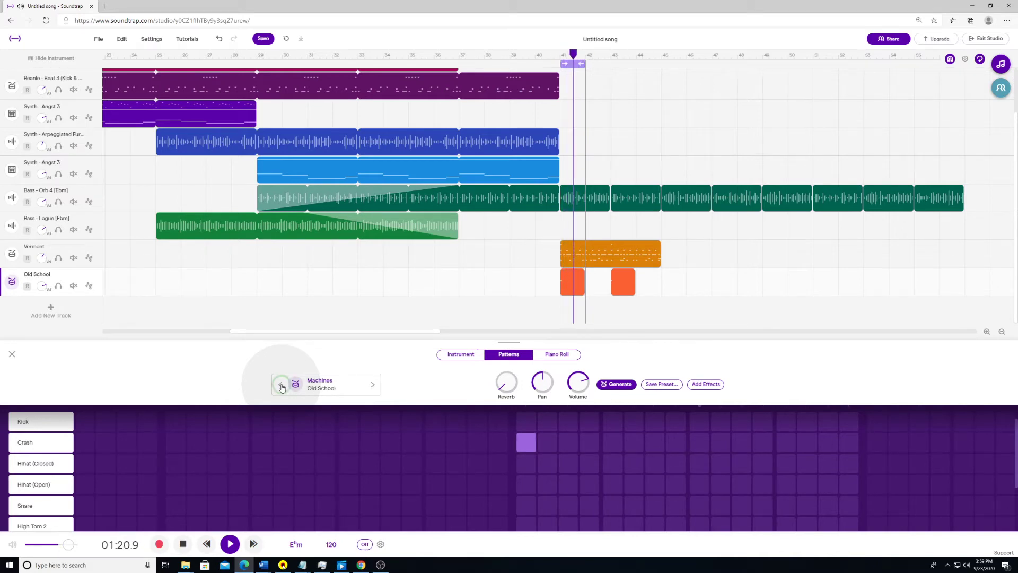
pyautogui.click(281, 386)
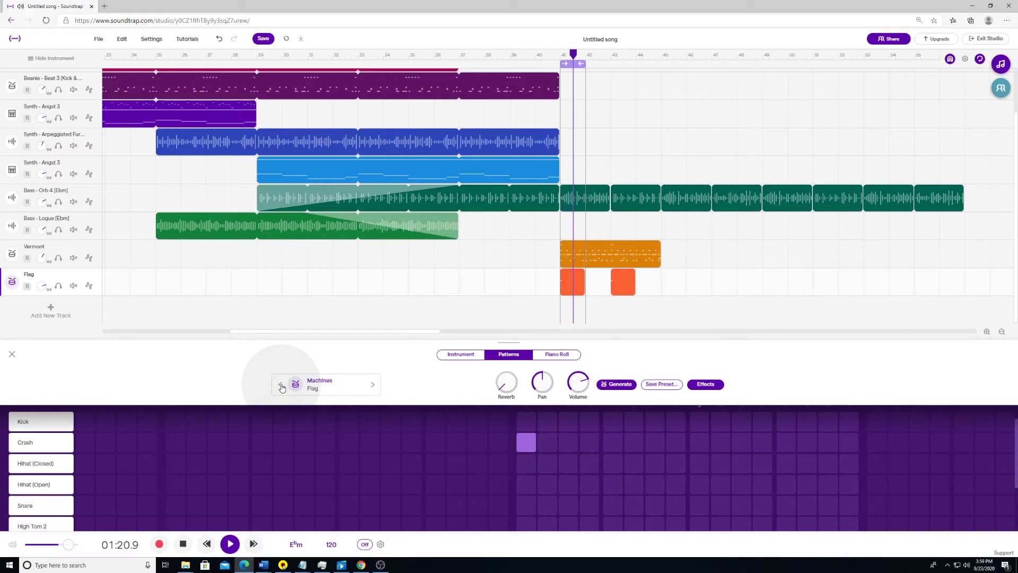
pyautogui.click(282, 386)
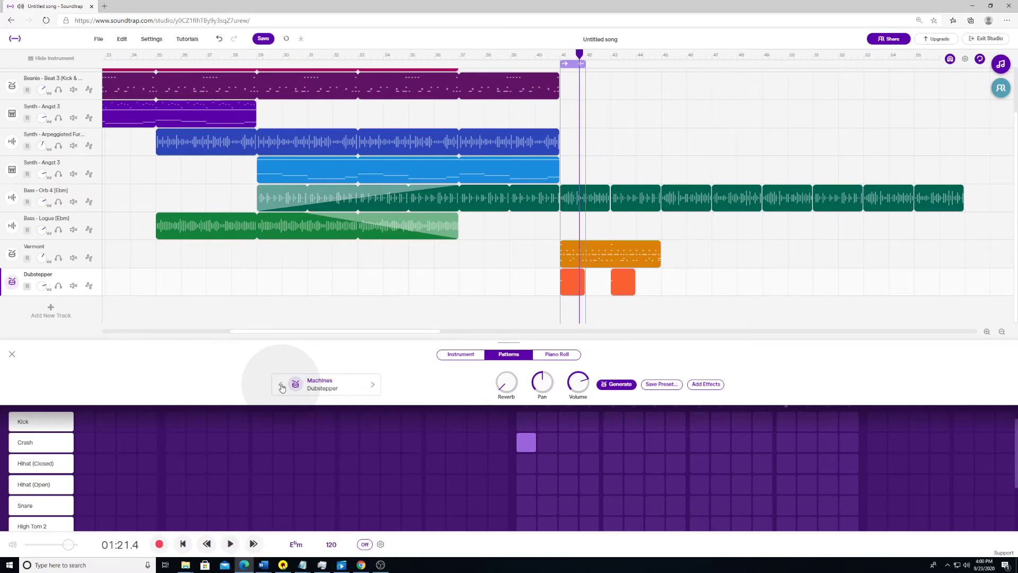
# Extend the loop region to the start of bar 45 and play the combined drums from bar 41
pyautogui.moveTo(583, 65); pyautogui.dragTo(655, 68)
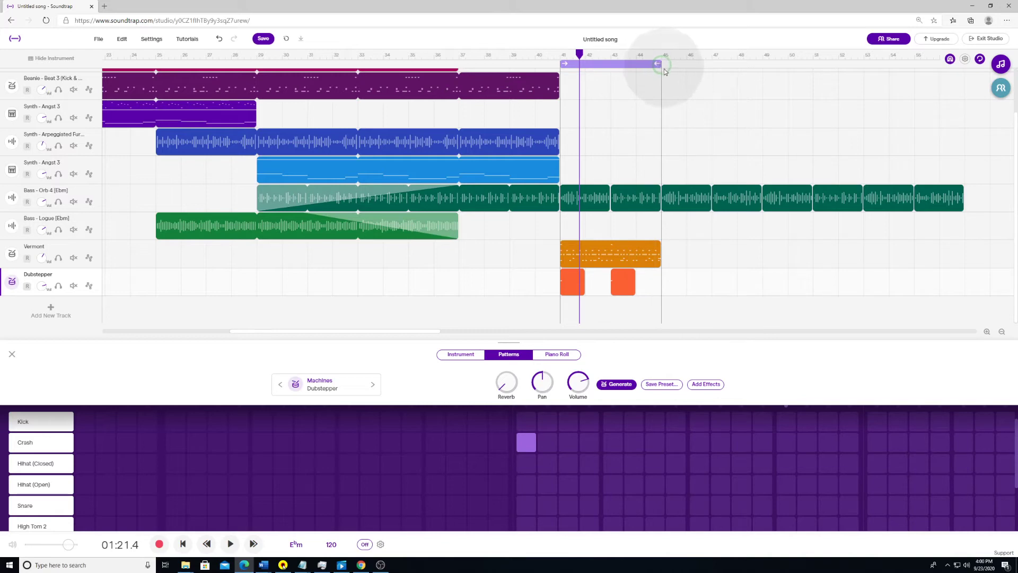
pyautogui.click(562, 55)
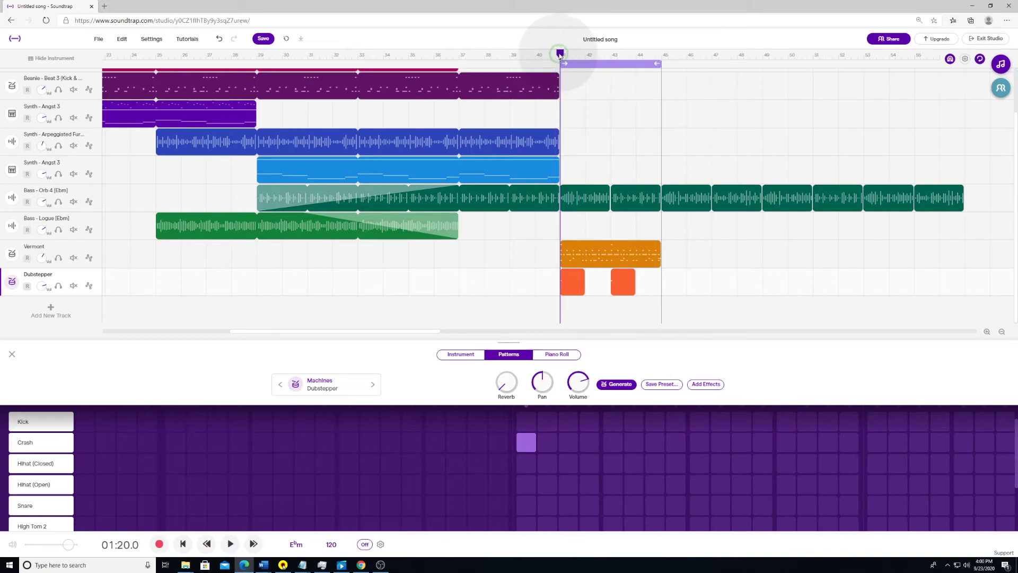
pyautogui.press('space')
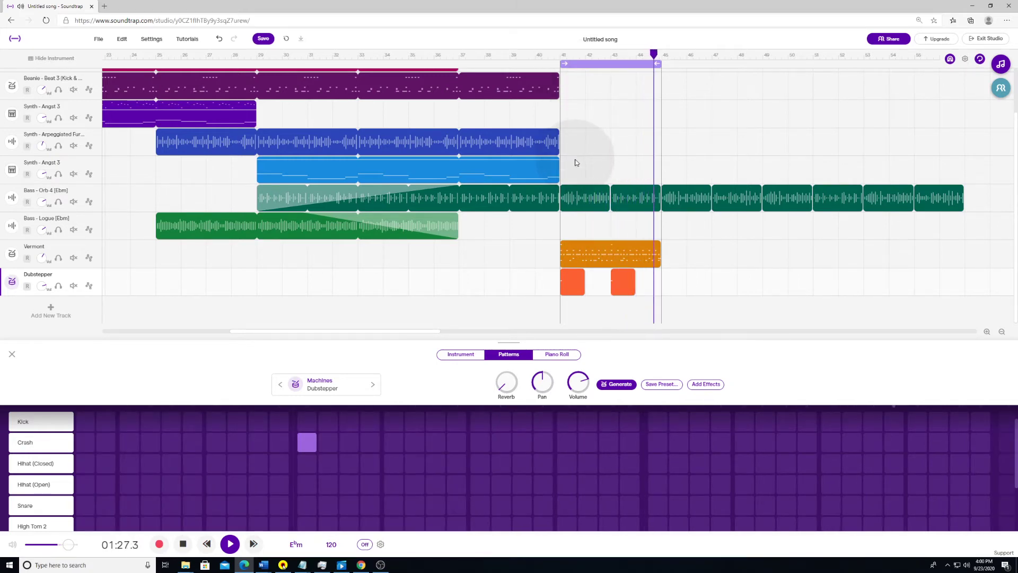
pyautogui.press('space')
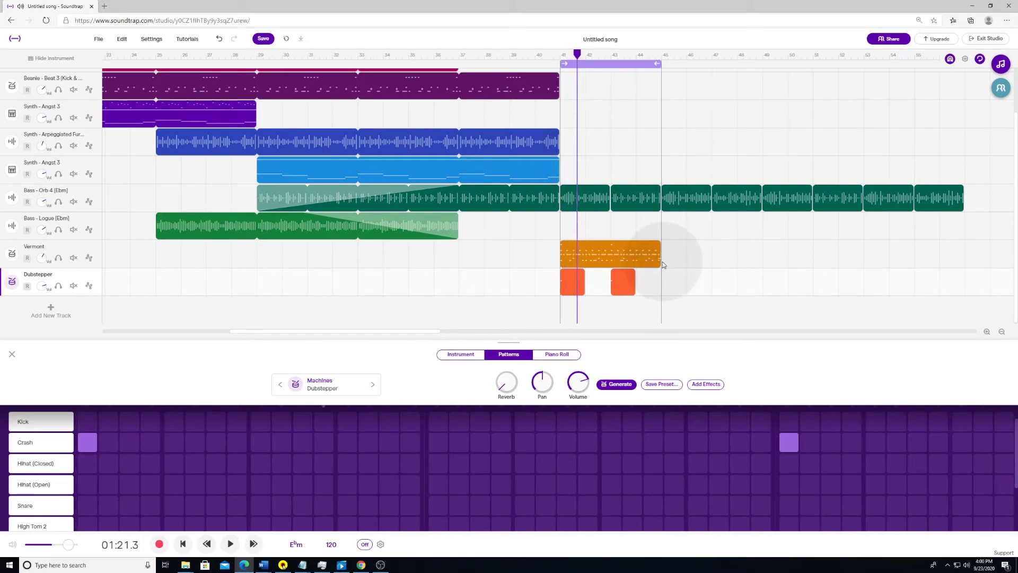
# Select the Vermont pattern, play it, and examine its hits across bars 41 to 44
pyautogui.click(621, 258)
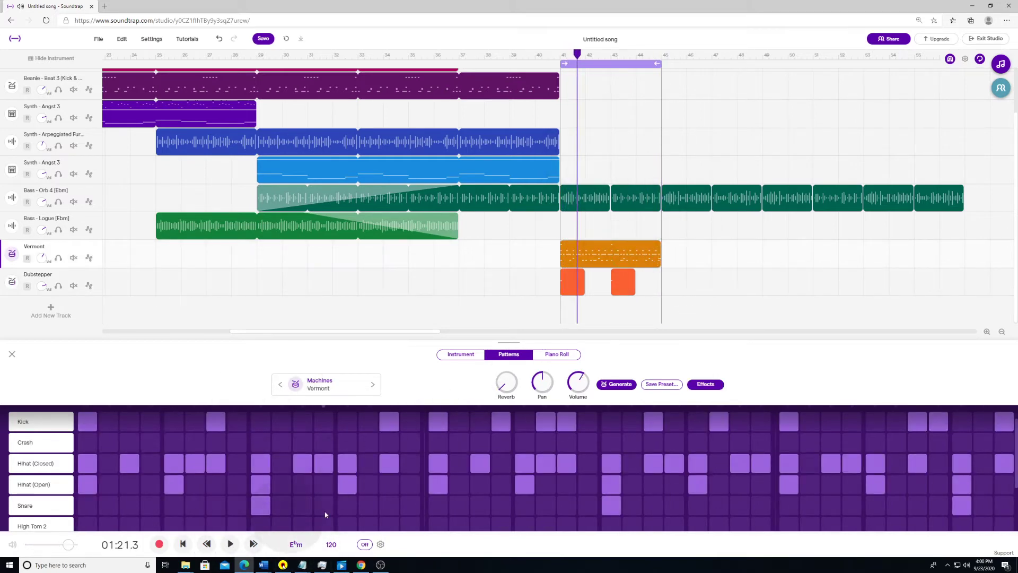
pyautogui.press('space')
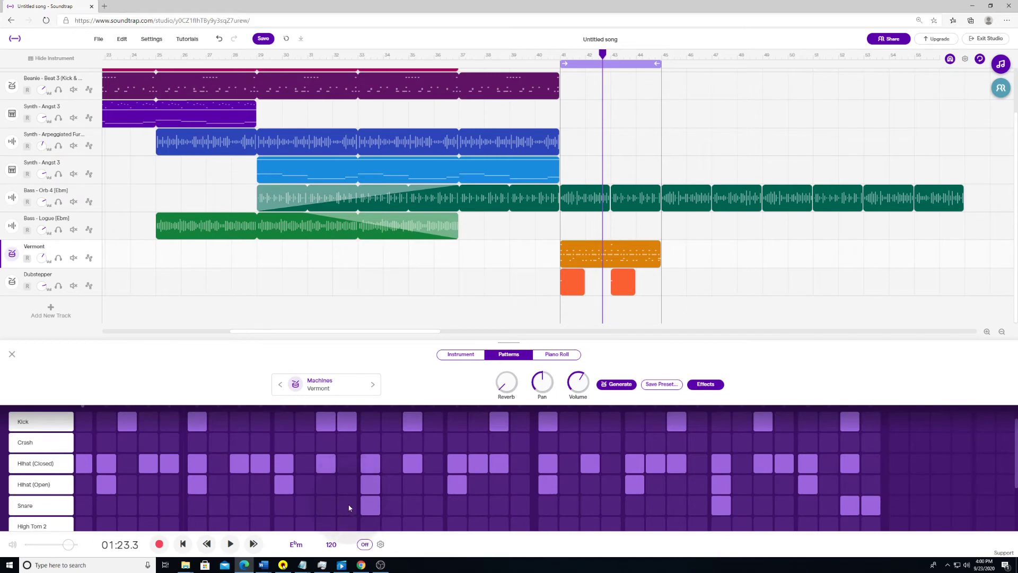
pyautogui.scroll(-1, 348, 504)
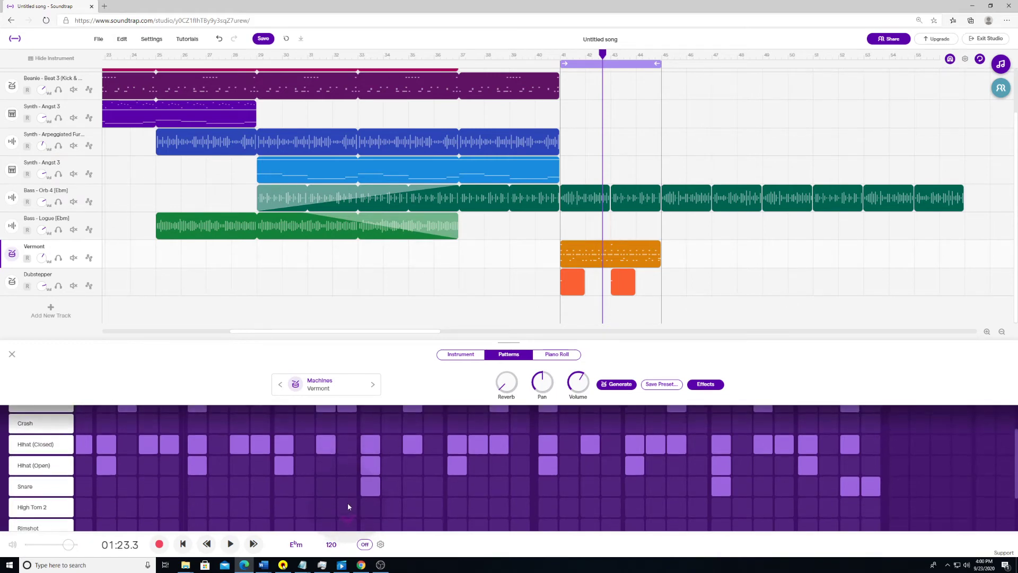
pyautogui.press('Left')
pyautogui.press('Right')
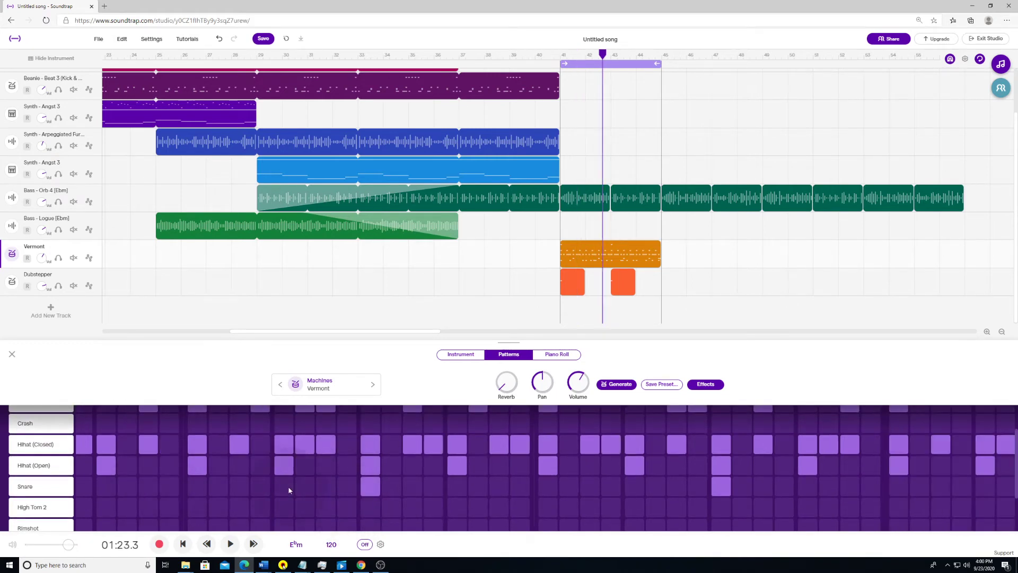
pyautogui.press('Left')
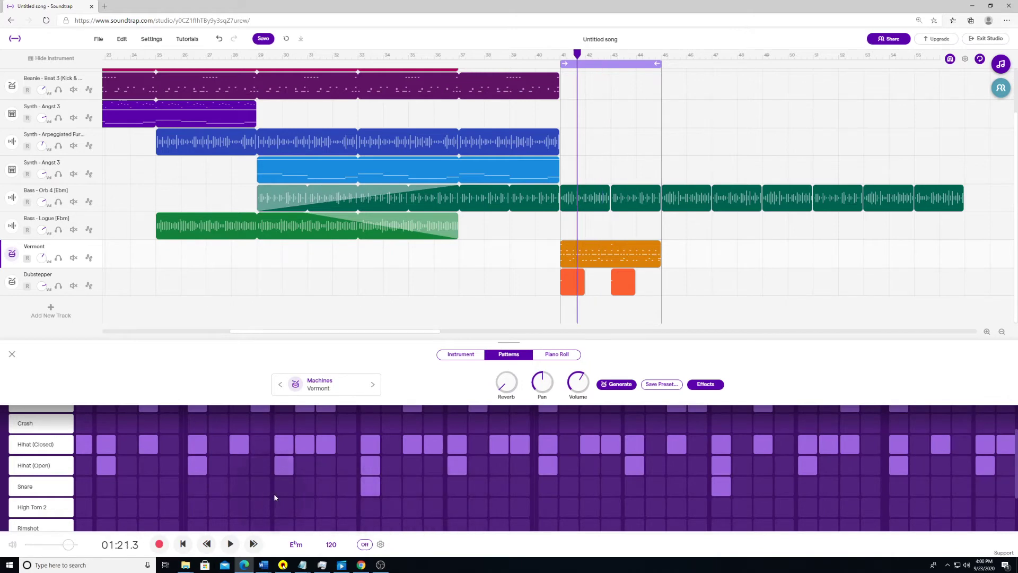
# Try an extra Vermont snare hit just before beat 3 of bar 43, and place it one sixteenth after that beat instead
pyautogui.press('Left')
pyautogui.press('Right')
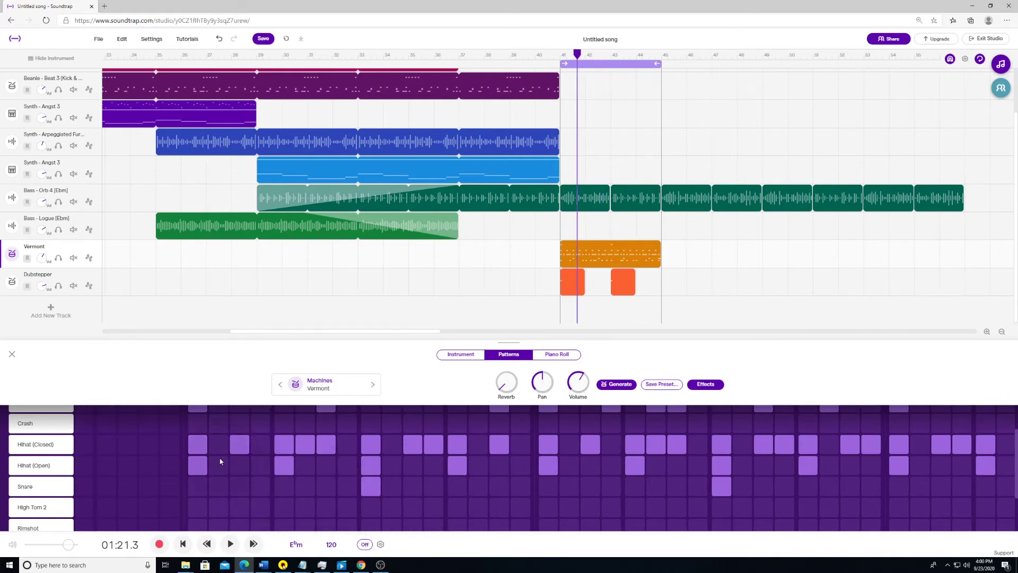
pyautogui.scroll(1, 384, 474)
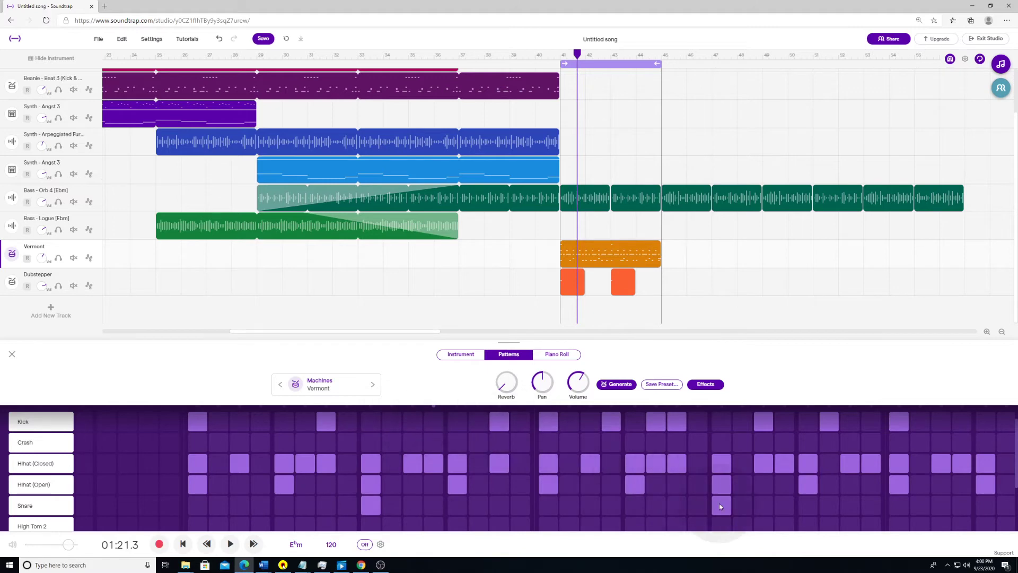
pyautogui.press('Right')
pyautogui.press('Right')
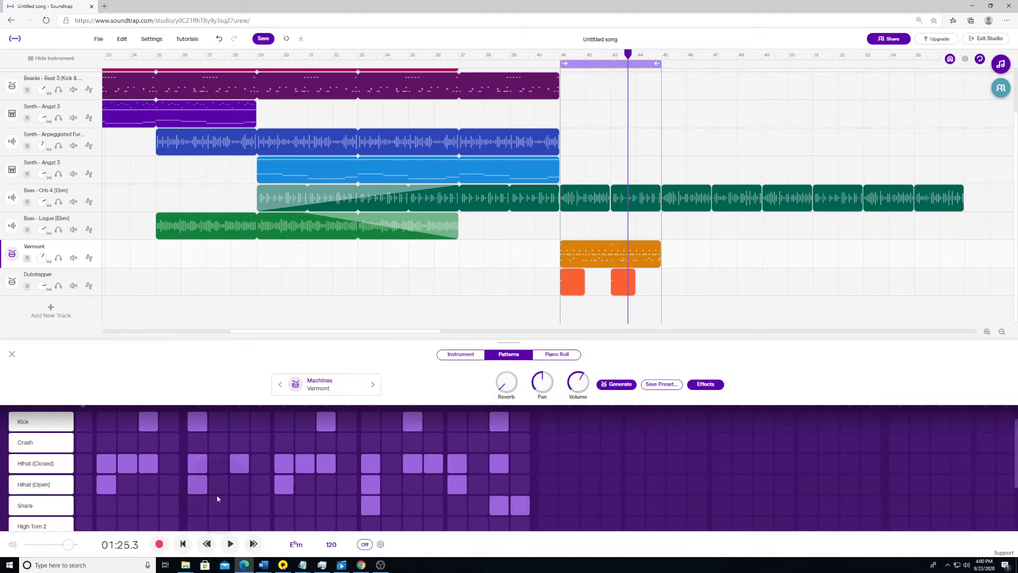
pyautogui.press('Left')
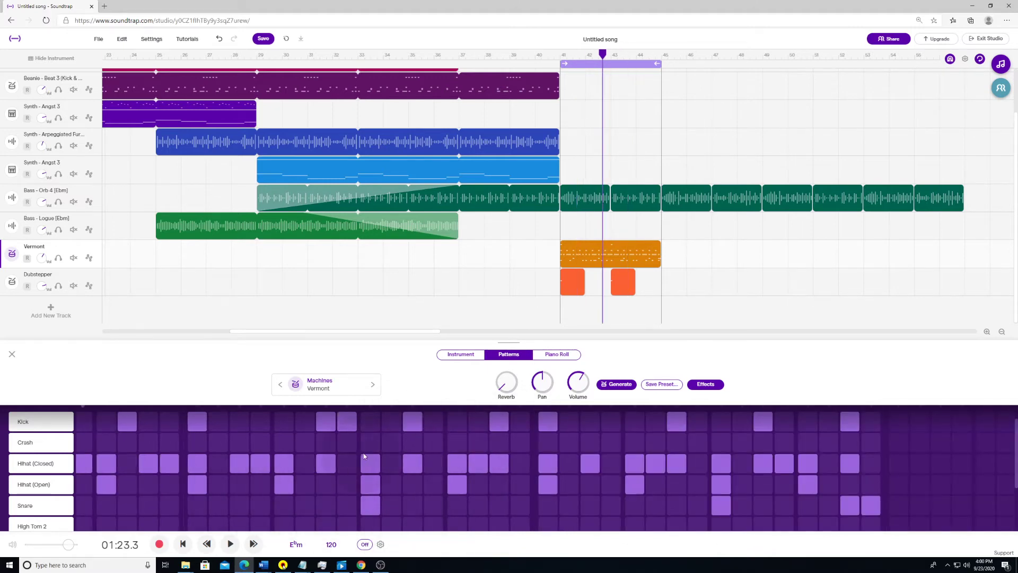
pyautogui.scroll(1, 463, 457)
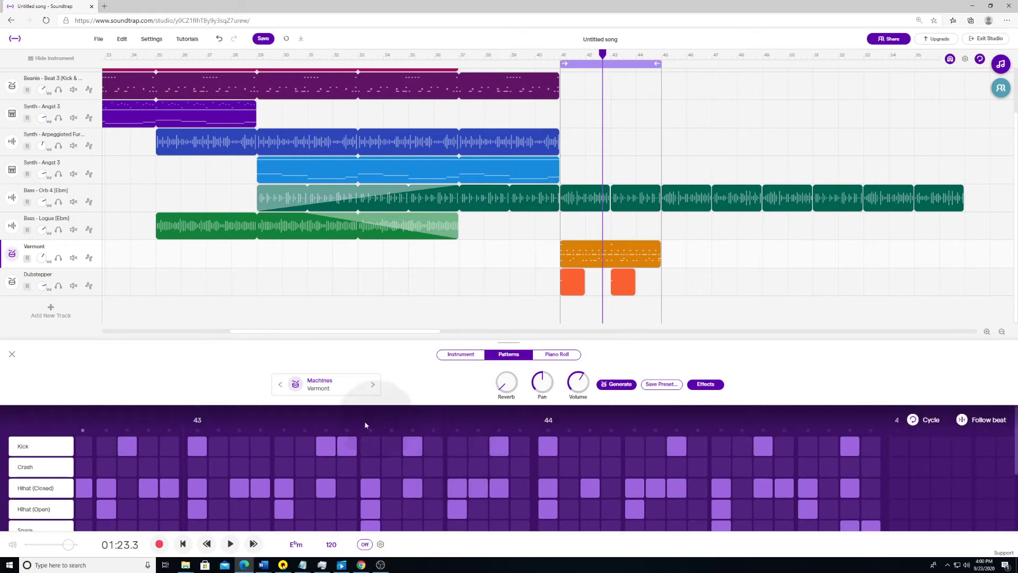
pyautogui.scroll(-2, 212, 422)
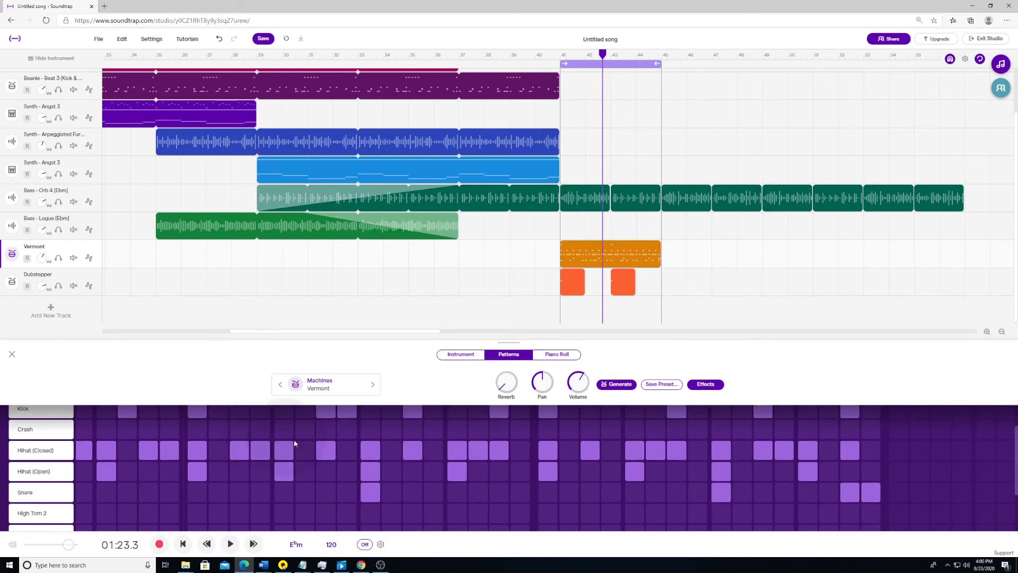
pyautogui.click(347, 492)
pyautogui.press('space')
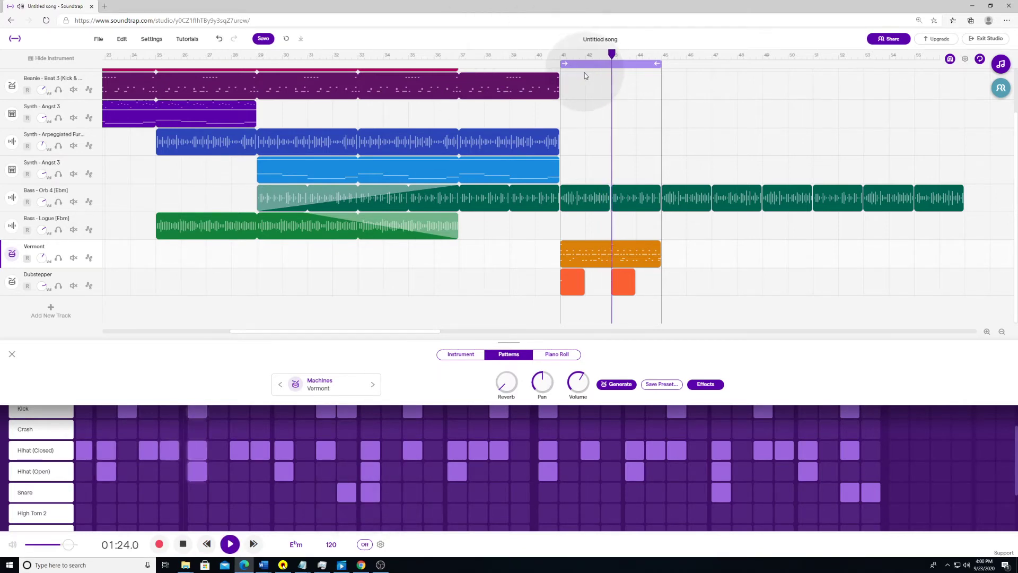
pyautogui.press('space')
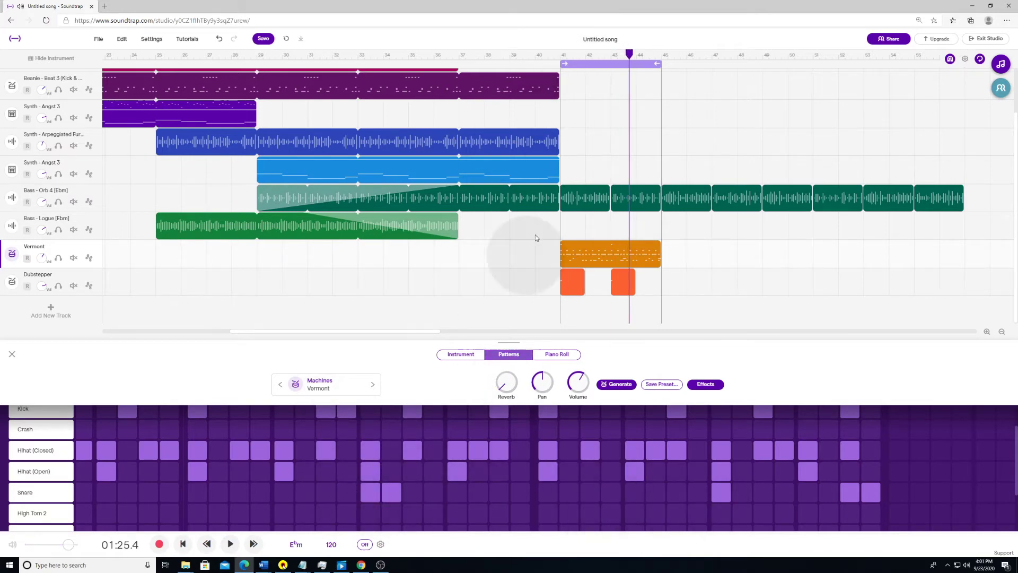
# Add snare hits on the last two sixteenths of bar 42 in the Vermont pattern and play the passage to check them
pyautogui.click(561, 55)
pyautogui.press('space')
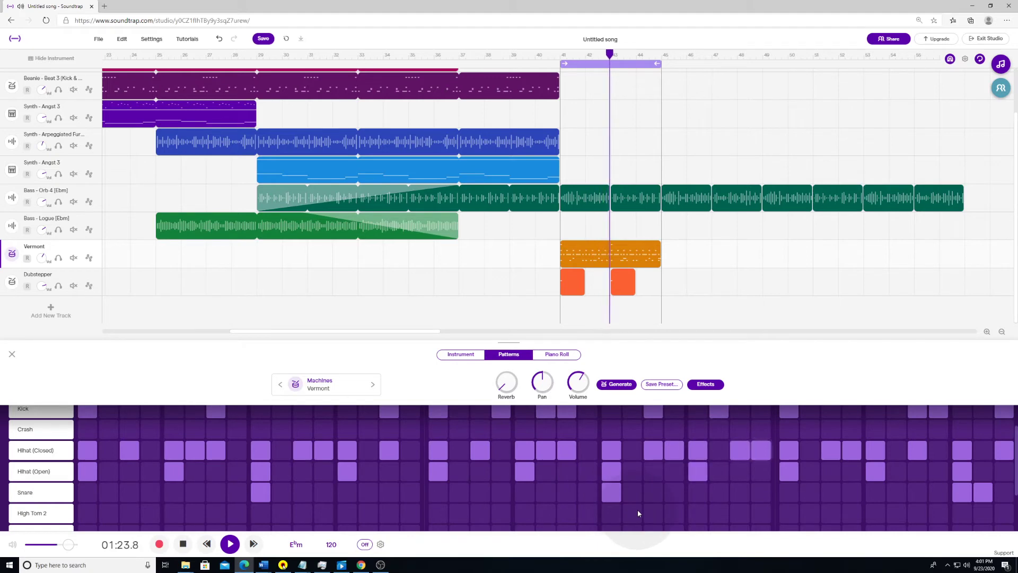
pyautogui.press('space')
pyautogui.click(745, 496)
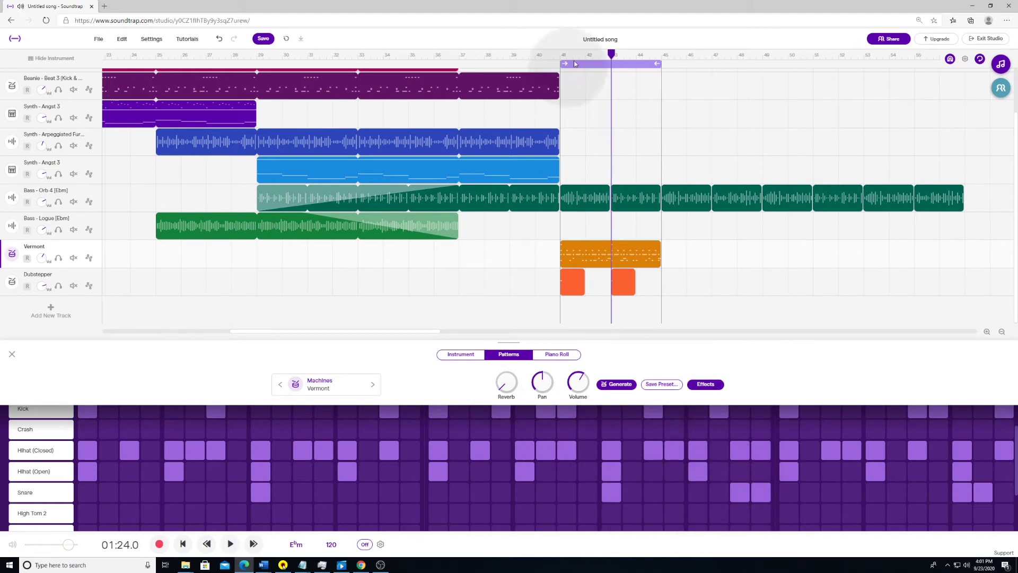
pyautogui.press('space')
pyautogui.click(591, 55)
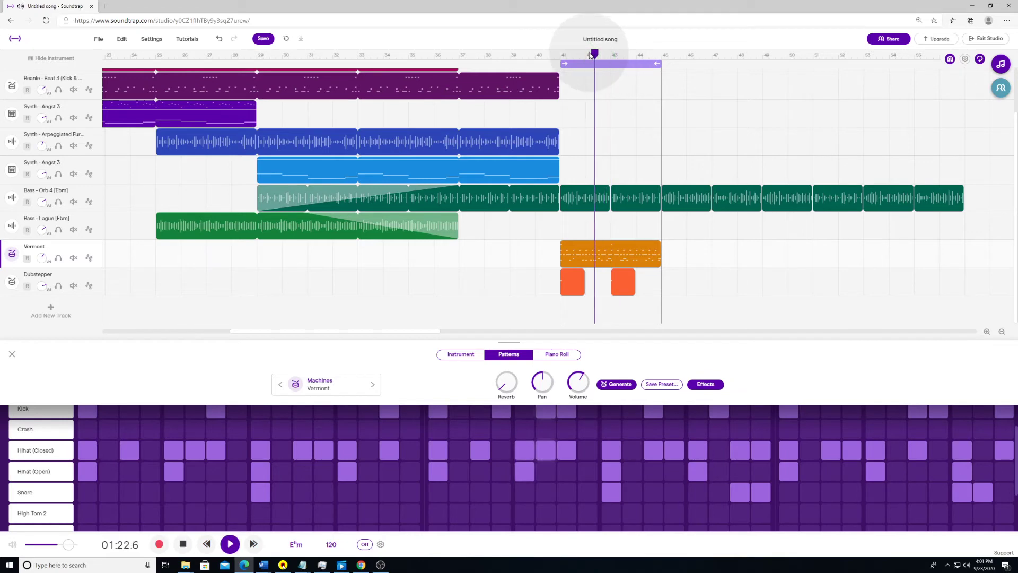
pyautogui.press('space')
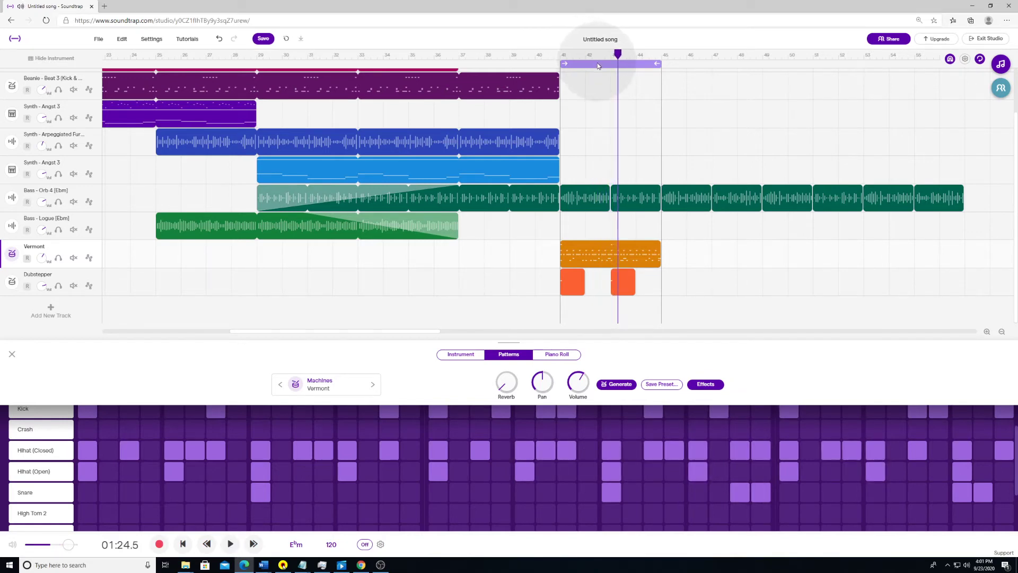
# Add snare hits on the last two sixteenths of bar 43 and on beat 4 of bar 44, playing the loop
pyautogui.press('space')
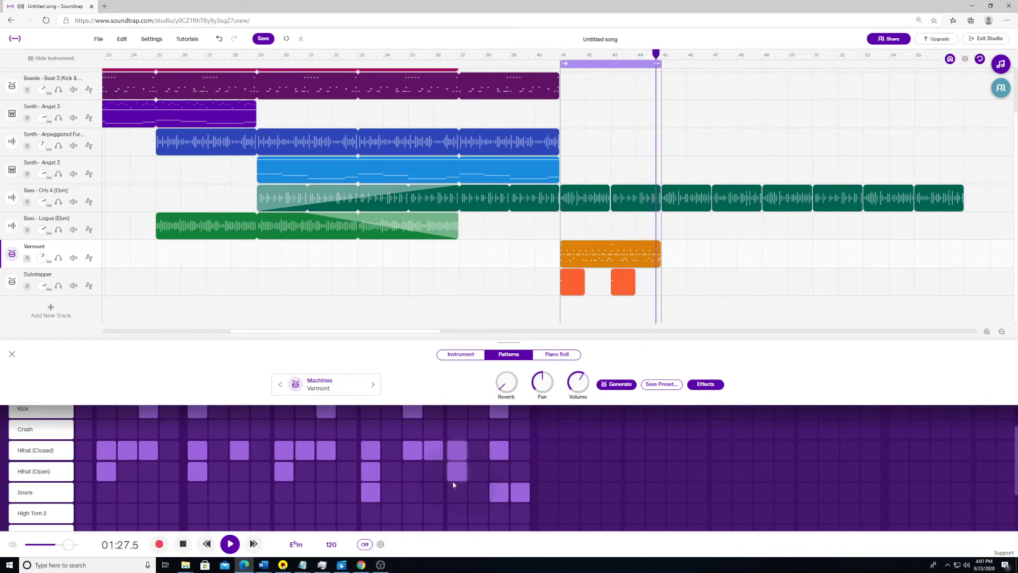
pyautogui.press('space')
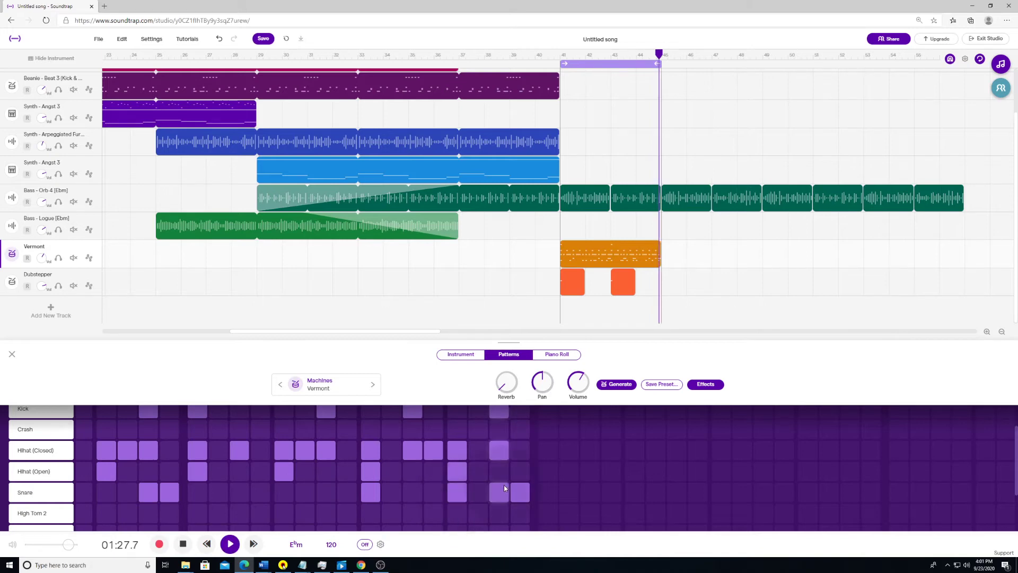
pyautogui.press('space')
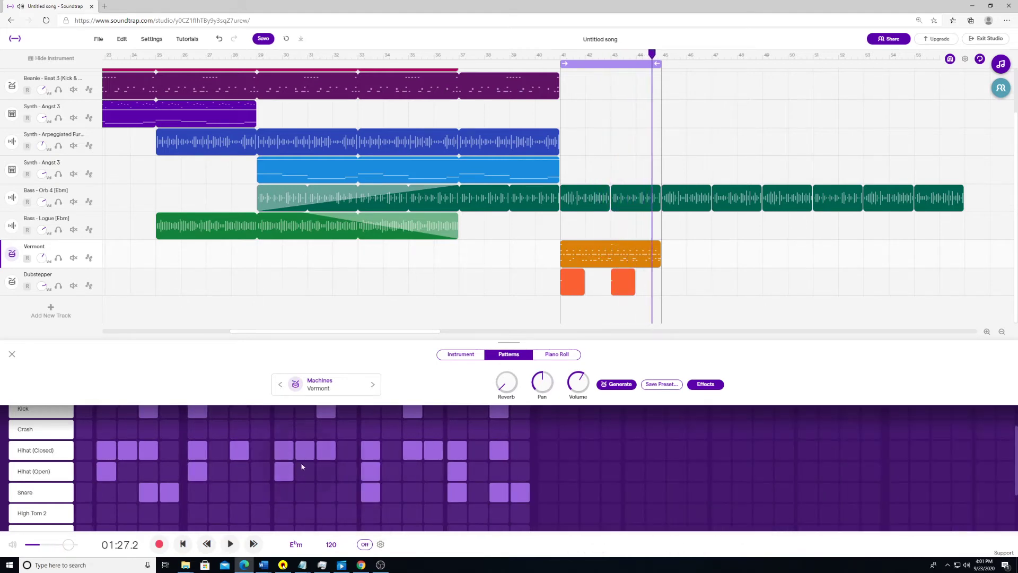
# Add a kick on the last sixteenth of beat 1 and a snare just before beat 3 in bar 44, and play the result
pyautogui.scroll(2, 281, 462)
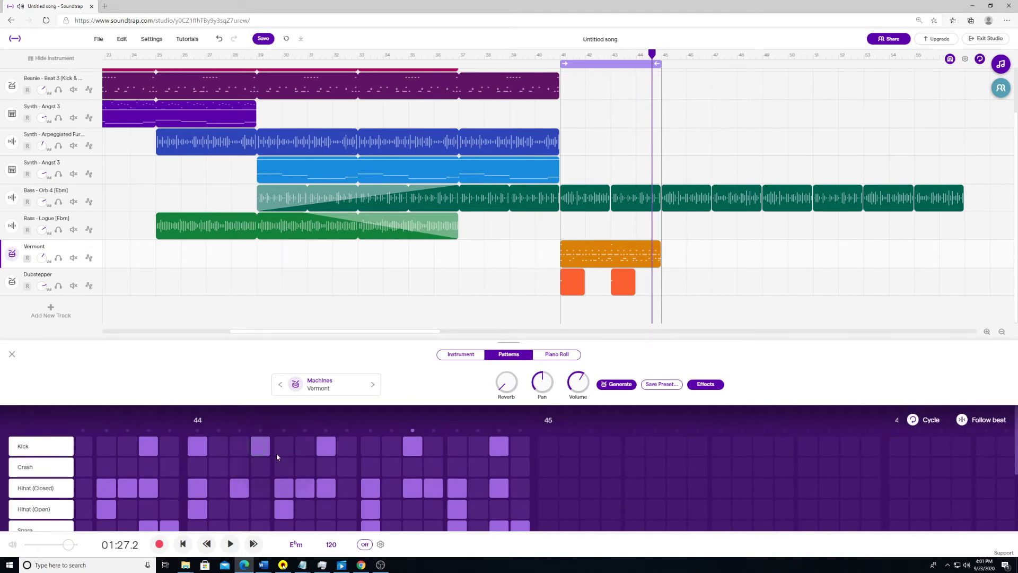
pyautogui.click(255, 445)
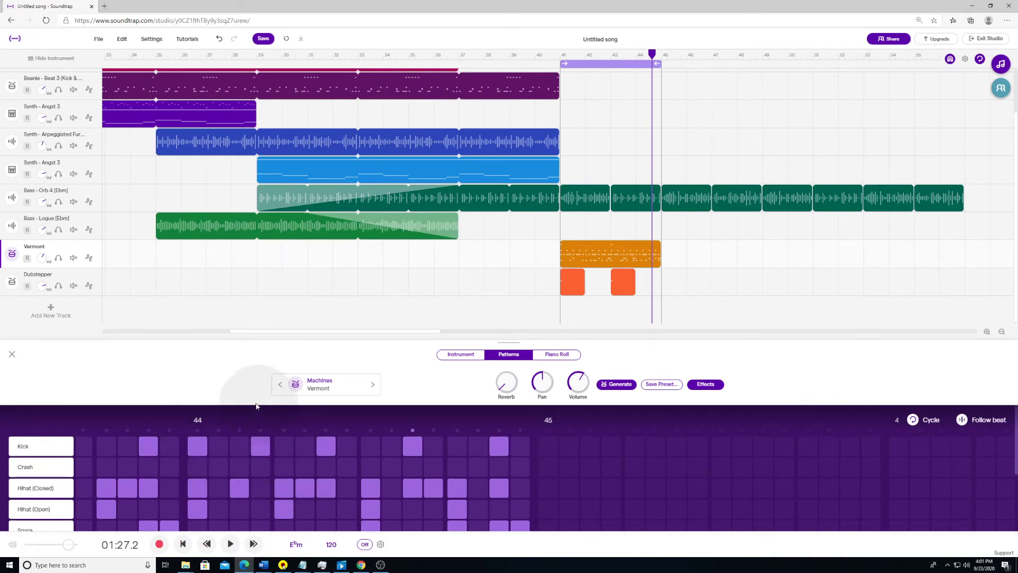
pyautogui.scroll(-2, 346, 425)
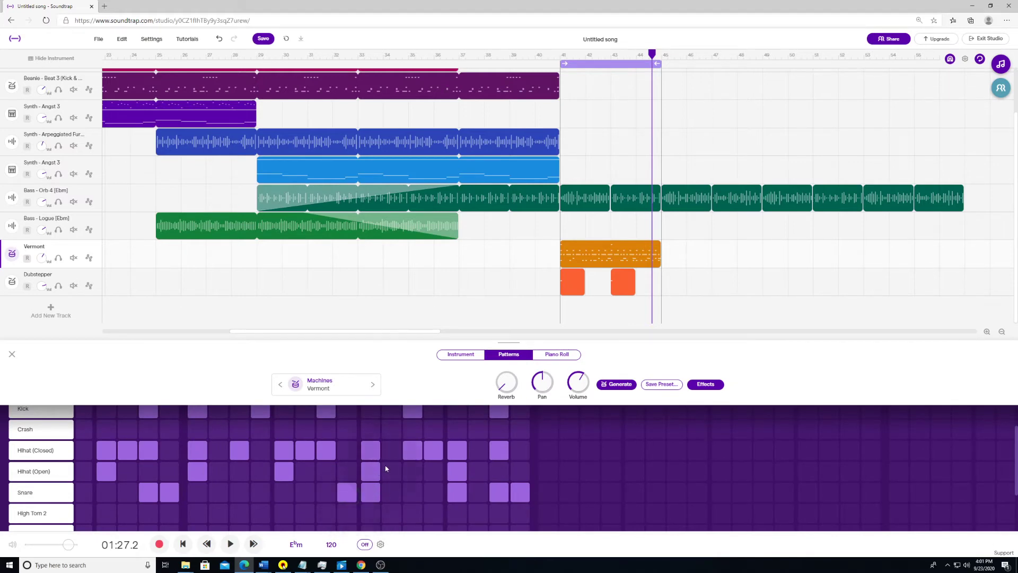
pyautogui.scroll(1, 385, 469)
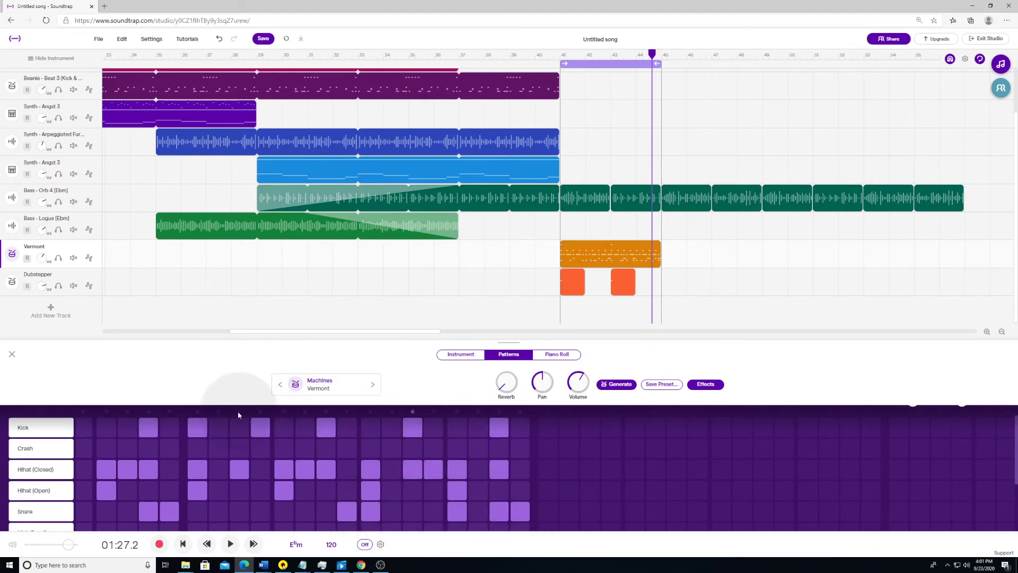
pyautogui.click(626, 53)
pyautogui.press('space')
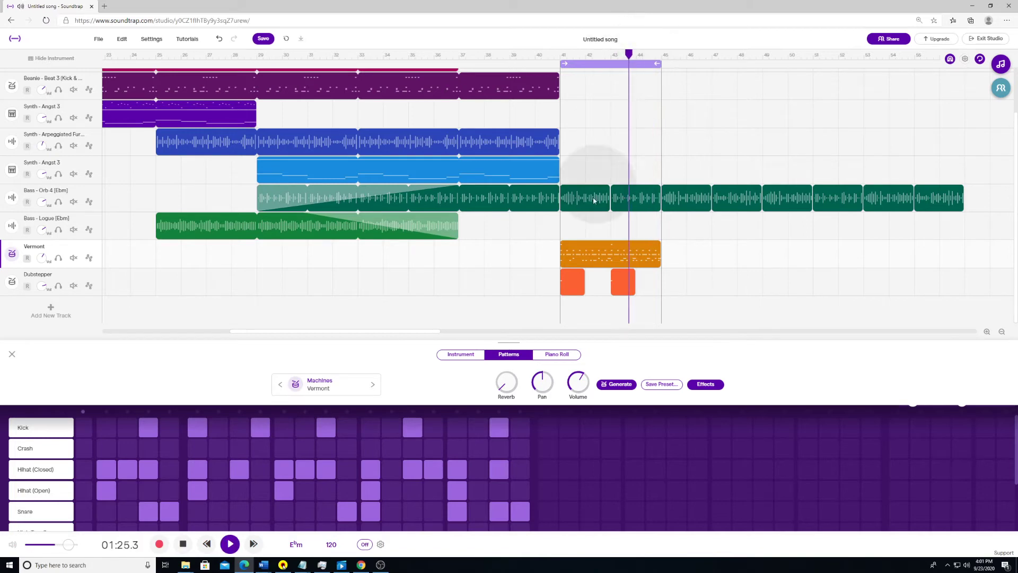
pyautogui.scroll(-1, 519, 466)
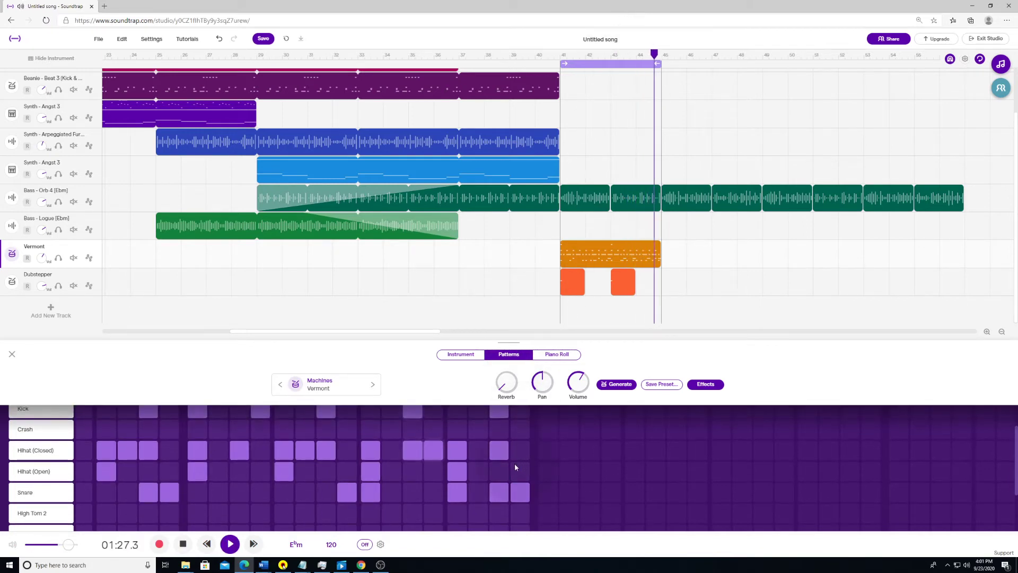
pyautogui.press('space')
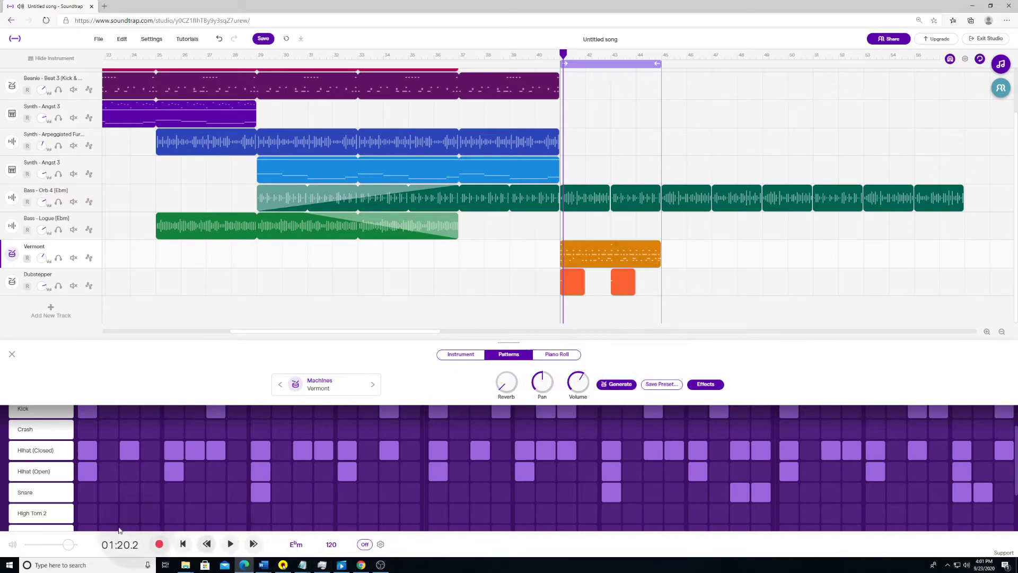
# Move the extra bar 44 snare to just after beat 3, and replace bar 43's second-to-last sixteenth snare with one on bar 44's first beat
pyautogui.click(643, 54)
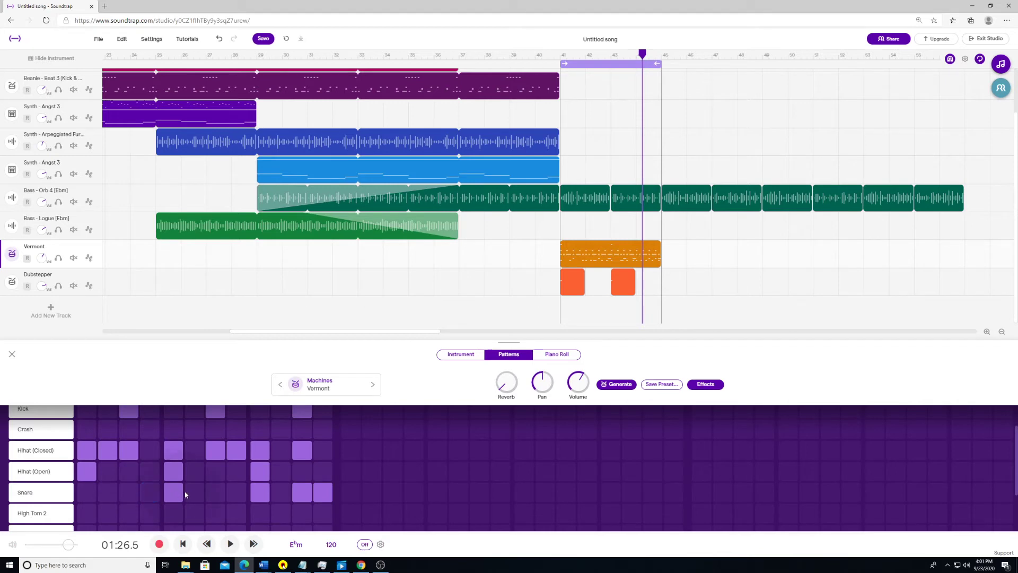
pyautogui.click(629, 55)
pyautogui.press('space')
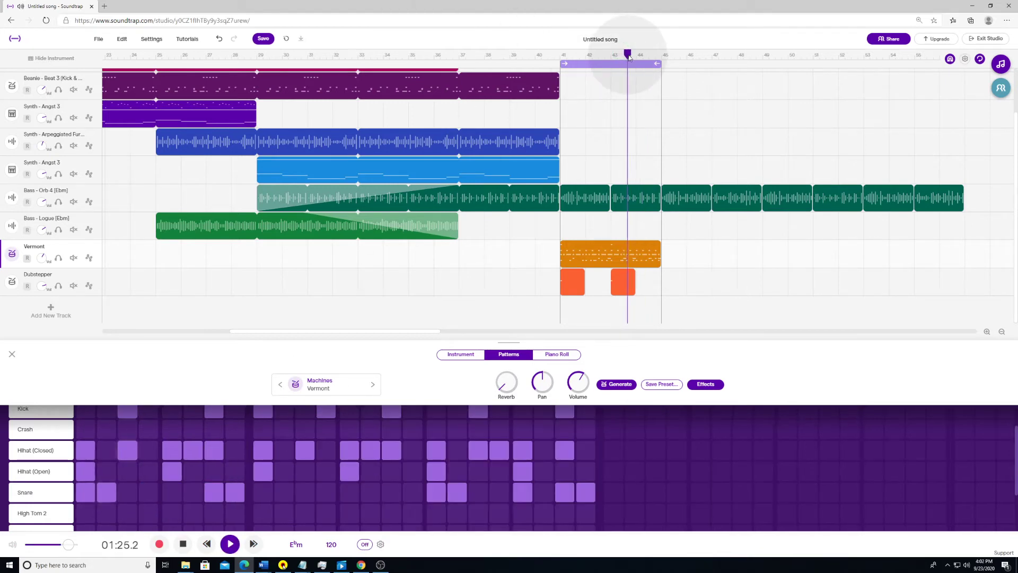
pyautogui.press('space')
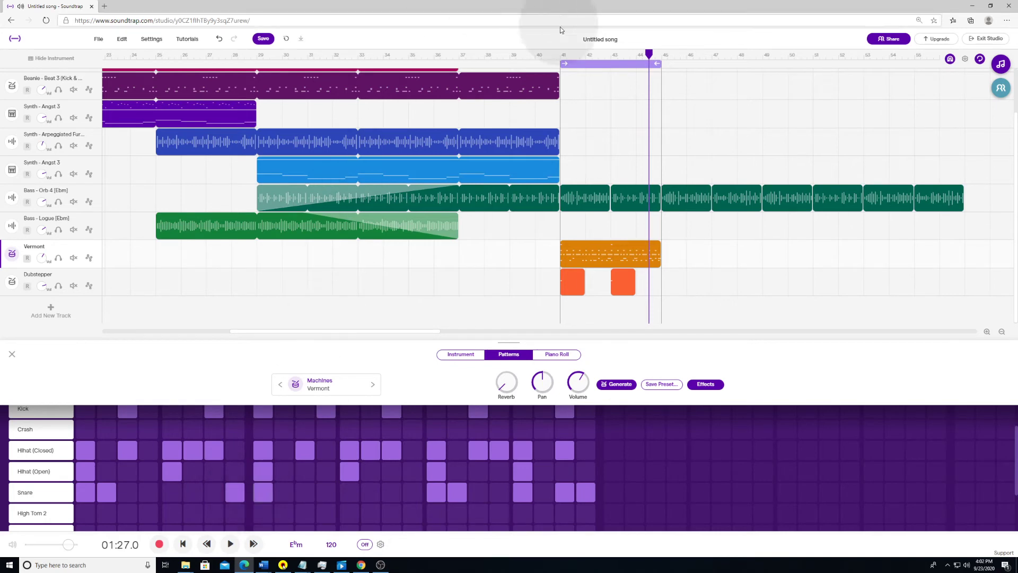
# Play the edited beat from late in bar 43 and raise the Vermont track's reverb slightly while it loops
pyautogui.click(610, 55)
pyautogui.click(631, 55)
pyautogui.press('space')
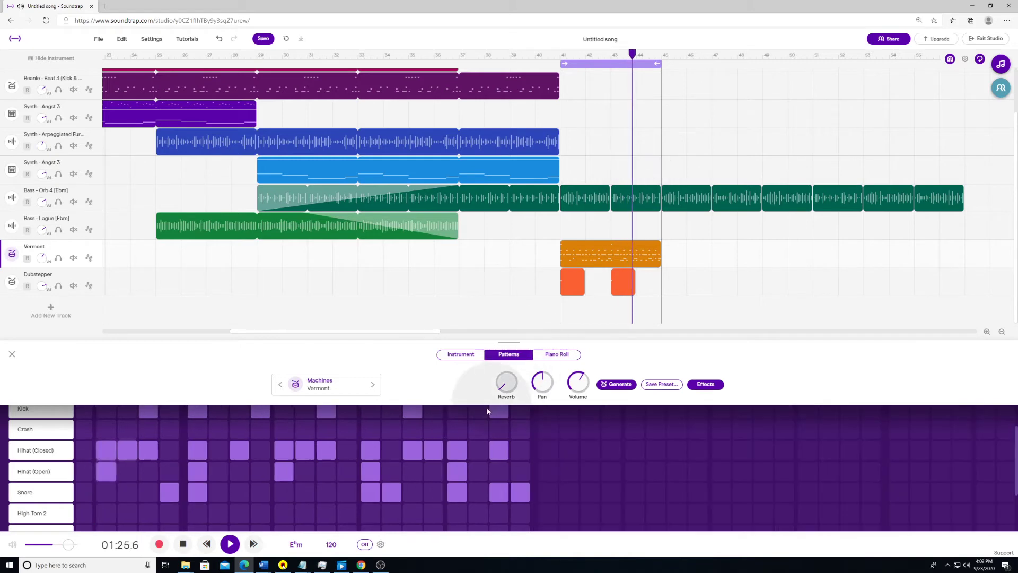
pyautogui.moveTo(502, 385); pyautogui.dragTo(500, 358)
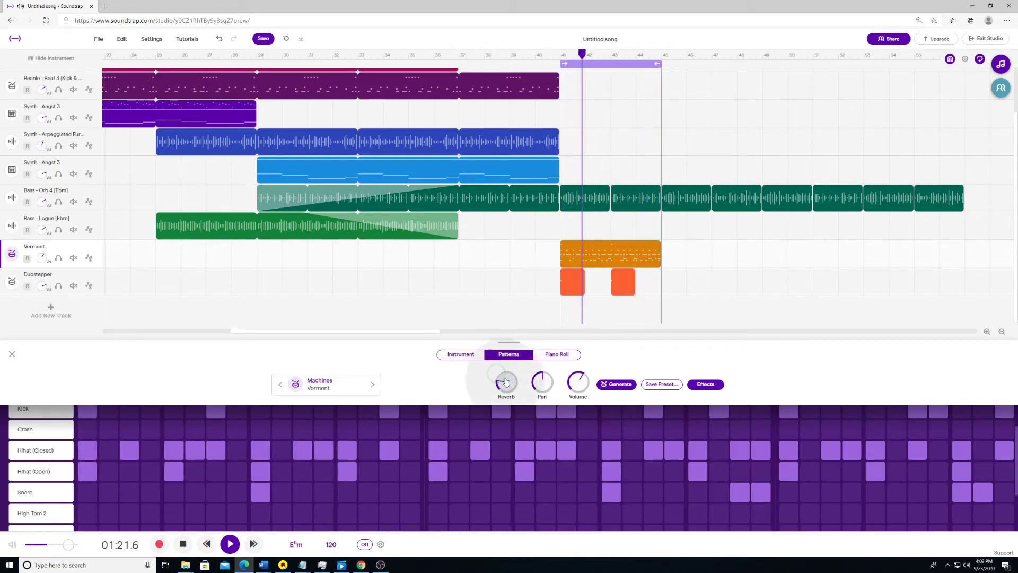
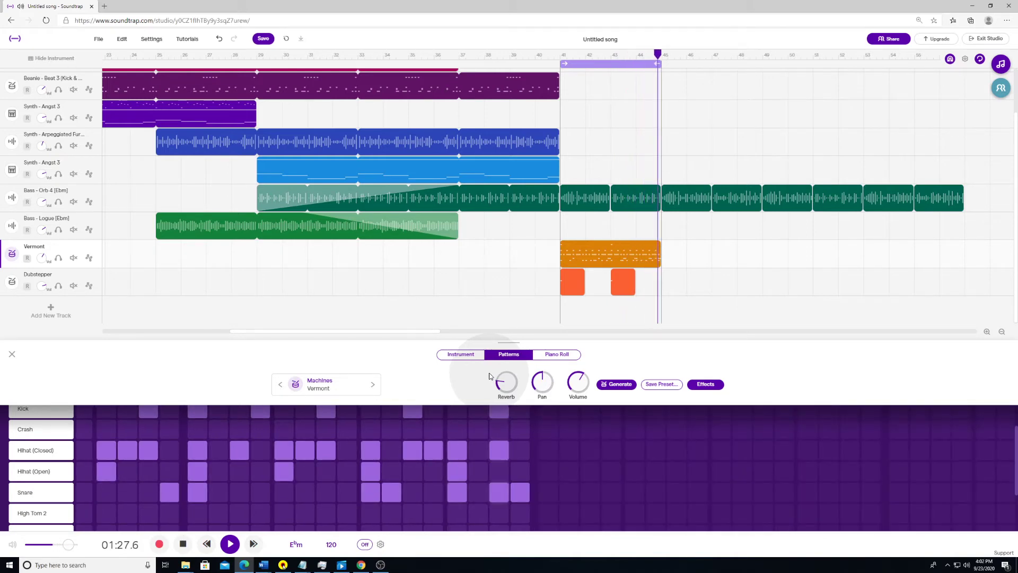
pyautogui.press('space')
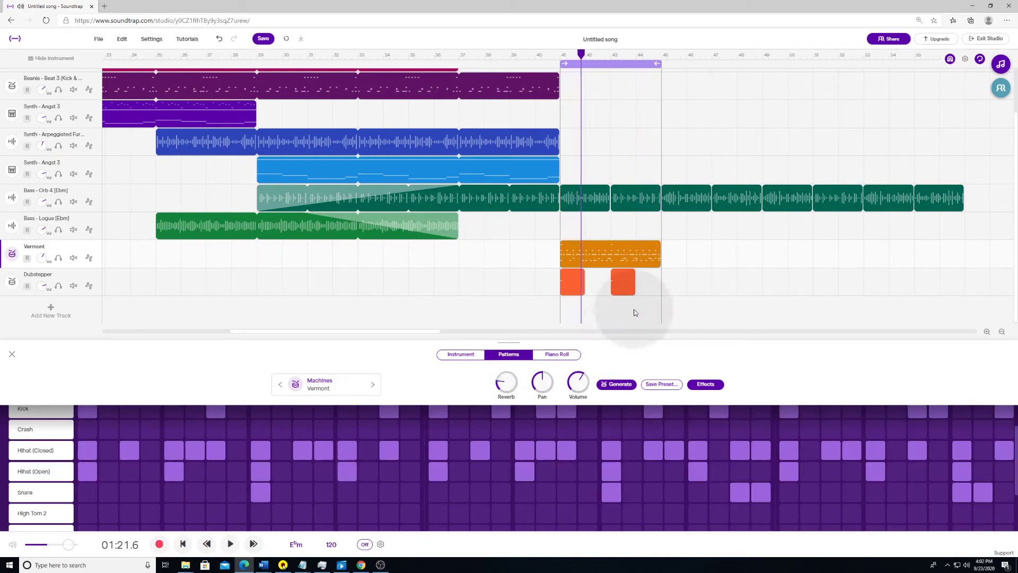
# Loop the Vermont drum region once more so it extends to the start of bar 49
pyautogui.moveTo(638, 261)
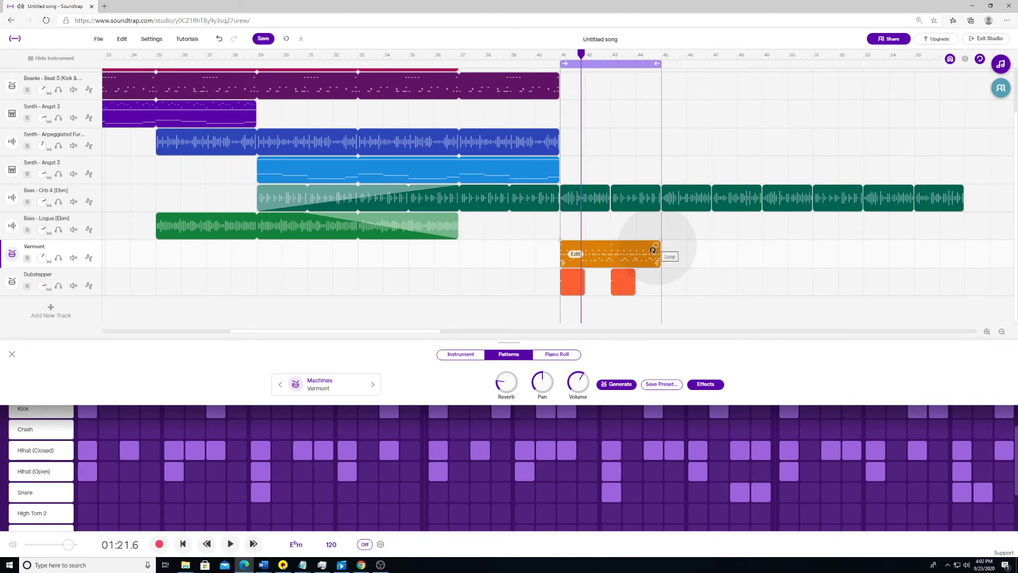
pyautogui.moveTo(656, 243); pyautogui.dragTo(765, 247)
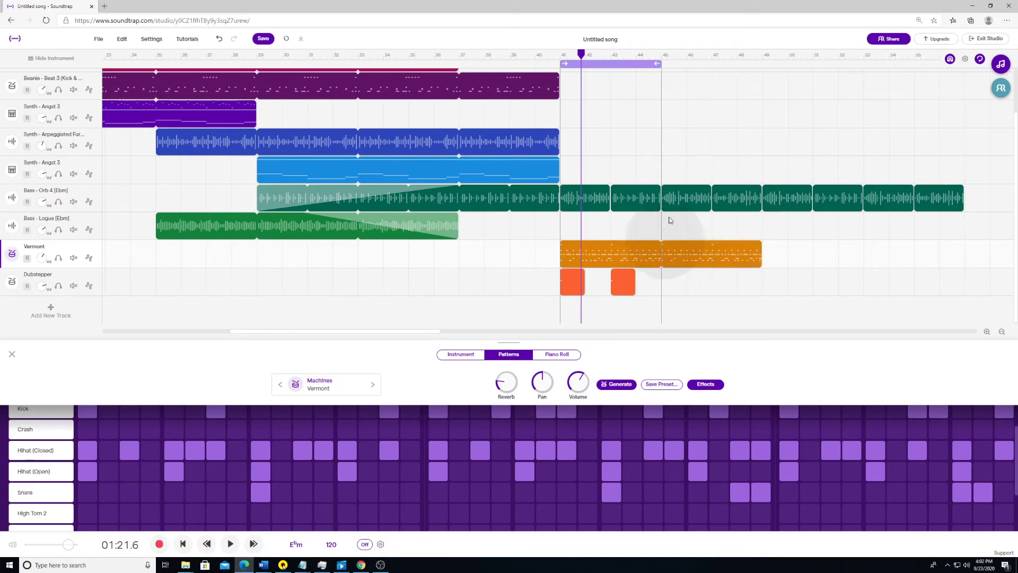
pyautogui.scroll(1, 707, 253)
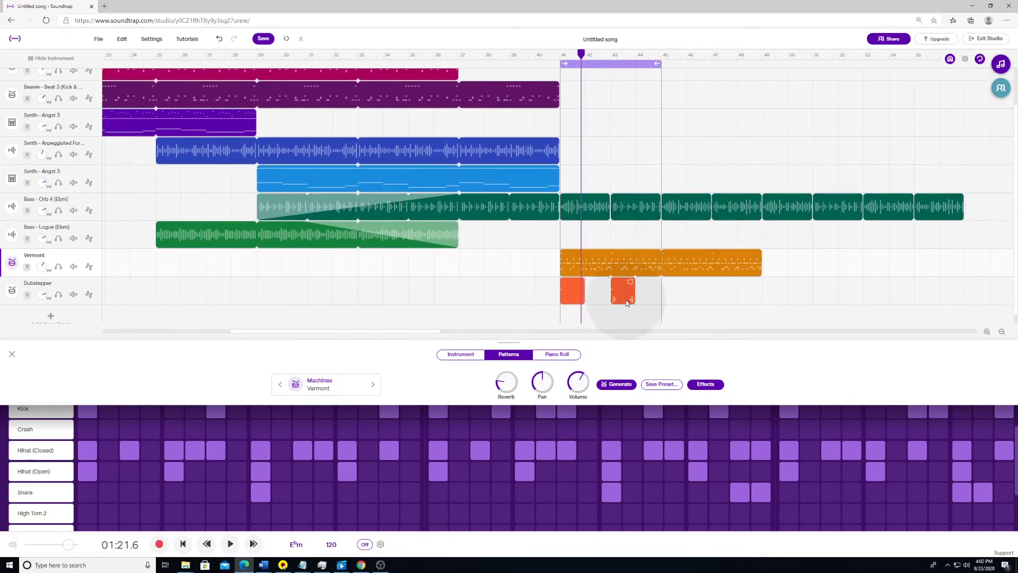
pyautogui.moveTo(630, 283)
pyautogui.mouseDown()
pyautogui.moveTo(708, 282)
pyautogui.moveTo(636, 288)
pyautogui.mouseUp()
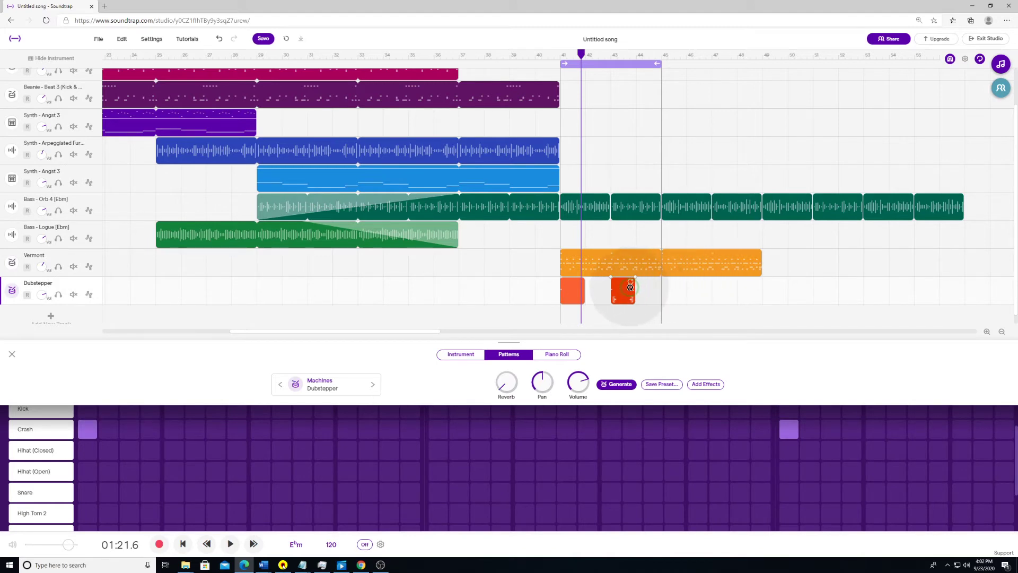
pyautogui.click(562, 292)
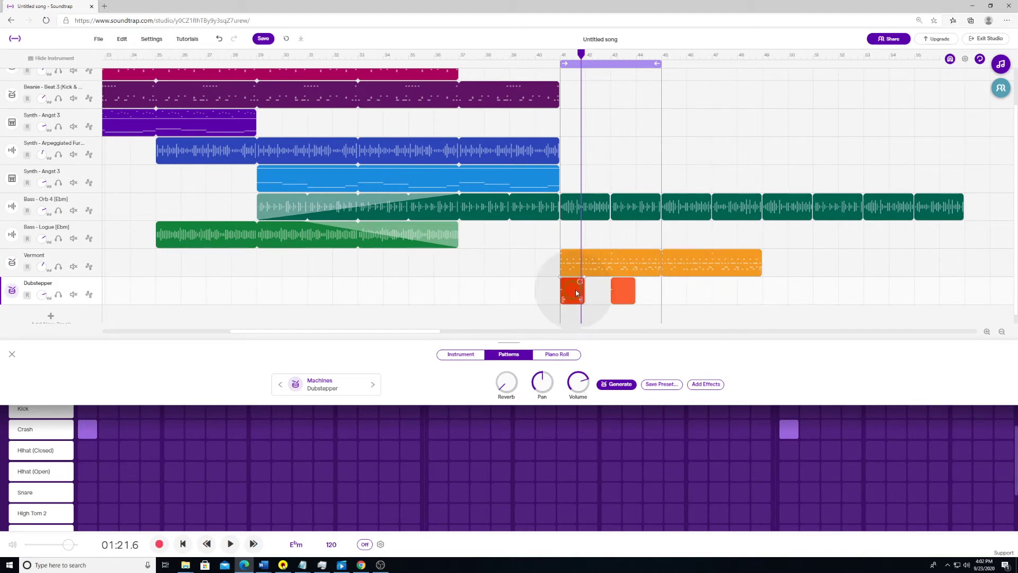
pyautogui.click(578, 265)
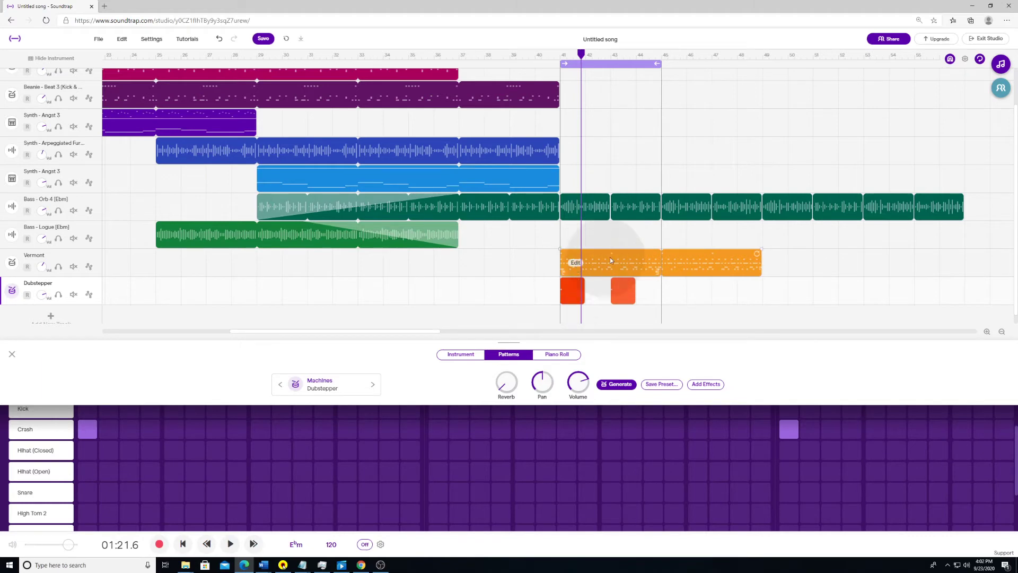
pyautogui.moveTo(758, 254)
pyautogui.mouseDown()
pyautogui.moveTo(662, 253)
pyautogui.moveTo(774, 254)
pyautogui.moveTo(765, 253)
pyautogui.mouseUp()
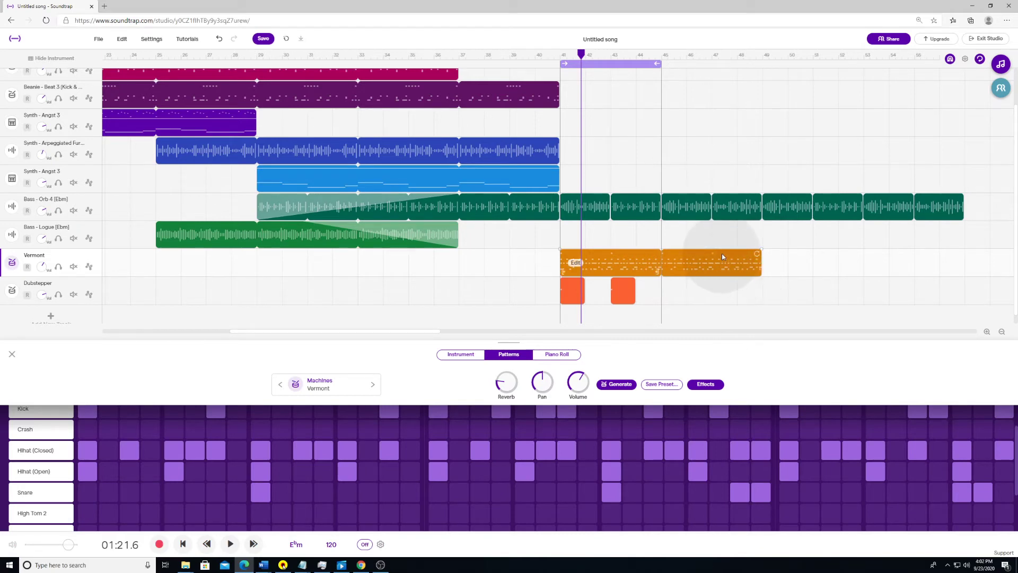
# Copy the first Dubstepper region and paste it on the same track at bars 45 and 47
pyautogui.click(574, 297)
pyautogui.click(573, 293)
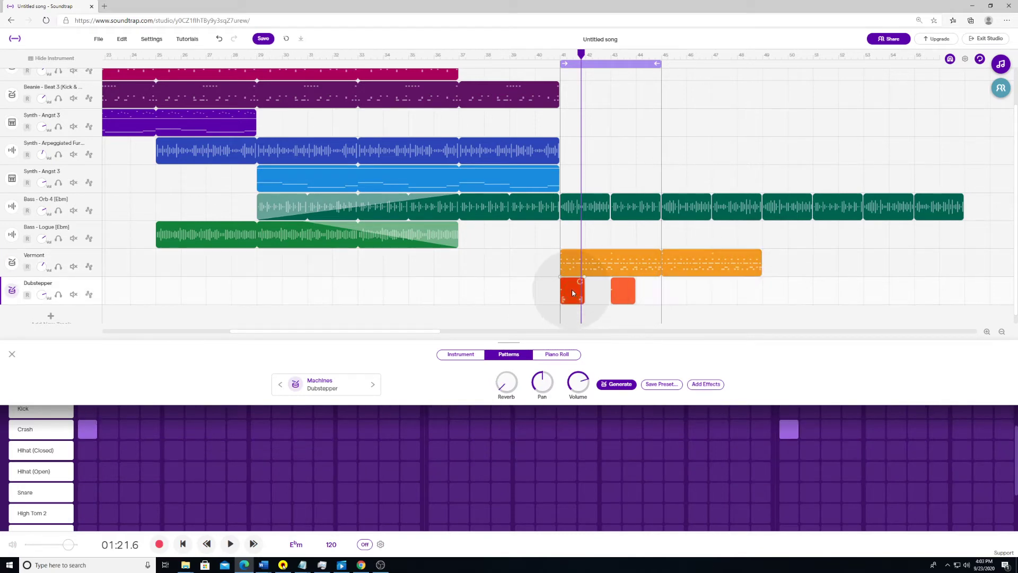
pyautogui.rightClick(573, 293)
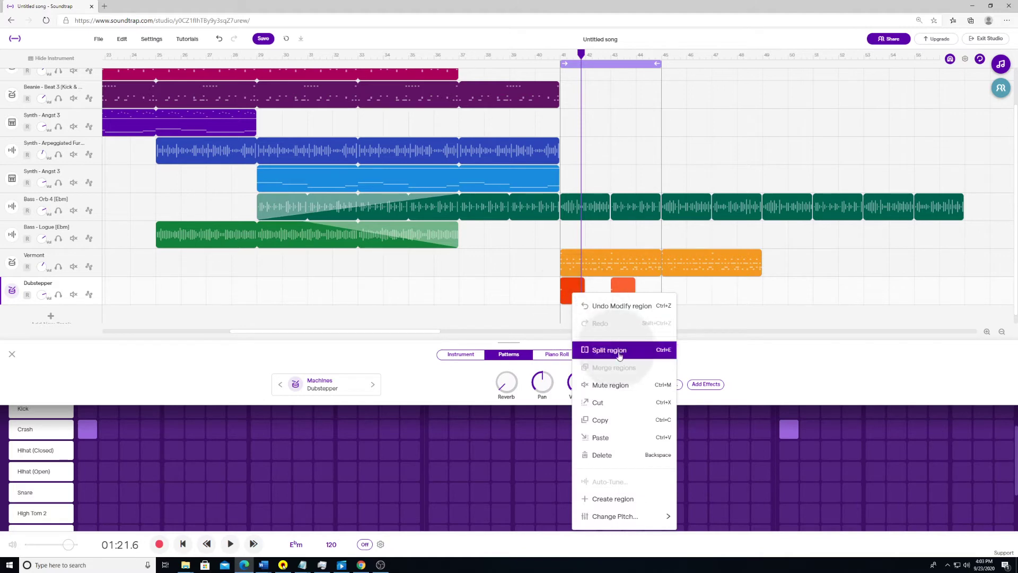
pyautogui.click(600, 420)
pyautogui.click(674, 301)
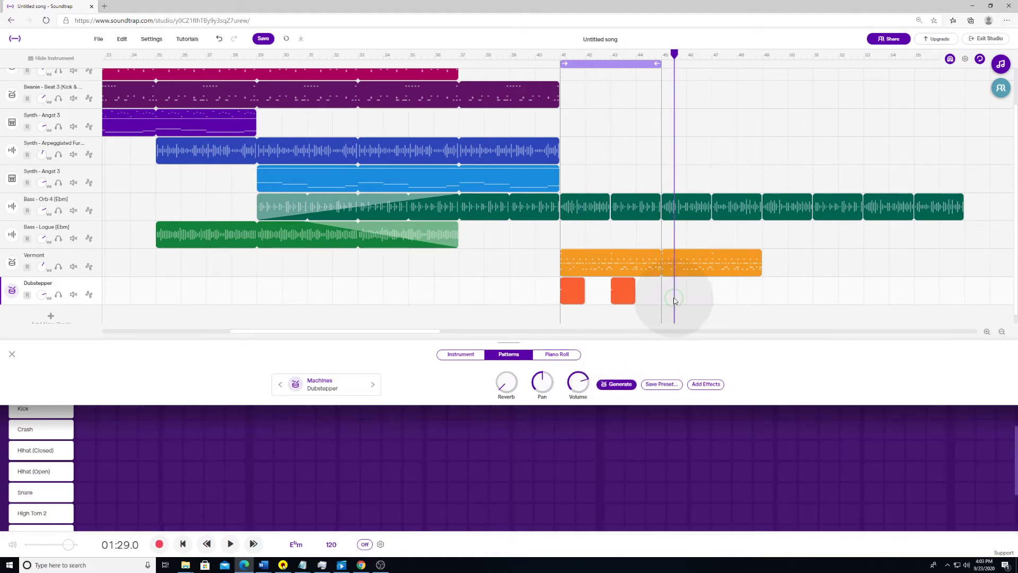
pyautogui.rightClick(671, 302)
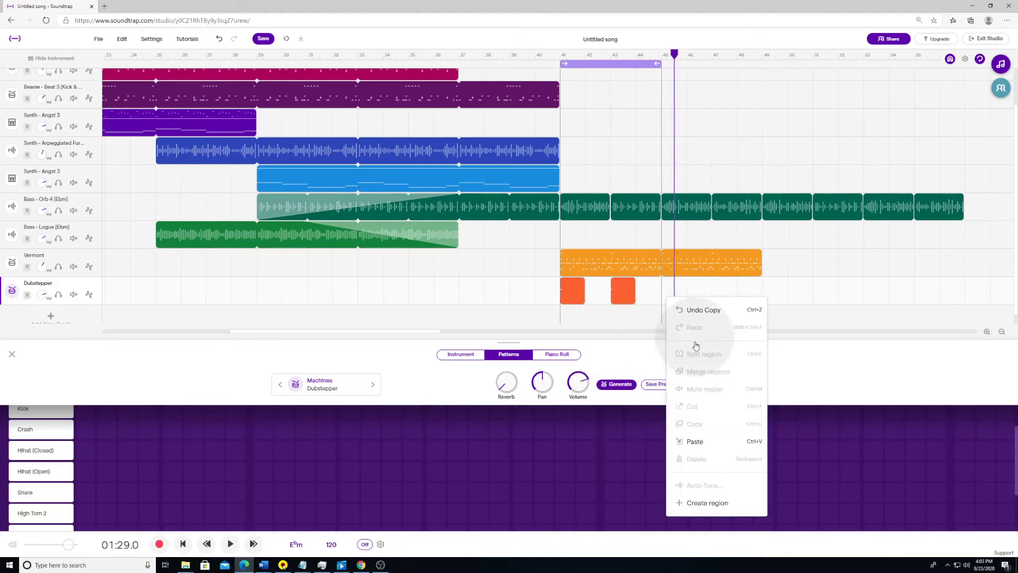
pyautogui.click(684, 441)
pyautogui.moveTo(687, 291); pyautogui.dragTo(679, 297)
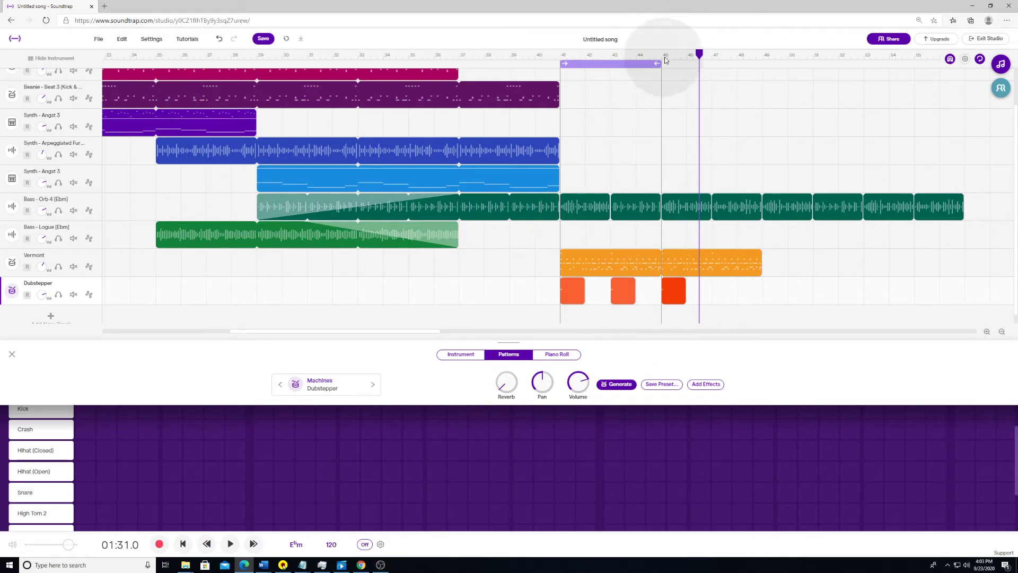
pyautogui.click(718, 291)
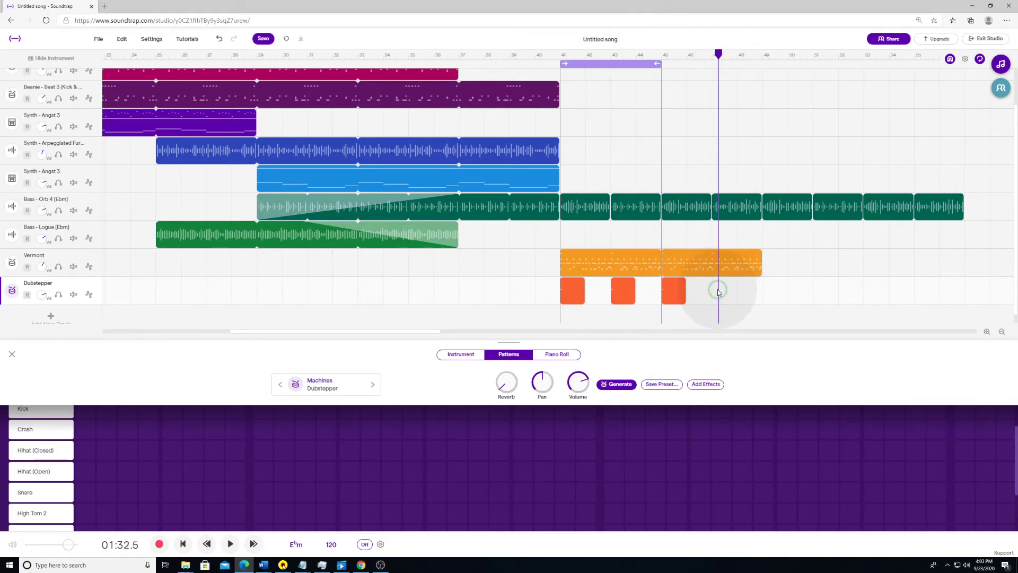
pyautogui.hotkey('ctrl', 'v')
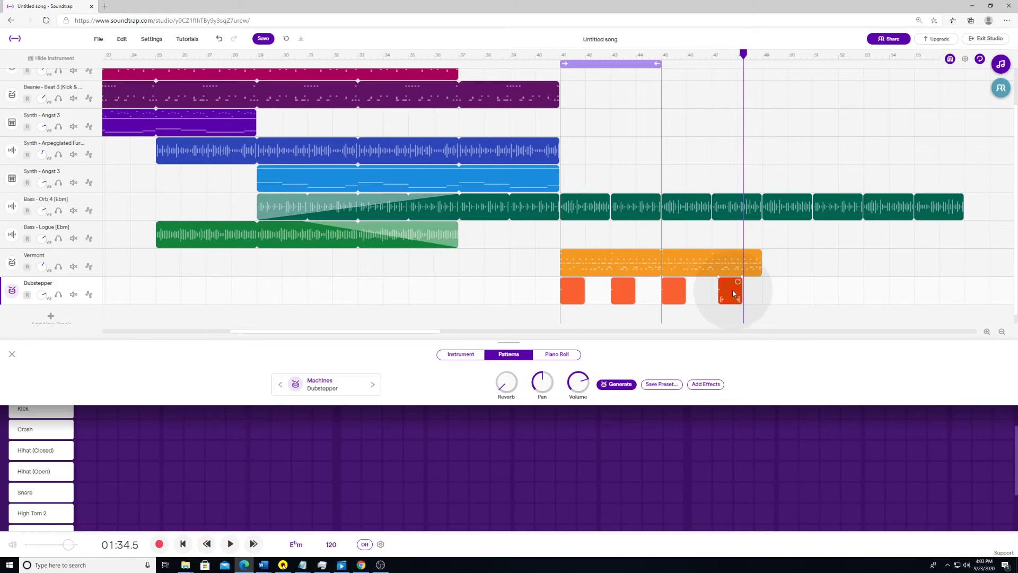
# Extend the end of the cycle range to bar 49 and play the section from bar 41
pyautogui.moveTo(663, 65); pyautogui.dragTo(759, 74)
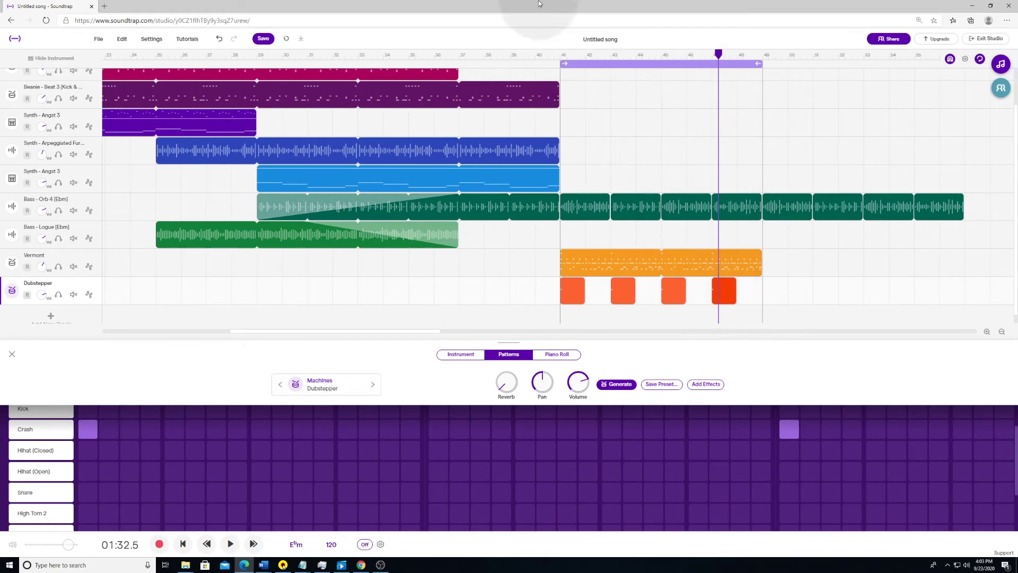
pyautogui.click(561, 55)
pyautogui.press('space')
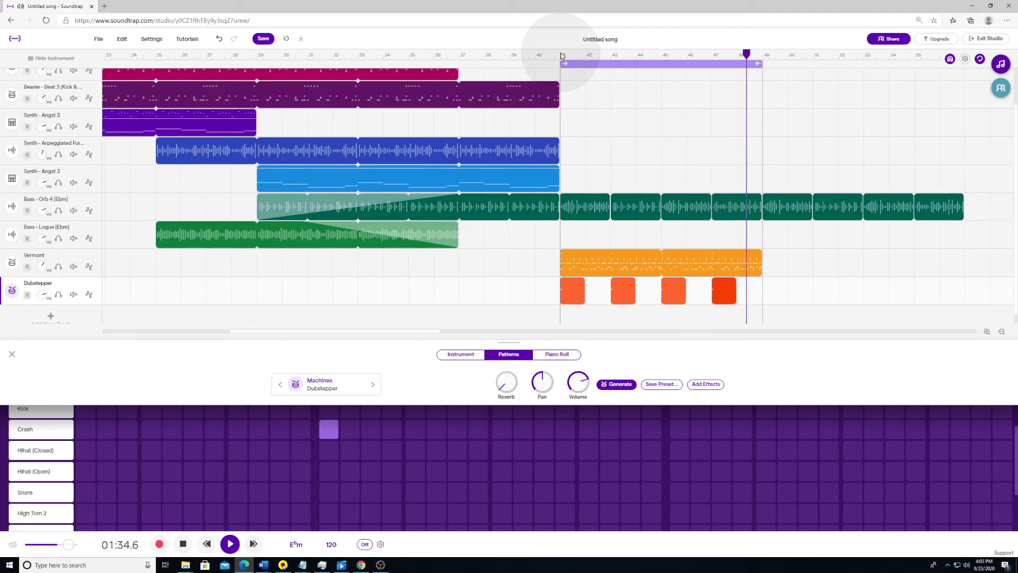
pyautogui.press('space')
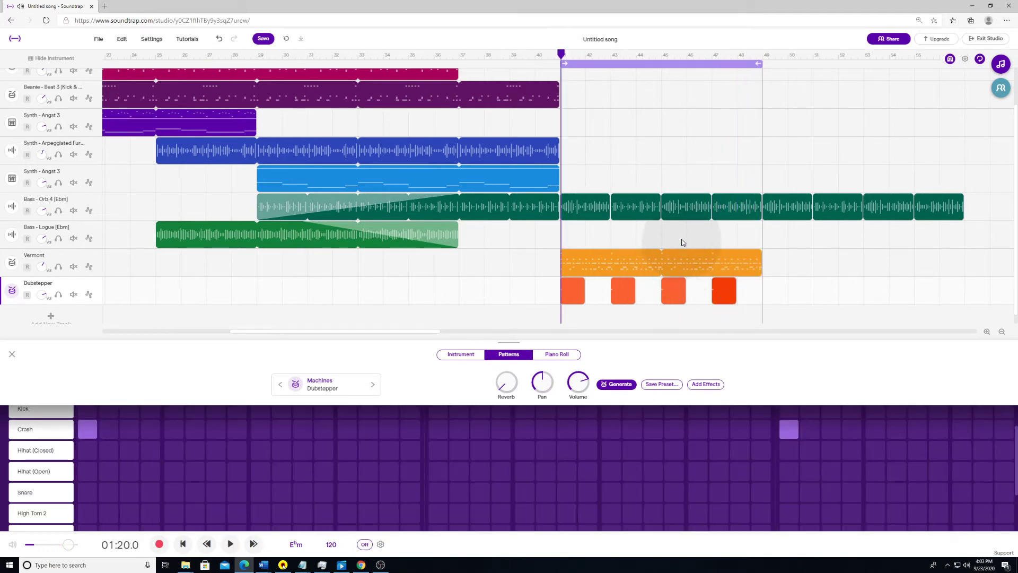
pyautogui.scroll(1, 657, 239)
pyautogui.scroll(-1, 637, 236)
pyautogui.scroll(1, 631, 236)
pyautogui.scroll(-1, 624, 237)
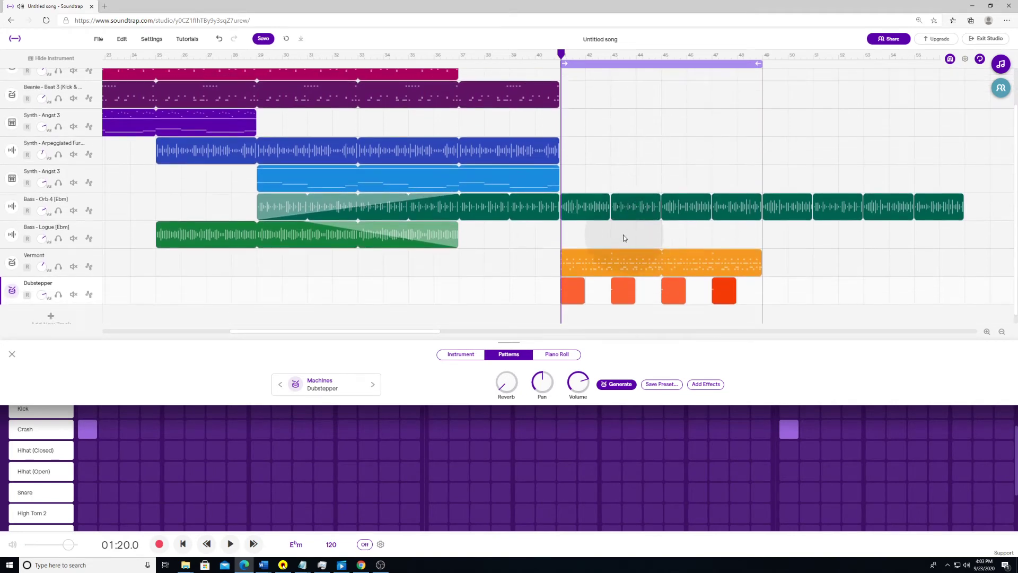
# Set the cycle range to span bars 39 to 49 and play the transition from bar 39
pyautogui.moveTo(560, 55); pyautogui.dragTo(535, 54)
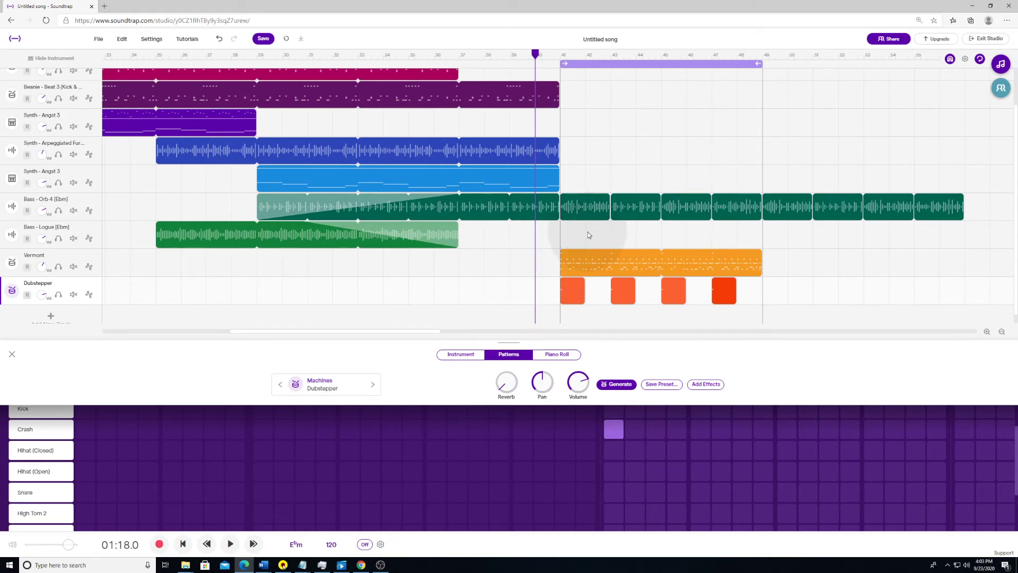
pyautogui.moveTo(532, 52); pyautogui.dragTo(507, 68)
pyautogui.press('space')
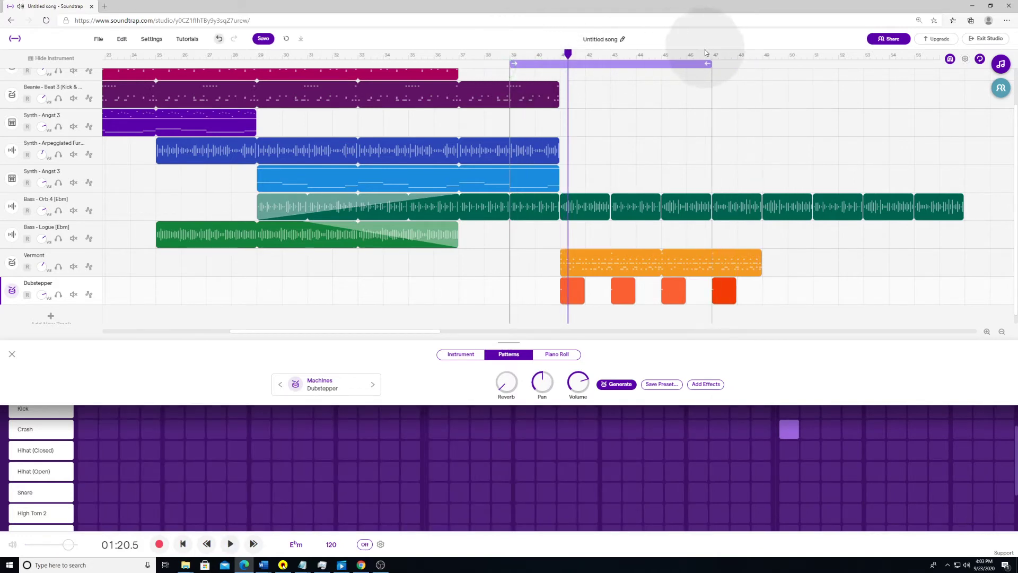
pyautogui.moveTo(711, 61); pyautogui.dragTo(762, 63)
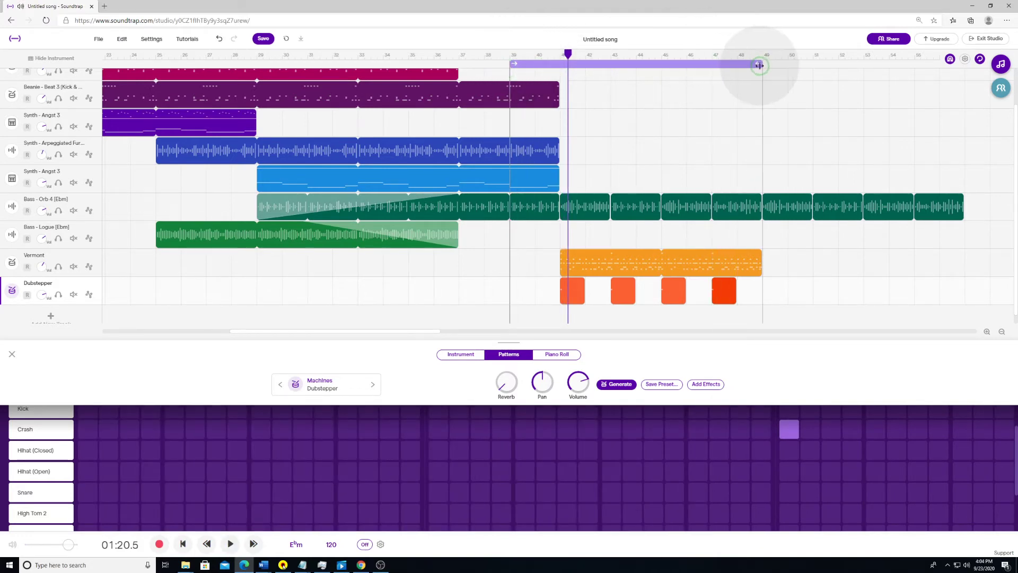
pyautogui.click(515, 54)
pyautogui.press('space')
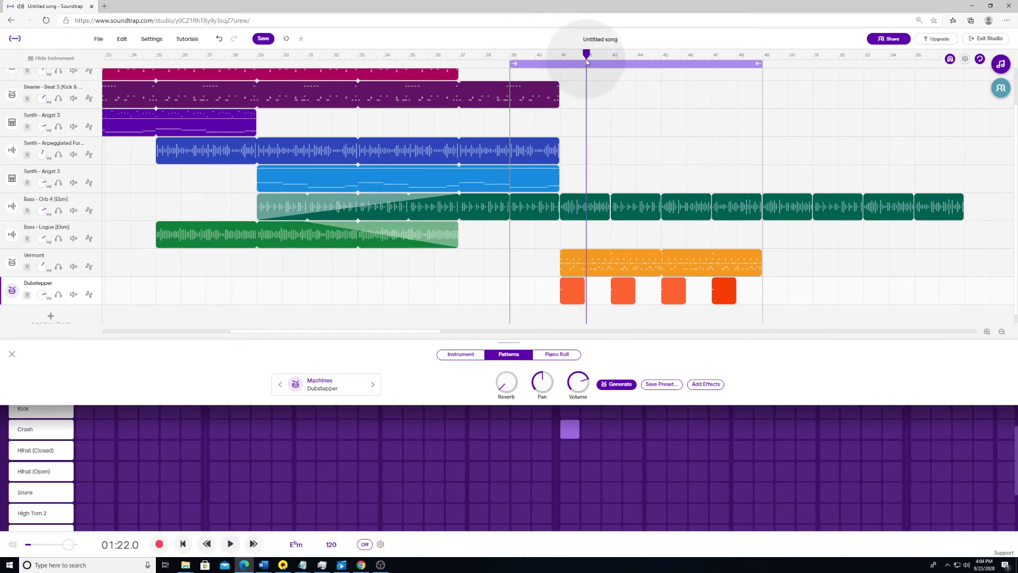
# Create an empty region at bar 39 on the Dubstepper track and move it to the Vermont track at bar 40
pyautogui.moveTo(586, 60); pyautogui.dragTo(522, 57)
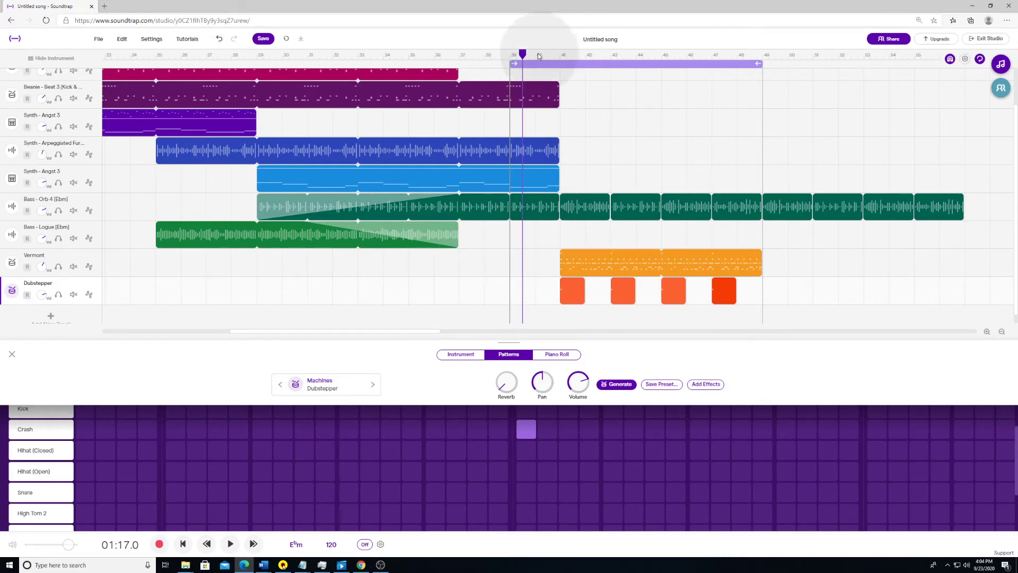
pyautogui.moveTo(522, 54); pyautogui.dragTo(507, 57)
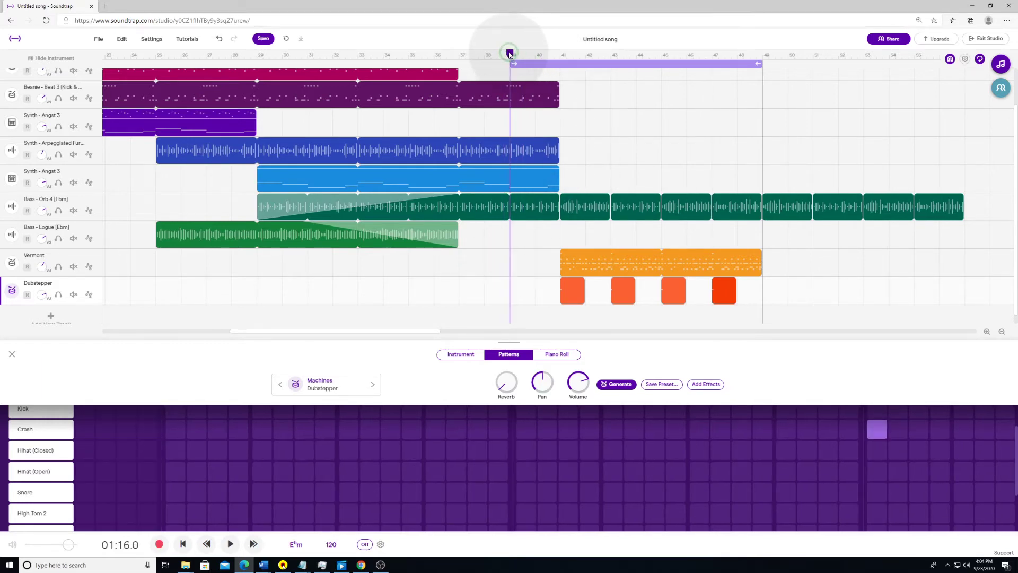
pyautogui.rightClick(521, 270)
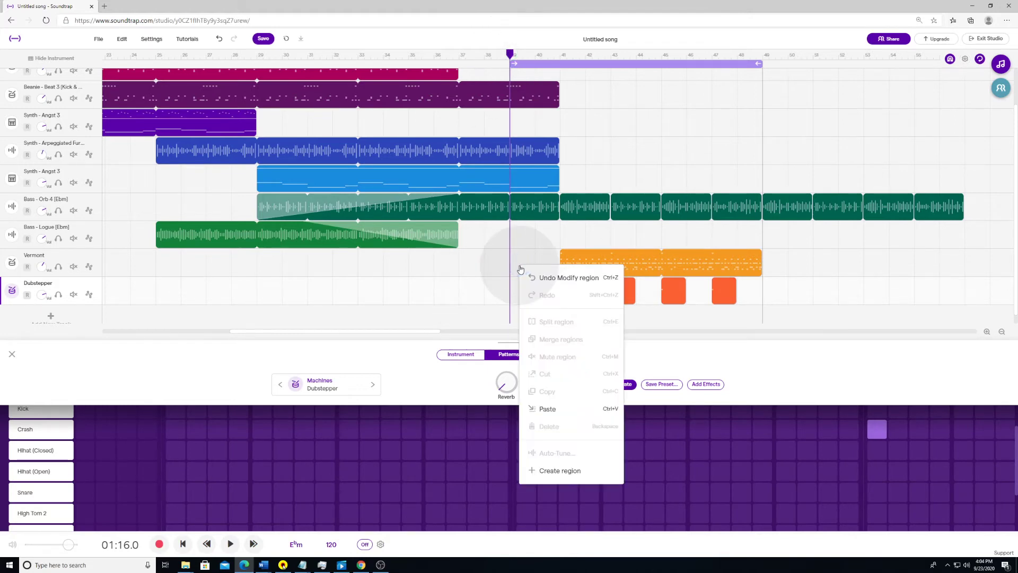
pyautogui.click(560, 470)
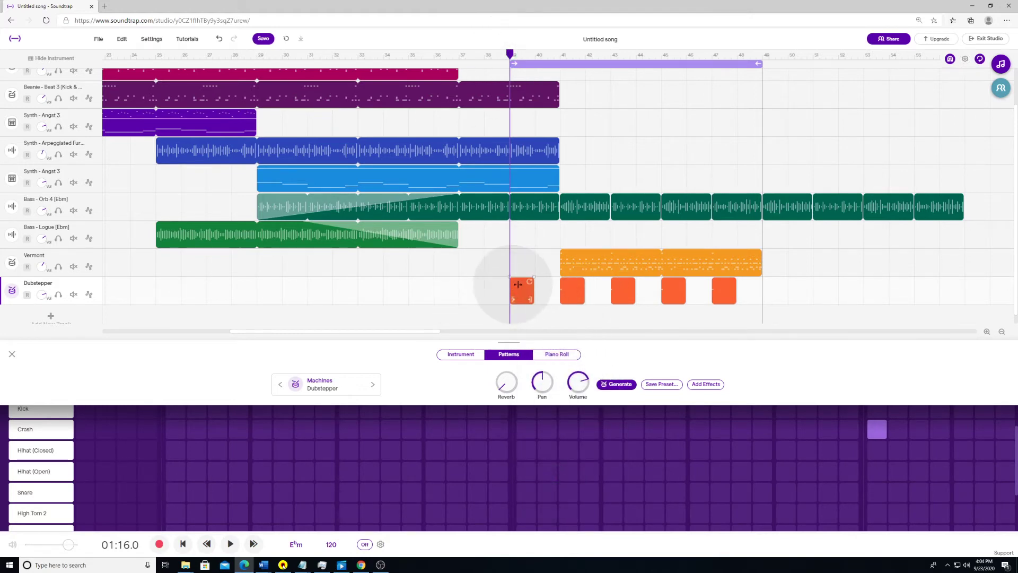
pyautogui.moveTo(518, 285); pyautogui.dragTo(549, 266)
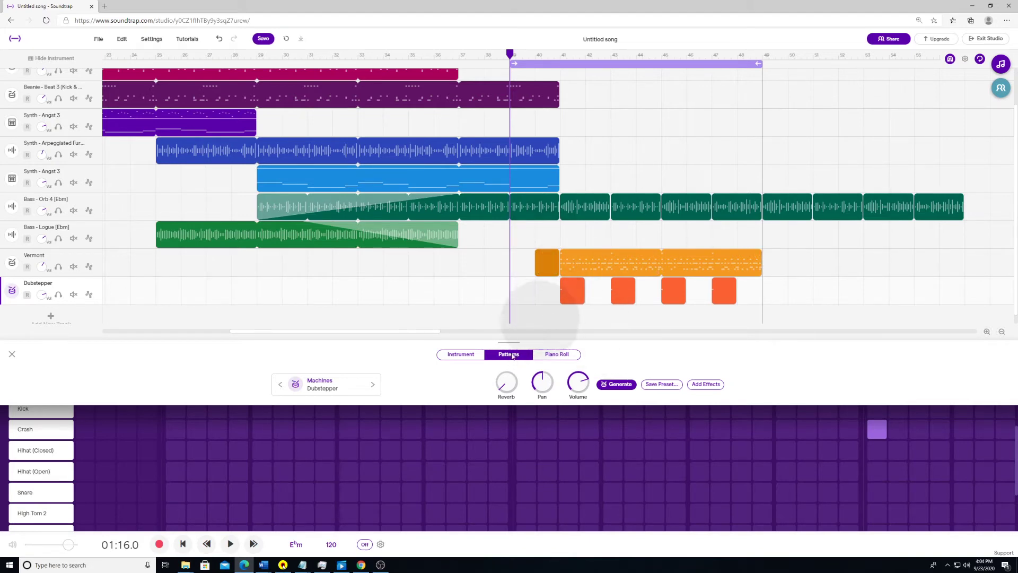
# Change the Dubstepper pattern's High Tom 2 row to High Tom and add a Rimshot hit at the start of bar 39
pyautogui.scroll(1, 380, 457)
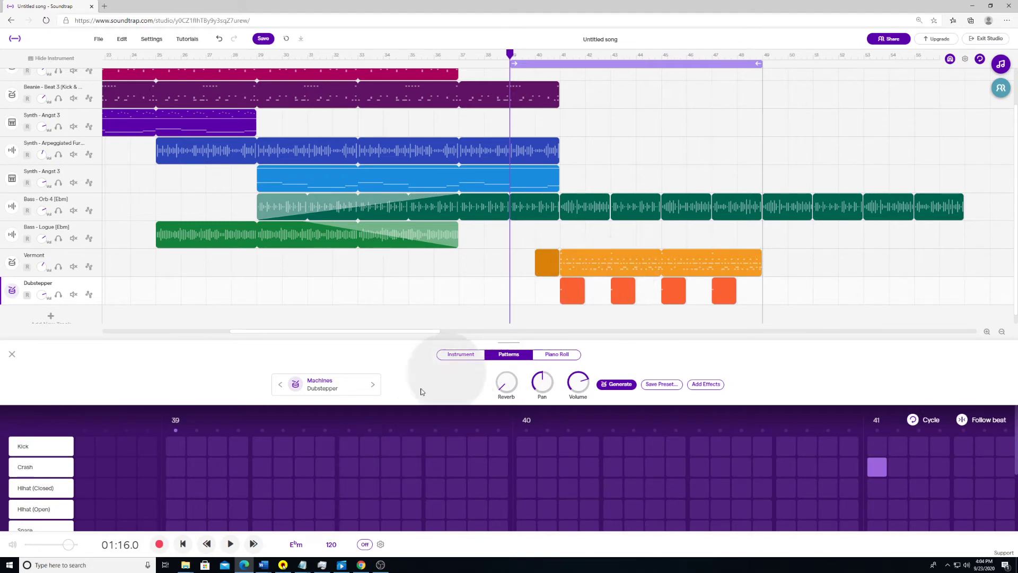
pyautogui.scroll(-1, 358, 447)
pyautogui.scroll(-1, 345, 444)
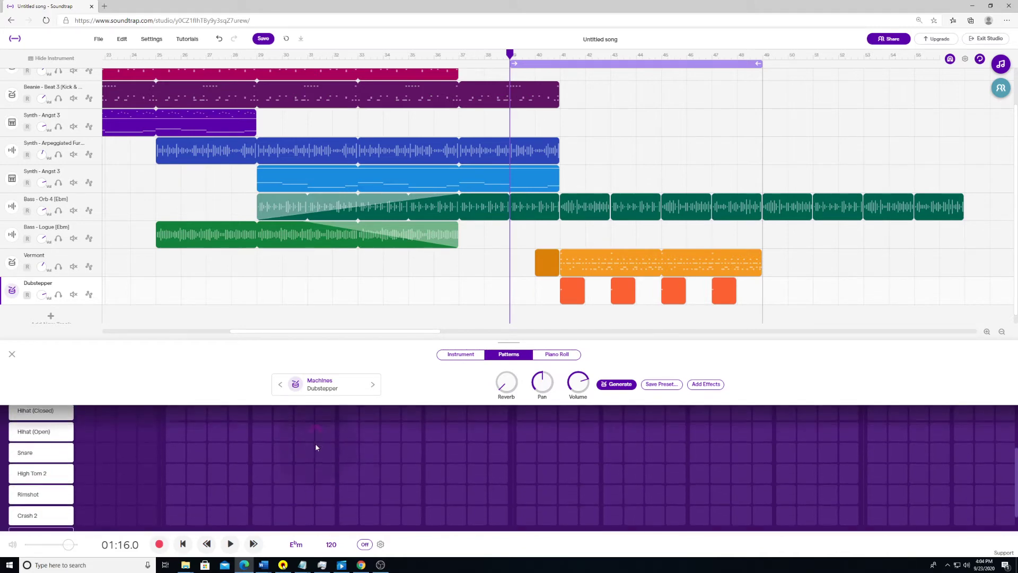
pyautogui.click(44, 480)
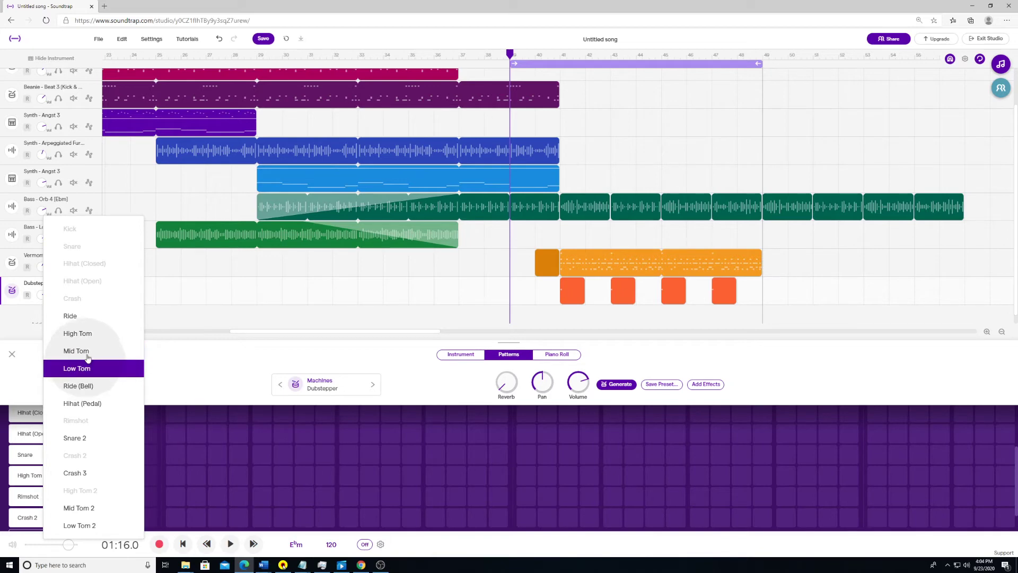
pyautogui.click(77, 333)
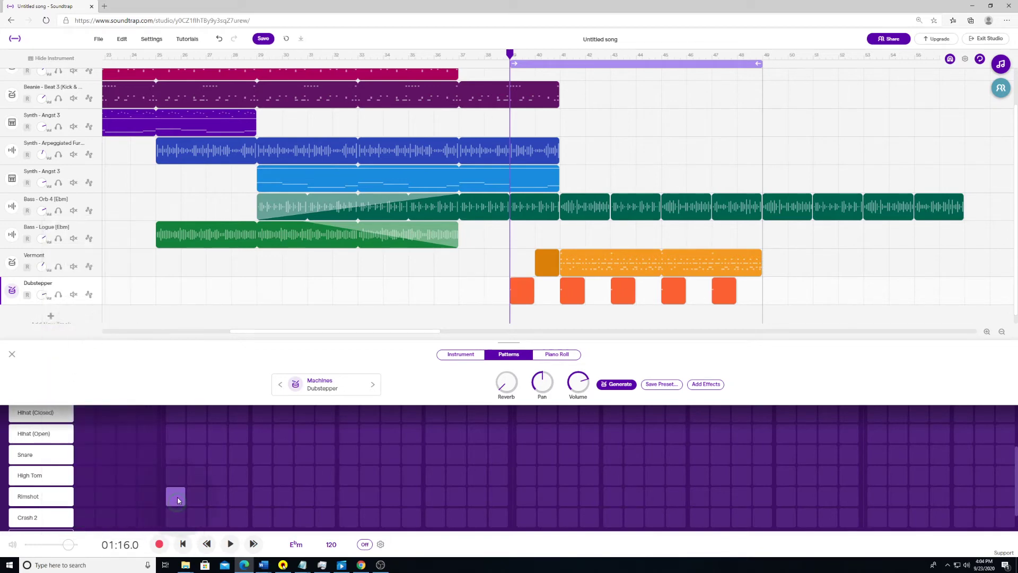
# Play the transition from bar 39 and return the playhead to bar 40
pyautogui.press('space')
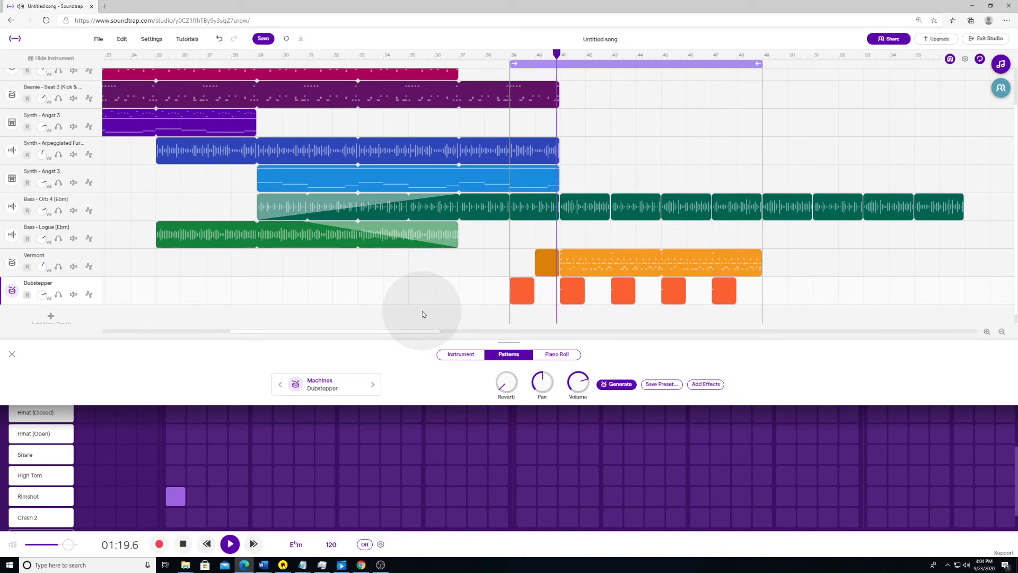
pyautogui.press('space')
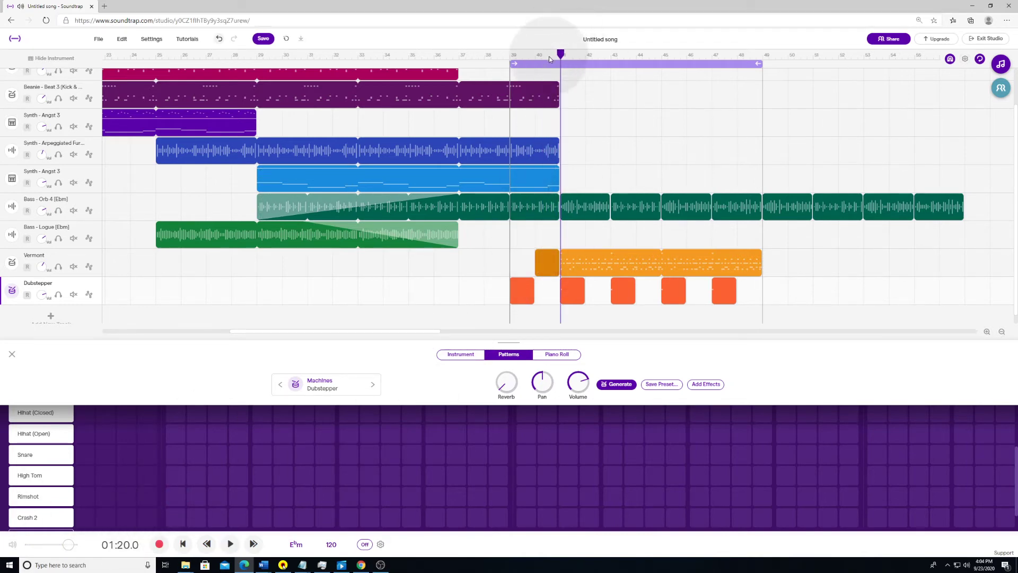
pyautogui.moveTo(560, 57); pyautogui.dragTo(530, 57)
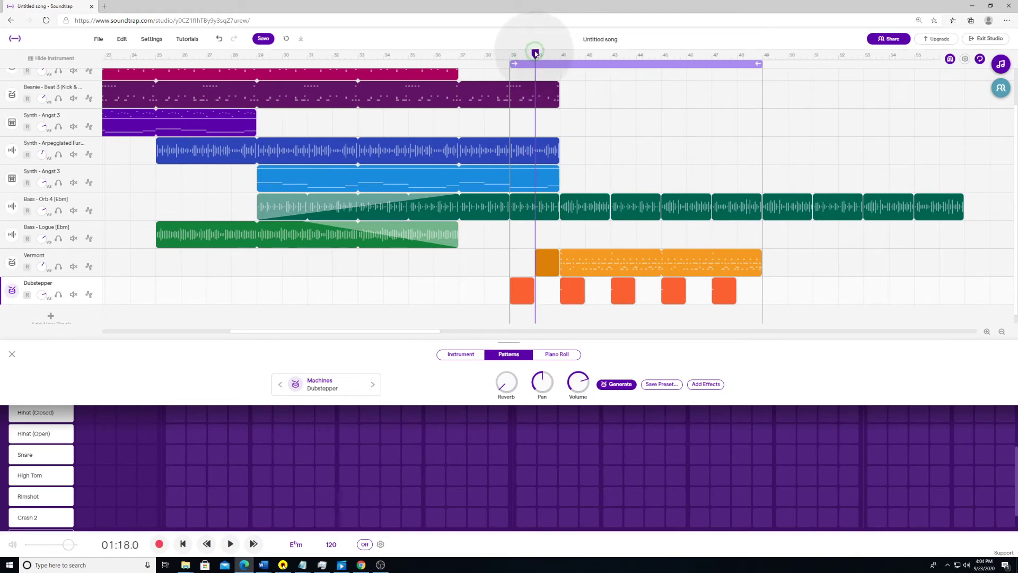
pyautogui.scroll(3, 211, 472)
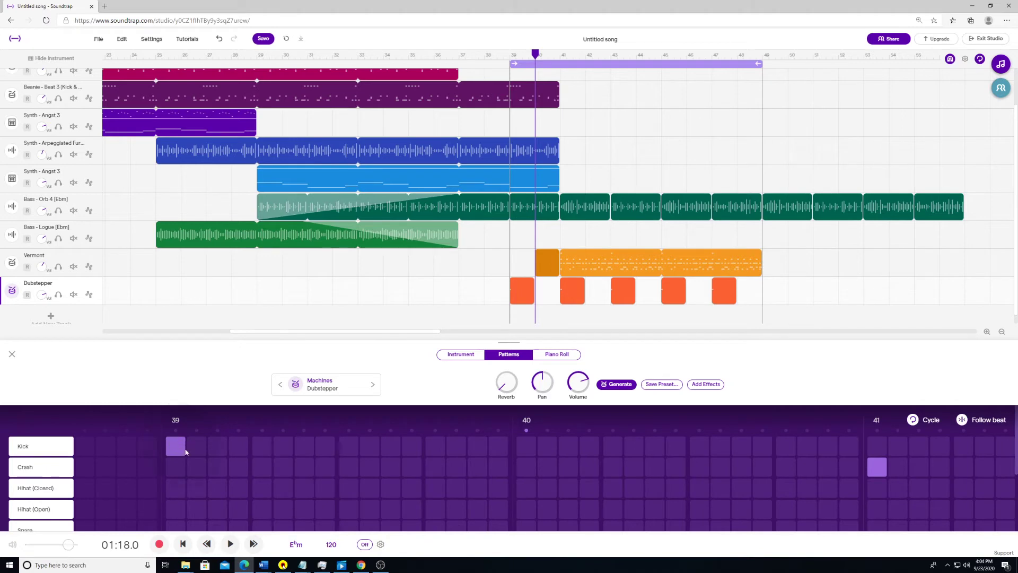
# Play the passage just before bar 40 several times to hear the transition
pyautogui.press('space')
pyautogui.press('space')
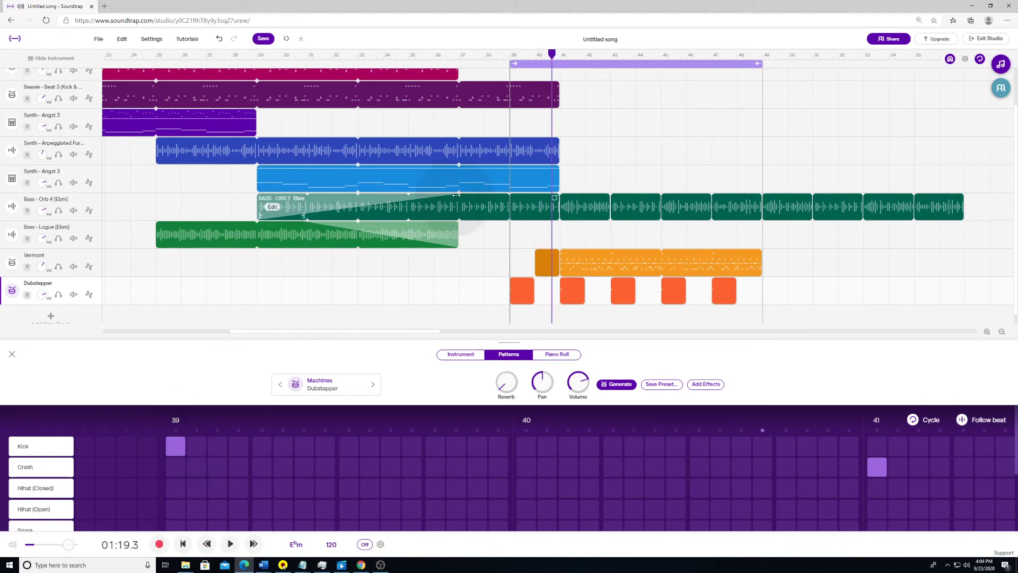
pyautogui.moveTo(552, 53); pyautogui.dragTo(530, 53)
pyautogui.press('space')
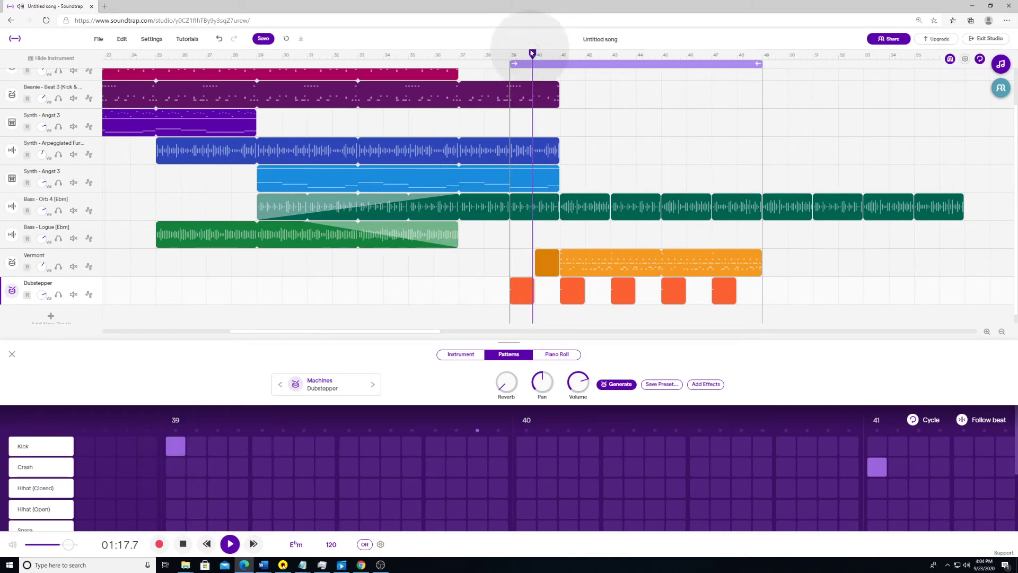
pyautogui.press('space')
pyautogui.click(542, 56)
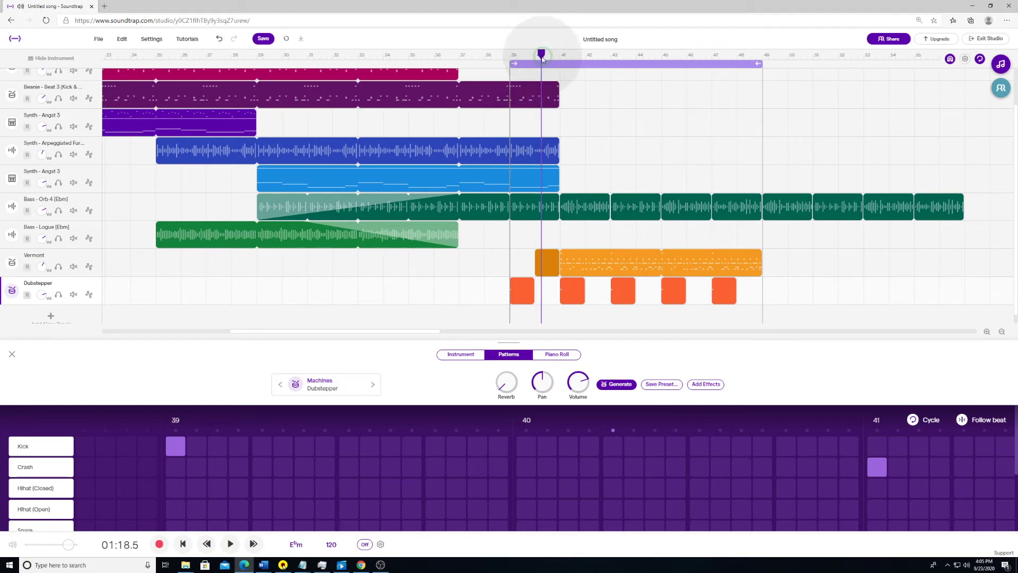
pyautogui.click(531, 57)
pyautogui.press('space')
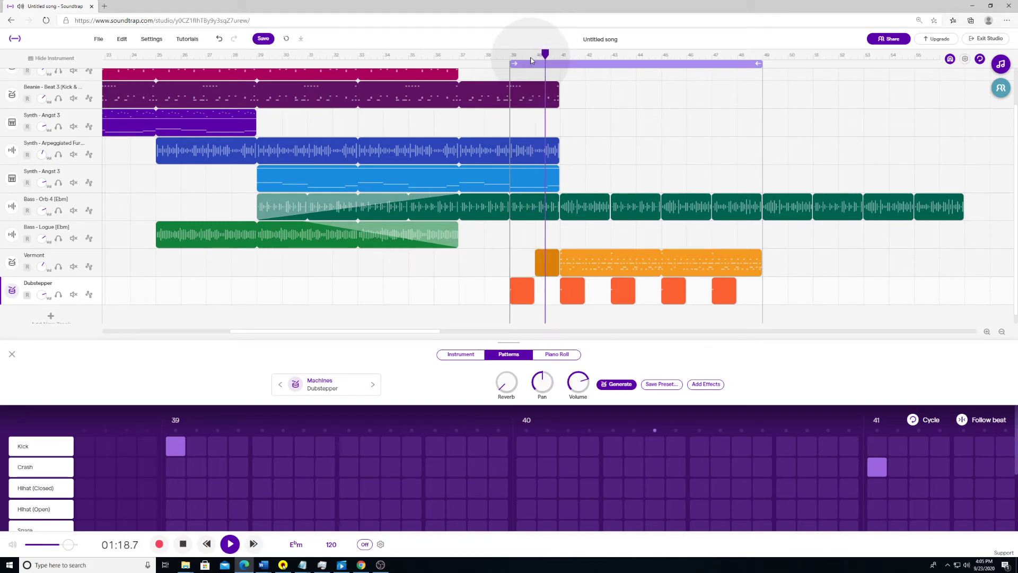
pyautogui.press('space')
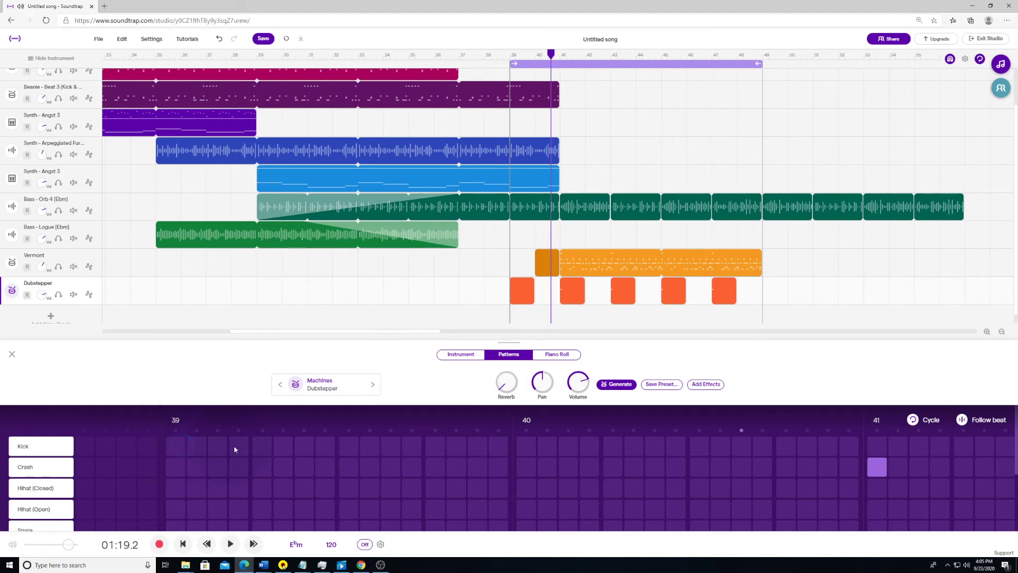
# Move the start of the cycle range to bar 40 and return the playhead to bar 40
pyautogui.scroll(-1, 233, 448)
pyautogui.scroll(1, 275, 459)
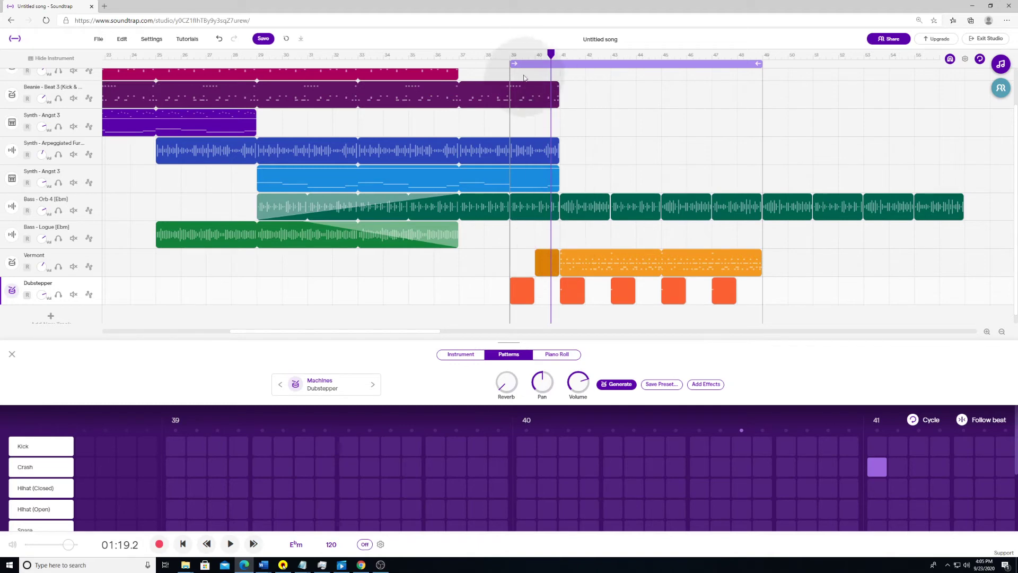
pyautogui.moveTo(510, 64); pyautogui.dragTo(537, 64)
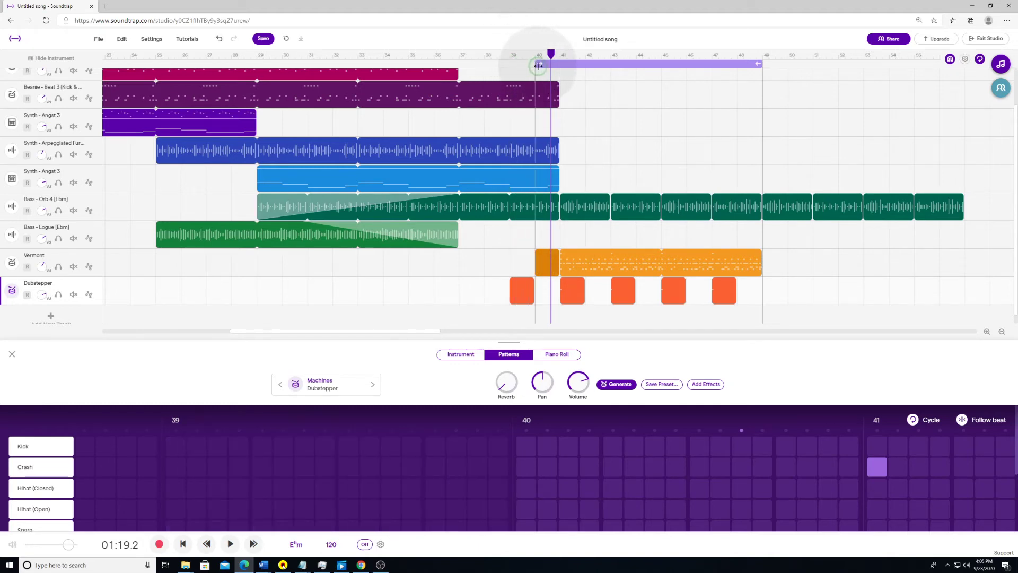
pyautogui.moveTo(758, 57); pyautogui.dragTo(558, 73)
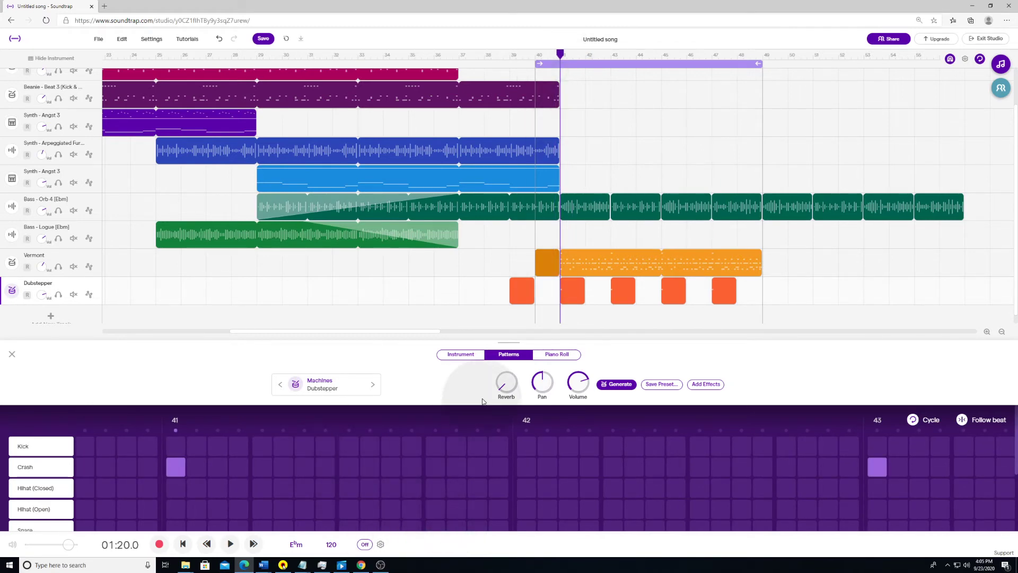
pyautogui.press('Left')
pyautogui.press('Left')
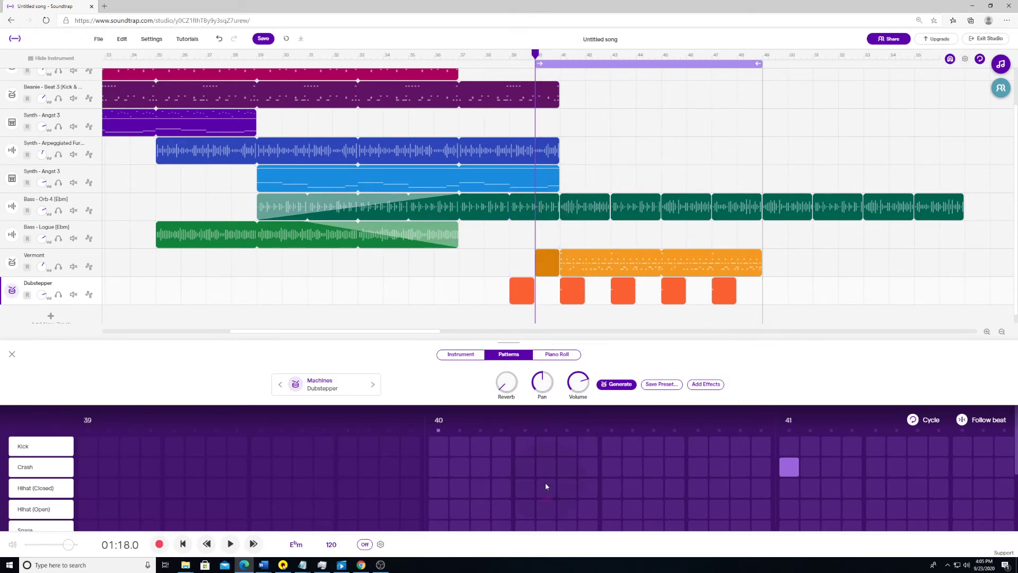
# Enlarge the Dubstepper pattern editor and fill all 16 High Tom steps of bar 40 with hits
pyautogui.scroll(-1, 556, 445)
pyautogui.scroll(1, 603, 458)
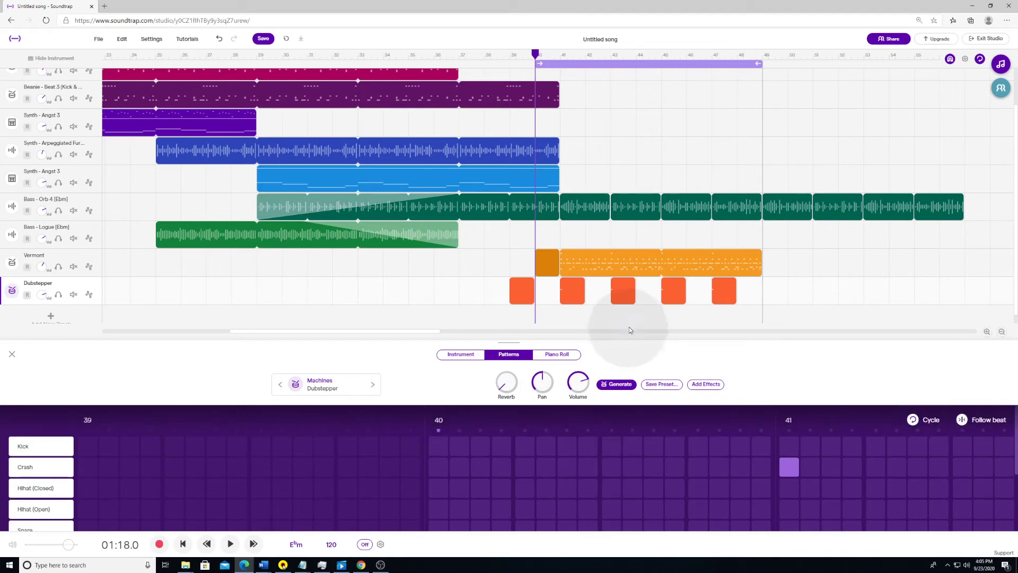
pyautogui.moveTo(624, 342); pyautogui.dragTo(618, 258)
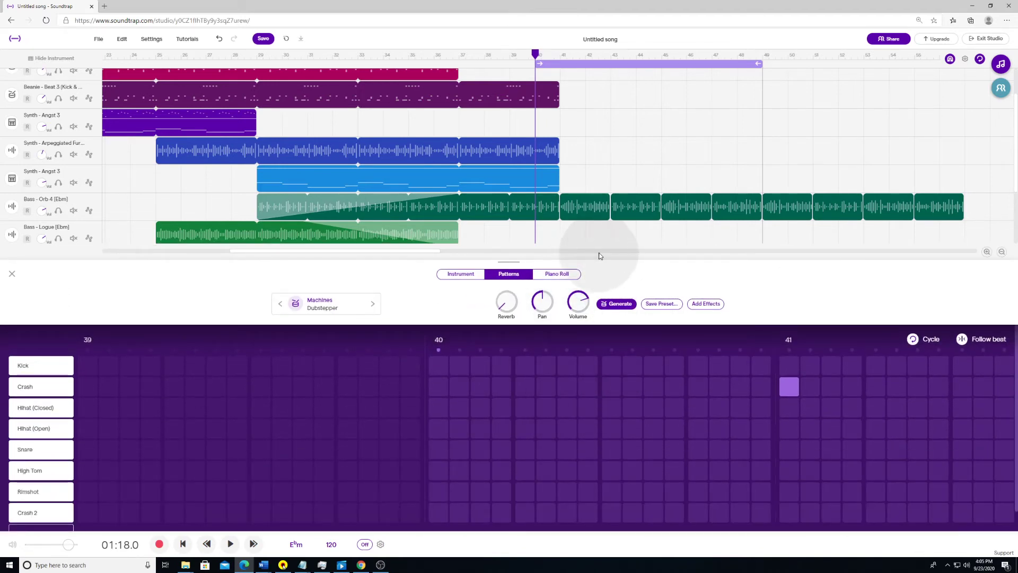
pyautogui.moveTo(600, 260); pyautogui.dragTo(625, 272)
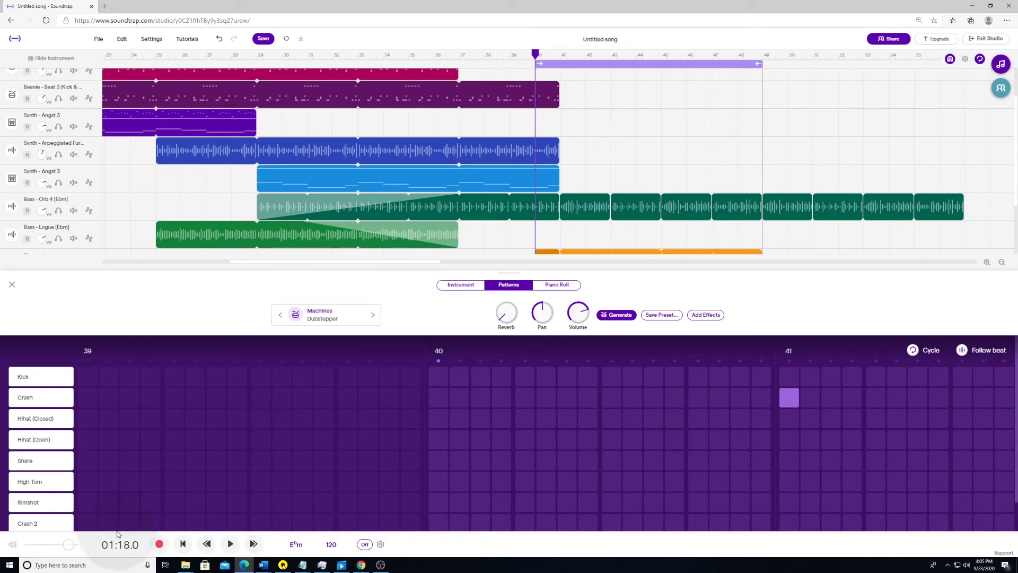
pyautogui.moveTo(47, 381)
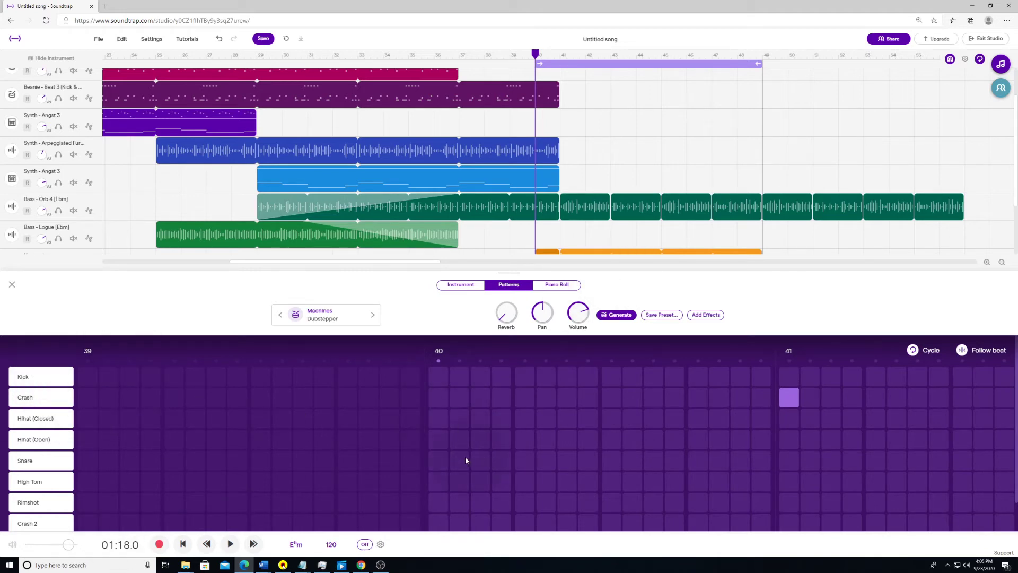
pyautogui.moveTo(438, 461)
pyautogui.mouseDown()
pyautogui.moveTo(654, 464)
pyautogui.moveTo(395, 458)
pyautogui.mouseUp()
pyautogui.moveTo(445, 483); pyautogui.dragTo(769, 490)
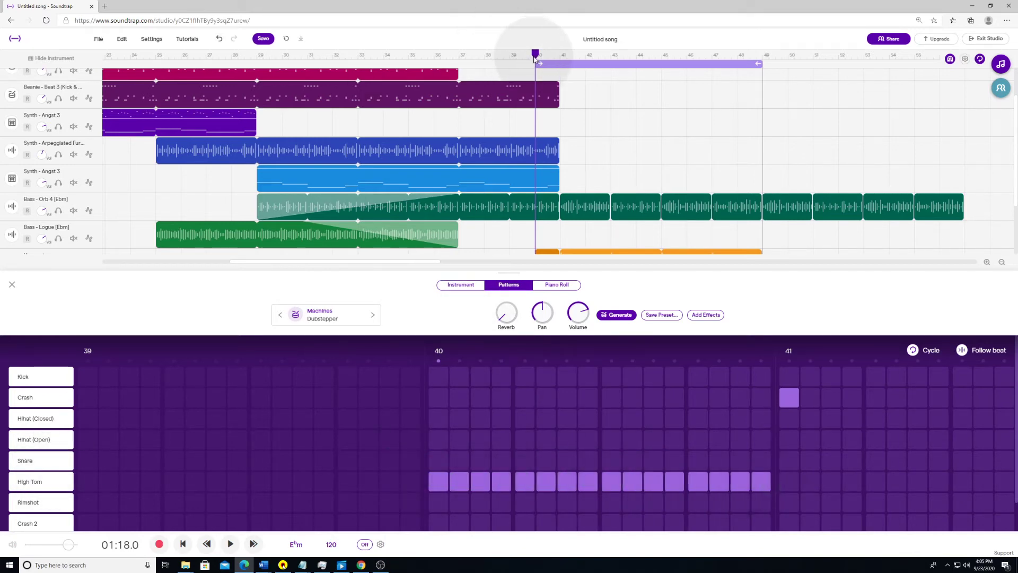
# Play the bar 40 fill, then change its High Tom row to Mid Tom 2 and play it again
pyautogui.press('space')
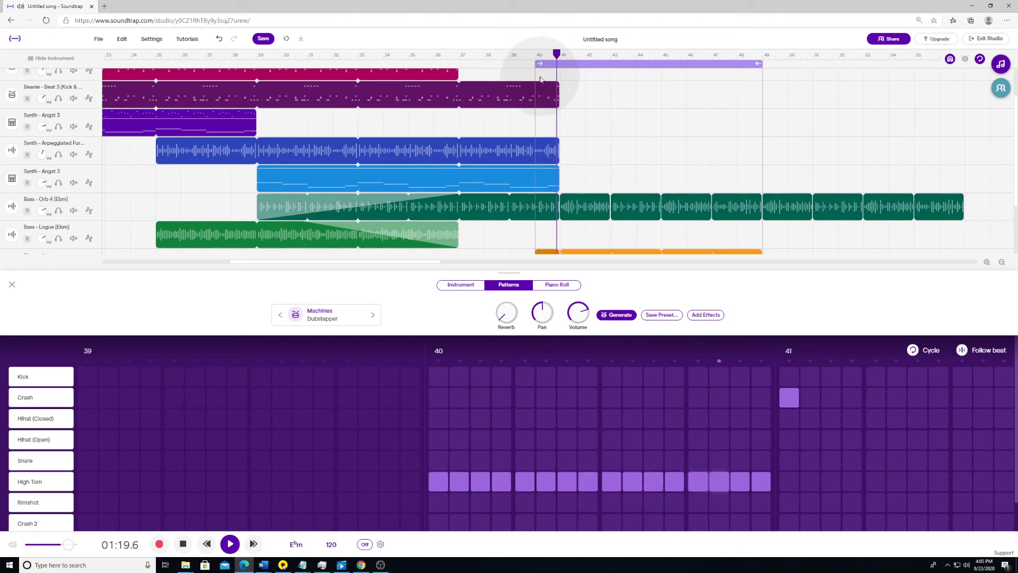
pyautogui.press('space')
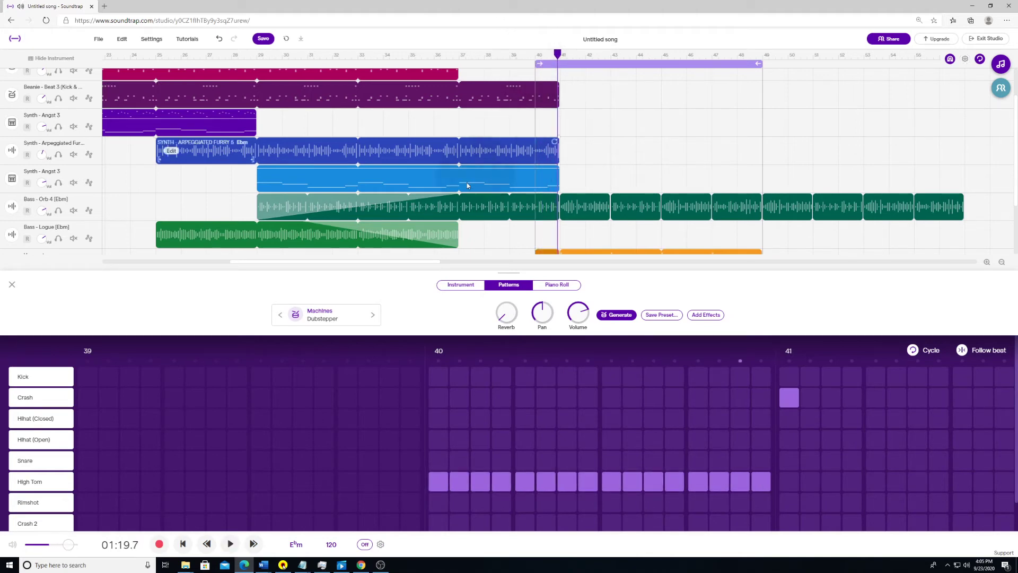
pyautogui.click(46, 483)
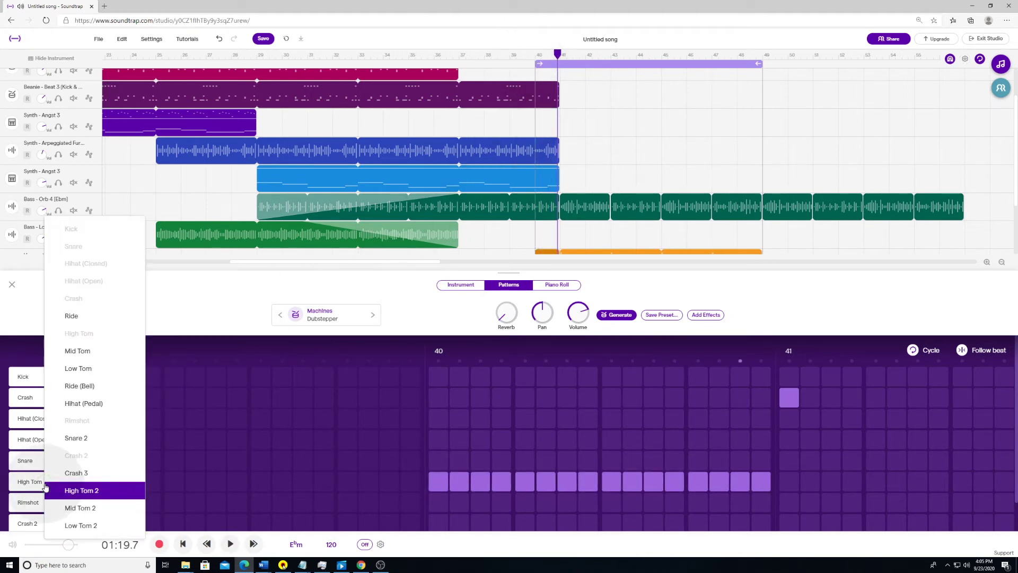
pyautogui.click(85, 510)
pyautogui.press('space')
pyautogui.press('space')
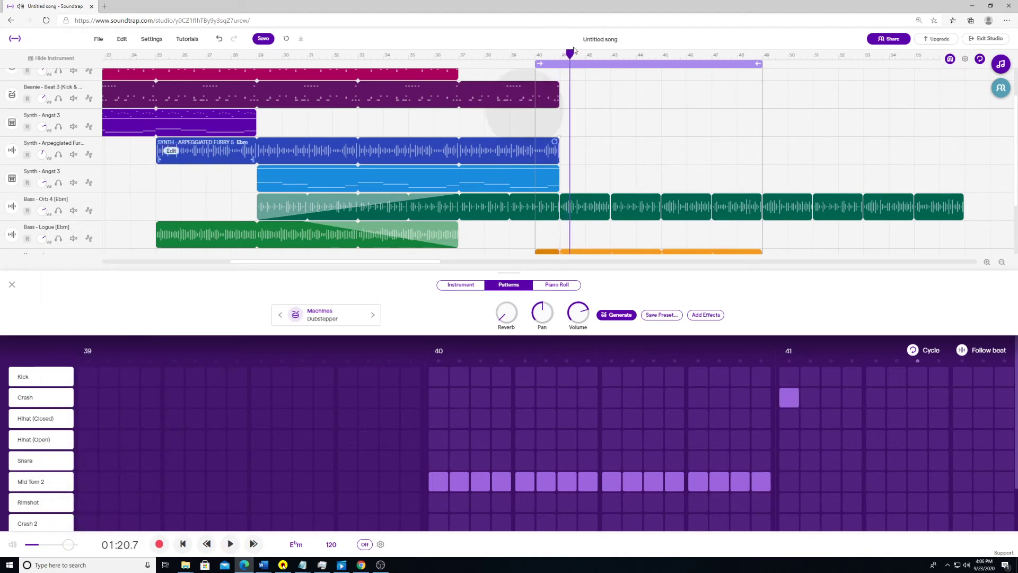
# Shorten the cycle range to end at bar 41 and play the looped fill from bar 40
pyautogui.moveTo(764, 75); pyautogui.dragTo(535, 54)
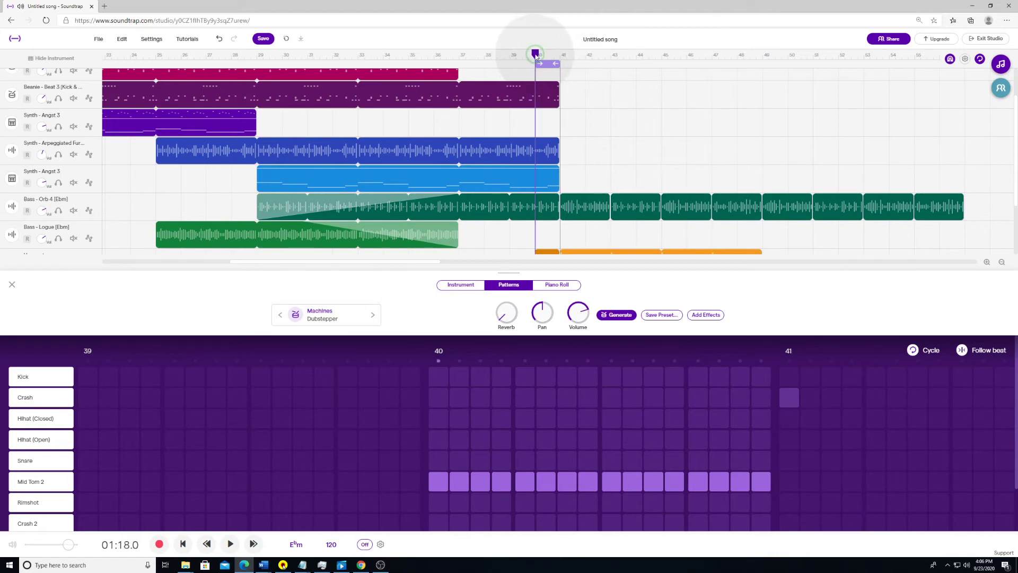
pyautogui.press('space')
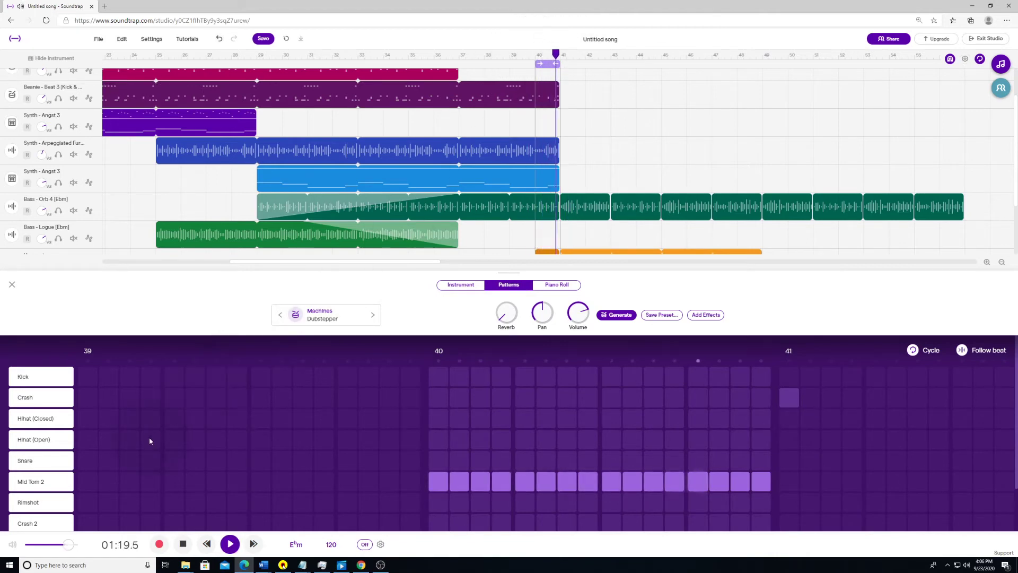
pyautogui.press('space')
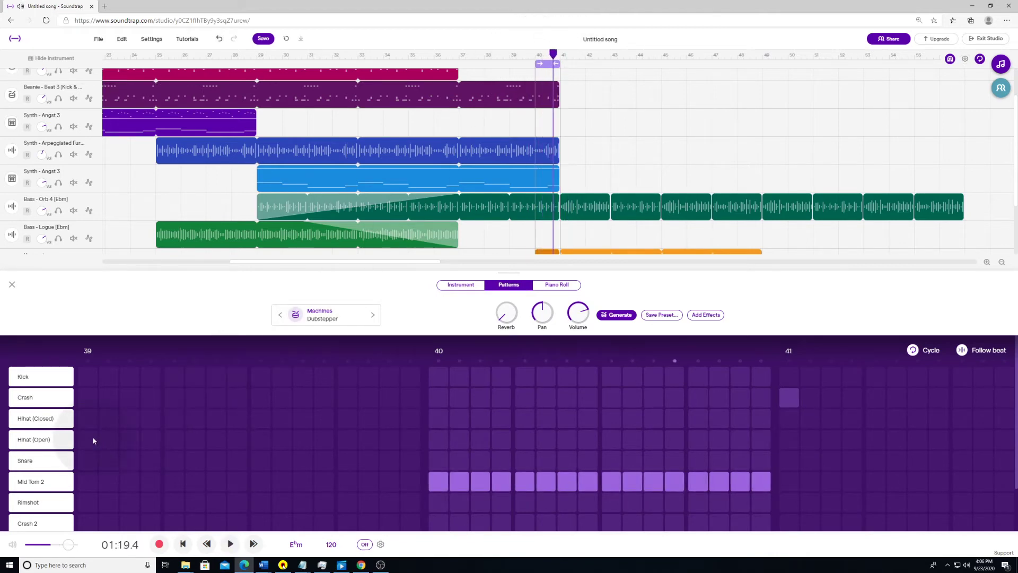
# Change the fill's Mid Tom 2 row to Low Tom 2 and play the looped bar
pyautogui.click(52, 483)
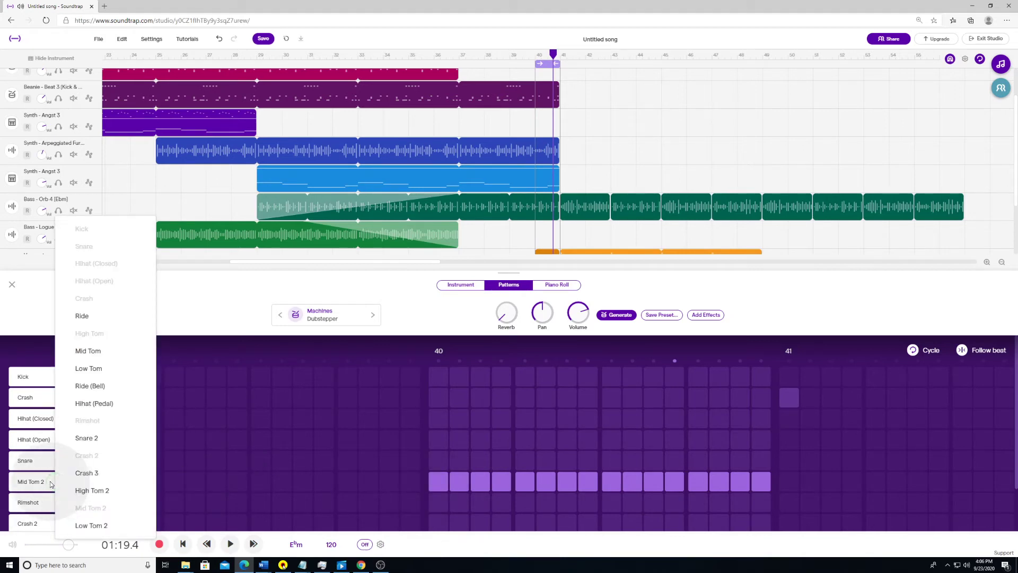
pyautogui.click(91, 525)
pyautogui.press('space')
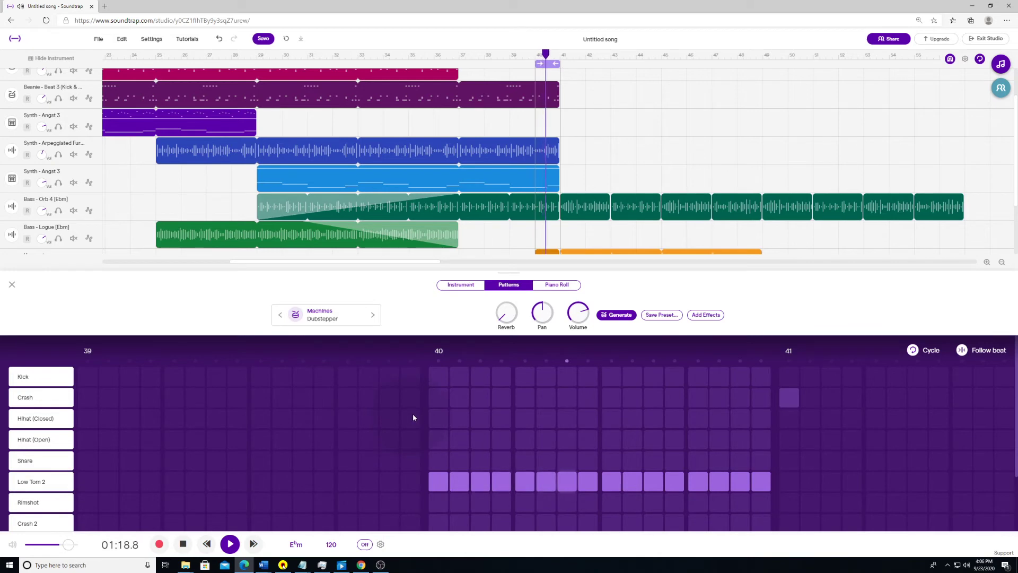
pyautogui.press('space')
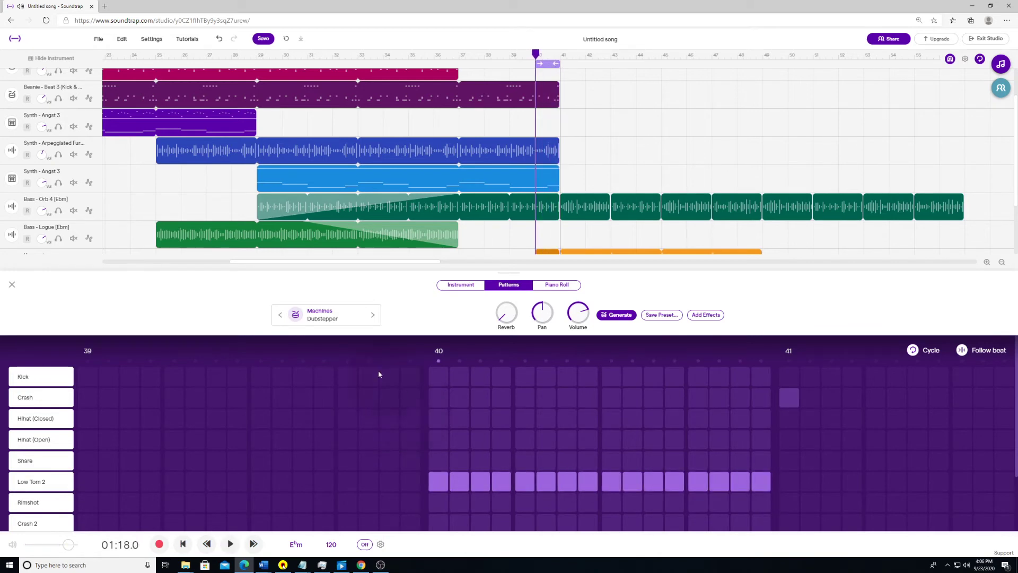
# Switch the Dubstepper track's kit to Beanie and play the looped tom fill in bar 40
pyautogui.click(281, 317)
pyautogui.click(280, 318)
pyautogui.press('space')
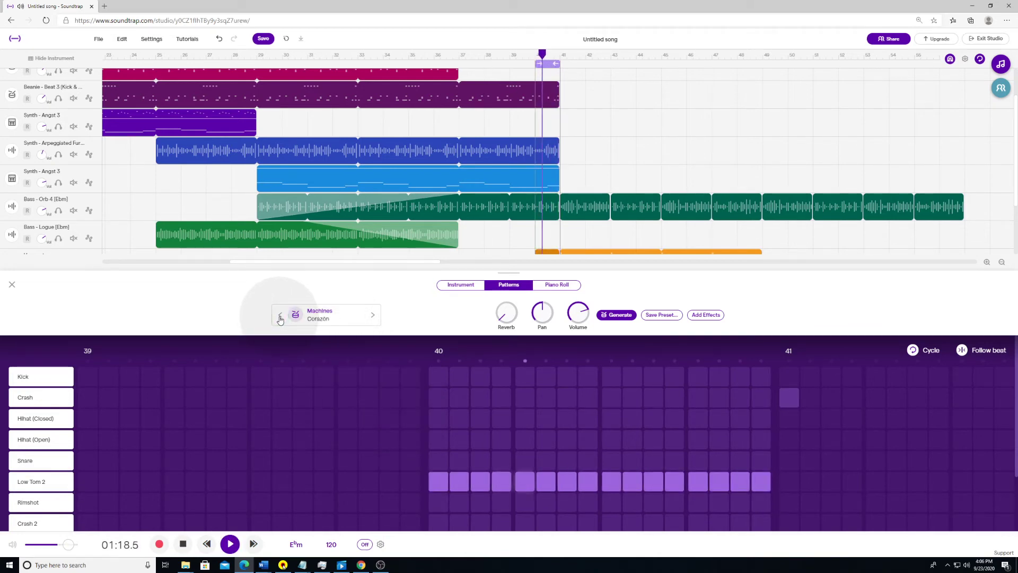
pyautogui.click(280, 318)
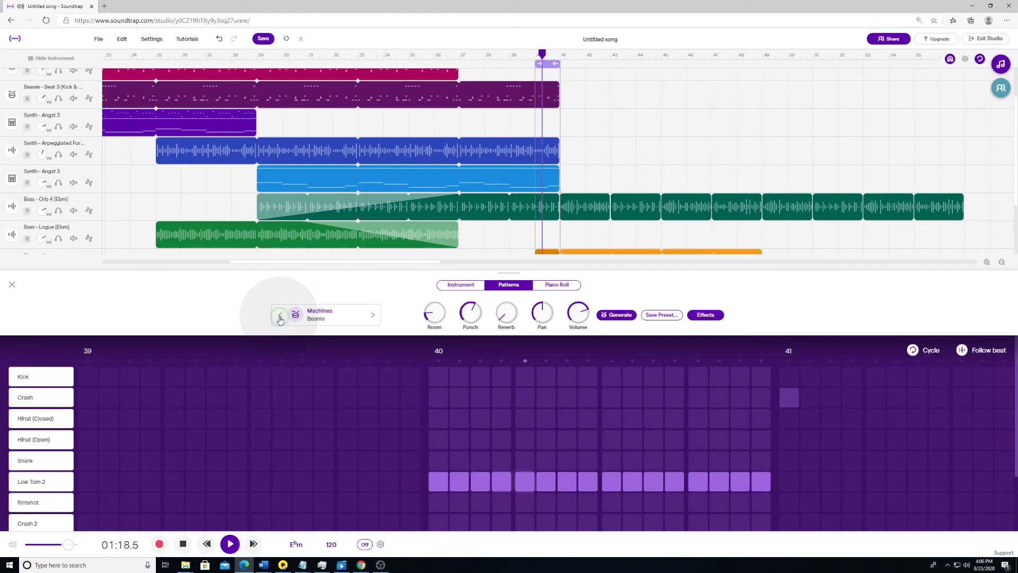
pyautogui.press('space')
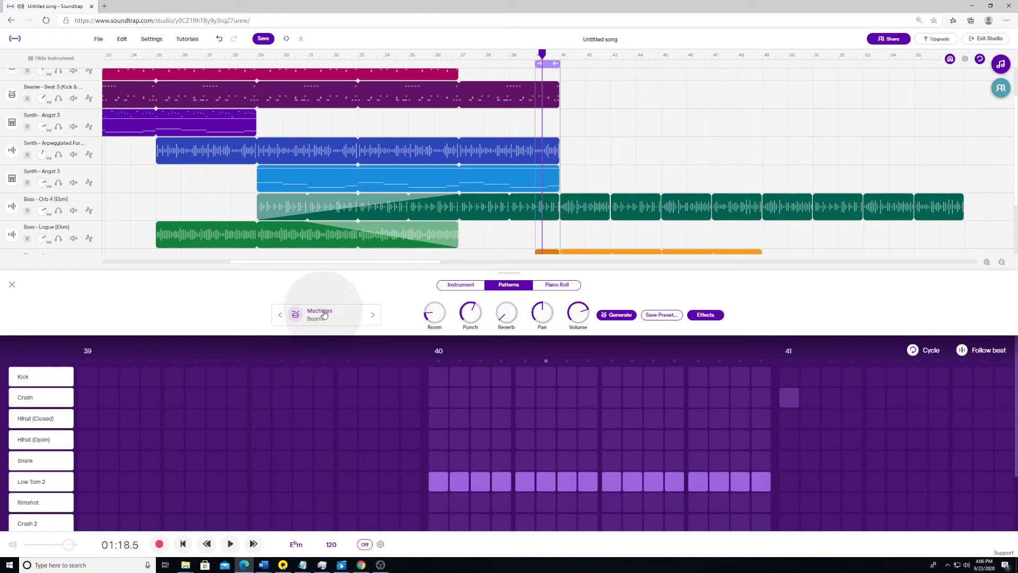
pyautogui.scroll(-1, 354, 144)
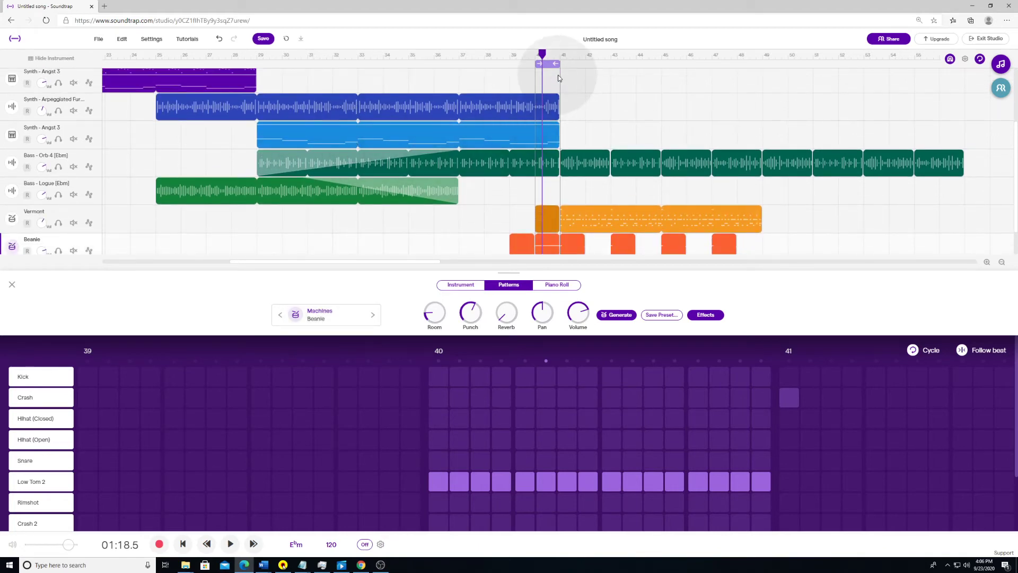
pyautogui.scroll(-1, 540, 144)
pyautogui.press('space')
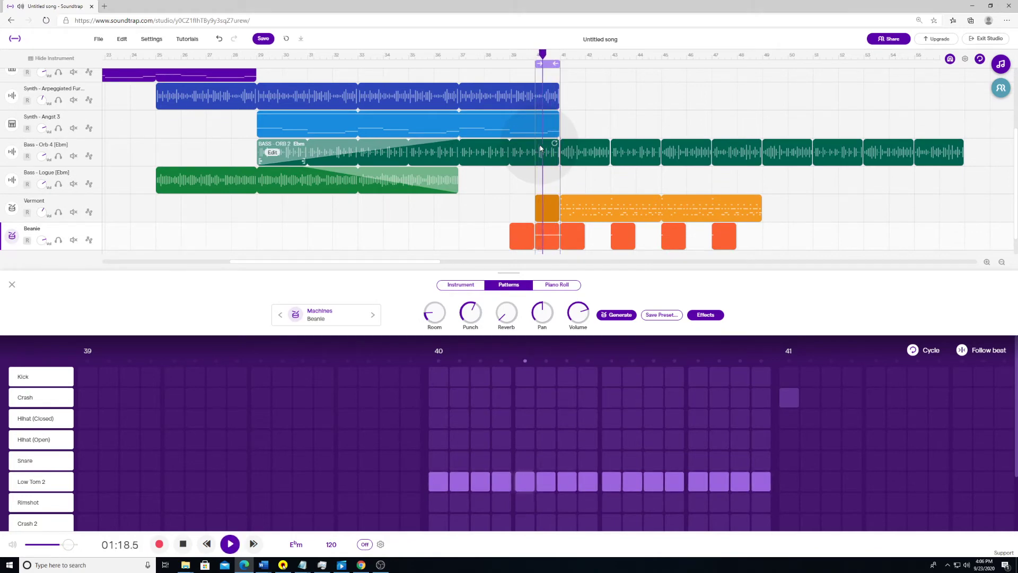
pyautogui.press('space')
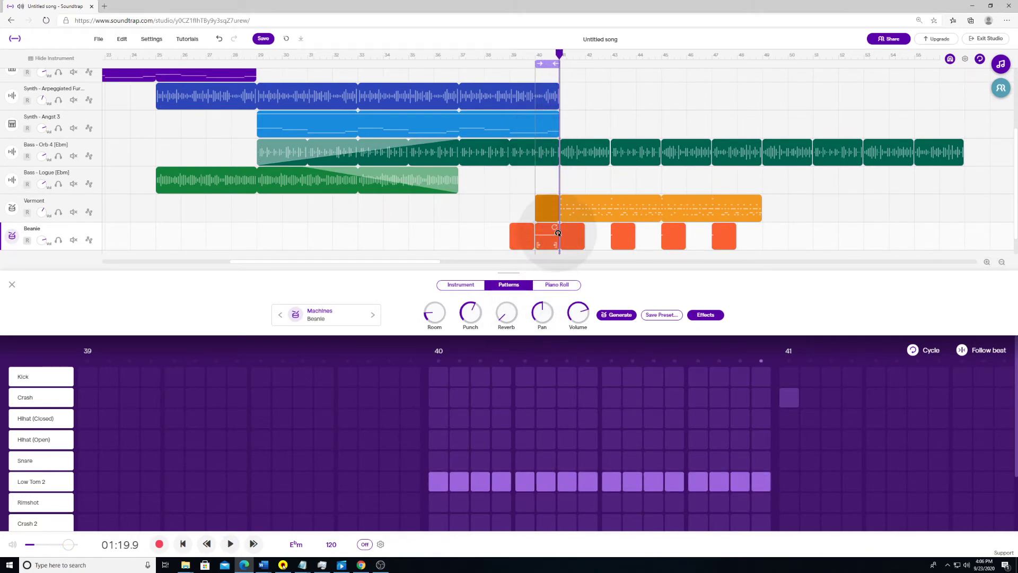
# Remove the empty Vermont region at bar 40, try the tom fill region on the Vermont track and return it to the Beanie track
pyautogui.click(548, 209)
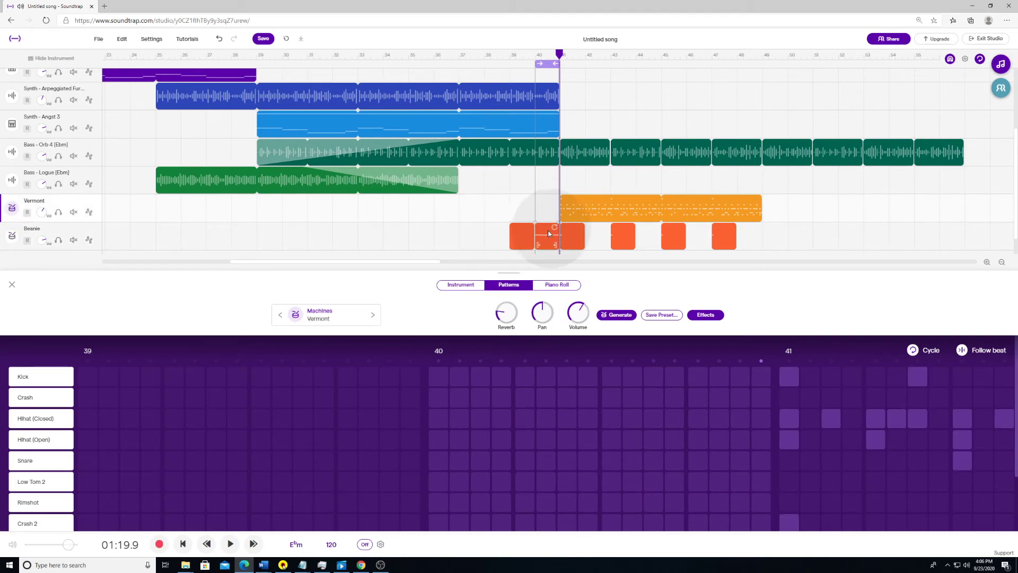
pyautogui.click(544, 228)
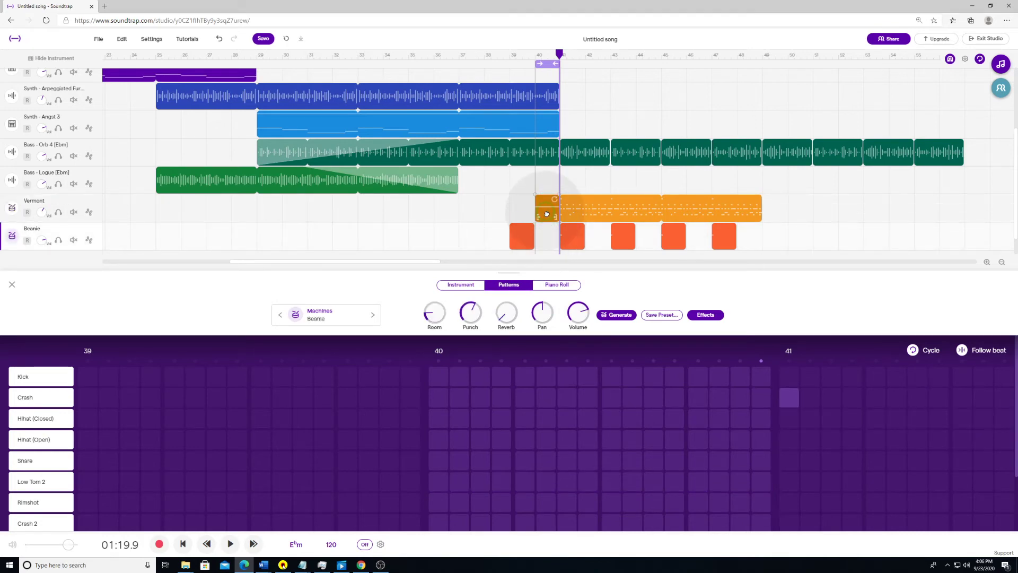
pyautogui.scroll(-1, 544, 232)
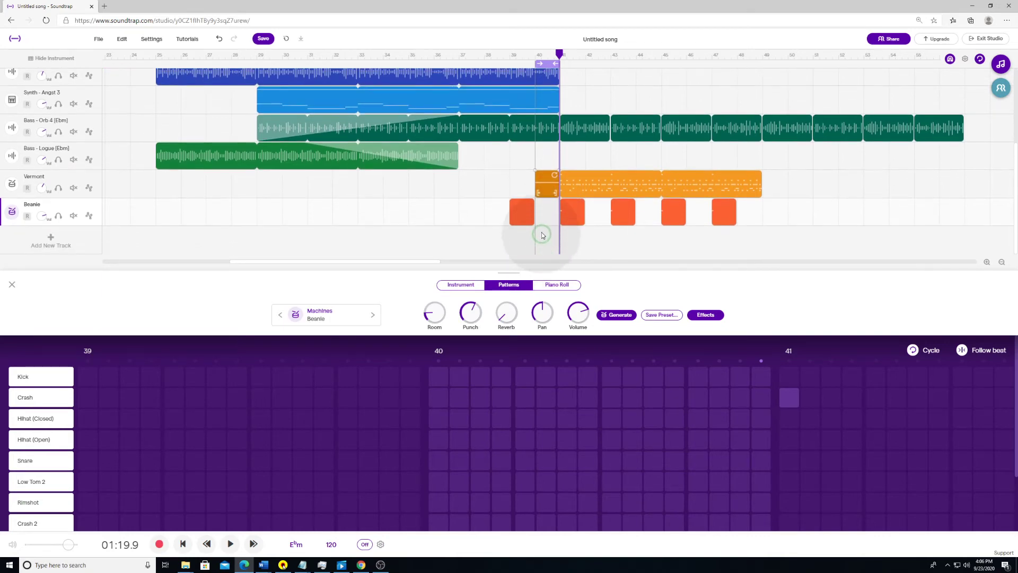
pyautogui.click(545, 195)
pyautogui.moveTo(545, 196); pyautogui.dragTo(546, 214)
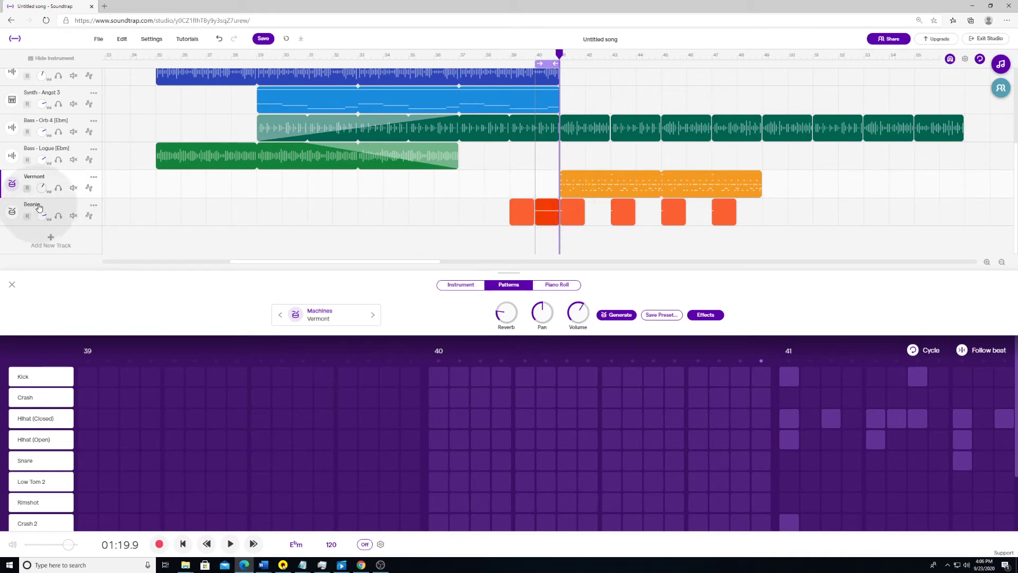
pyautogui.click(534, 210)
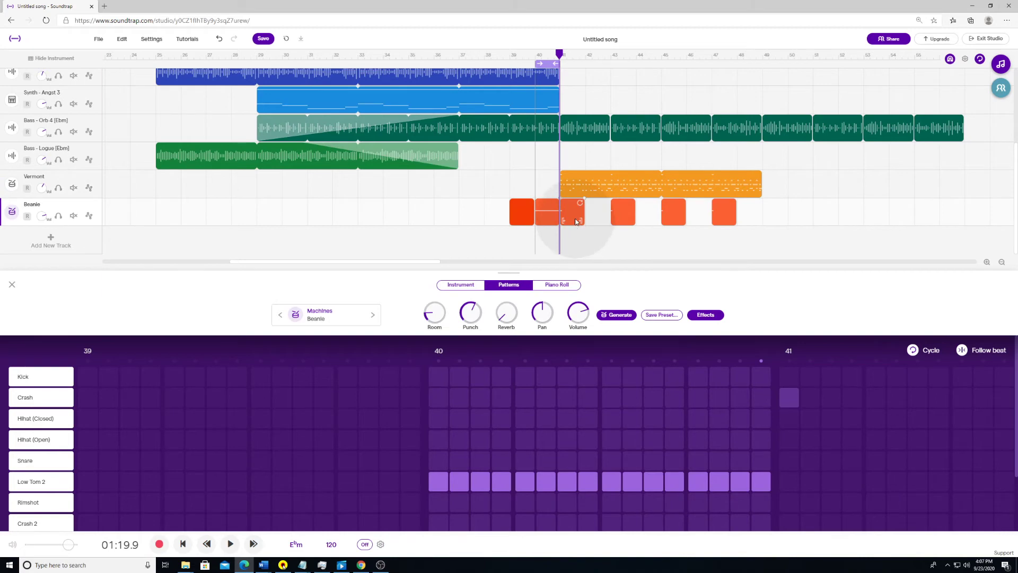
# Delete the extra Beanie region at bar 39 and clear all the Low Tom 2 hits in bar 40
pyautogui.press('Delete')
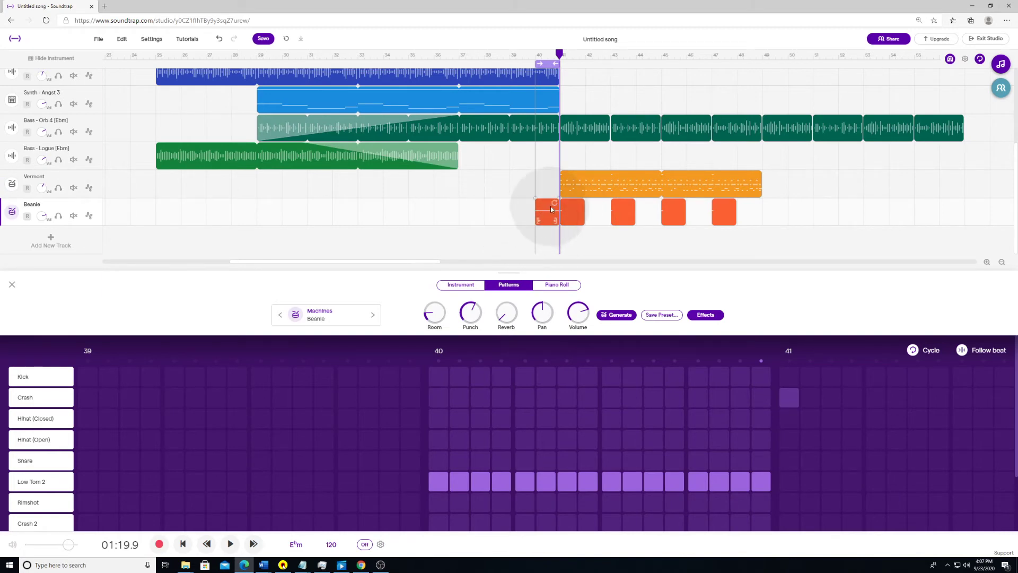
pyautogui.moveTo(762, 485); pyautogui.dragTo(436, 485)
pyautogui.moveTo(670, 479); pyautogui.dragTo(487, 484)
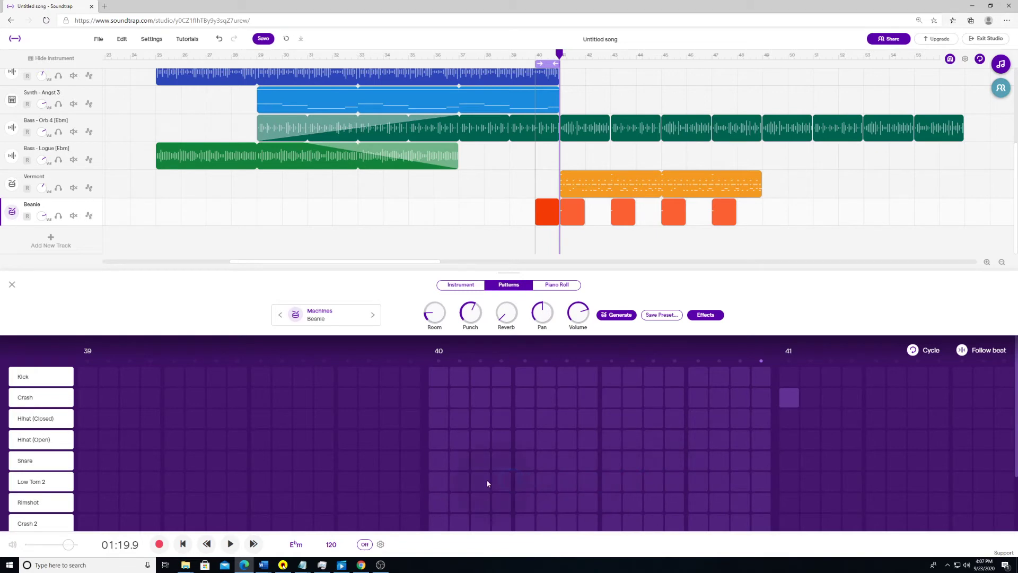
# Remove every drum row except Kick from the Beanie pattern
pyautogui.scroll(-1, 74, 456)
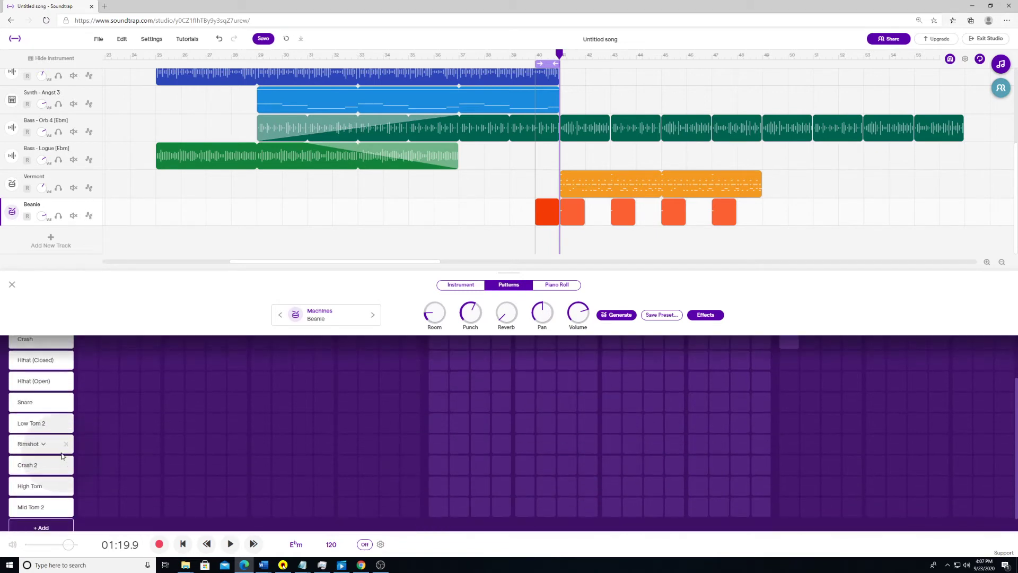
pyautogui.click(66, 501)
pyautogui.click(67, 491)
pyautogui.click(67, 490)
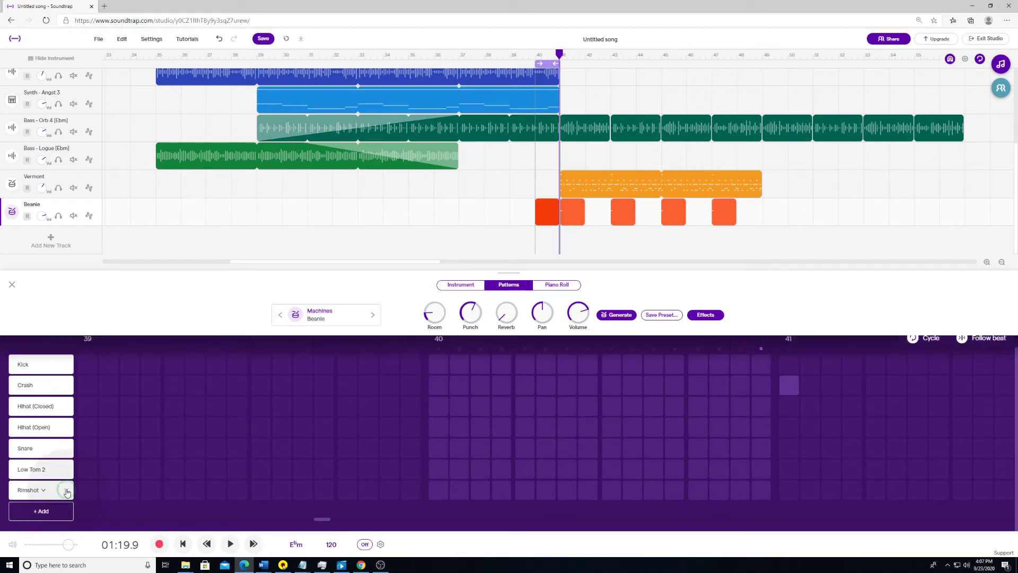
pyautogui.click(67, 491)
pyautogui.click(66, 490)
pyautogui.click(66, 491)
pyautogui.click(67, 491)
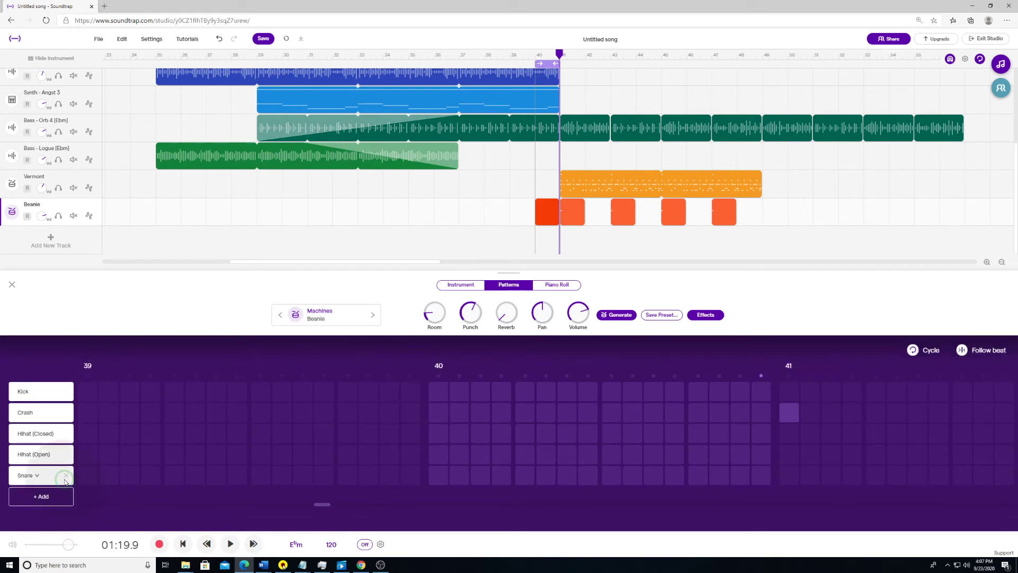
pyautogui.click(67, 476)
pyautogui.click(67, 467)
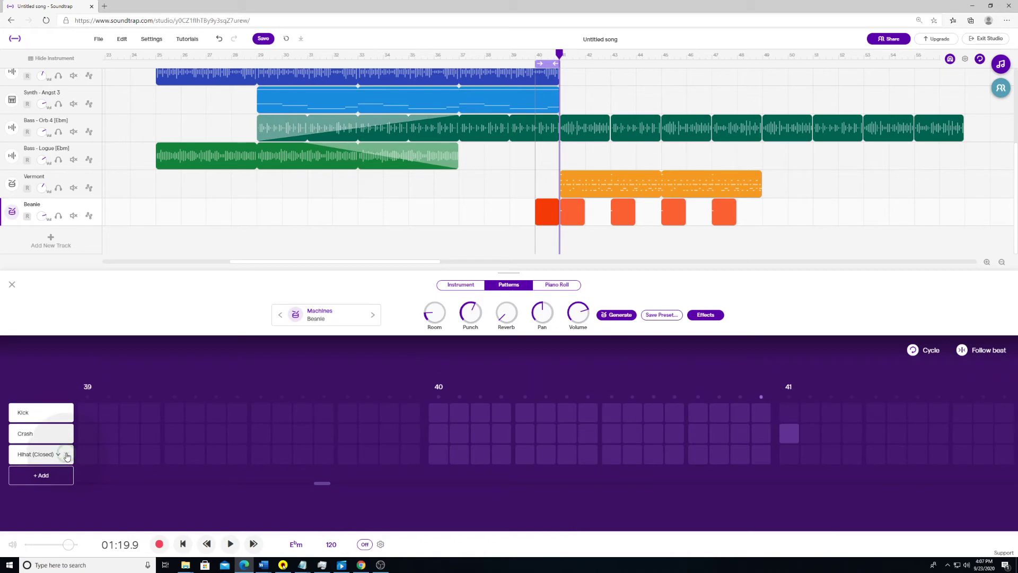
pyautogui.click(66, 455)
pyautogui.click(65, 445)
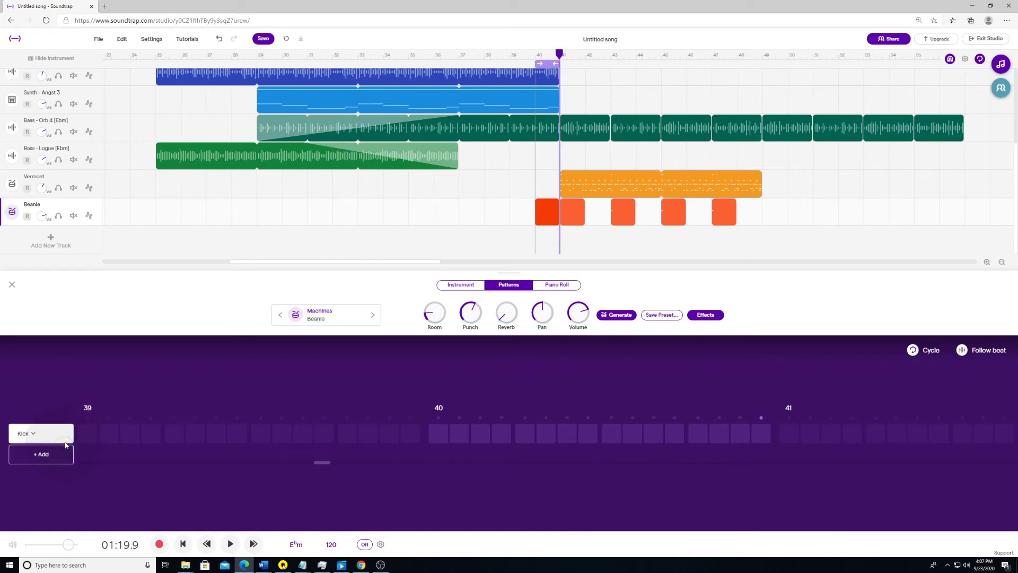
# Add two drum rows to the pattern and assign the three rows to High Tom, Mid Tom 2 and Low Tom 2
pyautogui.click(44, 449)
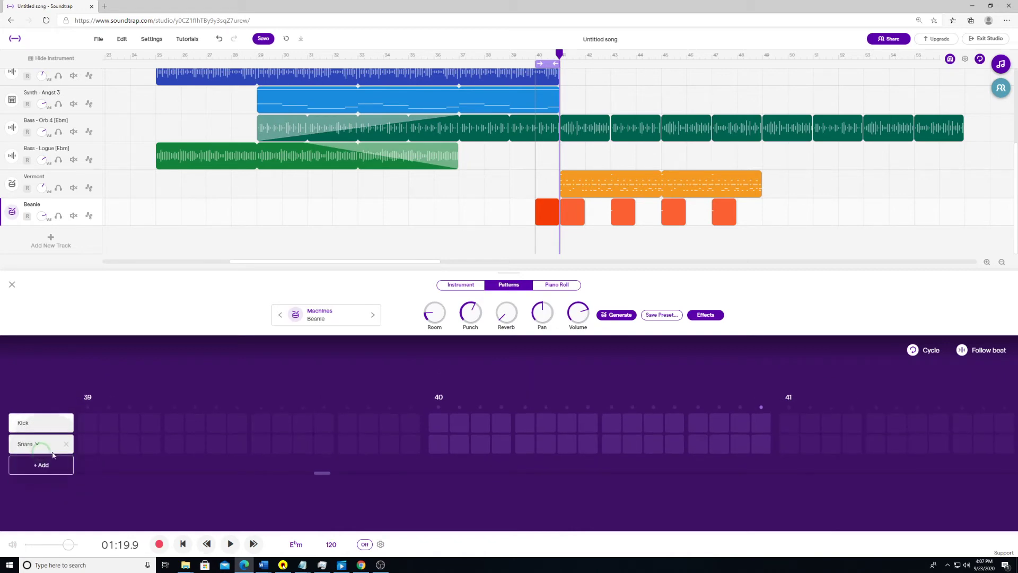
pyautogui.click(42, 464)
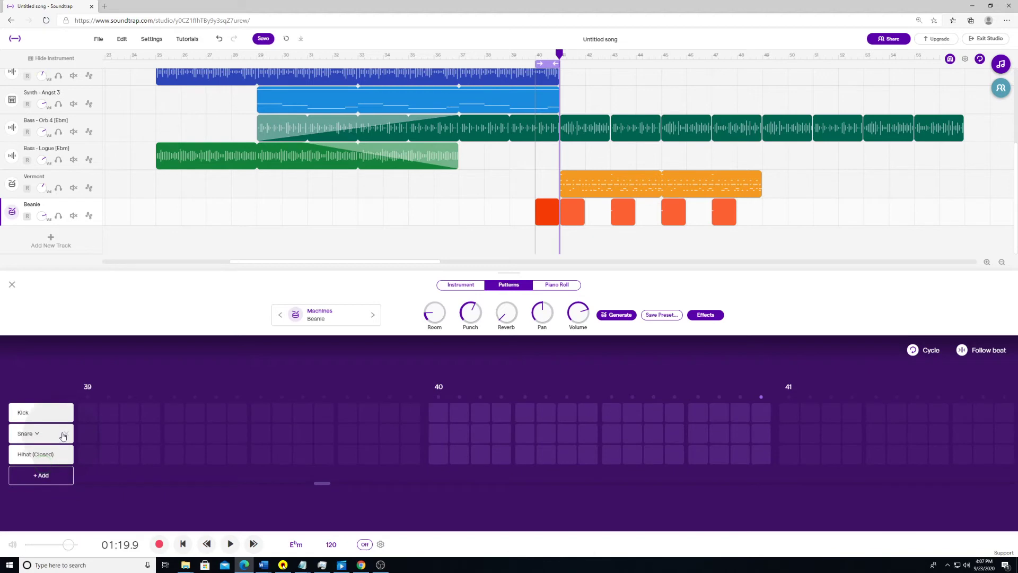
pyautogui.click(33, 435)
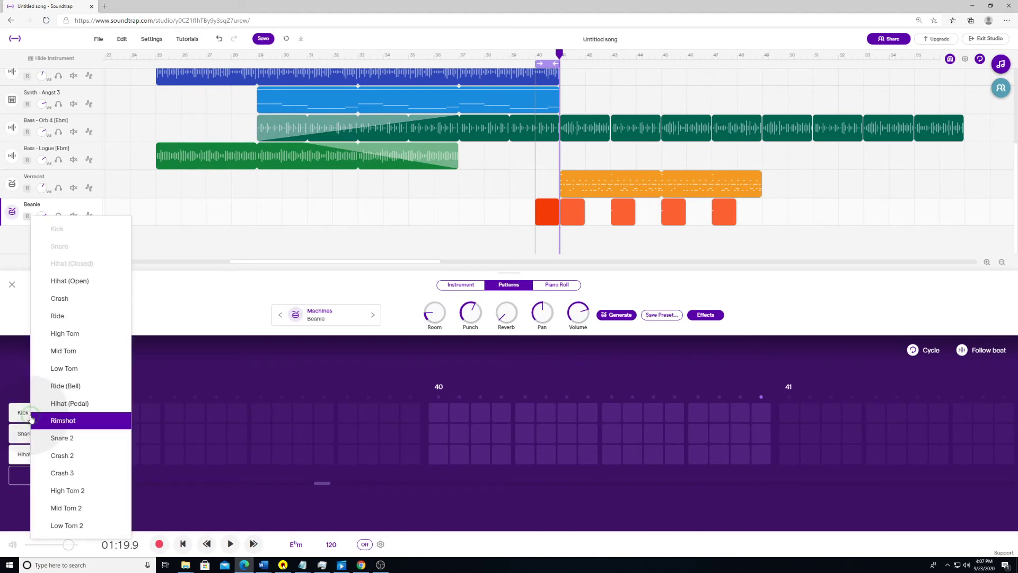
pyautogui.click(76, 341)
pyautogui.click(50, 434)
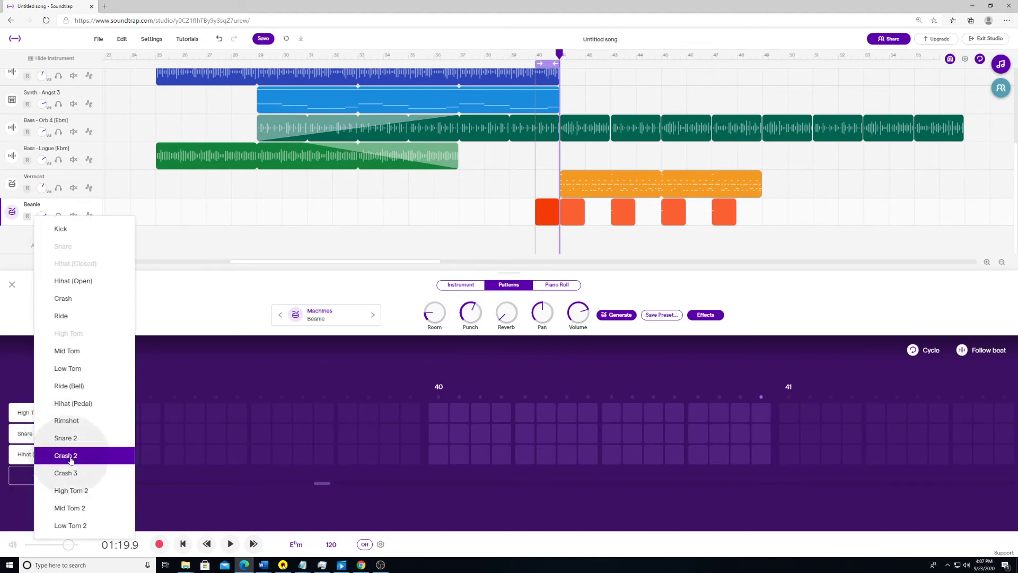
pyautogui.click(70, 507)
pyautogui.click(58, 455)
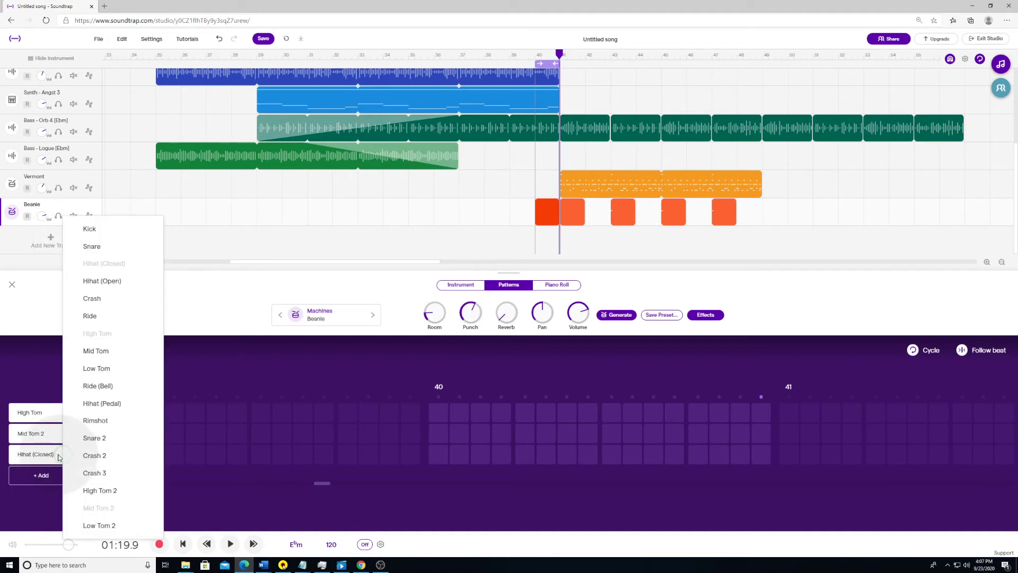
pyautogui.click(88, 525)
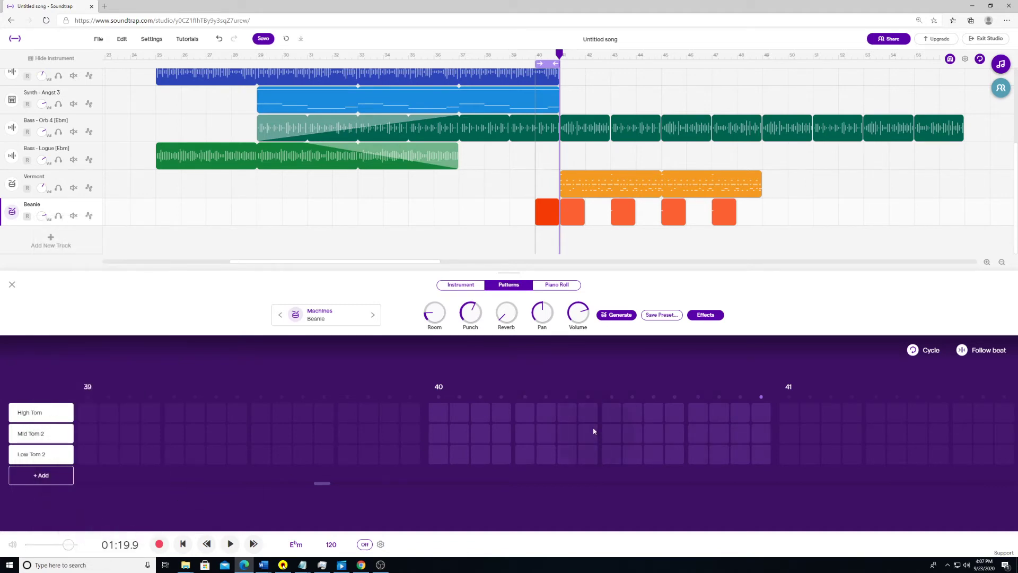
# Place two High Tom, two Mid Tom 2 and three Low Tom 2 hits descending through bar 40's second half, and play the fill
pyautogui.click(610, 412)
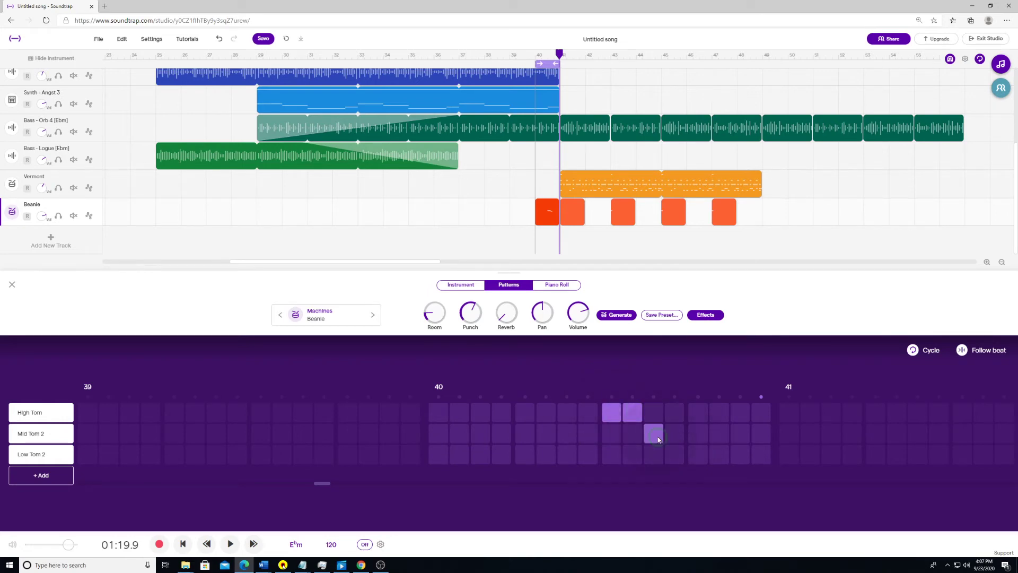
pyautogui.click(759, 455)
pyautogui.click(702, 456)
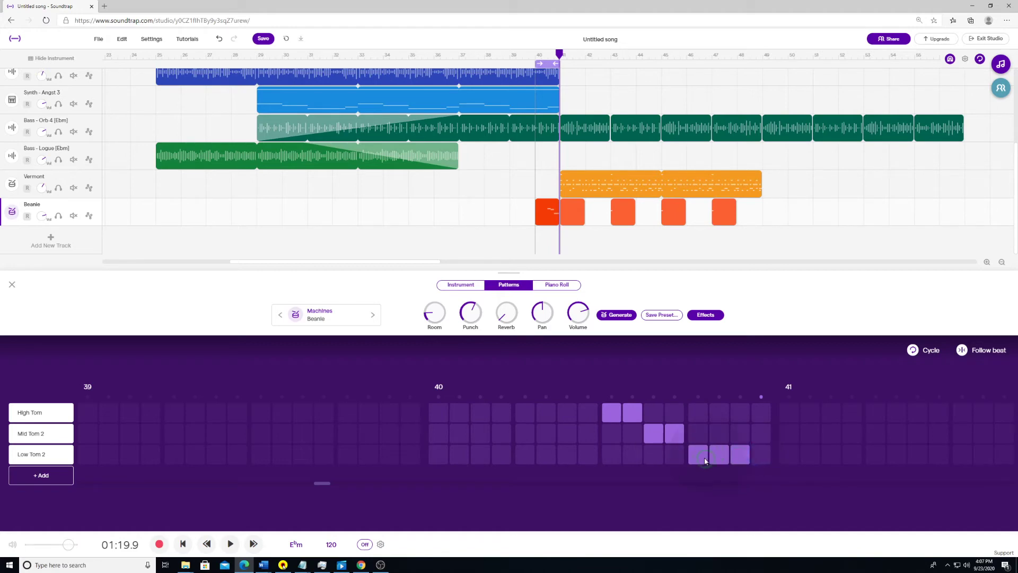
pyautogui.press('space')
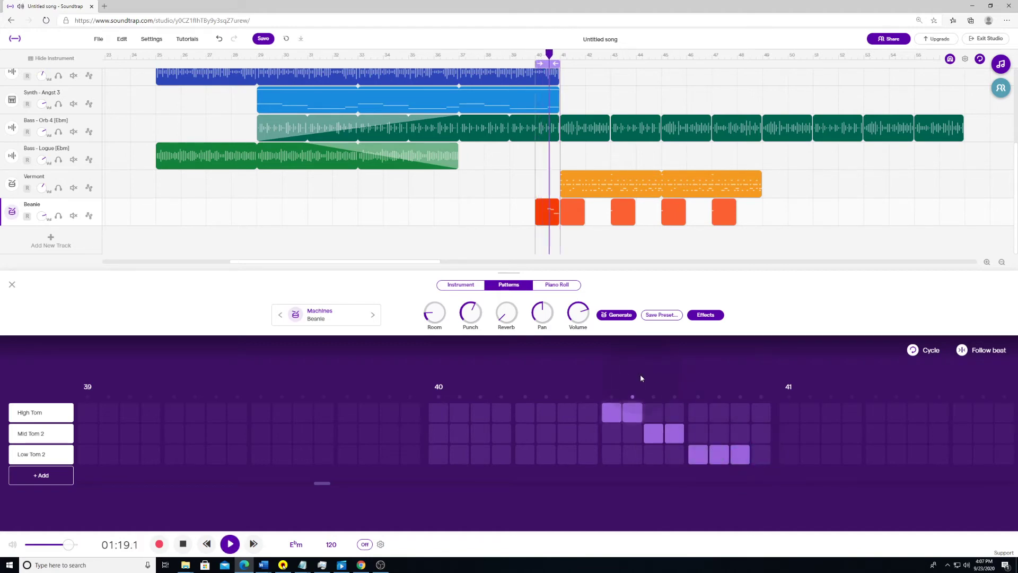
pyautogui.press('space')
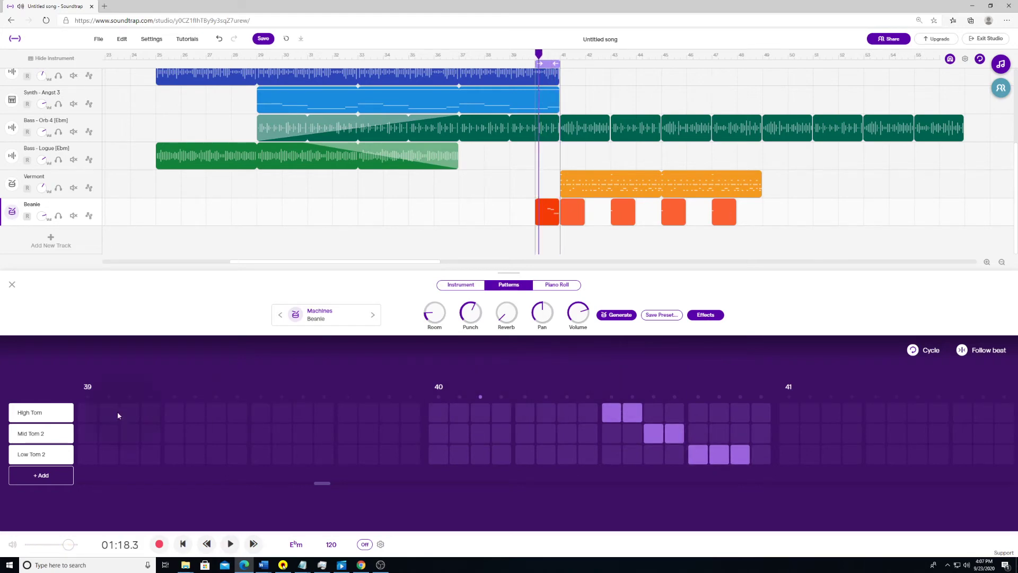
# Change the fill's first row to Rimshot and its fourth row to Snare, with a Snare hit on bar 40's last step
pyautogui.click(47, 414)
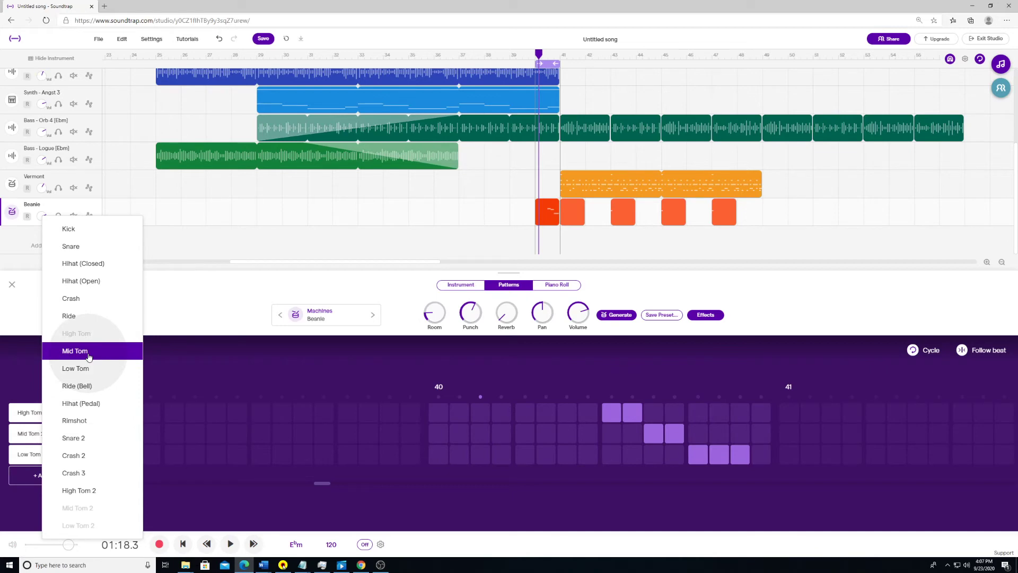
pyautogui.click(75, 420)
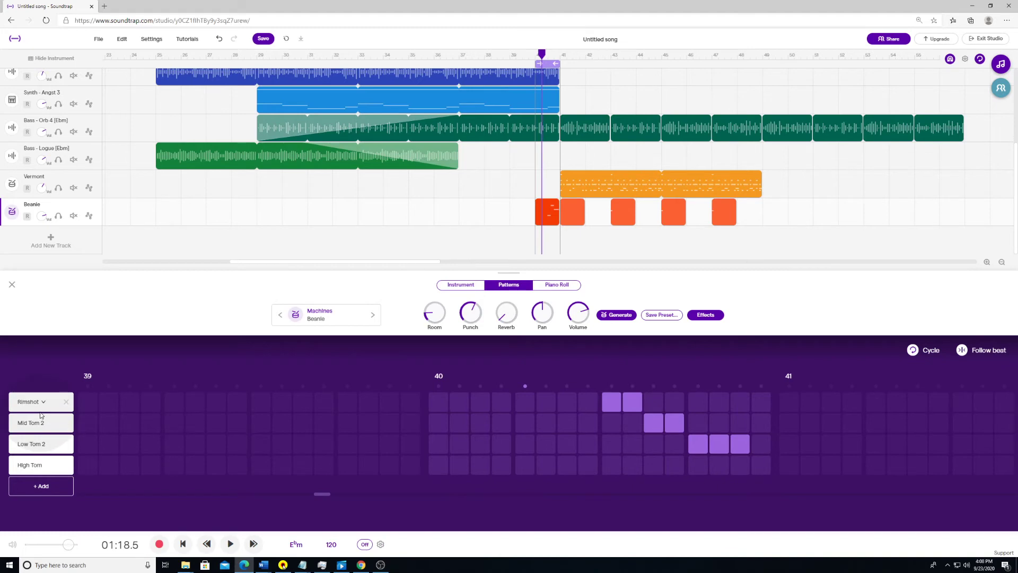
pyautogui.click(47, 466)
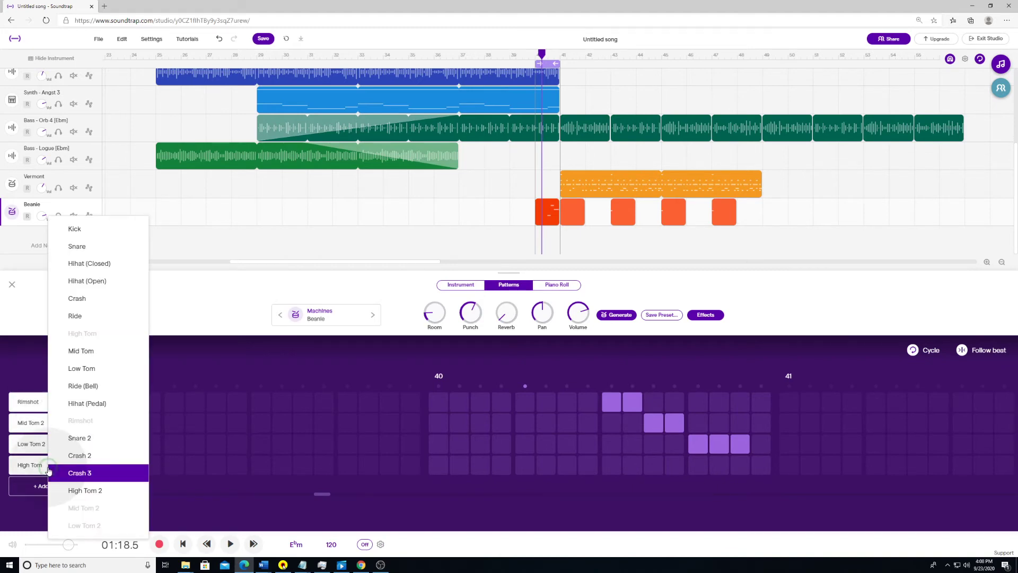
pyautogui.click(96, 279)
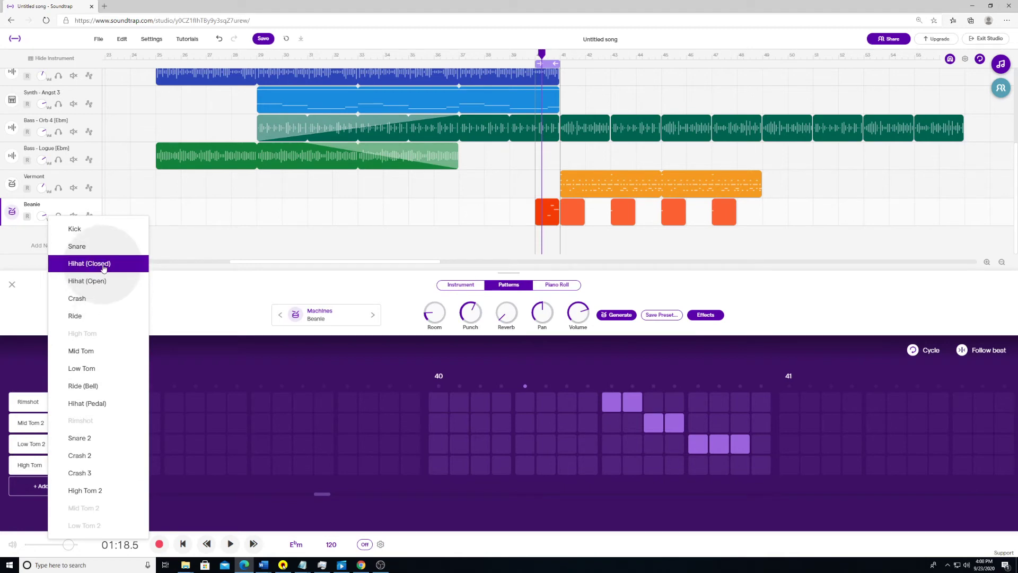
pyautogui.click(87, 247)
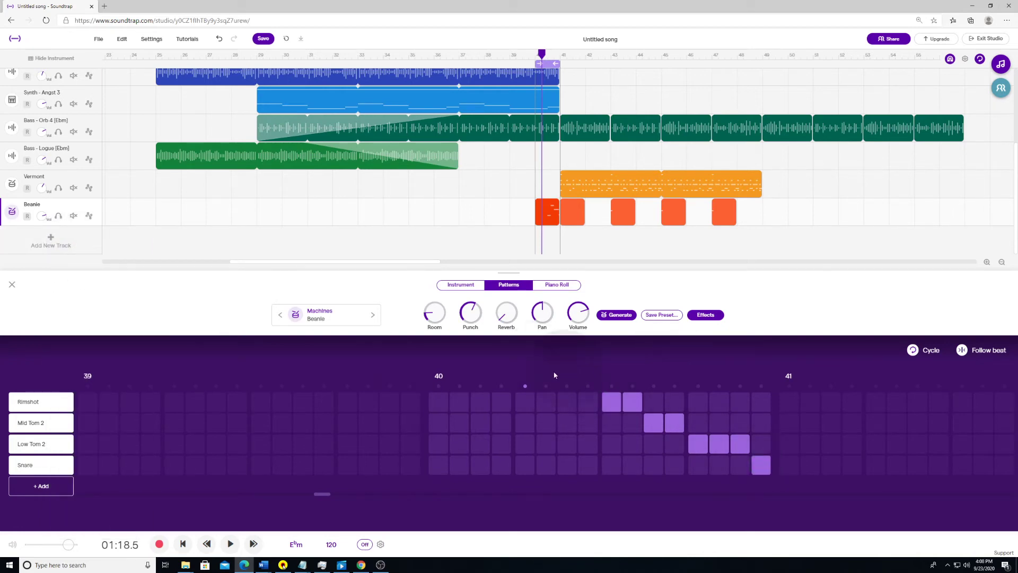
# Play bar 40 from its start, change the Snare row to Kick and place a Kick hit on the bar's last step
pyautogui.moveTo(541, 57); pyautogui.dragTo(535, 60)
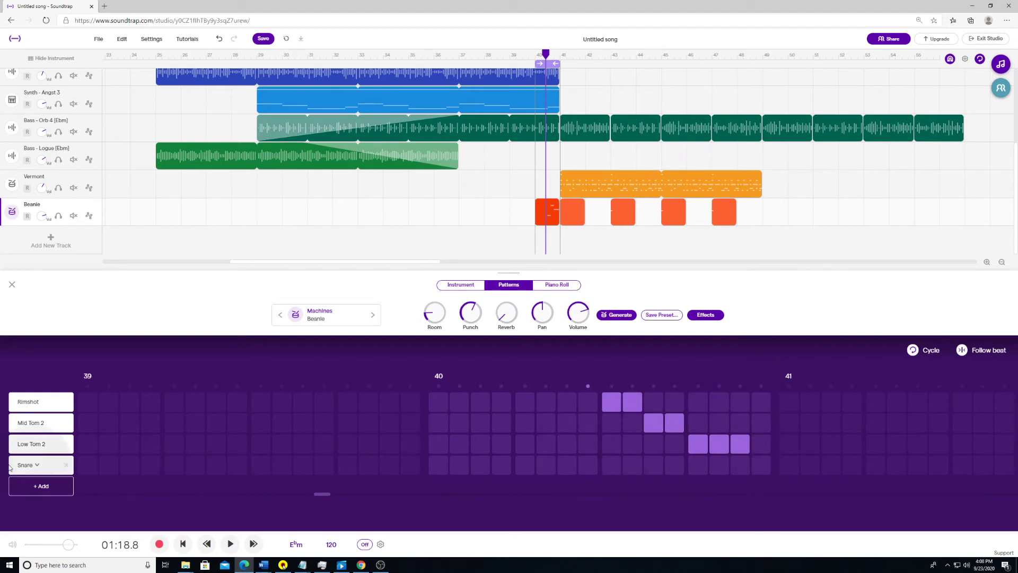
pyautogui.click(33, 464)
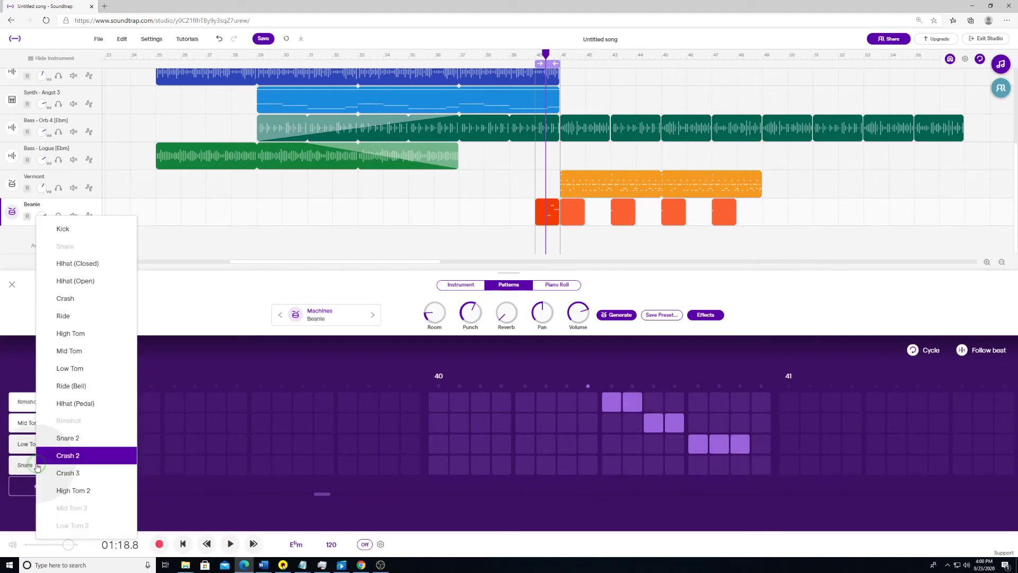
pyautogui.click(85, 229)
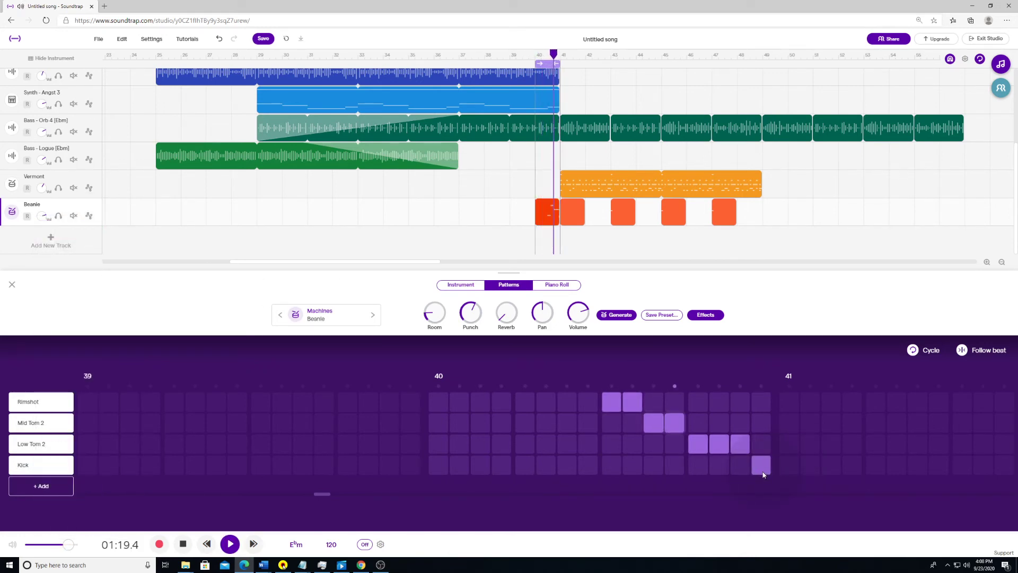
pyautogui.press('space')
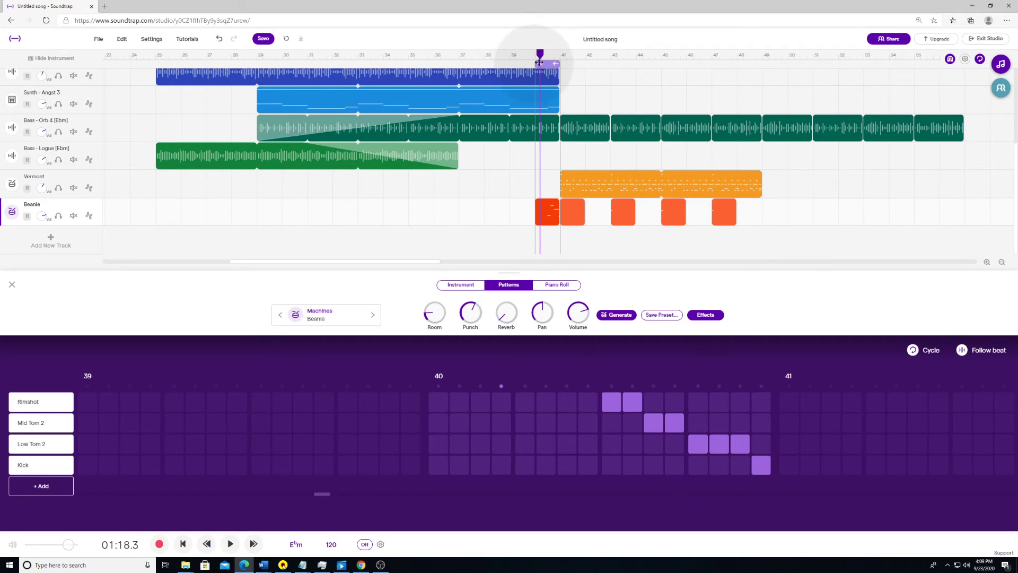
# Extend the cycle range to end at bar 49 and play the transition from bar 40
pyautogui.moveTo(559, 62); pyautogui.dragTo(766, 64)
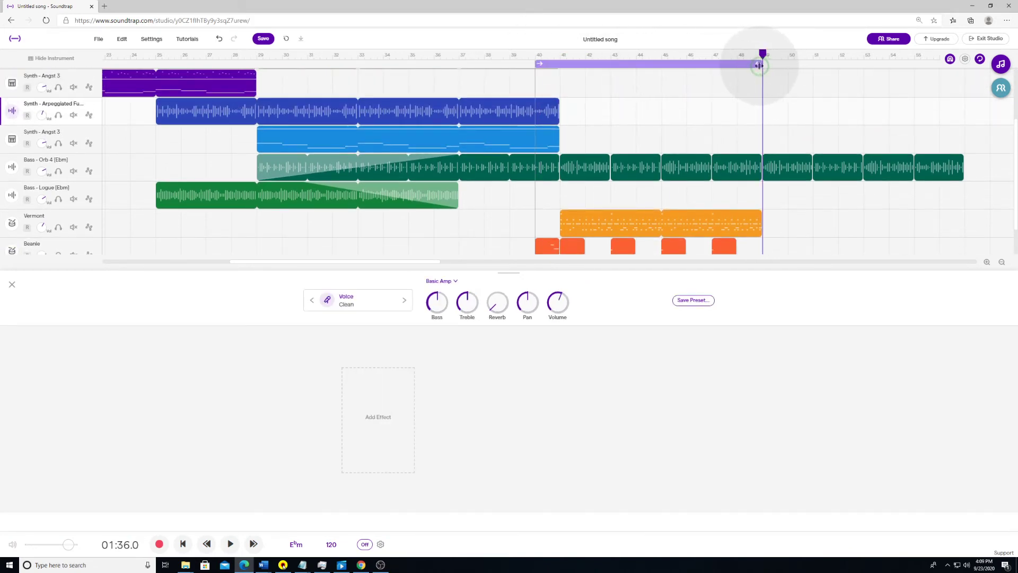
pyautogui.click(540, 55)
pyautogui.press('space')
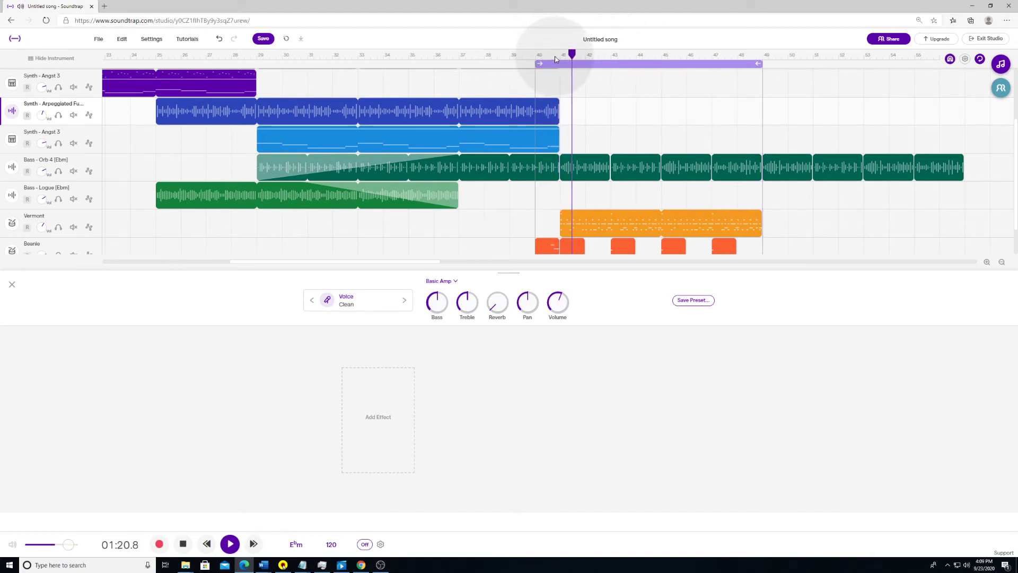
pyautogui.press('space')
# Select the crash region at bar 41 on the Beanie track and play the section from bar 41
pyautogui.scroll(-1, 571, 172)
pyautogui.click(573, 240)
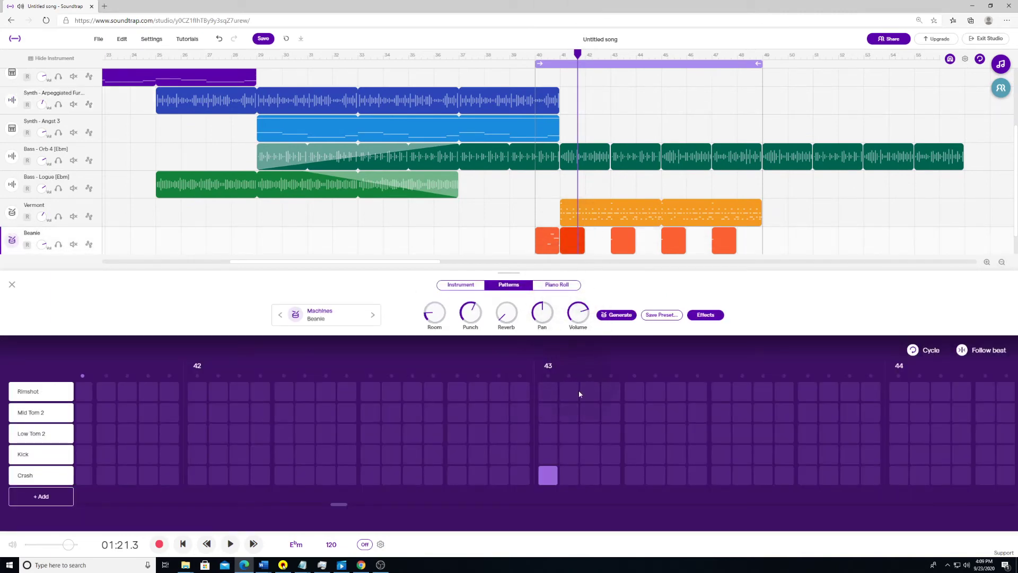
pyautogui.press('space')
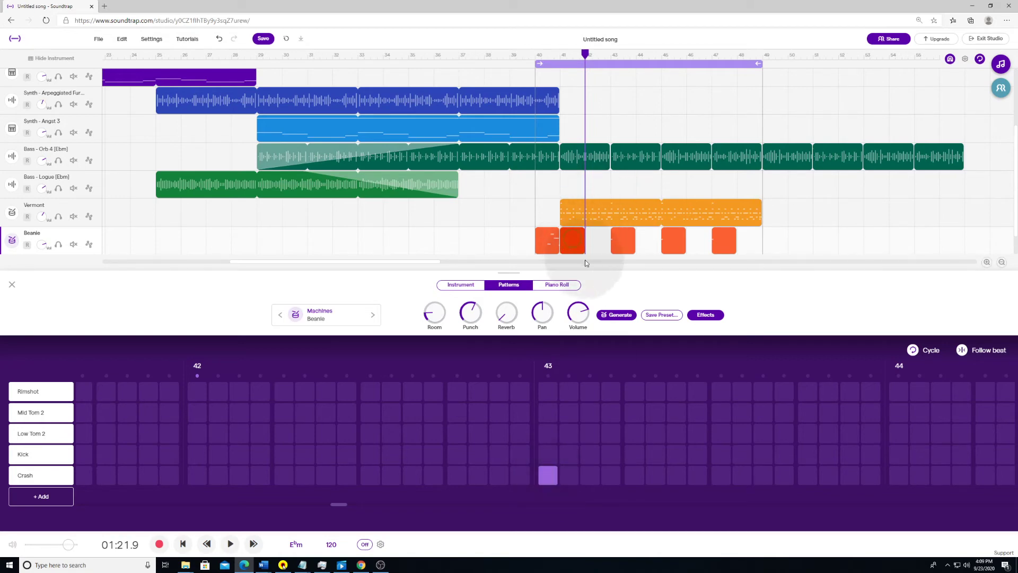
pyautogui.press('space')
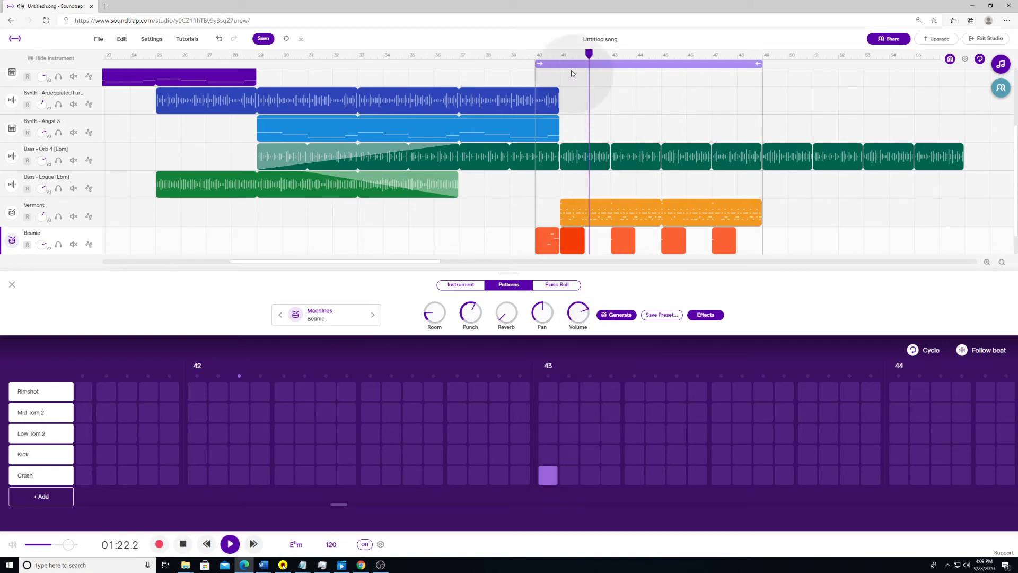
pyautogui.click(558, 53)
pyautogui.click(558, 54)
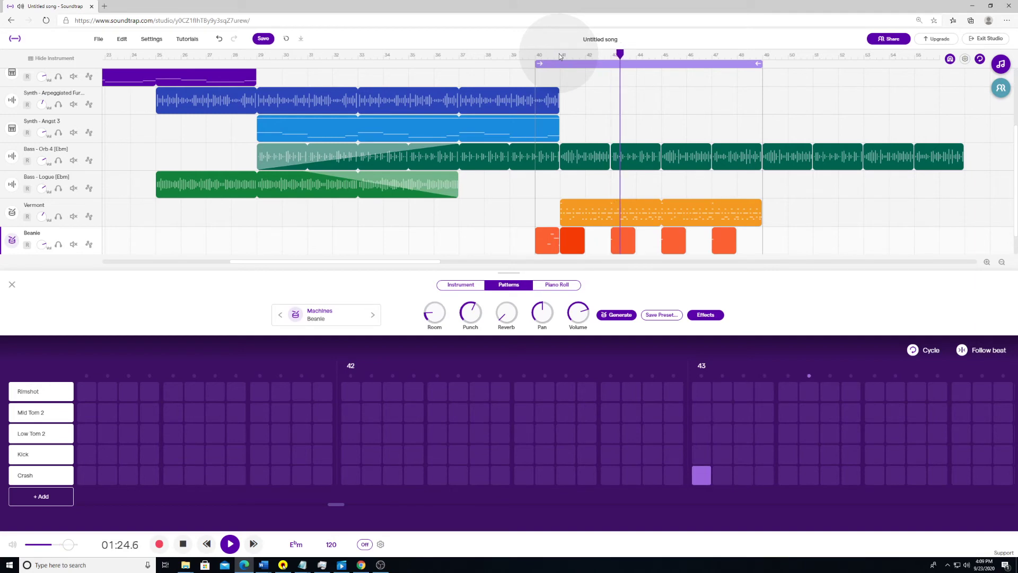
pyautogui.press('space')
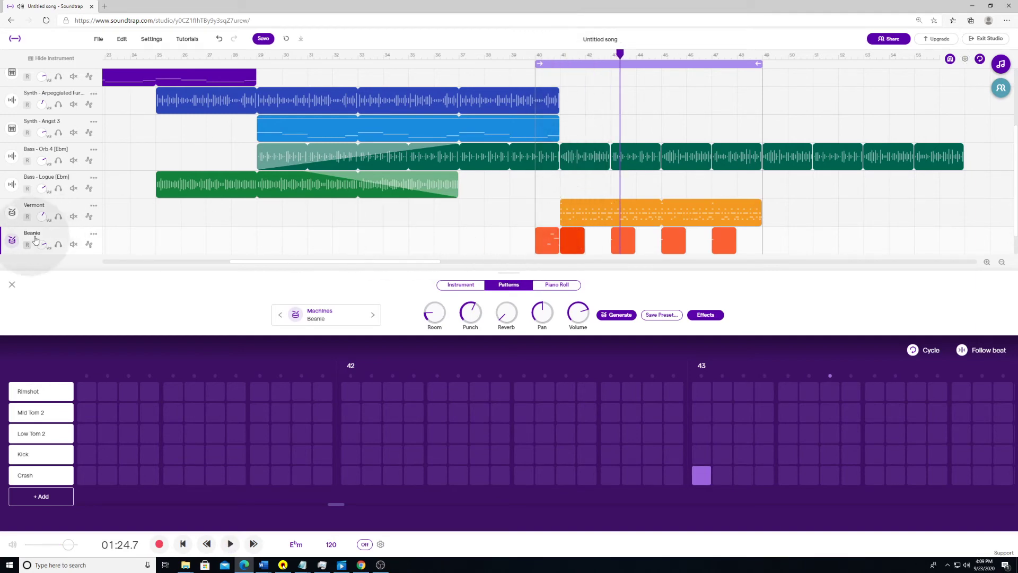
# Delete the four crash regions at bars 41, 43, 45 and 47 on the Beanie track, keeping the bar 40 fill
pyautogui.scroll(-2, 511, 204)
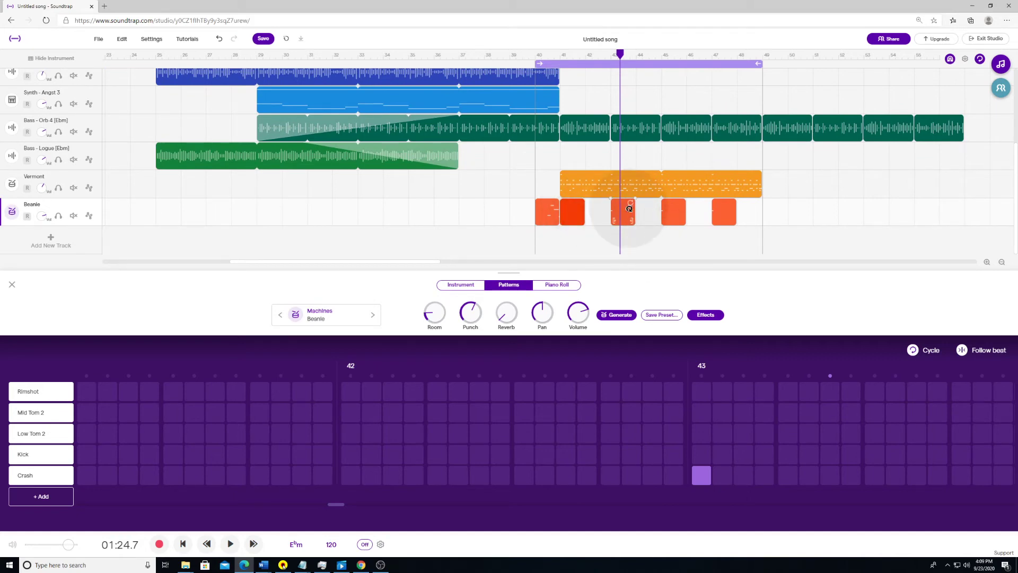
pyautogui.press('Delete')
pyautogui.press('Delete')
pyautogui.click(669, 212)
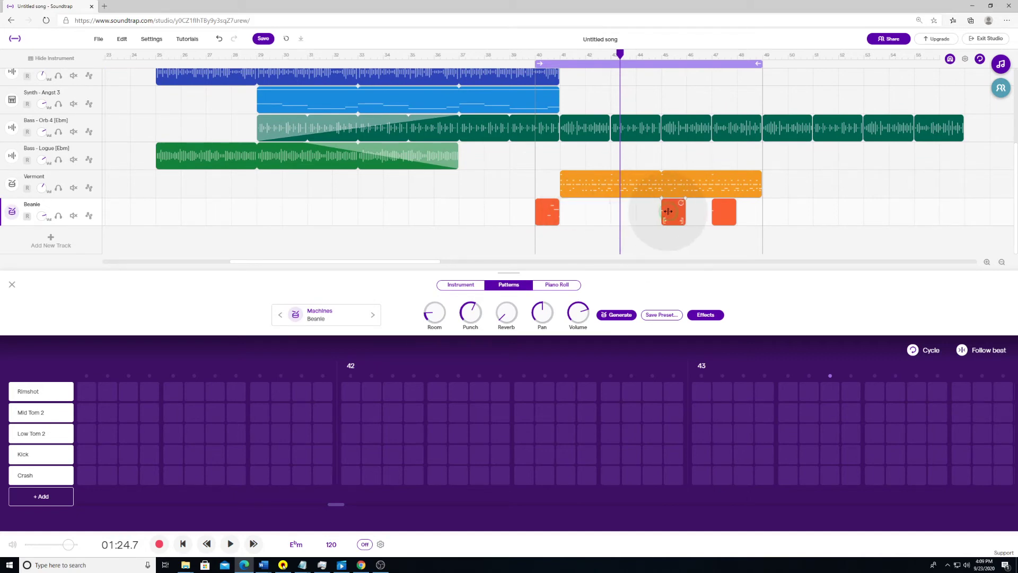
pyautogui.press('Delete')
pyautogui.click(724, 213)
pyautogui.press('Delete')
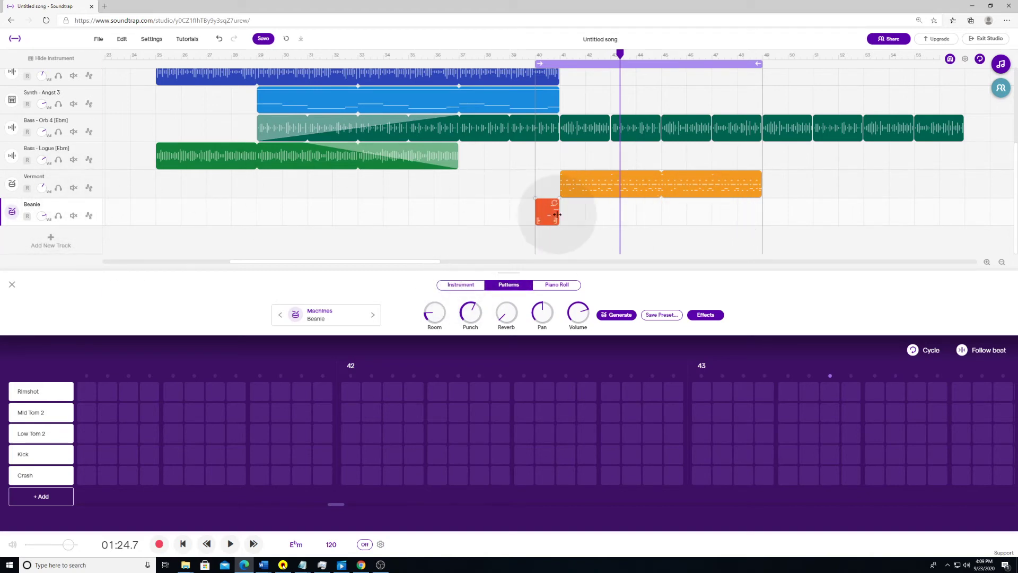
# Add a new Drum & beats track and browse its drum machine presets
pyautogui.click(72, 244)
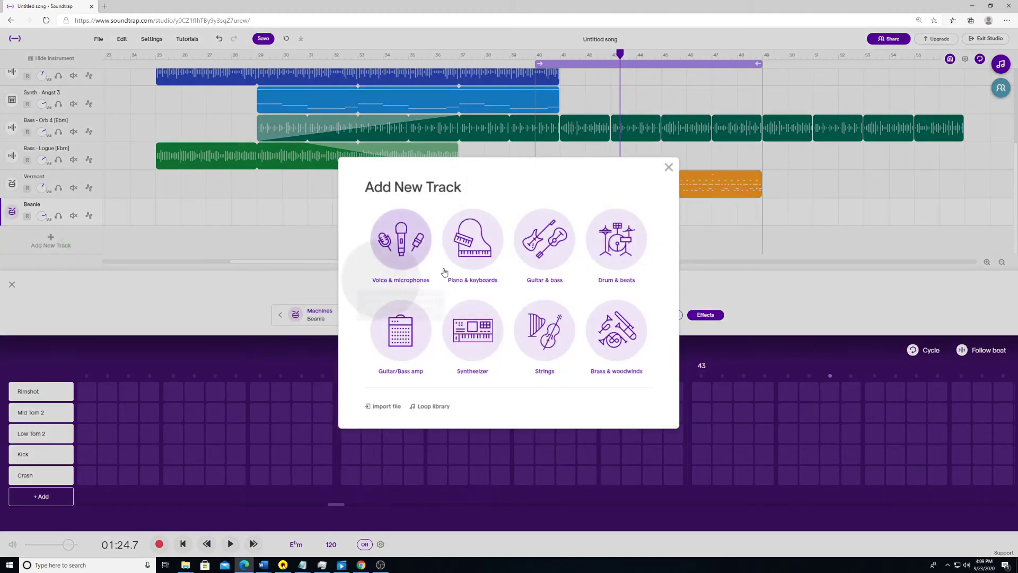
pyautogui.click(611, 241)
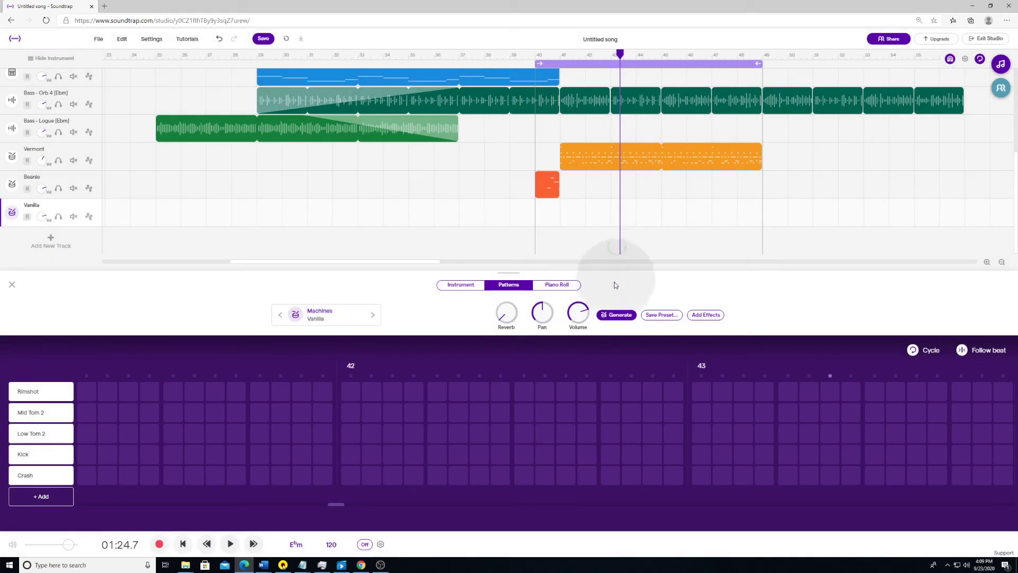
pyautogui.click(315, 314)
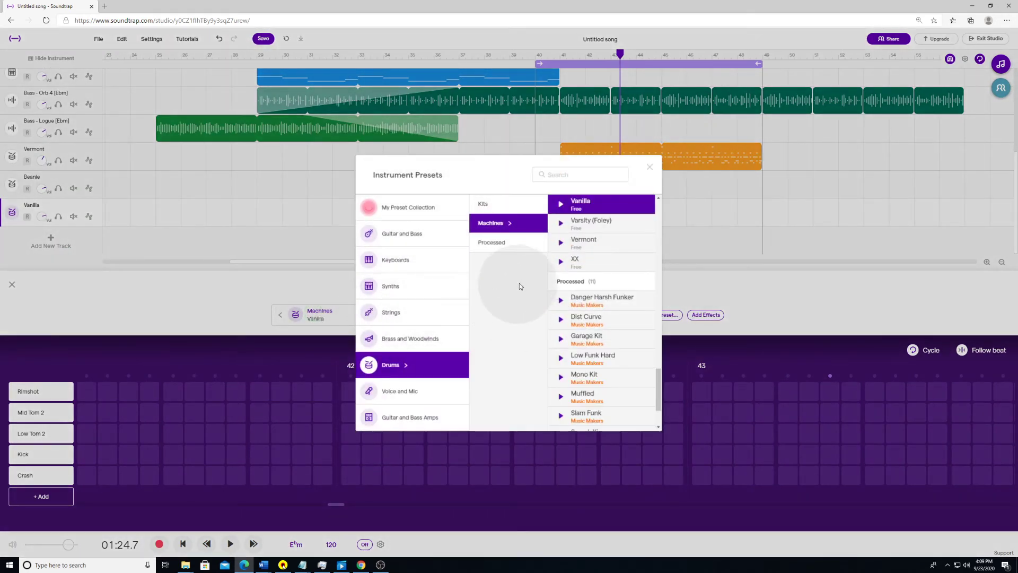
pyautogui.scroll(-3, 603, 279)
pyautogui.scroll(10, 605, 287)
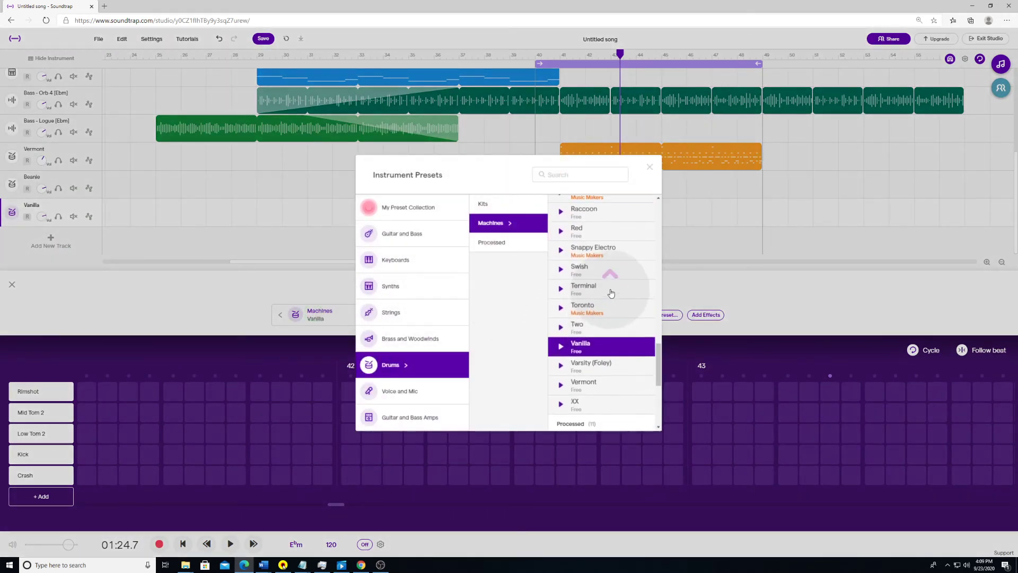
pyautogui.scroll(7, 610, 292)
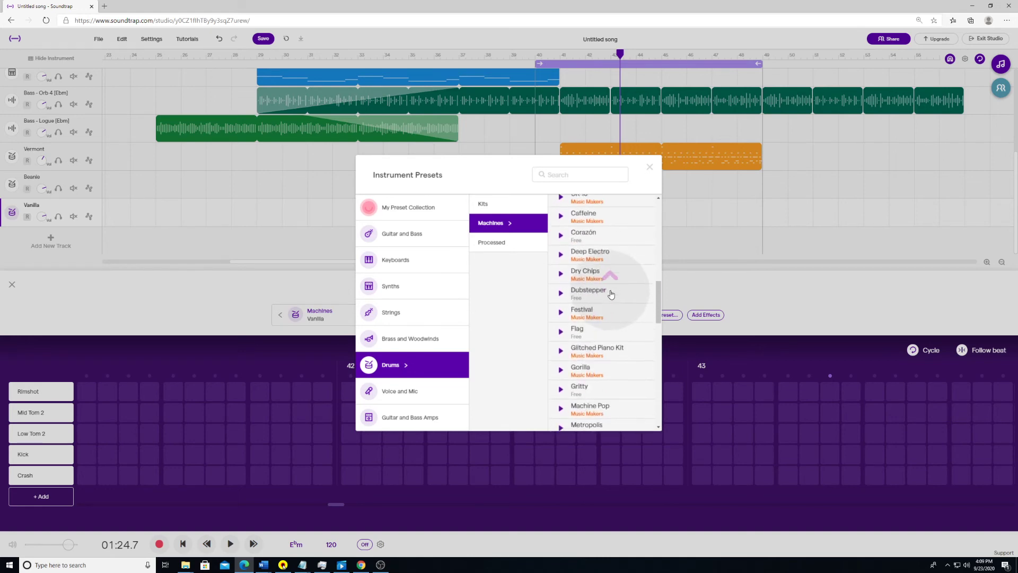
pyautogui.click(650, 167)
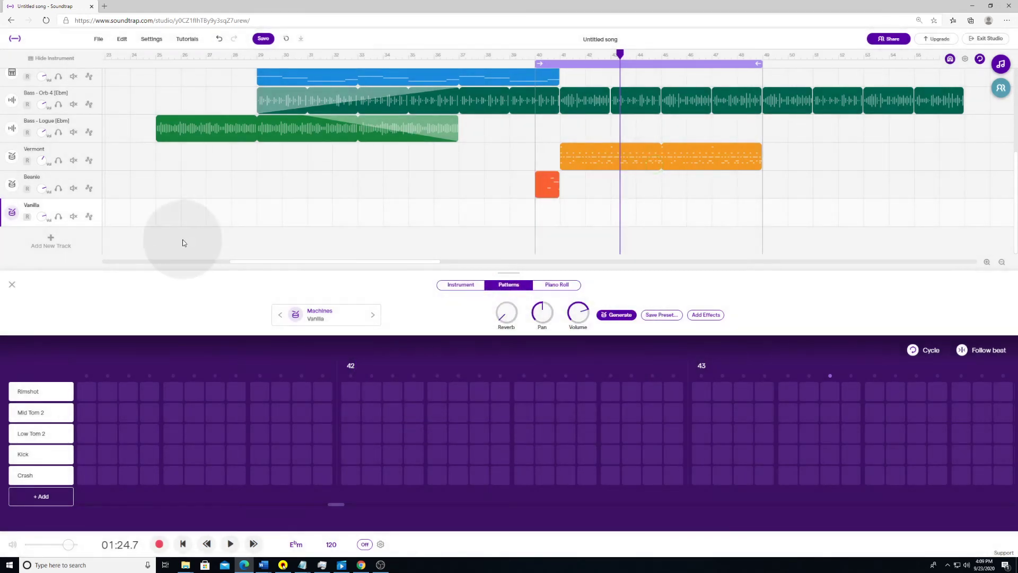
# Change the new drum track's preset to Dubstepper
pyautogui.click(326, 318)
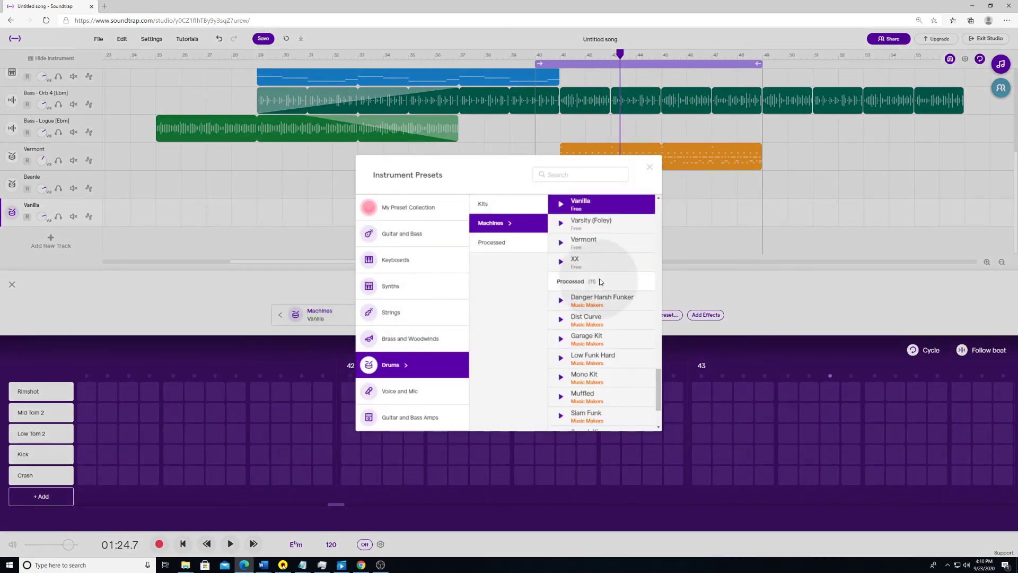
pyautogui.scroll(-3, 594, 248)
pyautogui.scroll(5, 594, 247)
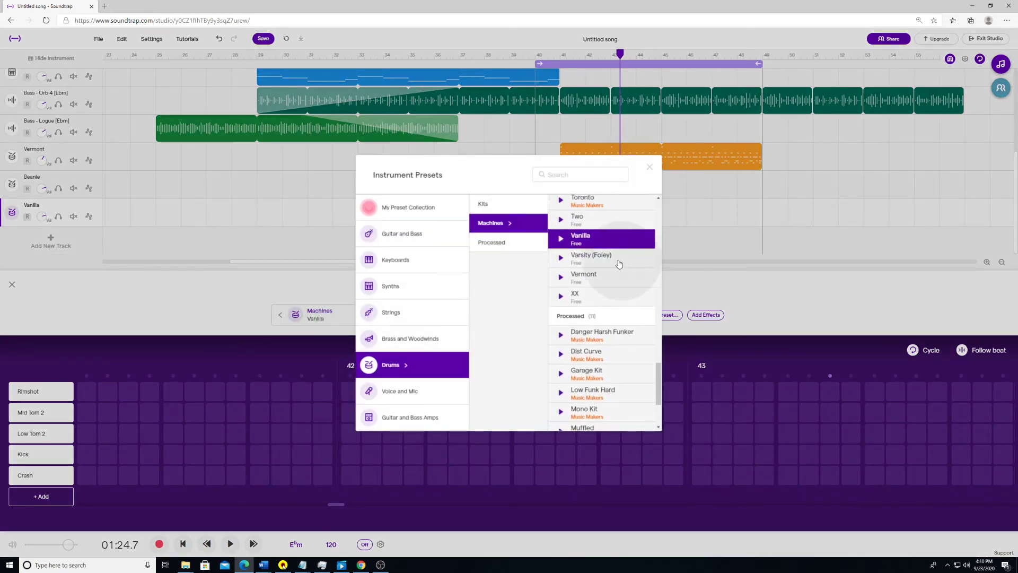
pyautogui.scroll(8, 619, 263)
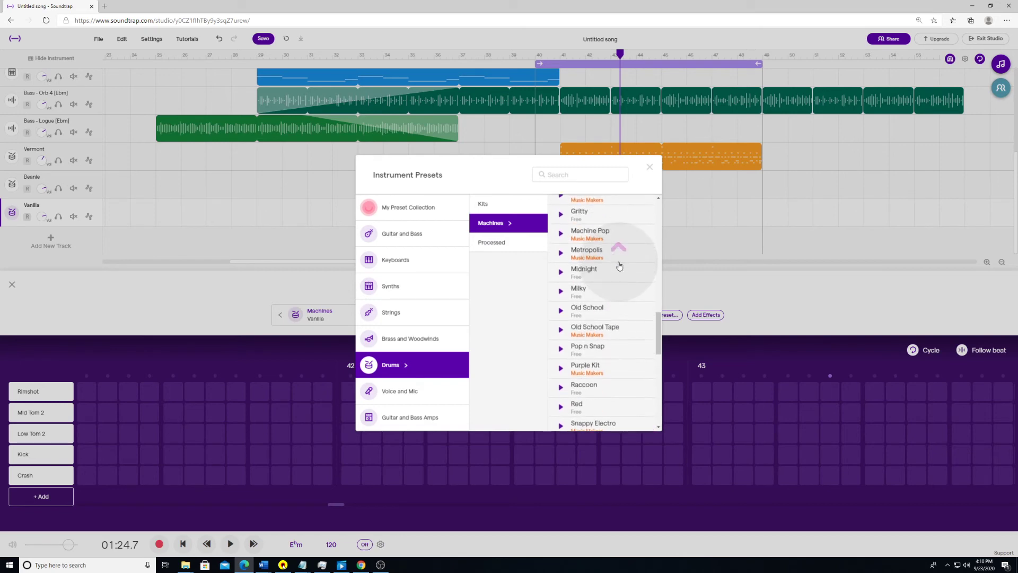
pyautogui.click(600, 293)
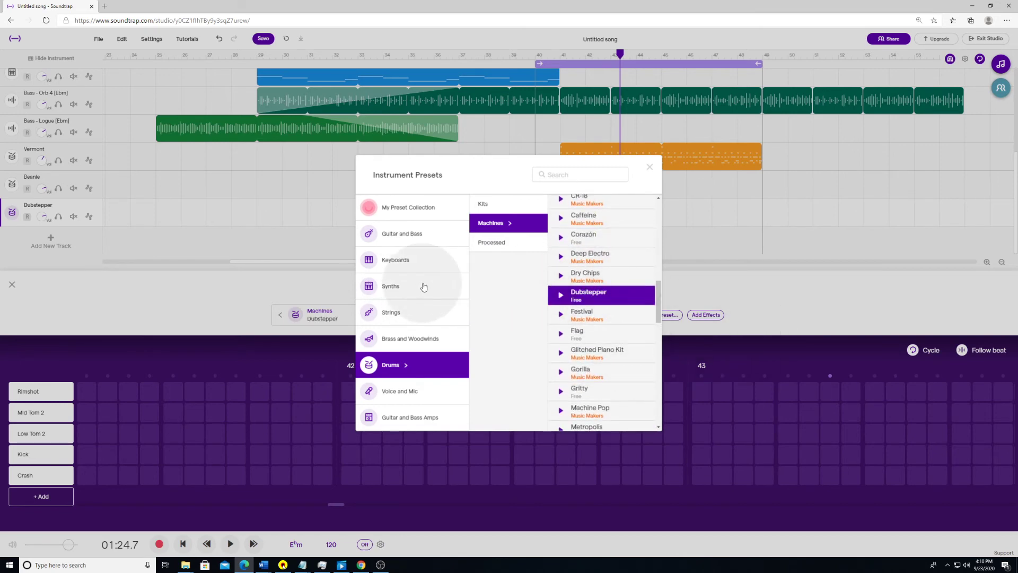
pyautogui.click(650, 170)
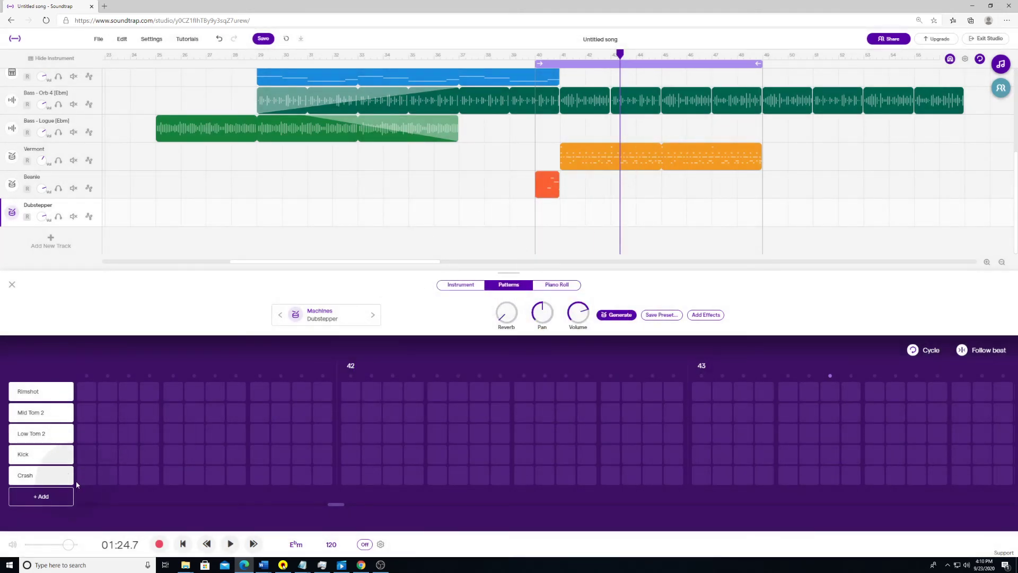
pyautogui.moveTo(336, 507)
pyautogui.mouseDown()
pyautogui.moveTo(316, 504)
pyautogui.moveTo(326, 505)
pyautogui.mouseUp()
pyautogui.click(219, 475)
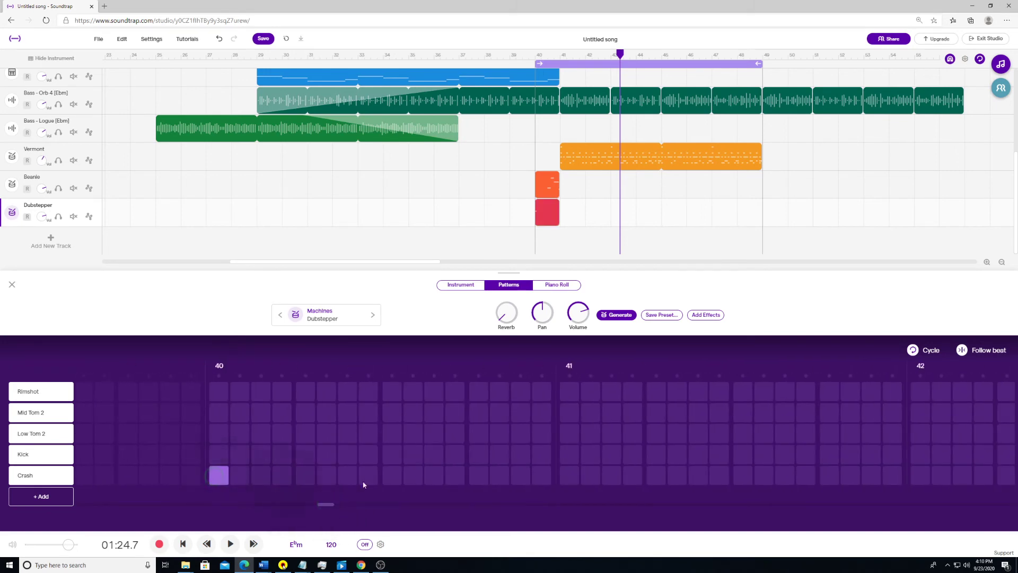
pyautogui.rightClick(545, 209)
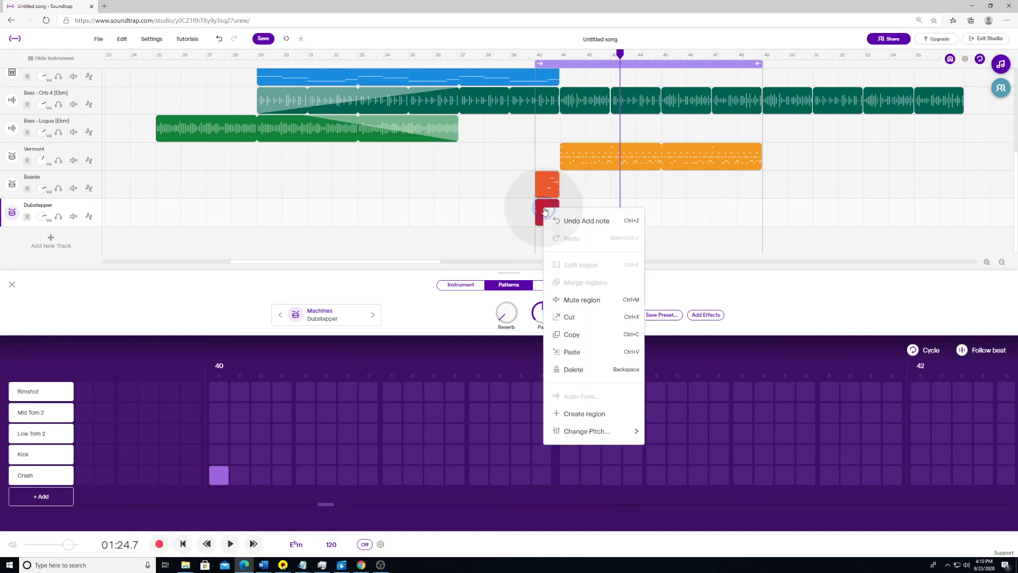
pyautogui.click(574, 369)
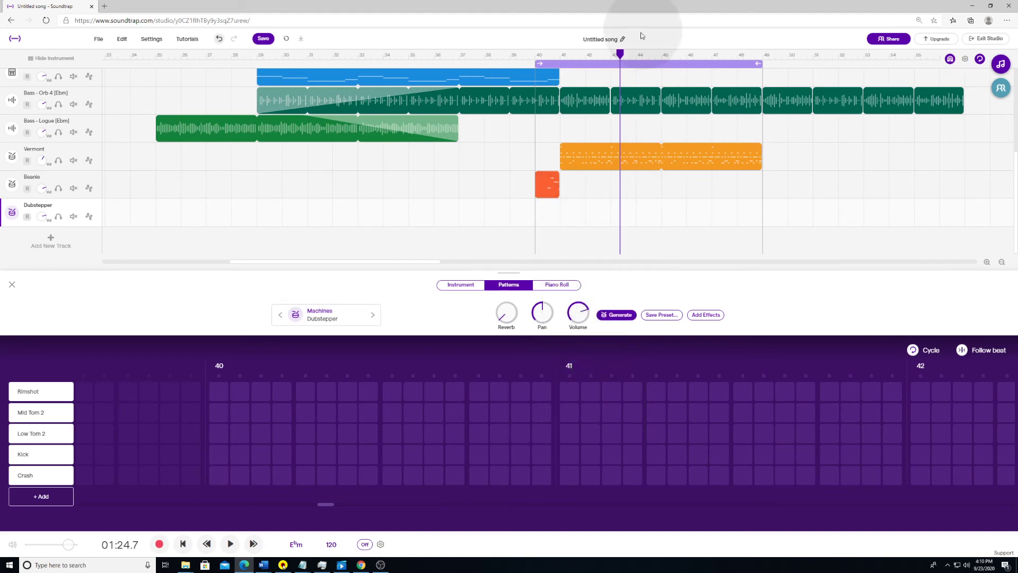
# Place Crash hits on the Dubstepper track on bar 41's second beat and on the first steps of bars 43, 45 and 47
pyautogui.moveTo(620, 54); pyautogui.dragTo(562, 62)
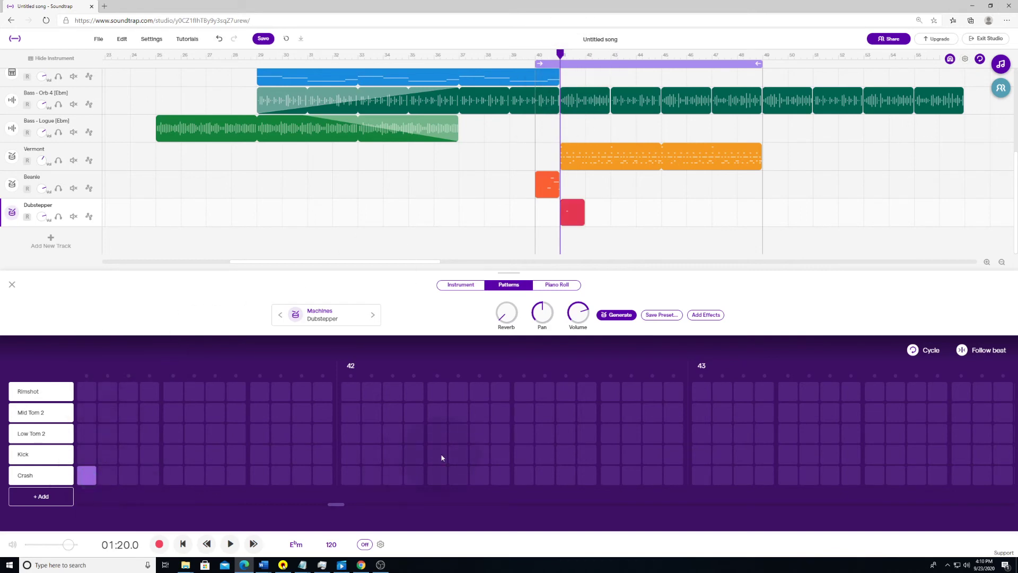
pyautogui.press('Right')
pyautogui.press('Right')
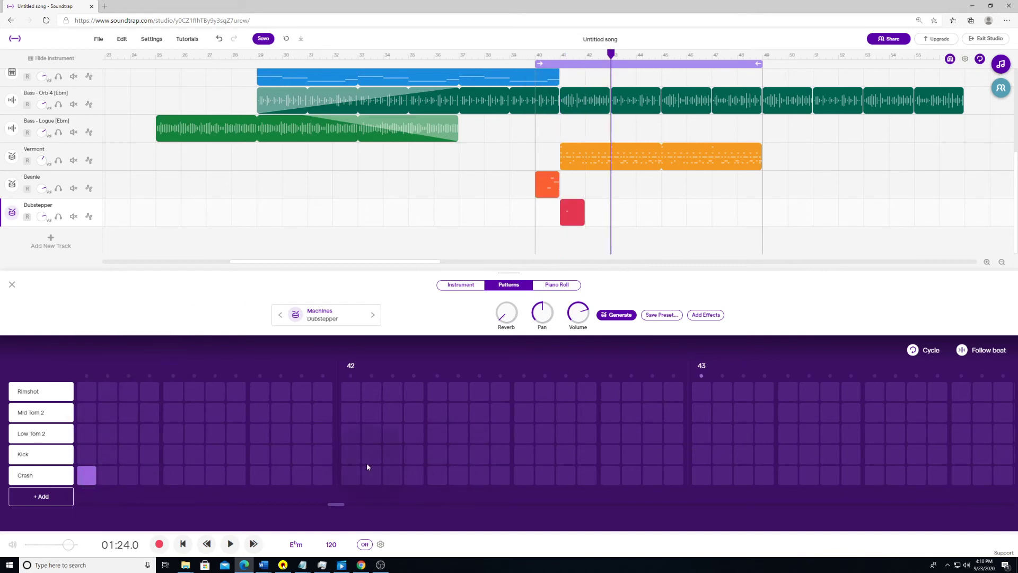
pyautogui.click(706, 483)
pyautogui.press('Right')
pyautogui.press('Right')
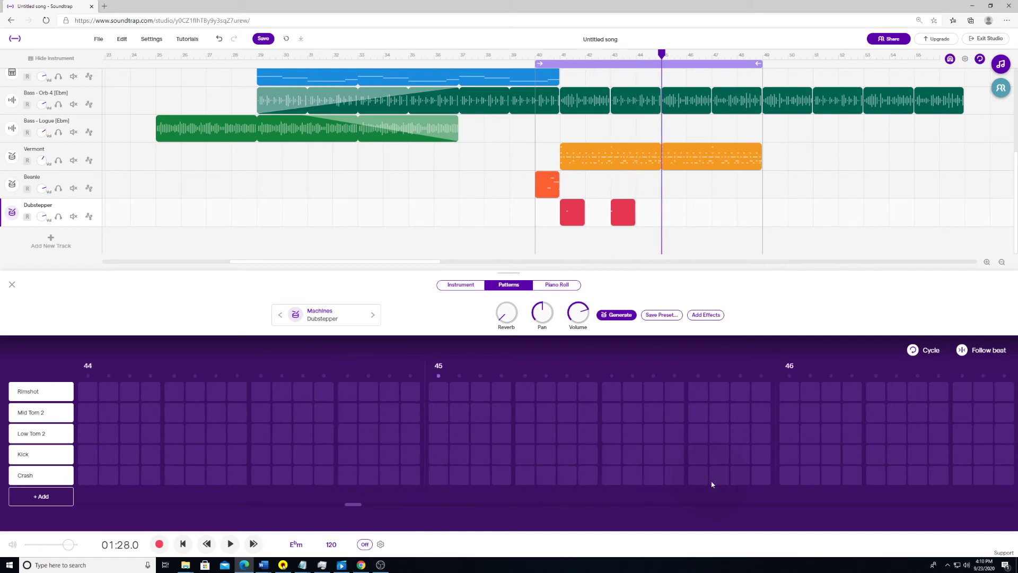
pyautogui.click(438, 481)
pyautogui.press('Right')
pyautogui.press('Right')
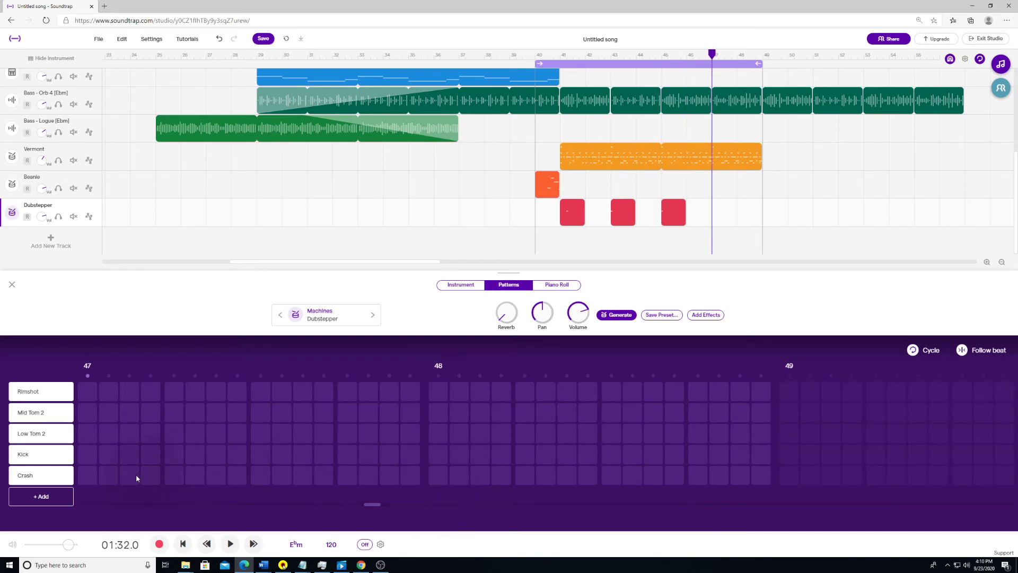
pyautogui.click(92, 481)
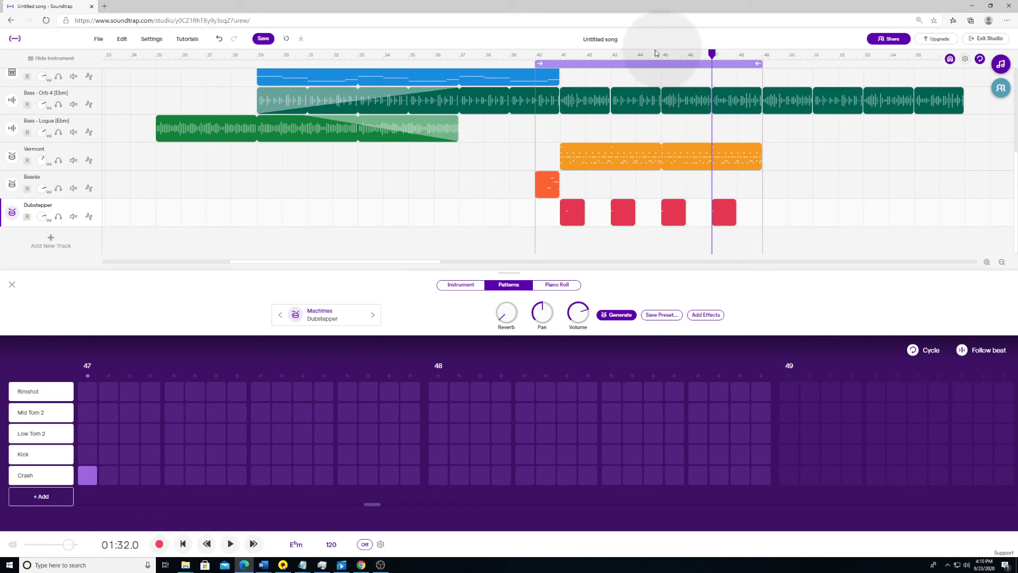
# Move the Dubstepper track's bar 41 Crash hit to the bar's first step
pyautogui.click(672, 211)
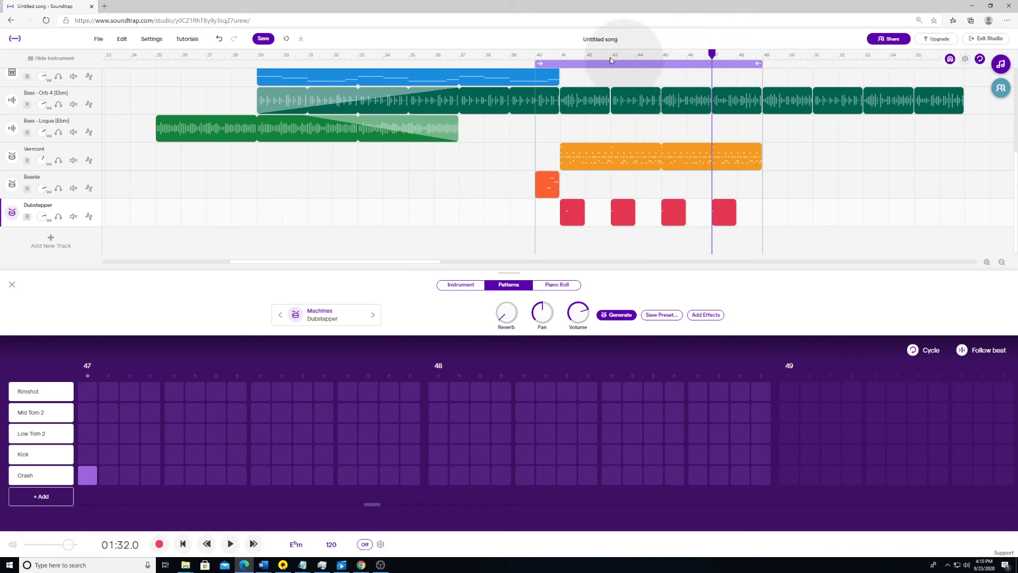
pyautogui.click(575, 204)
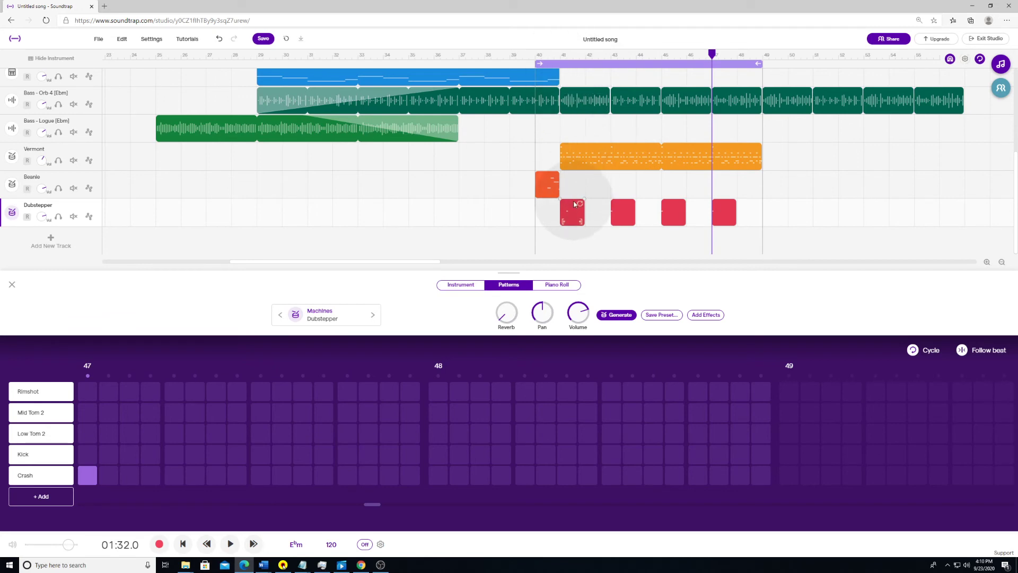
pyautogui.click(573, 210)
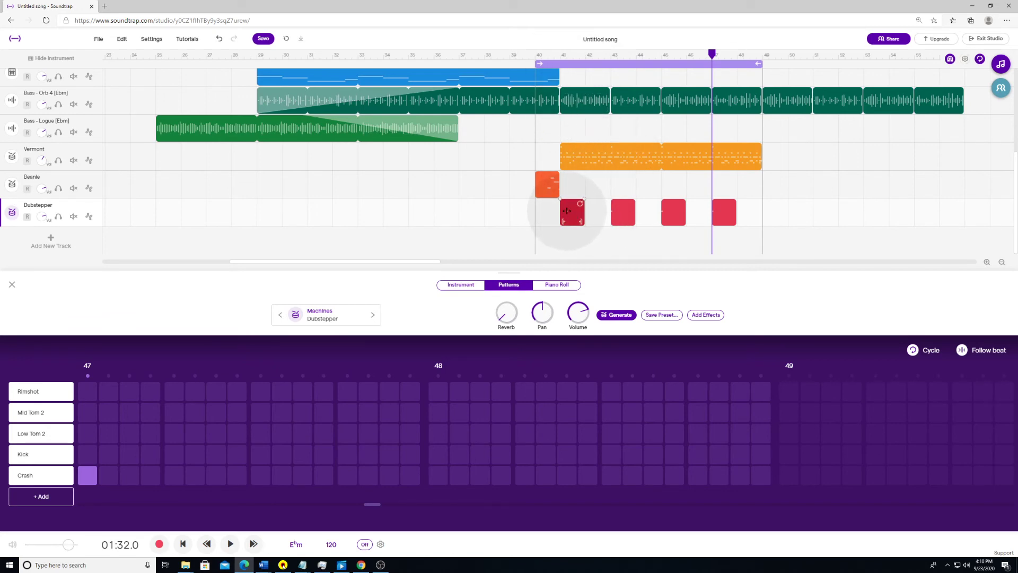
pyautogui.click(600, 225)
pyautogui.click(930, 255)
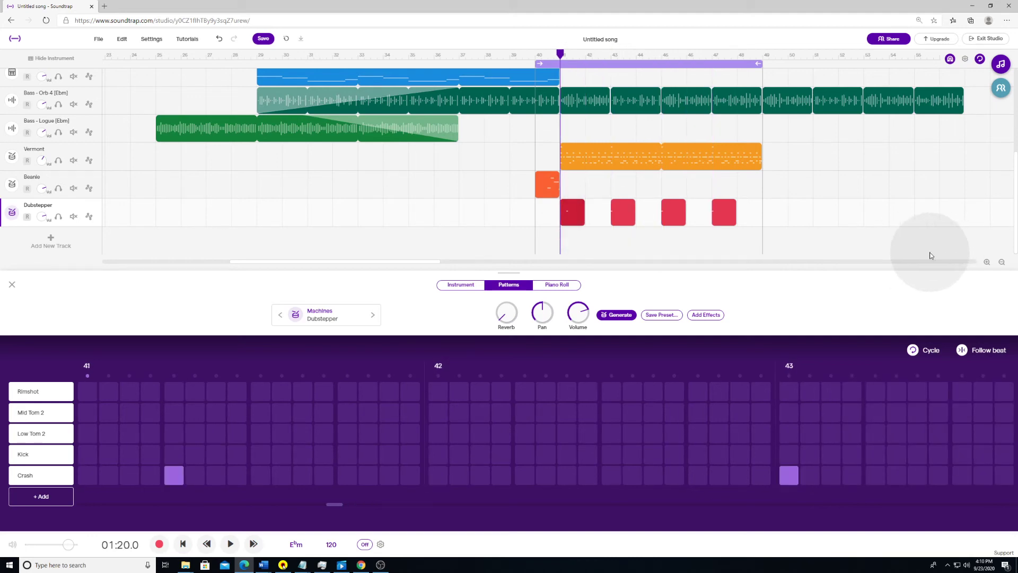
pyautogui.click(994, 261)
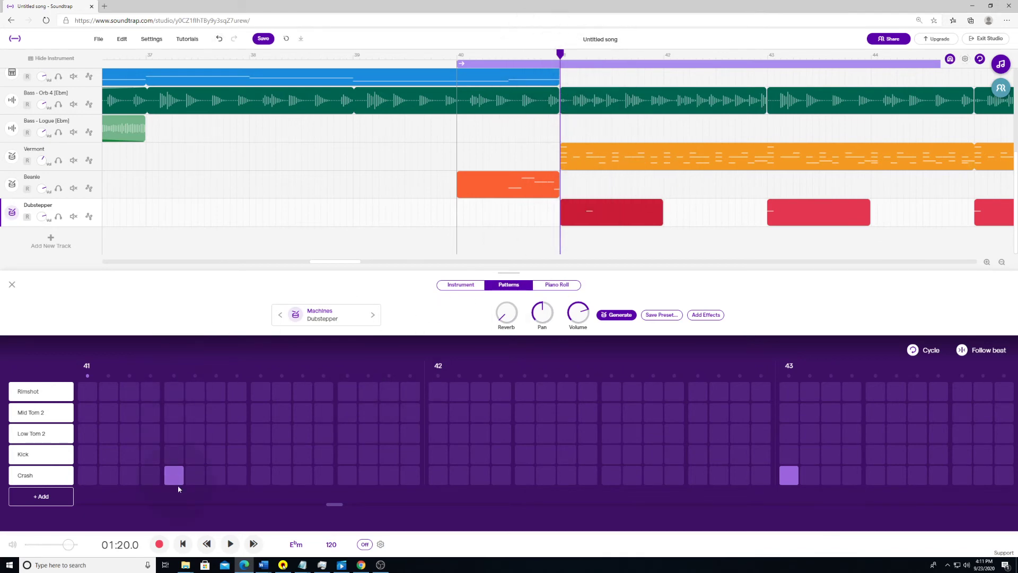
pyautogui.click(87, 475)
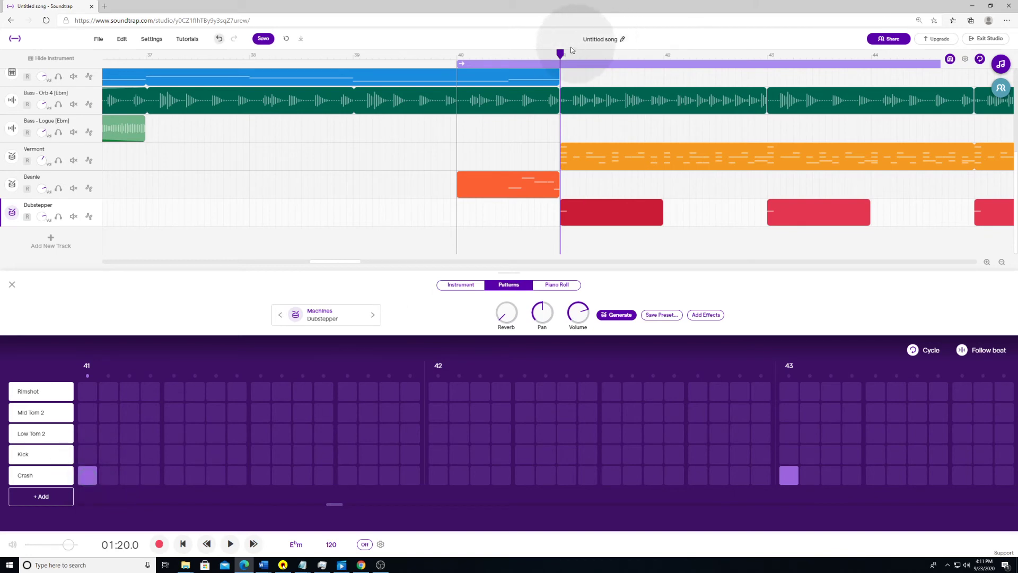
# Play the transition and new section with the Dubstepper crashes from bar 40, and stop playback in bar 48
pyautogui.click(454, 55)
pyautogui.press('space')
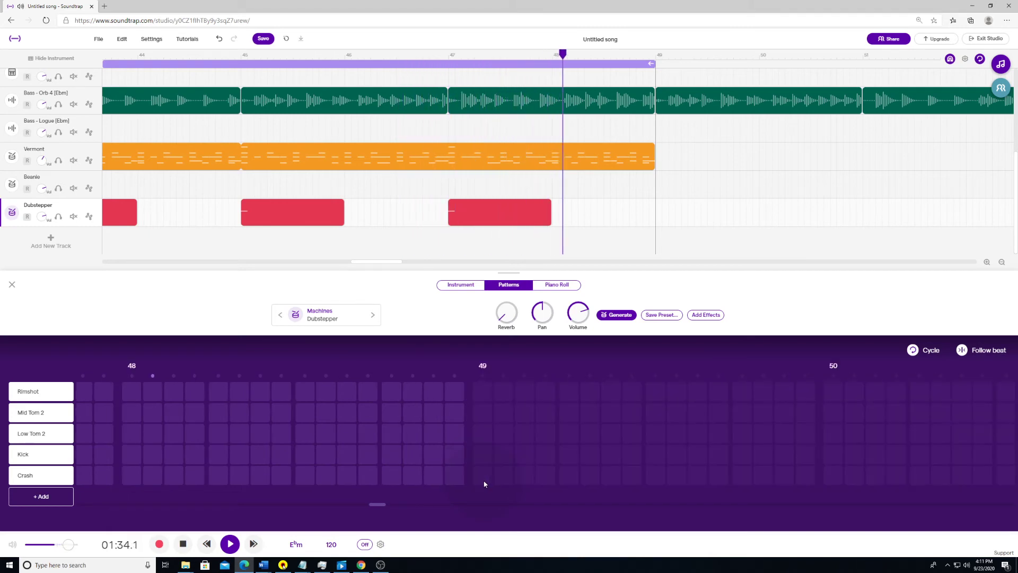
pyautogui.press('space')
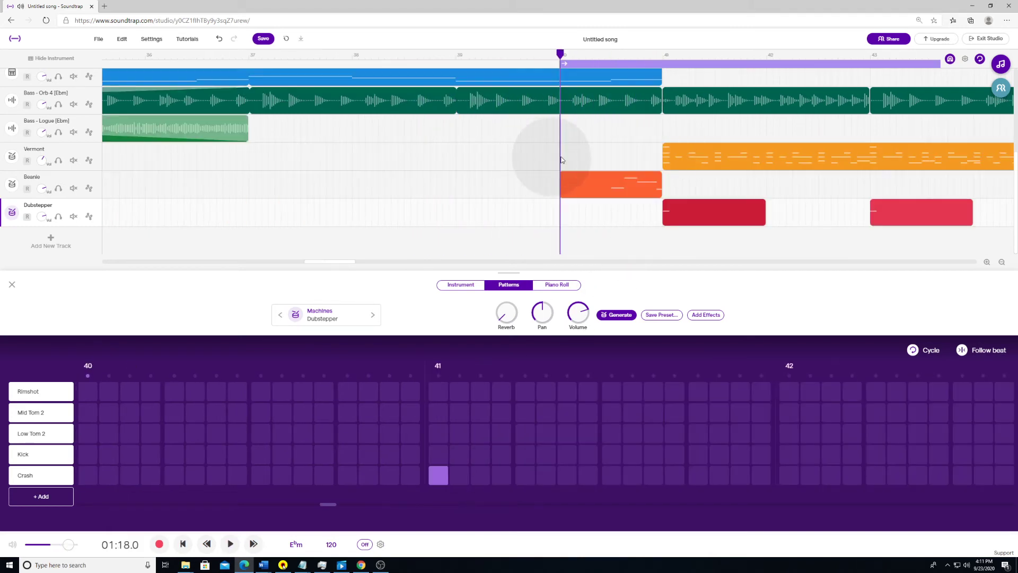
# Open the Vermont track's drum pattern at bars 46 to 48 and place the playhead just before bar 46
pyautogui.press('Right')
pyautogui.press('Right')
pyautogui.press('Right')
pyautogui.press('Right')
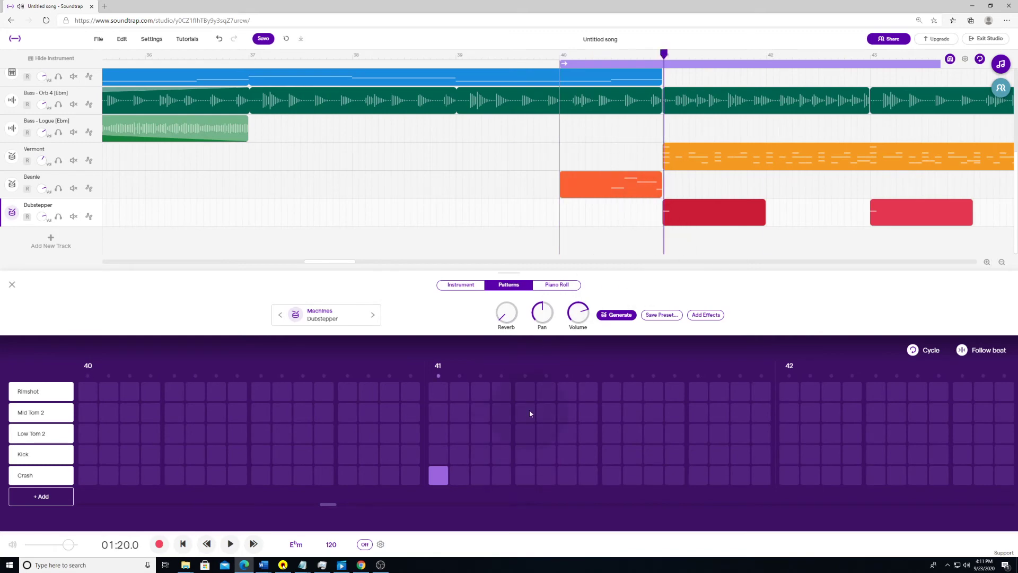
pyautogui.click(588, 160)
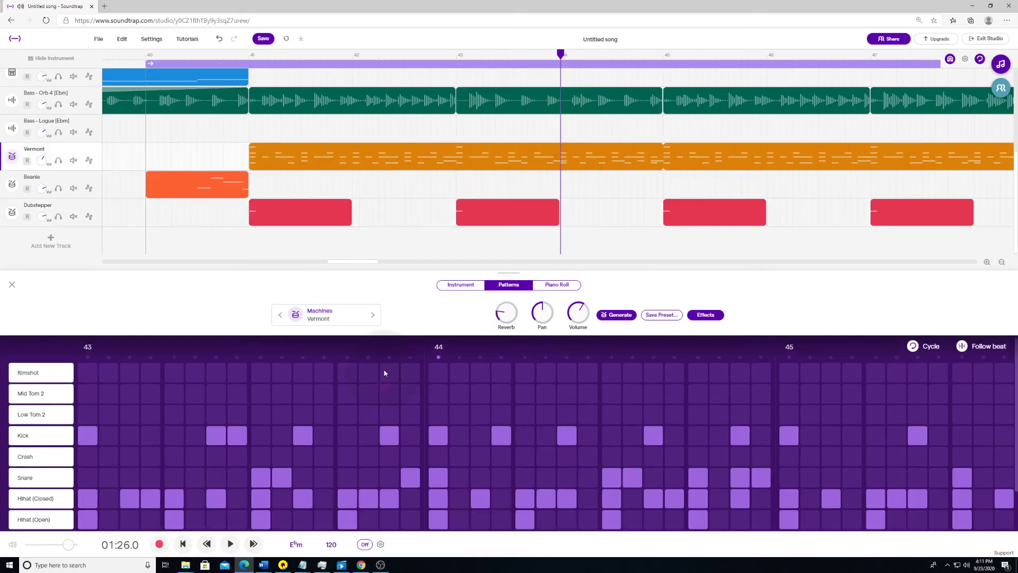
pyautogui.scroll(-1, 253, 428)
pyautogui.scroll(-1, 313, 455)
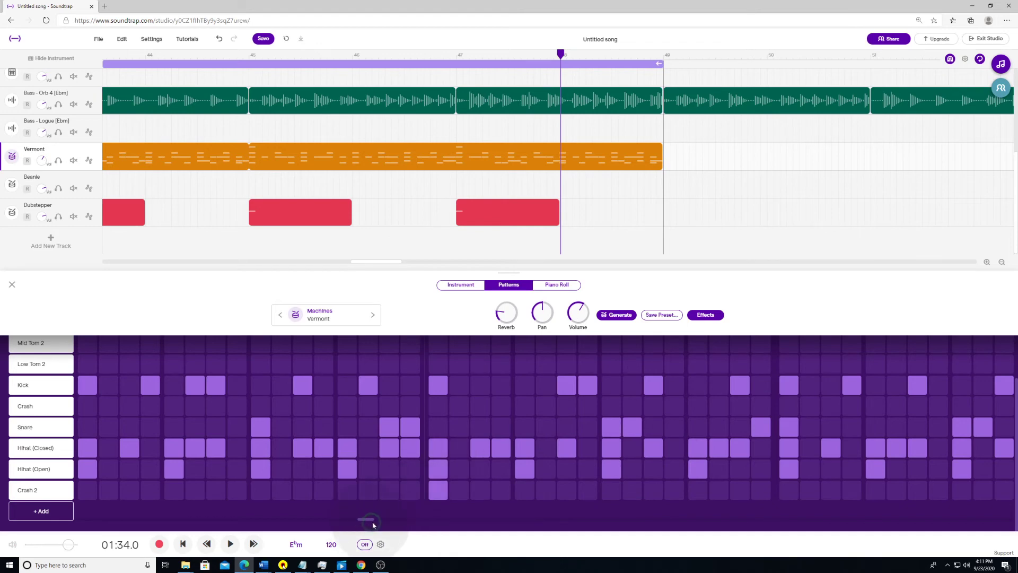
pyautogui.moveTo(365, 519)
pyautogui.mouseDown()
pyautogui.moveTo(402, 518)
pyautogui.moveTo(322, 519)
pyautogui.moveTo(365, 518)
pyautogui.mouseUp()
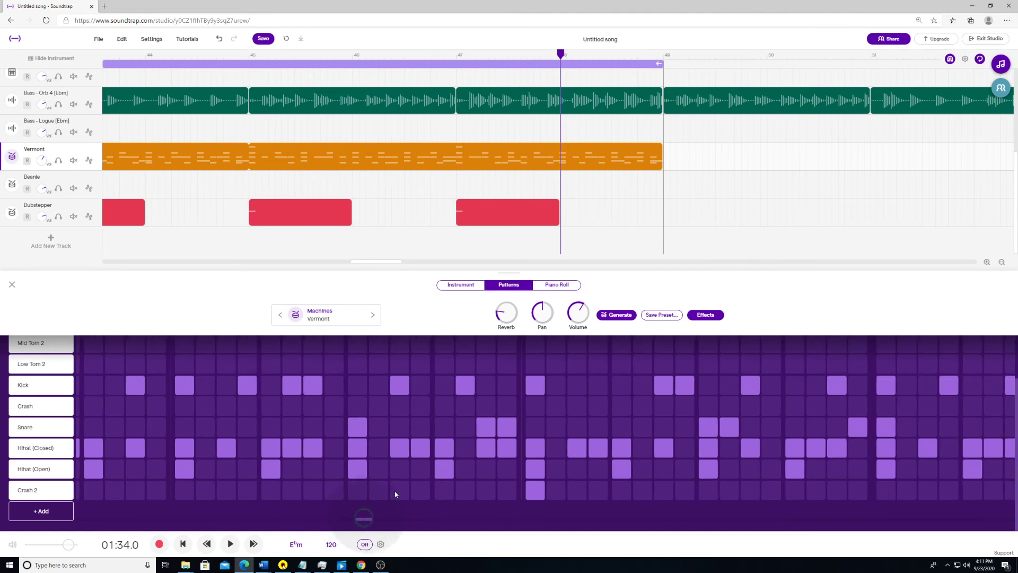
pyautogui.moveTo(561, 57); pyautogui.dragTo(347, 53)
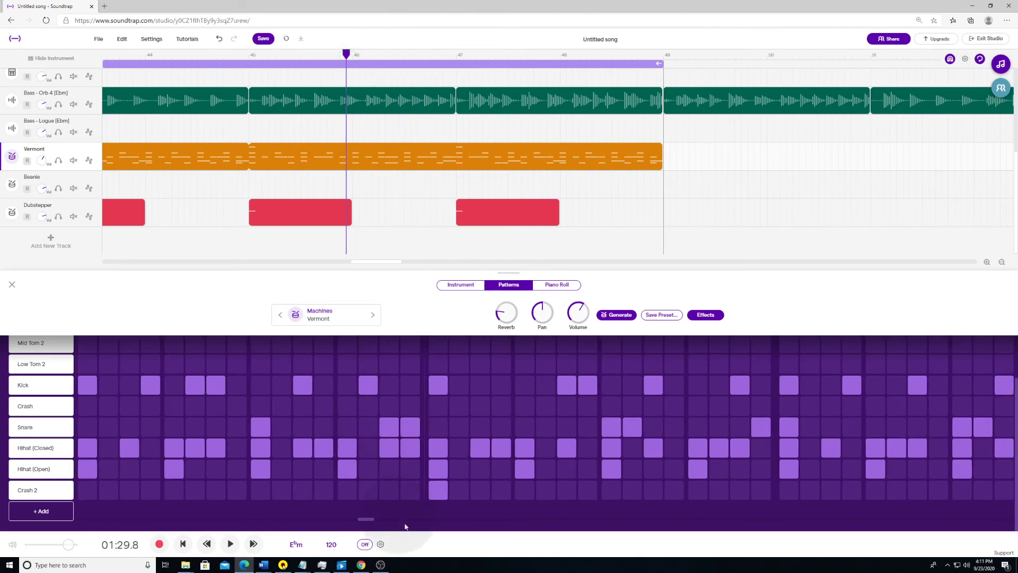
pyautogui.moveTo(367, 518)
pyautogui.mouseDown()
pyautogui.moveTo(337, 517)
pyautogui.moveTo(369, 514)
pyautogui.mouseUp()
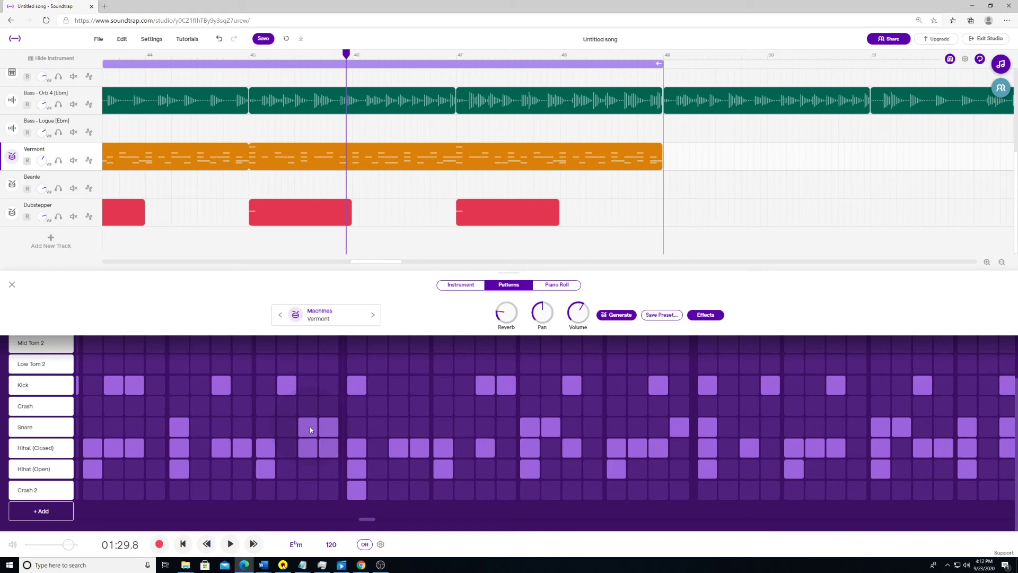
# Delete the Vermont track's Snare hit on bar 47's last step and play the section from bar 45
pyautogui.click(327, 429)
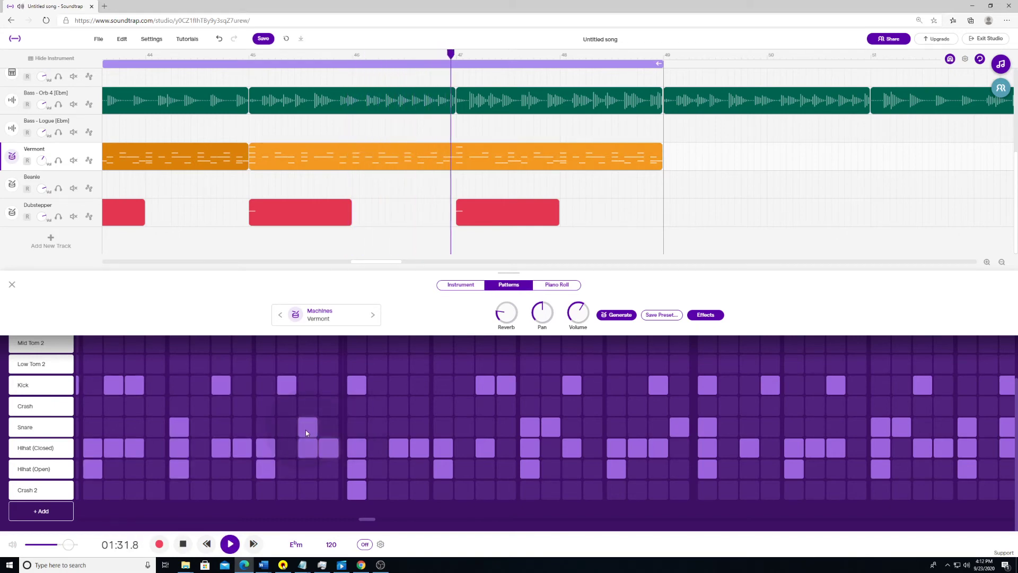
pyautogui.click(525, 424)
pyautogui.press('space')
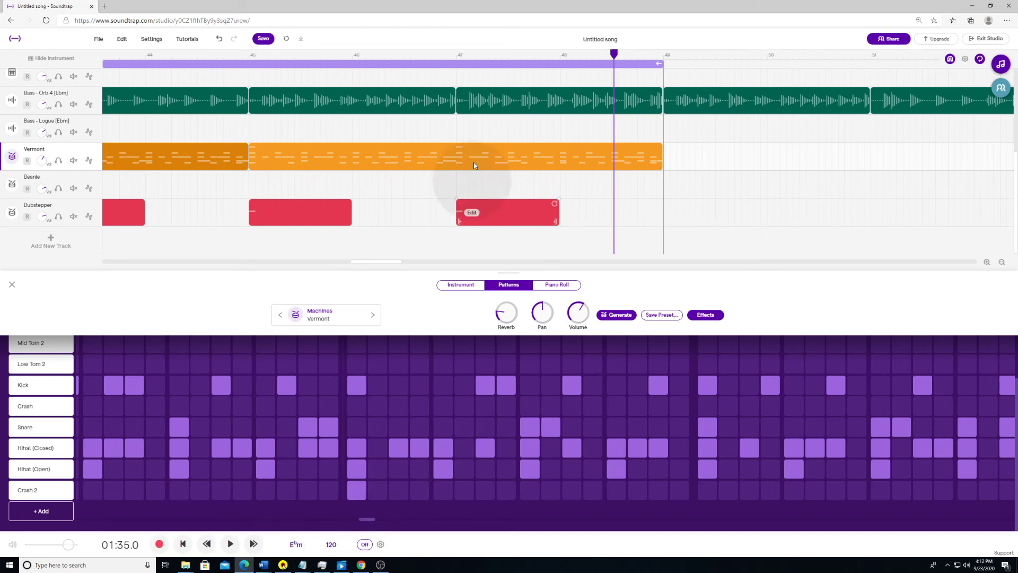
pyautogui.click(251, 54)
pyautogui.press('space')
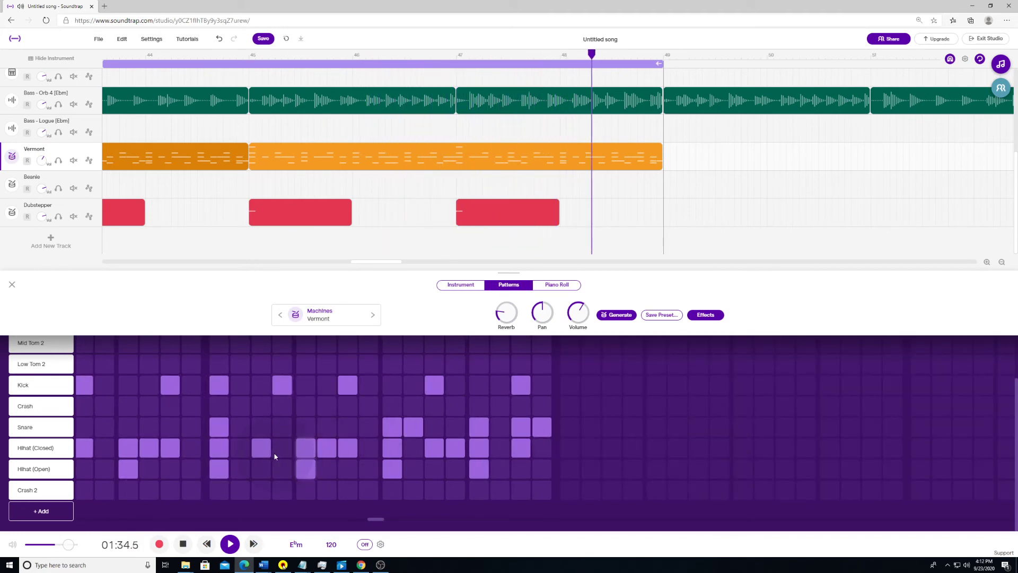
# Move the Vermont Snare hit on bar 48's first step to its second step, and delete the Snare on bar 47's tenth step
pyautogui.click(239, 427)
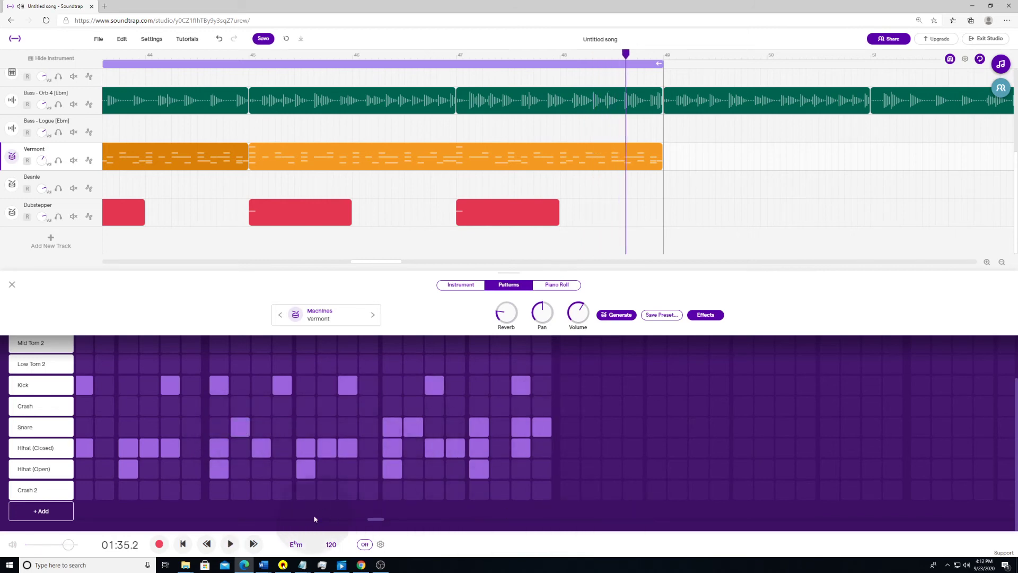
pyautogui.click(466, 59)
pyautogui.press('space')
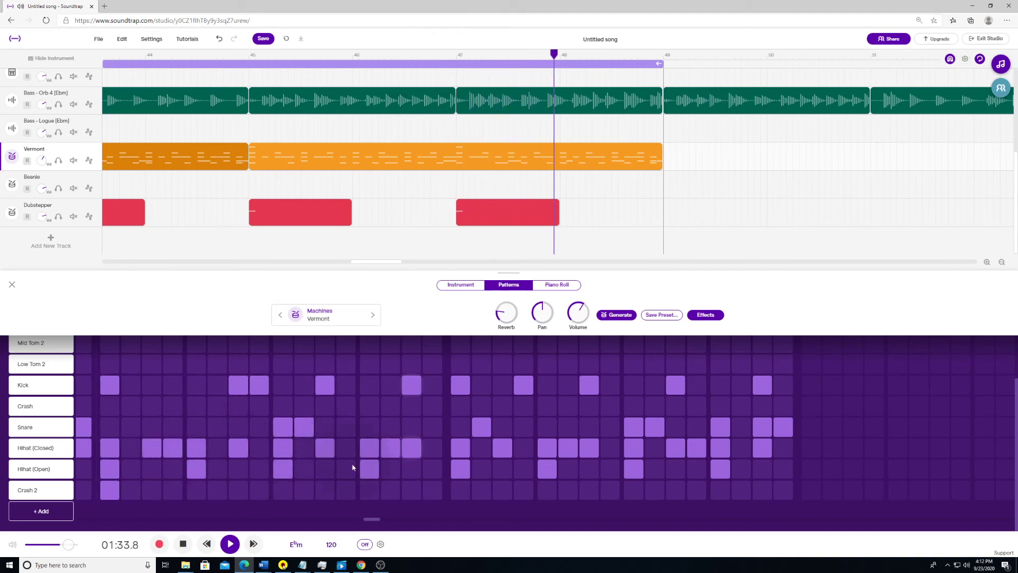
pyautogui.press('space')
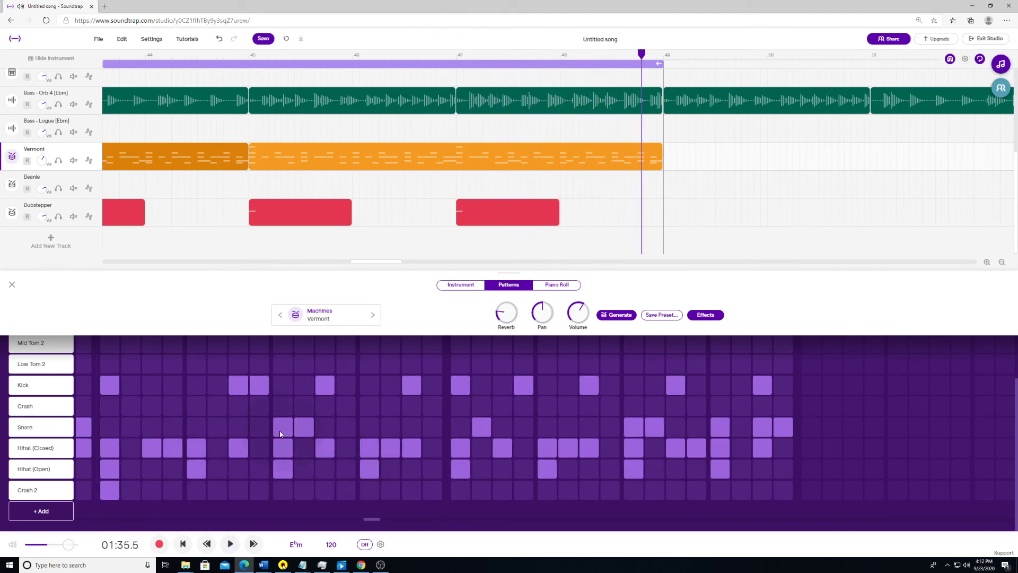
pyautogui.click(306, 427)
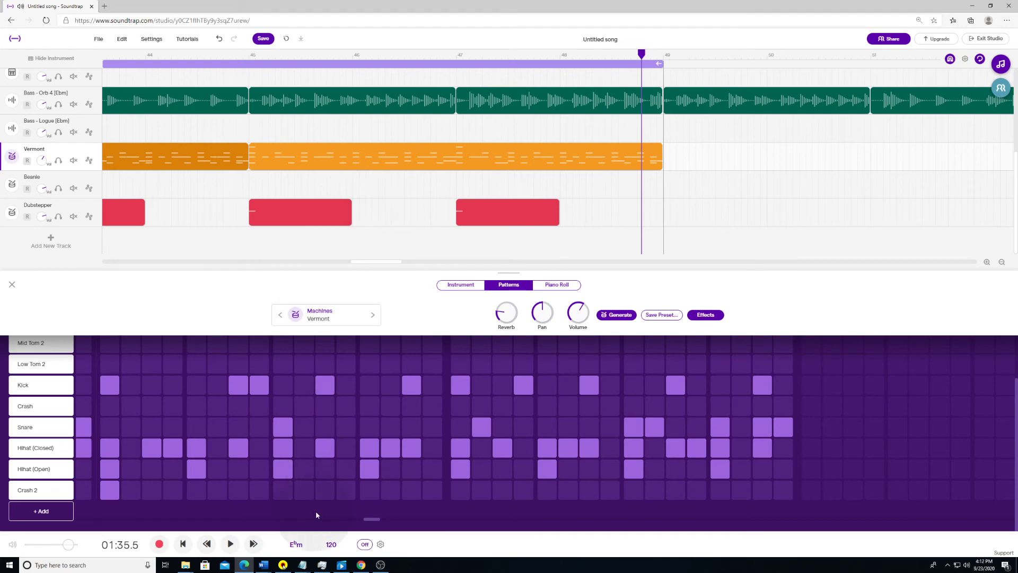
pyautogui.hscroll(-5, 355, 526)
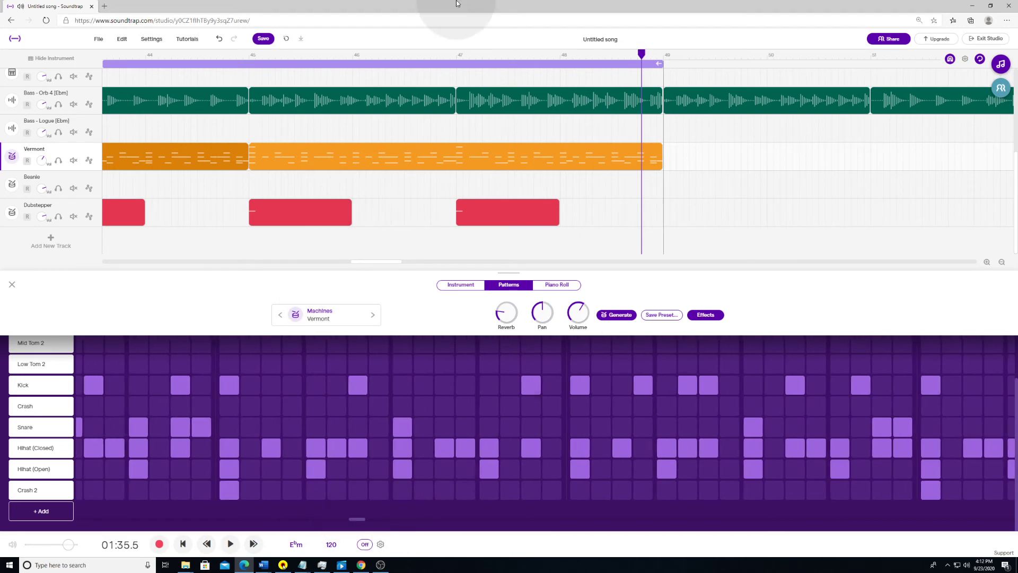
# Play briefly from bar 40 and examine the Vermont drum pattern around bar 48
pyautogui.click(448, 54)
pyautogui.press('space')
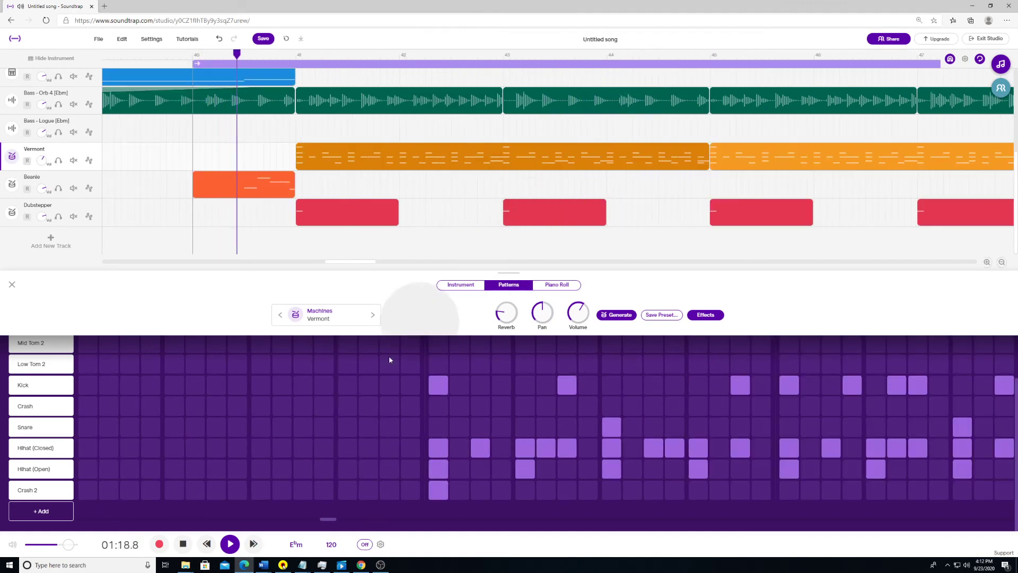
pyautogui.press('space')
pyautogui.moveTo(326, 522); pyautogui.dragTo(373, 525)
pyautogui.scroll(1, 530, 421)
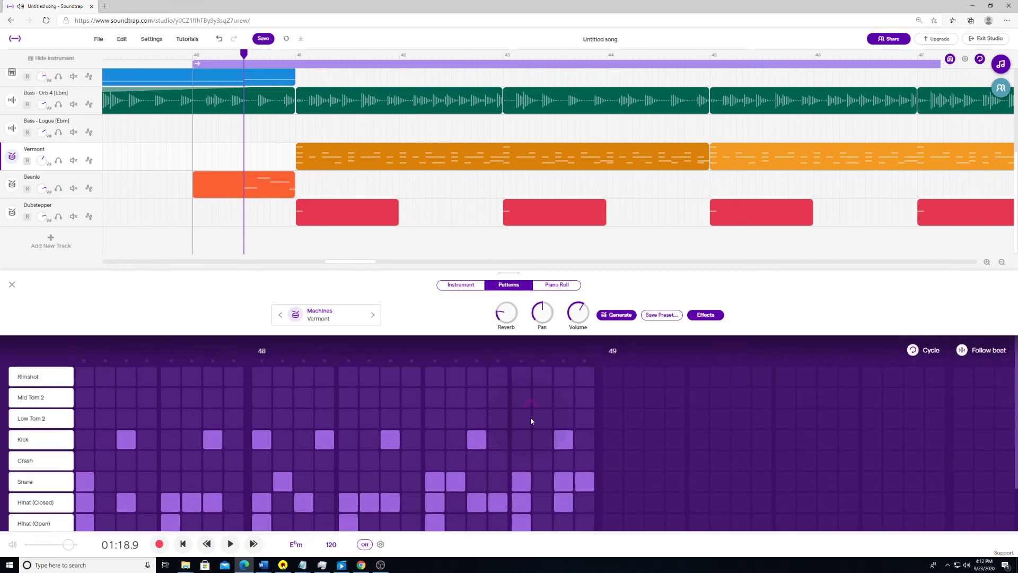
pyautogui.scroll(-1, 531, 417)
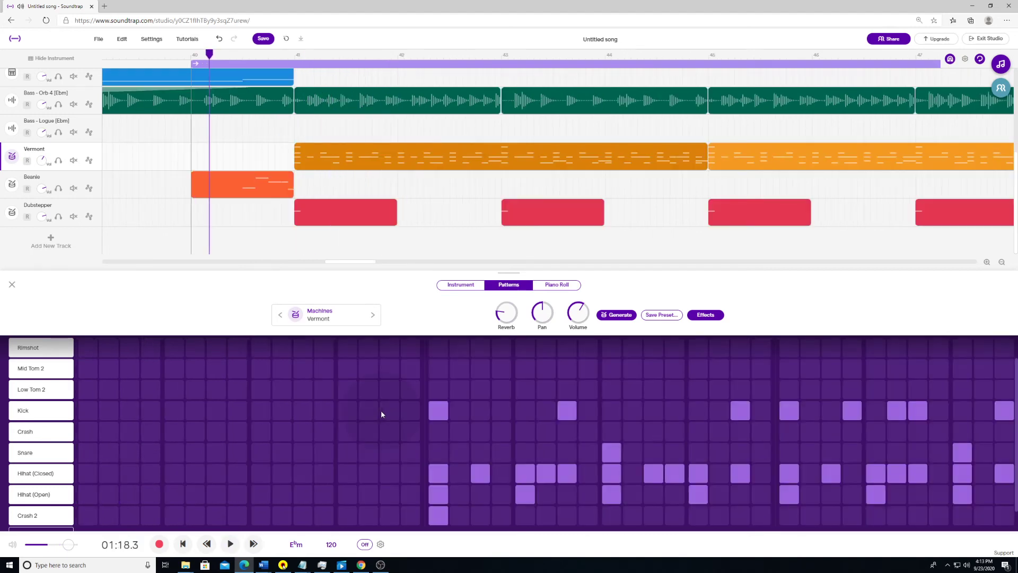
# Change the Beanie fill's Mid Tom 2 row to Snare 2 and play the fill into the new section, stopping in bar 45
pyautogui.click(236, 191)
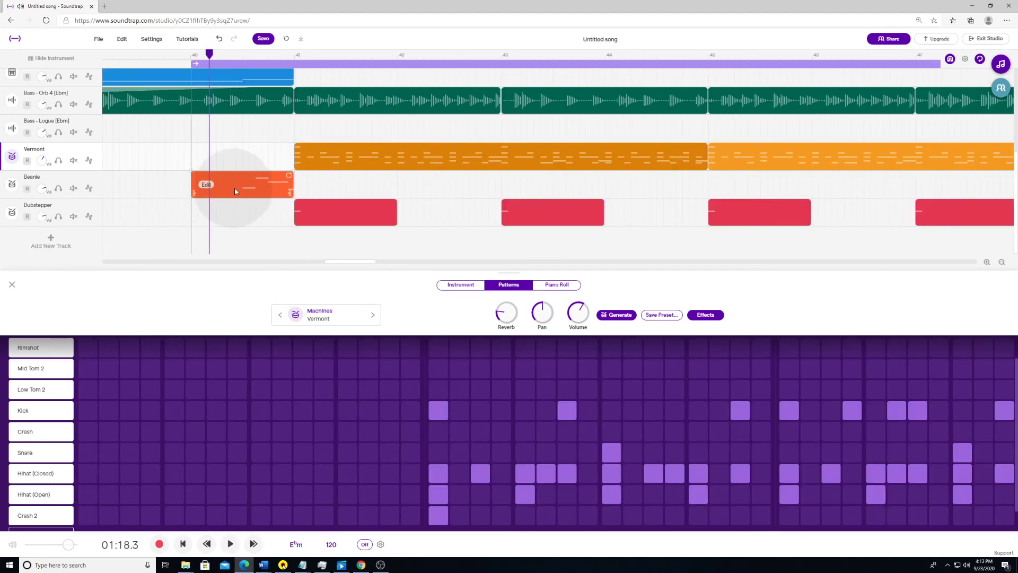
pyautogui.click(242, 190)
pyautogui.scroll(1, 305, 401)
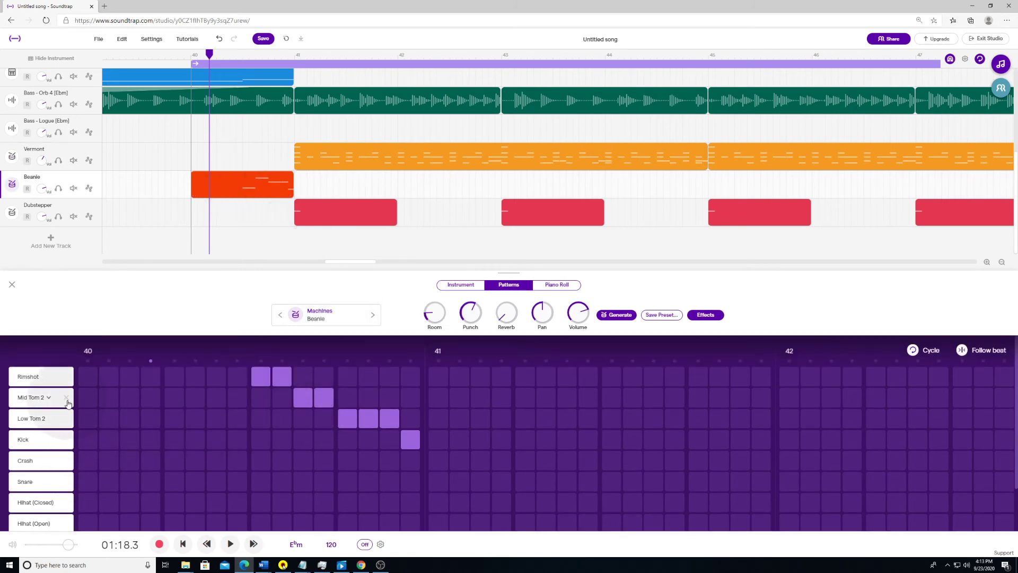
pyautogui.click(50, 399)
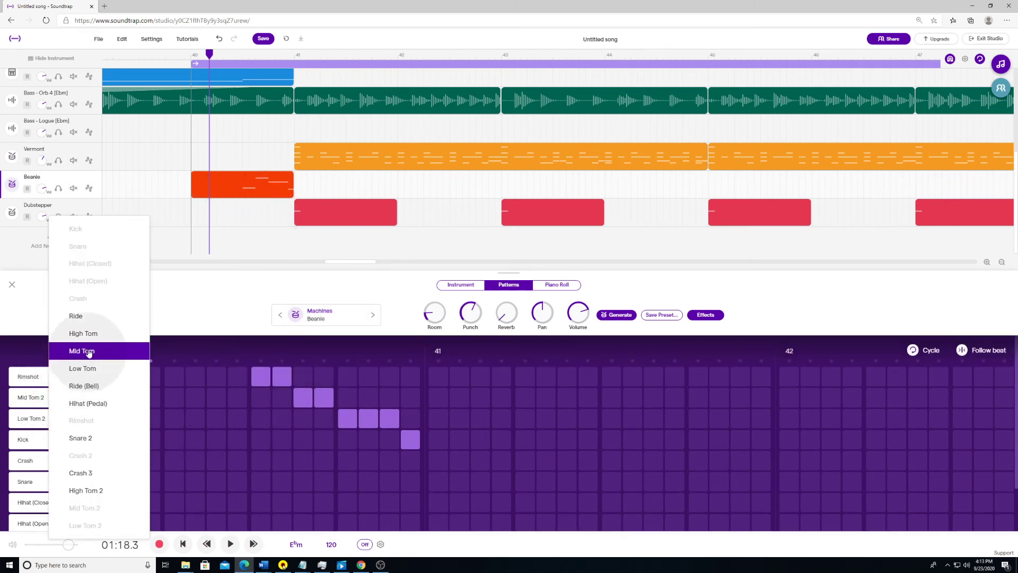
pyautogui.click(92, 439)
pyautogui.press('space')
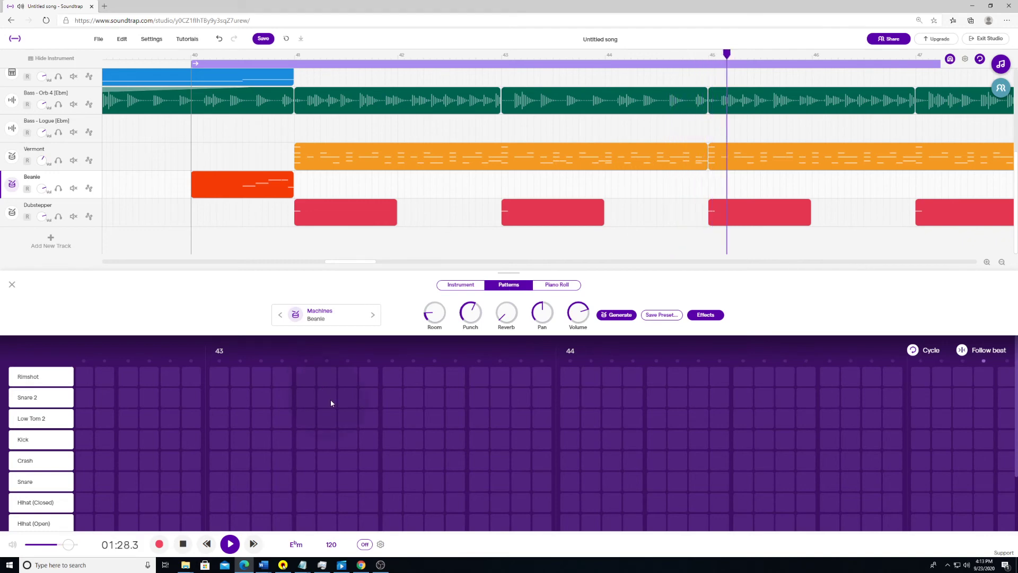
pyautogui.press('space')
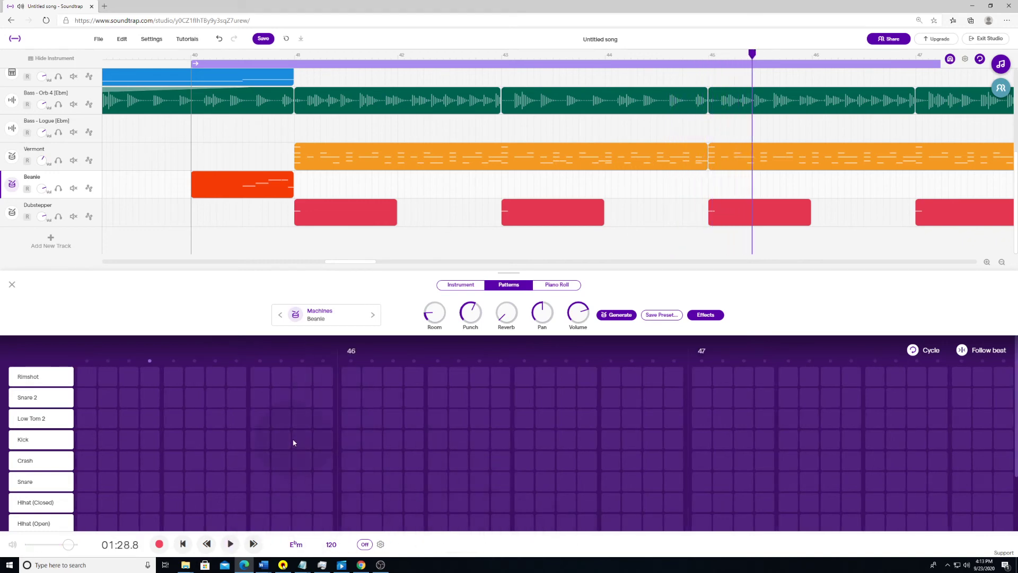
# Extend the loop range's start back to about bar 32 and hide the instrument editor to show all tracks
pyautogui.moveTo(194, 67); pyautogui.dragTo(109, 66)
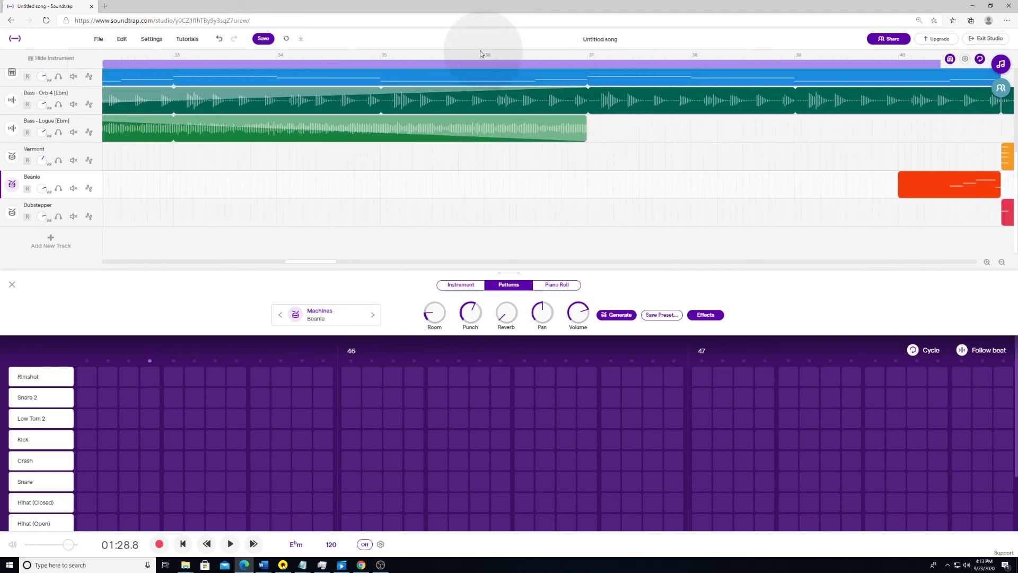
pyautogui.click(1001, 262)
pyautogui.click(1001, 262)
pyautogui.click(1001, 262)
pyautogui.click(1001, 262)
pyautogui.scroll(1, 637, 238)
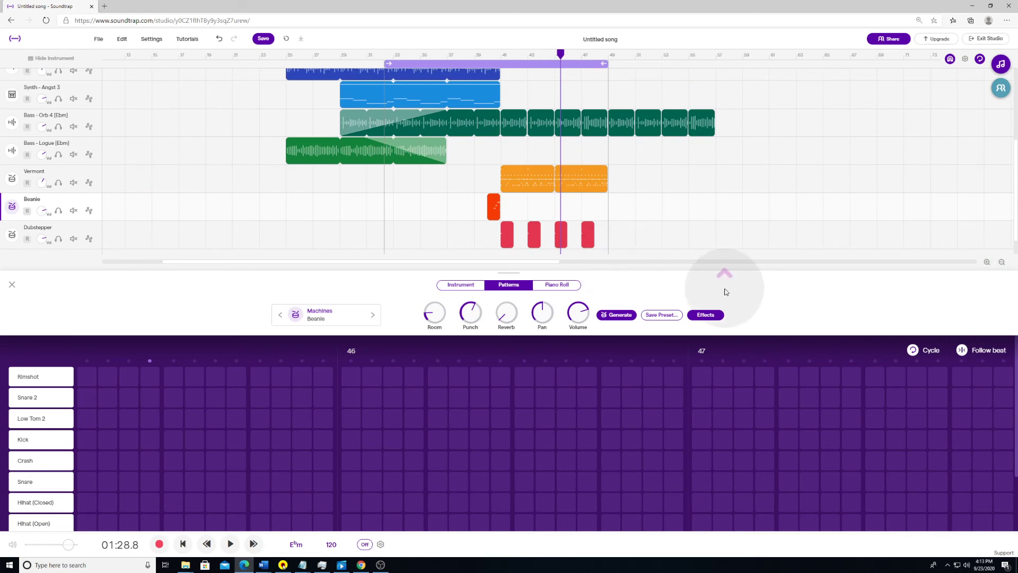
pyautogui.click(986, 262)
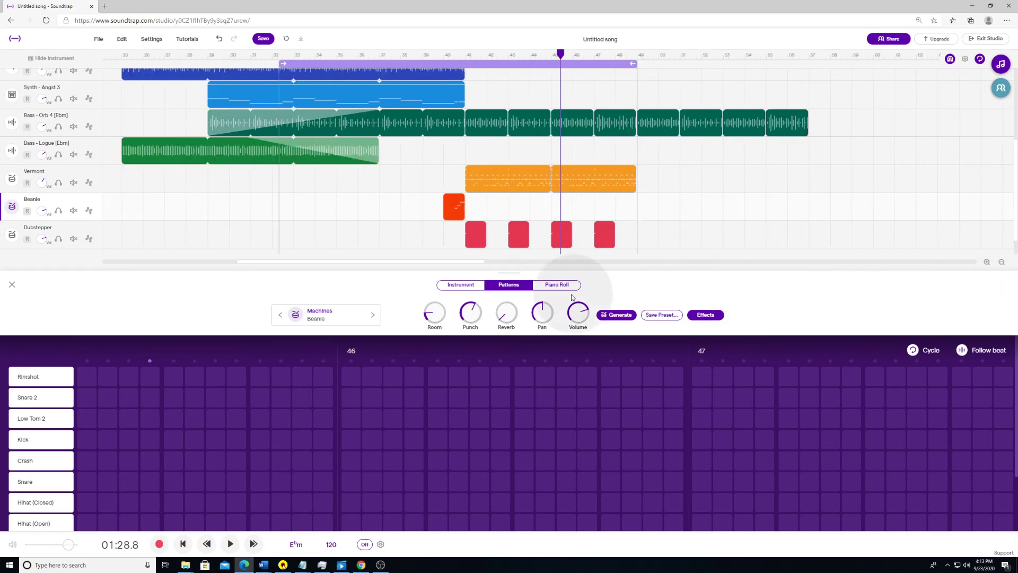
pyautogui.moveTo(520, 274); pyautogui.dragTo(521, 343)
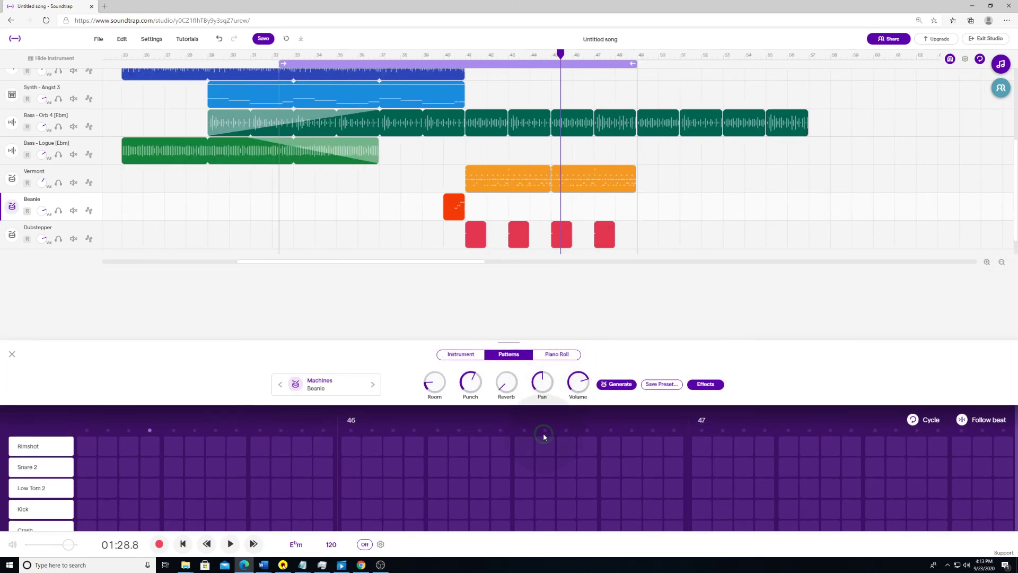
pyautogui.click(53, 62)
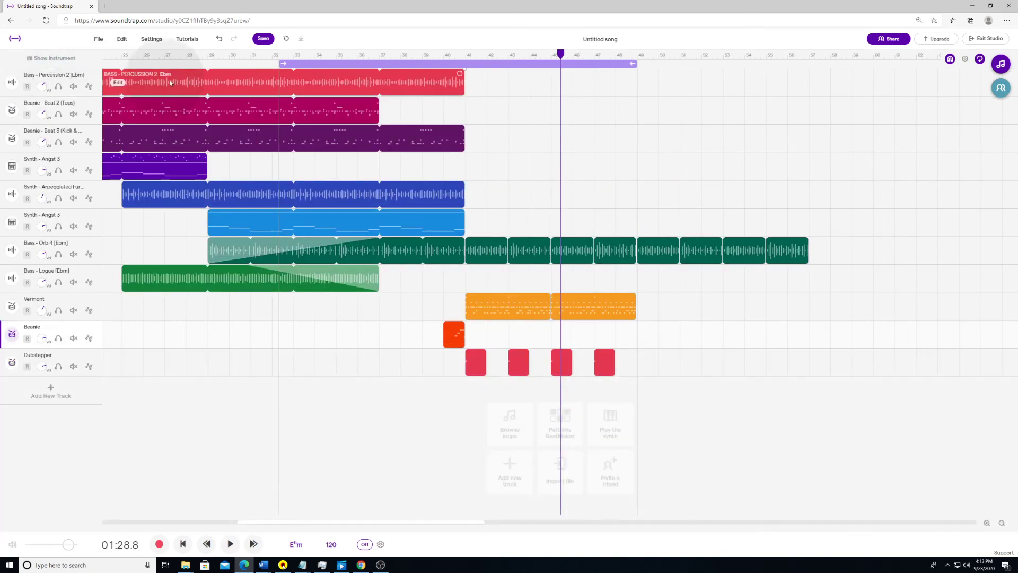
# Play the song from bar 37 to bar 48, and stop playback with the playhead back at about bar 32
pyautogui.click(428, 54)
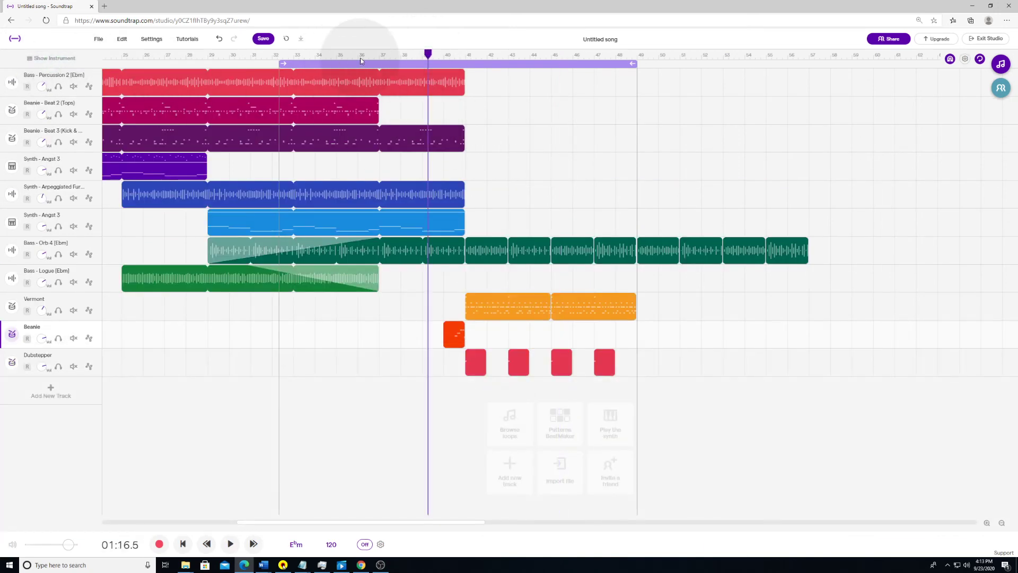
pyautogui.click(380, 55)
pyautogui.press('space')
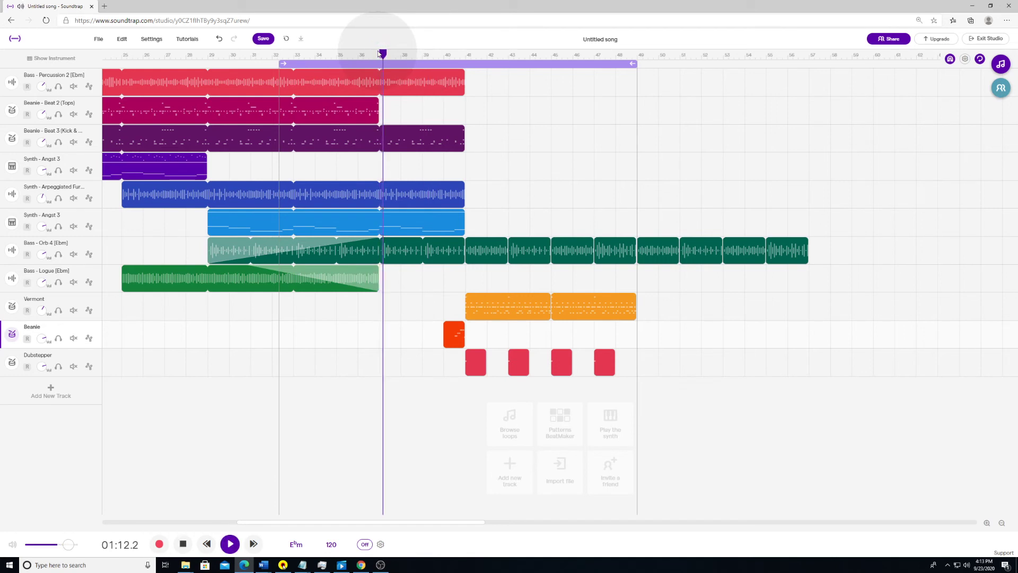
pyautogui.click(283, 55)
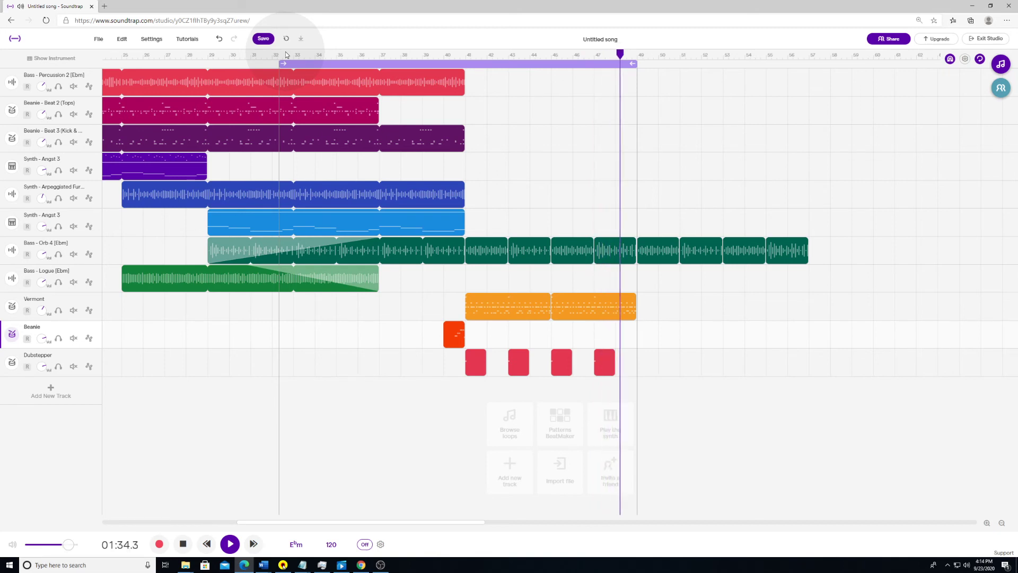
pyautogui.click(183, 544)
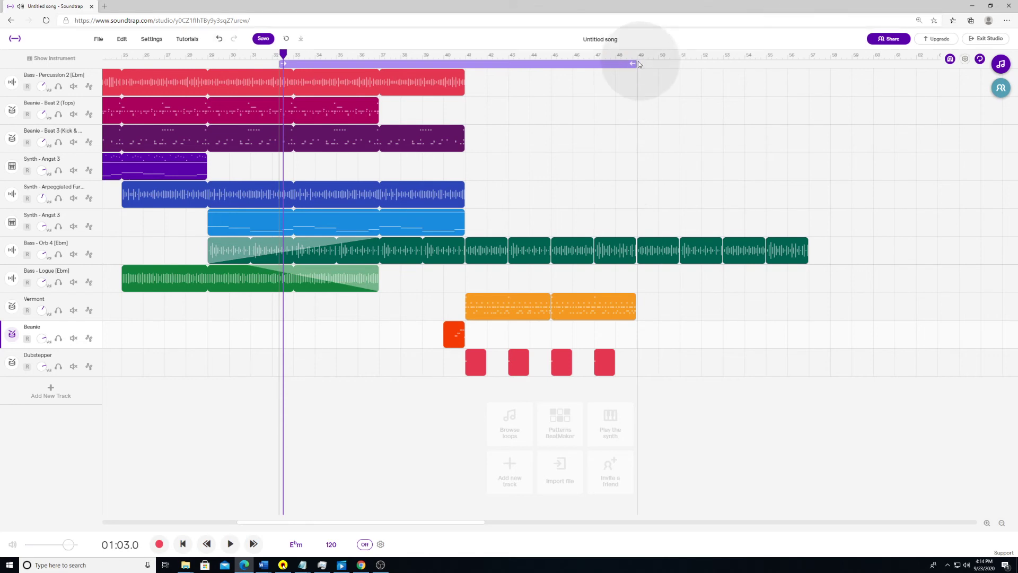
# Extend the loop range's end to bar 57 and loop the second Vermont region to the same point
pyautogui.moveTo(635, 63); pyautogui.dragTo(805, 63)
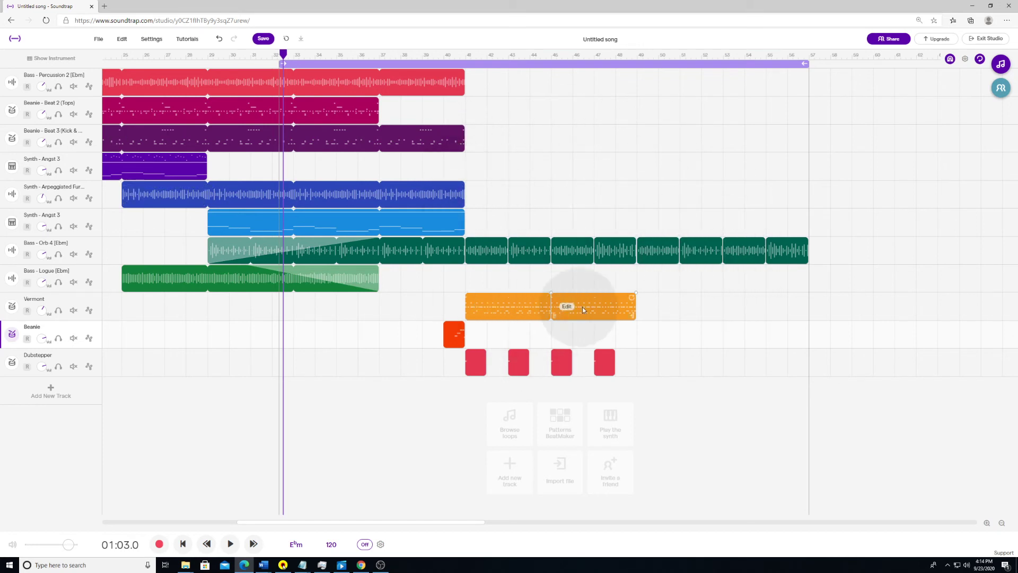
pyautogui.moveTo(635, 298); pyautogui.dragTo(802, 289)
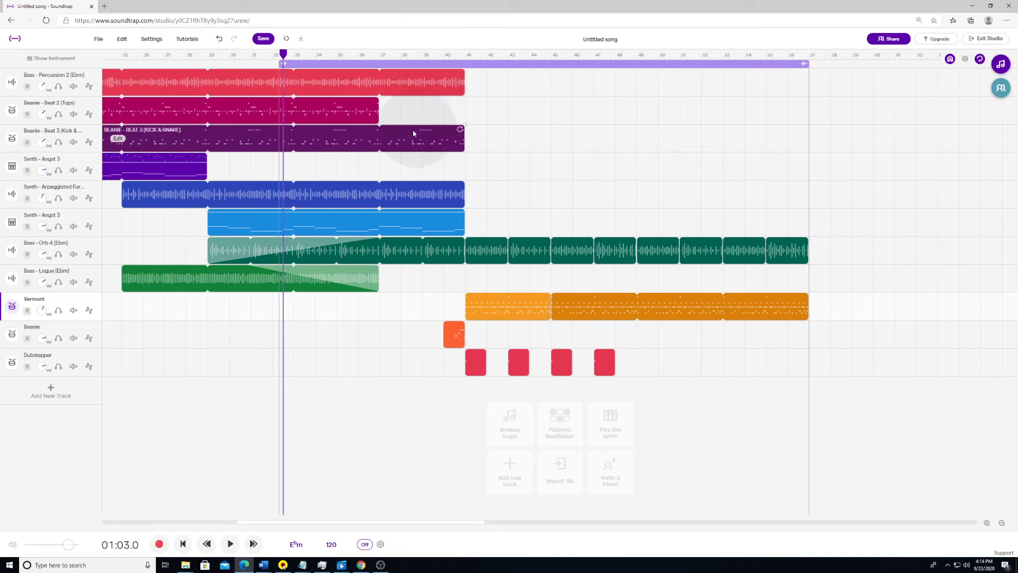
# Copy the Bass - Logue region that spans bars 25 to 37
pyautogui.click(229, 280)
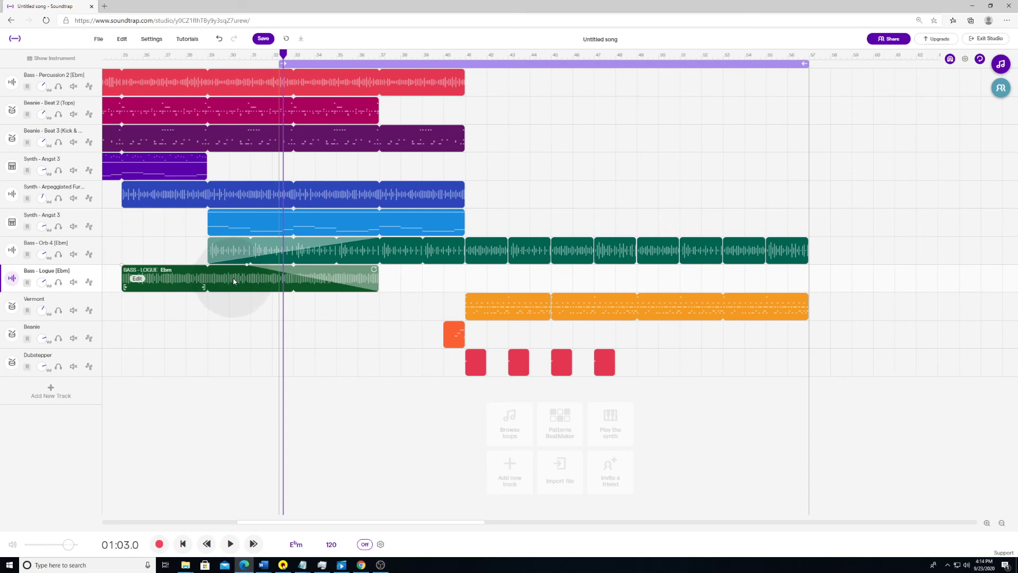
pyautogui.rightClick(234, 280)
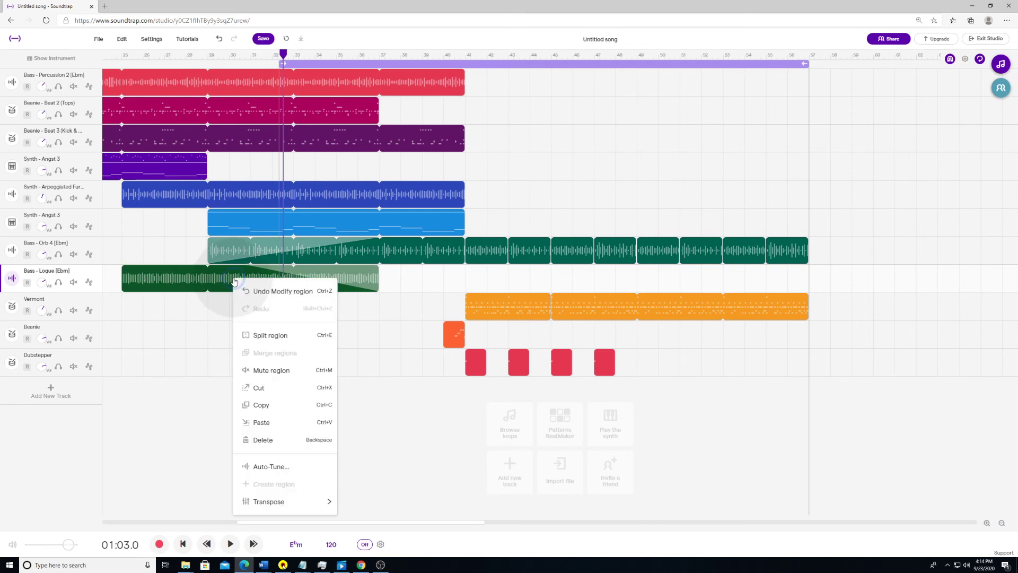
pyautogui.rightClick(546, 277)
pyautogui.click(581, 421)
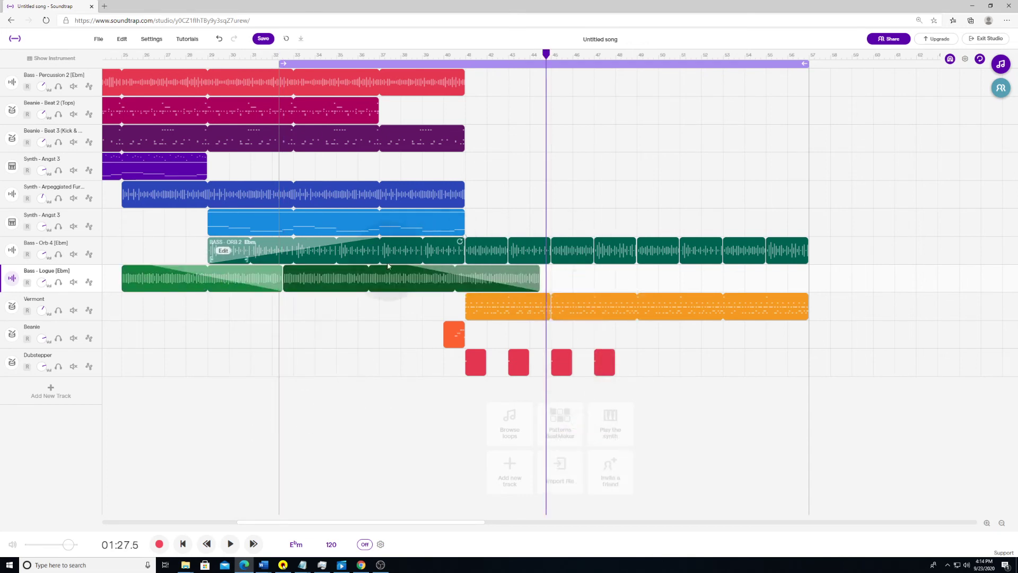
pyautogui.hotkey('ctrl', 'z')
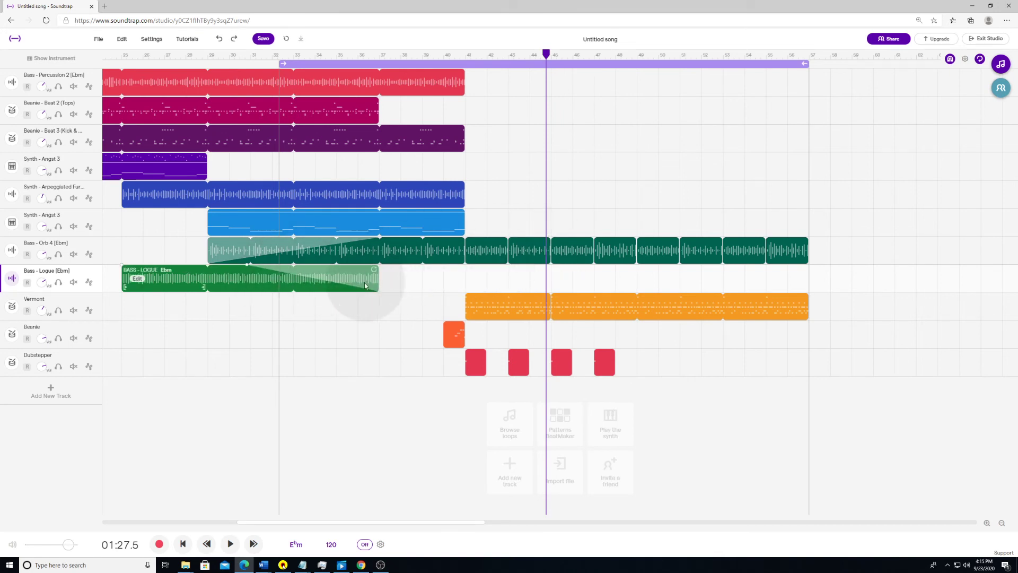
pyautogui.rightClick(719, 280)
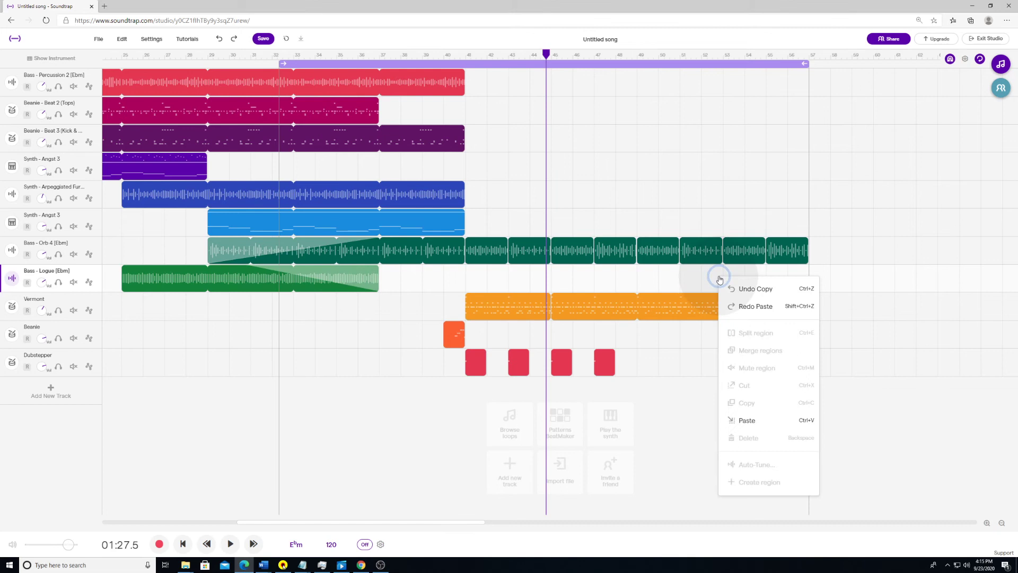
pyautogui.click(763, 307)
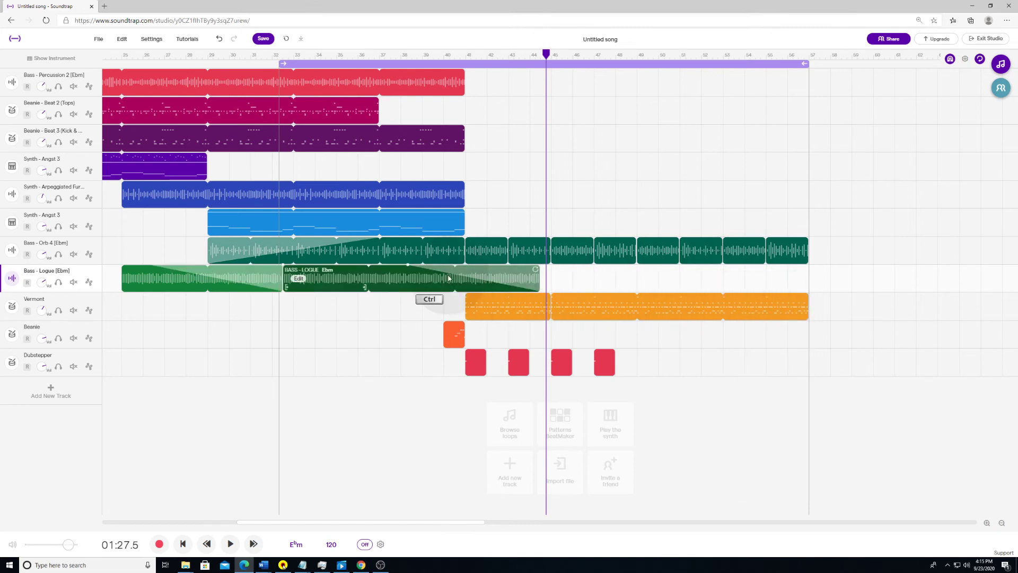
pyautogui.hotkey('ctrl', 'z')
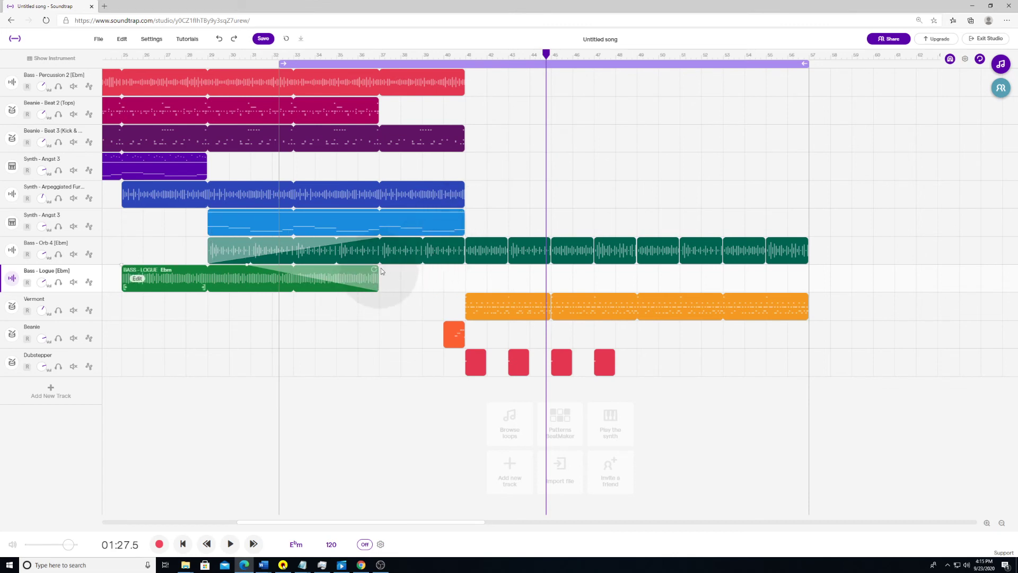
# Paste the copied Bass - Logue region into the new section and move it to start at bar 45
pyautogui.moveTo(546, 50); pyautogui.dragTo(707, 50)
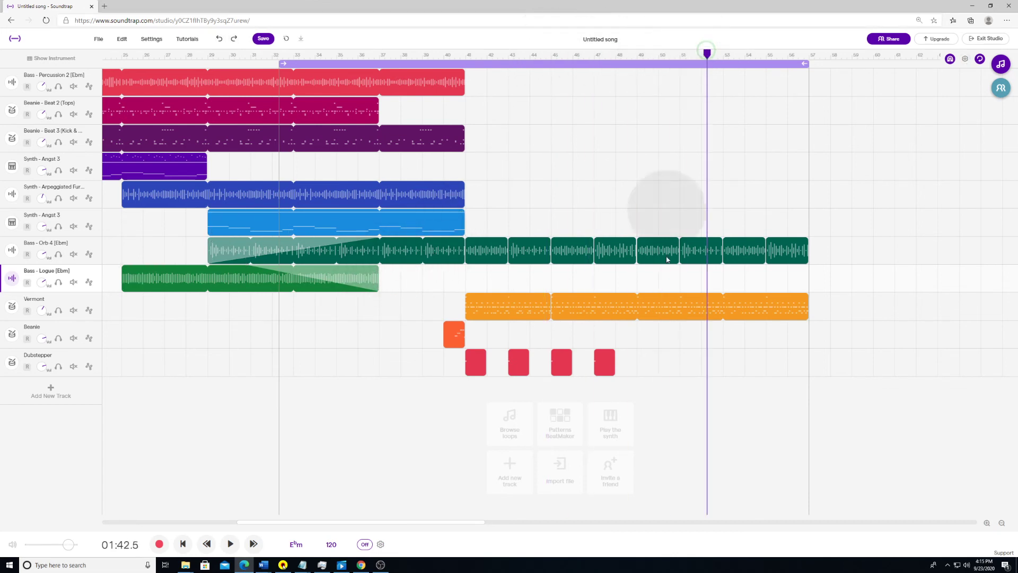
pyautogui.click(647, 282)
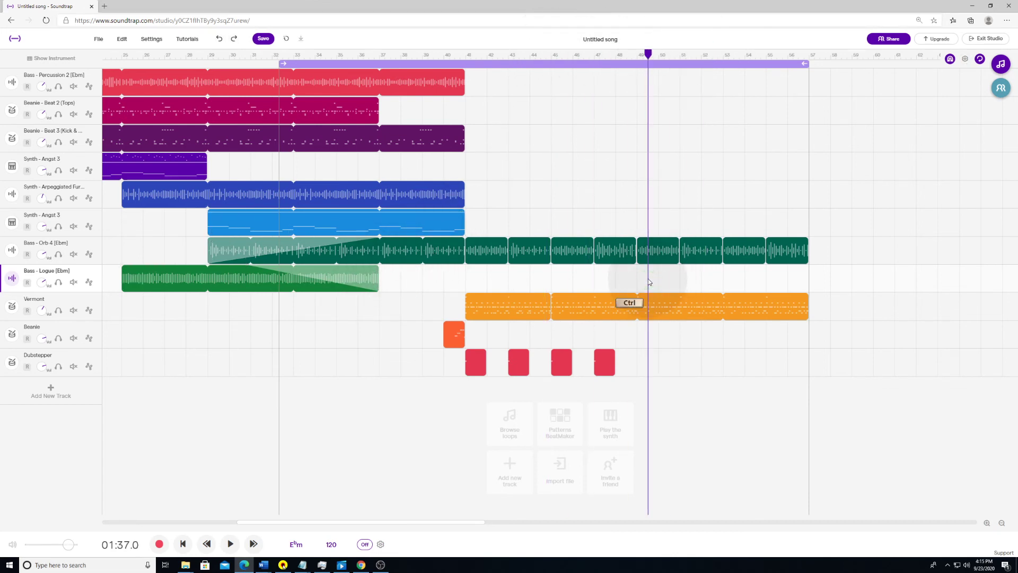
pyautogui.hotkey('ctrl', 'v')
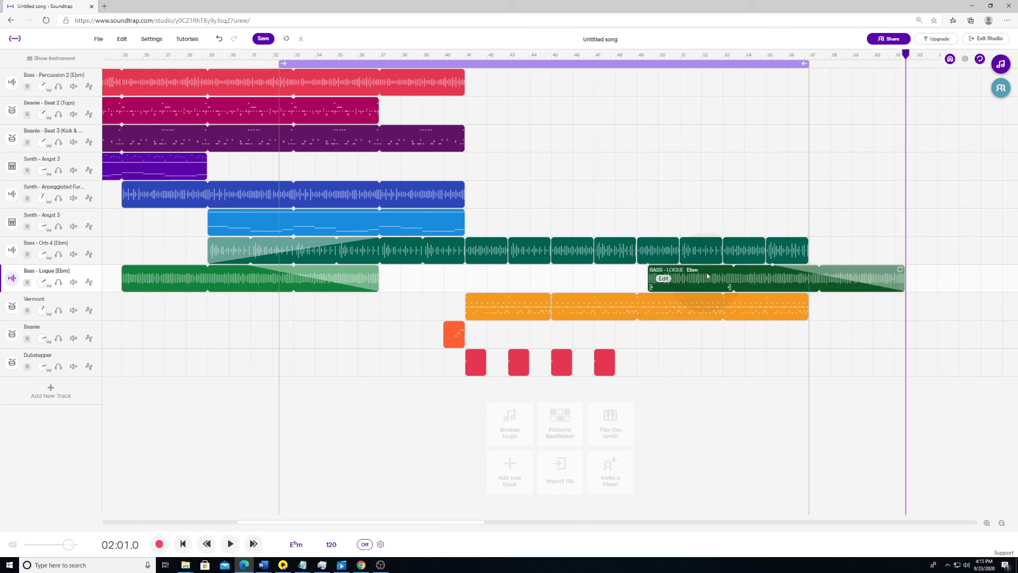
pyautogui.moveTo(707, 276); pyautogui.dragTo(606, 291)
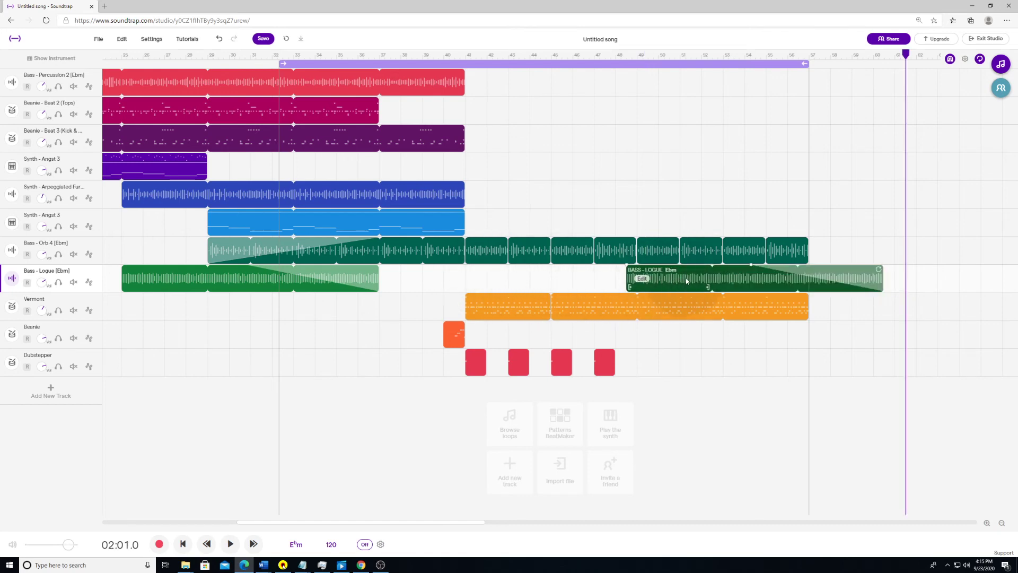
pyautogui.moveTo(688, 280); pyautogui.dragTo(618, 279)
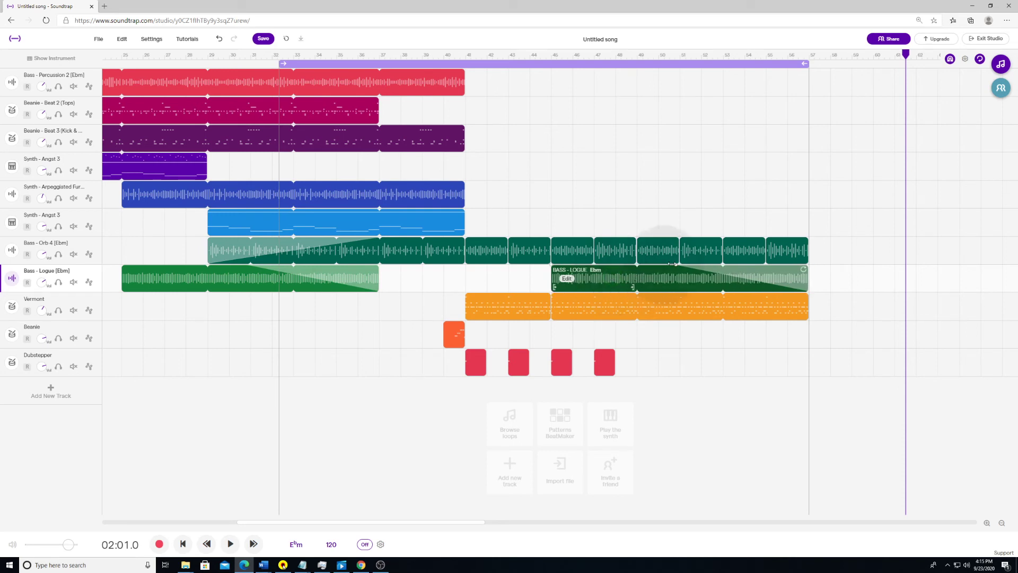
# Set the pasted Bass - Logue region to span bars 45 to 57, replacing its fade-out with a fade-in ending around bar 51
pyautogui.moveTo(657, 282); pyautogui.dragTo(893, 267)
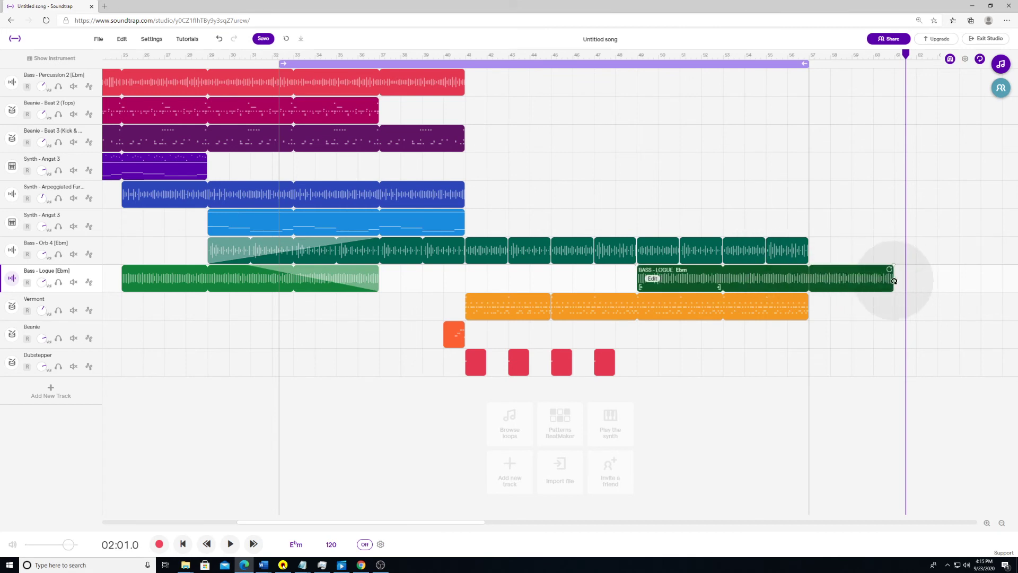
pyautogui.moveTo(895, 282); pyautogui.dragTo(811, 286)
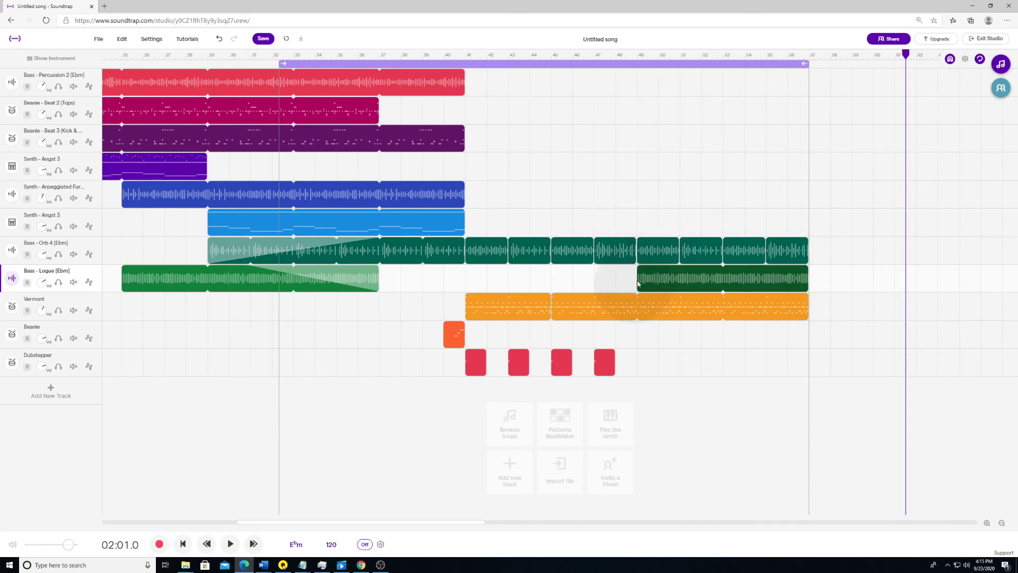
pyautogui.moveTo(695, 276); pyautogui.dragTo(604, 276)
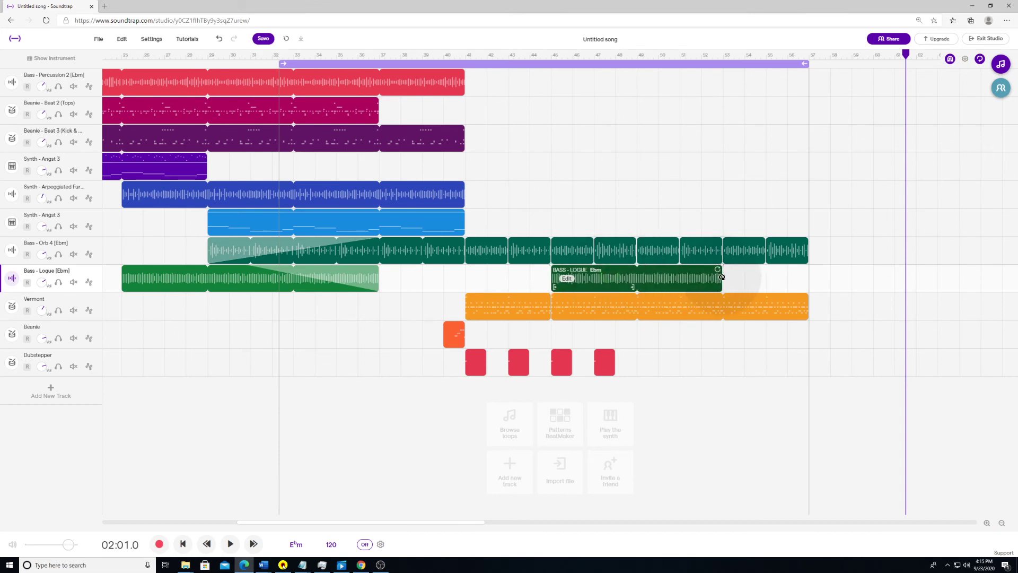
pyautogui.moveTo(716, 273); pyautogui.dragTo(809, 272)
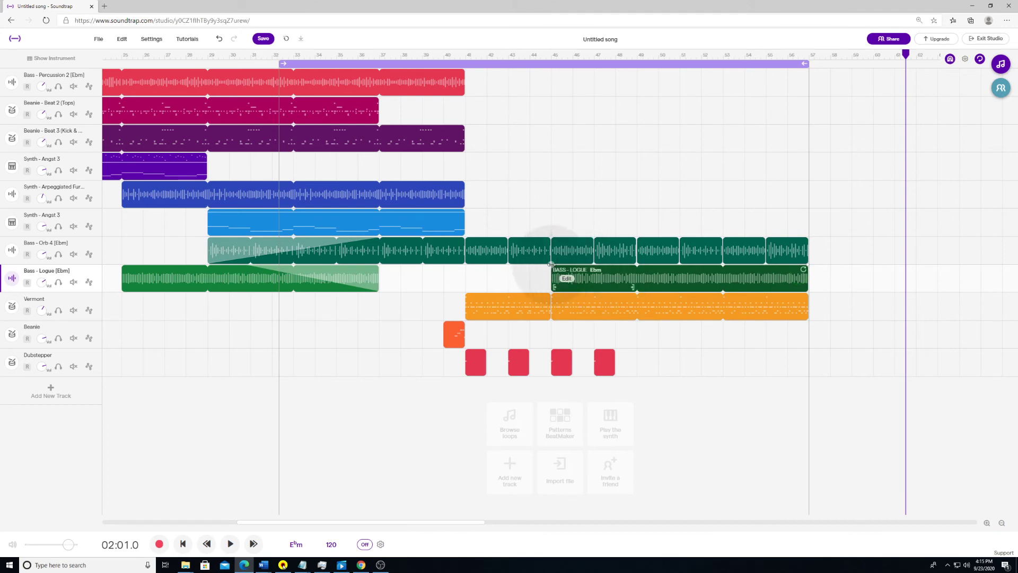
pyautogui.moveTo(552, 266); pyautogui.dragTo(631, 273)
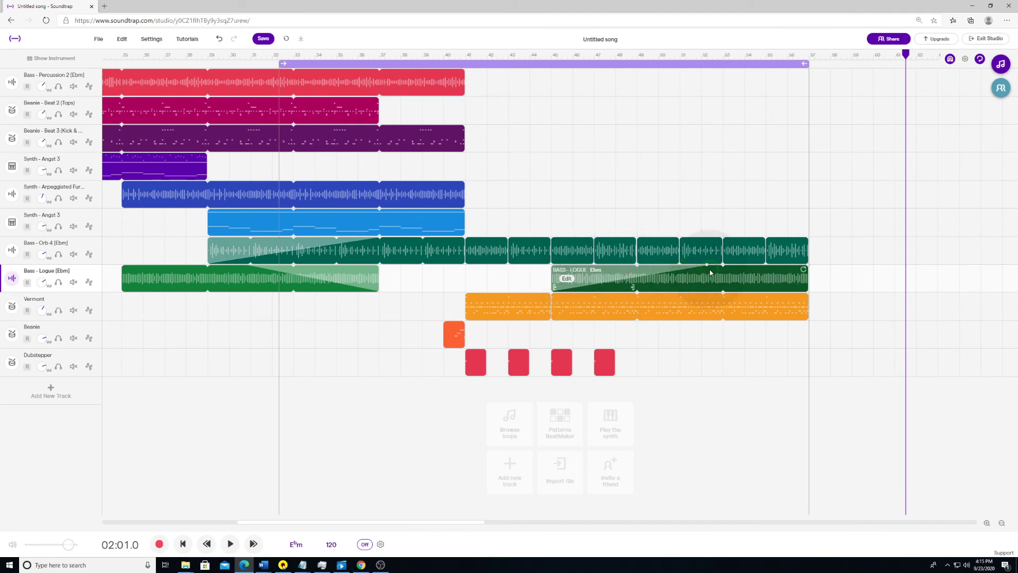
pyautogui.moveTo(707, 273); pyautogui.dragTo(636, 272)
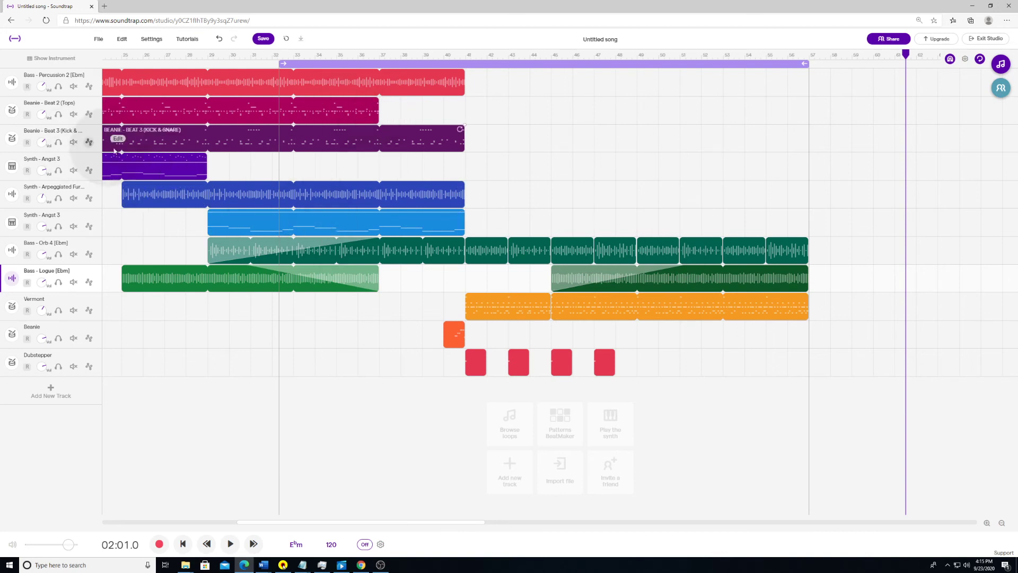
# Solo the upper Synth - Angst 3 track, listen to it from bar 13, and set the loop range's start to bar 41
pyautogui.moveTo(154, 167); pyautogui.dragTo(153, 168)
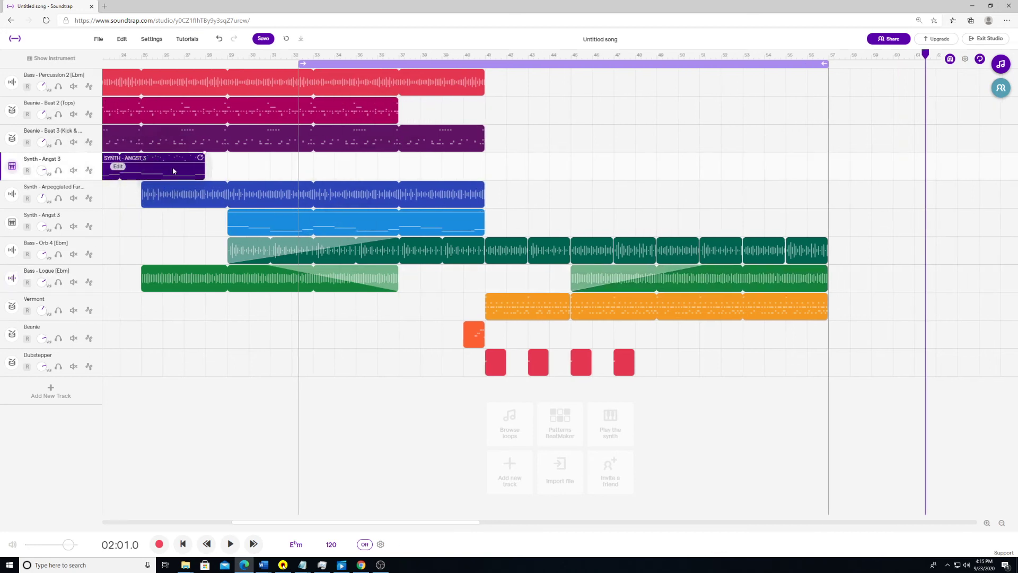
pyautogui.moveTo(198, 168); pyautogui.dragTo(126, 160)
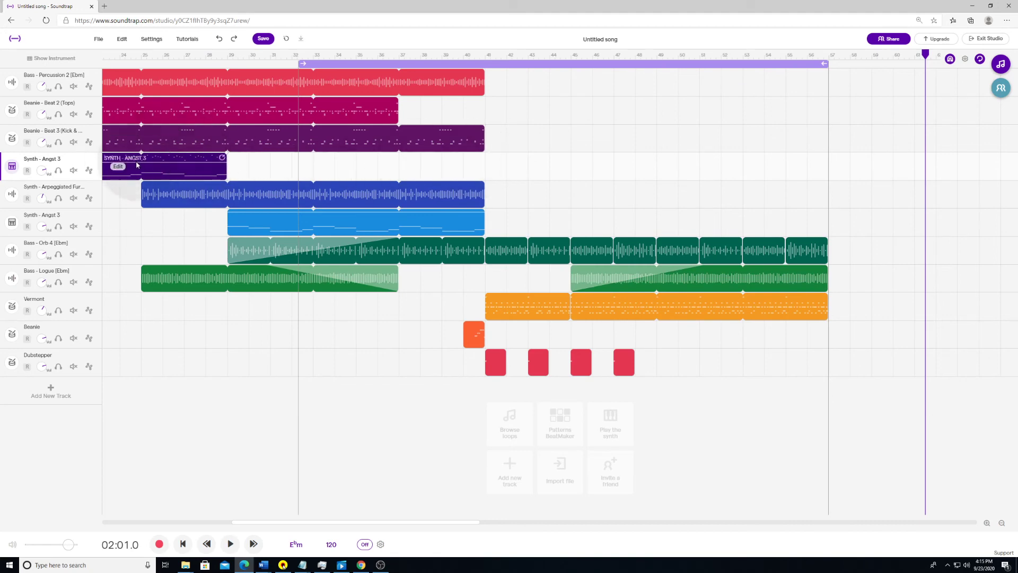
pyautogui.click(59, 170)
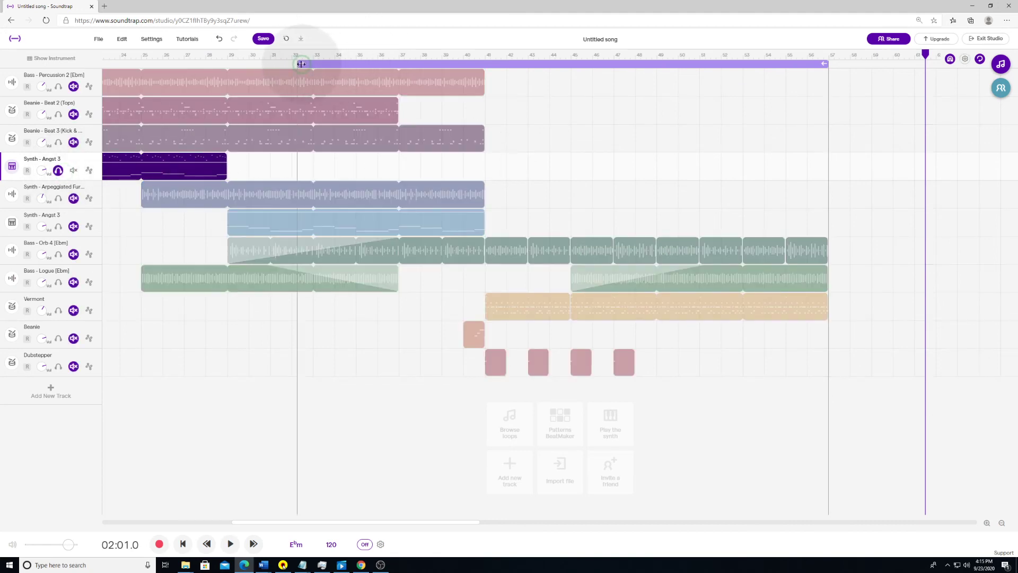
pyautogui.moveTo(301, 64); pyautogui.dragTo(320, 57)
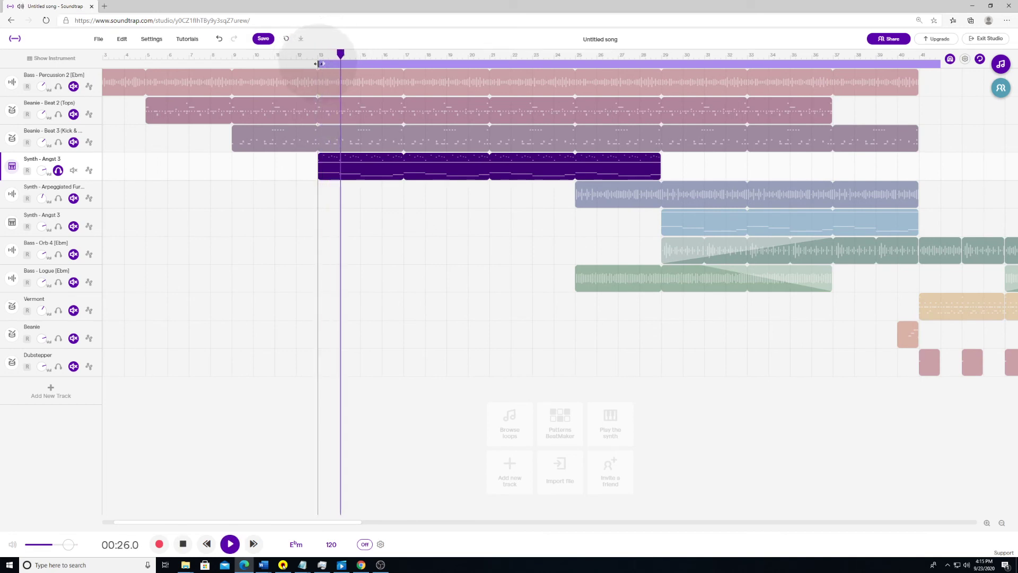
pyautogui.moveTo(318, 64); pyautogui.dragTo(656, 63)
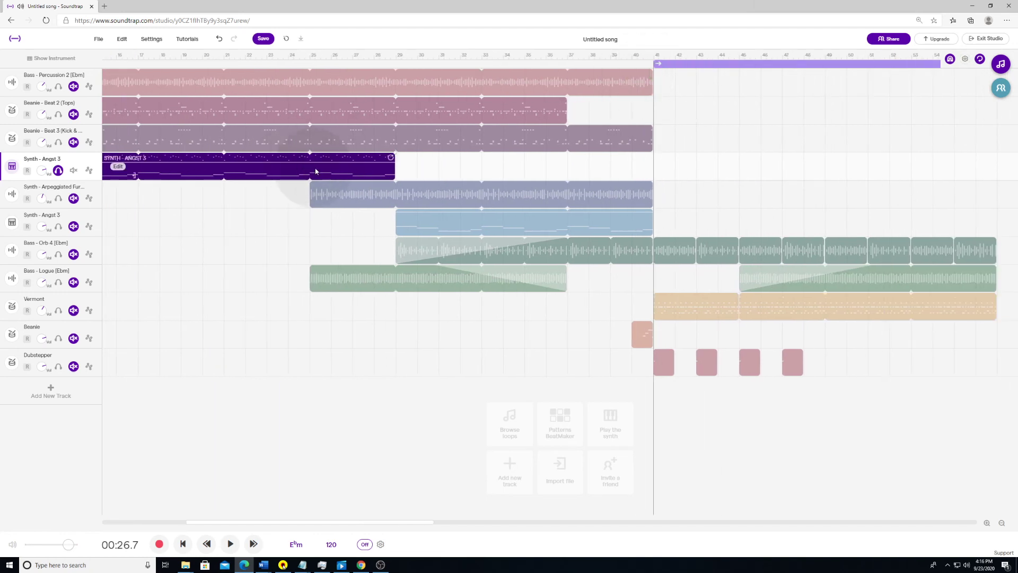
# Paste a copy of the upper Synth - Angst 3 region at bar 49 and shorten it to end at bar 57
pyautogui.click(504, 172)
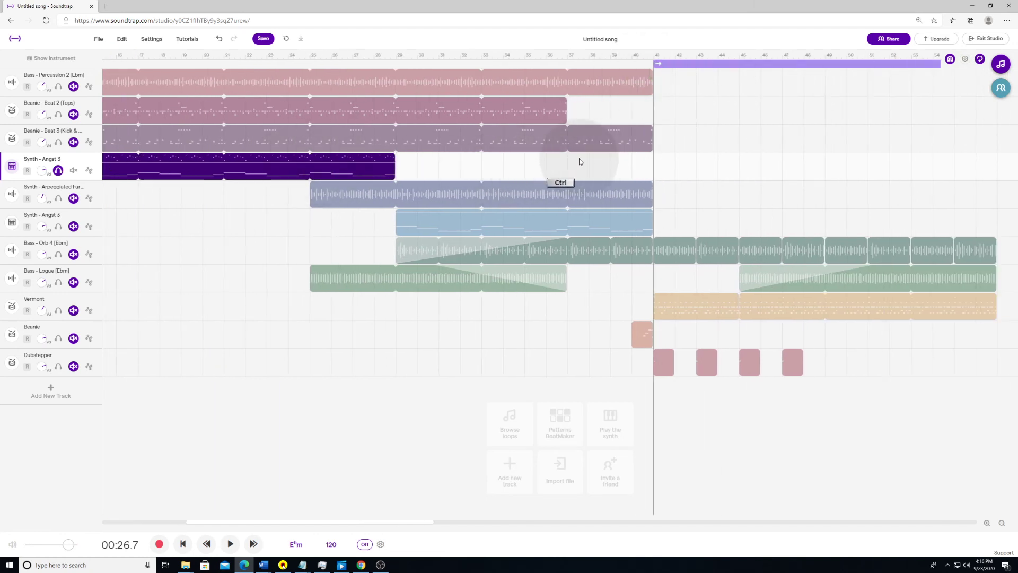
pyautogui.click(817, 179)
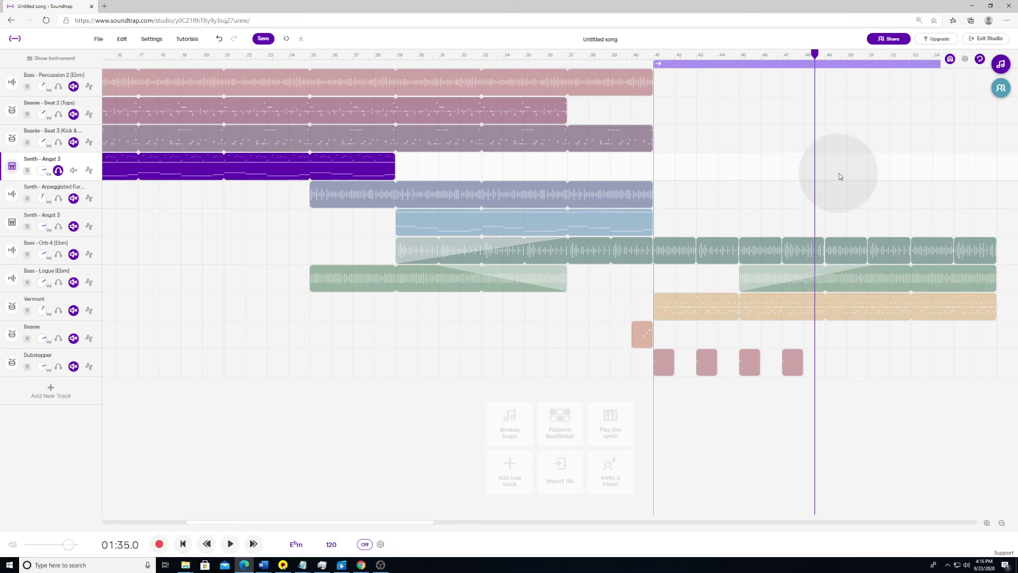
pyautogui.hotkey('ctrl', 'v')
pyautogui.moveTo(446, 171); pyautogui.dragTo(587, 175)
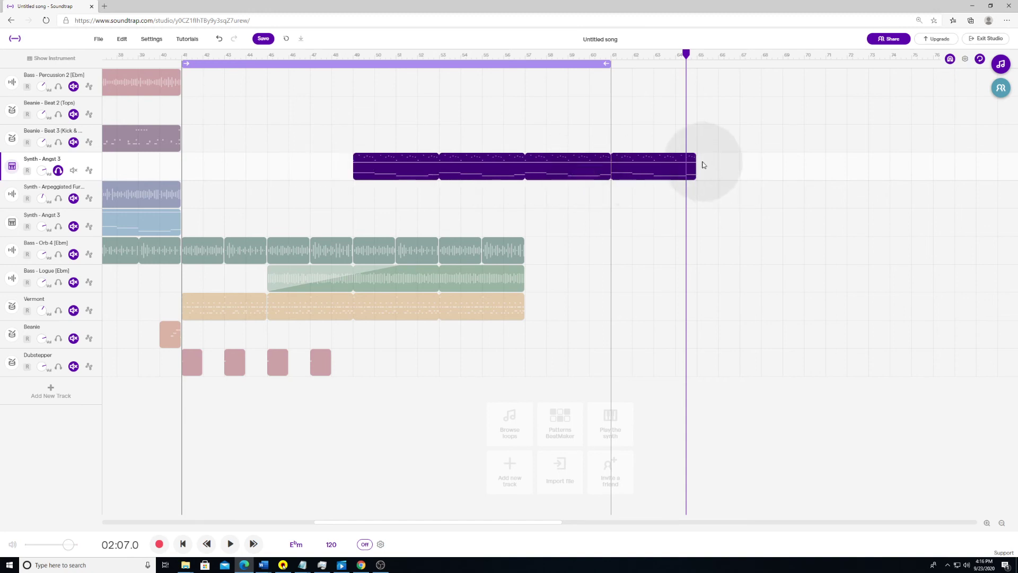
pyautogui.moveTo(693, 158); pyautogui.dragTo(526, 160)
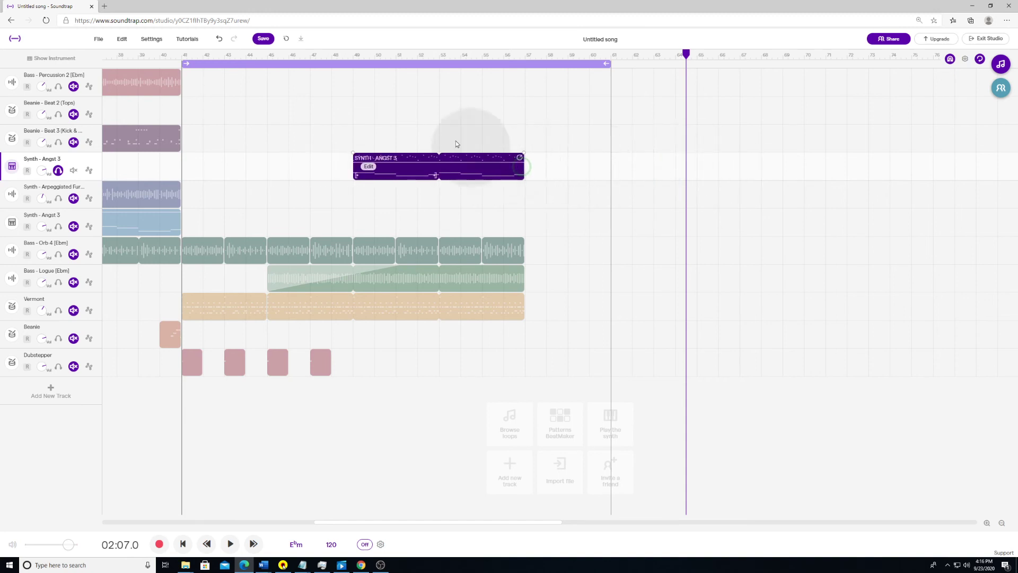
# Briefly play the soloed synth track from bar 41, and turn its solo off
pyautogui.click(180, 55)
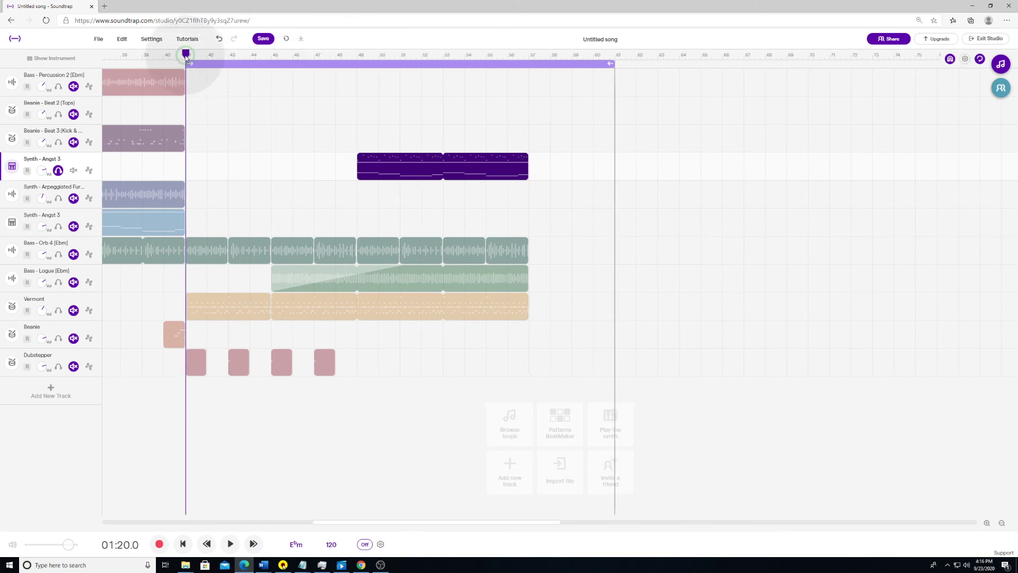
pyautogui.press('space')
pyautogui.press('space')
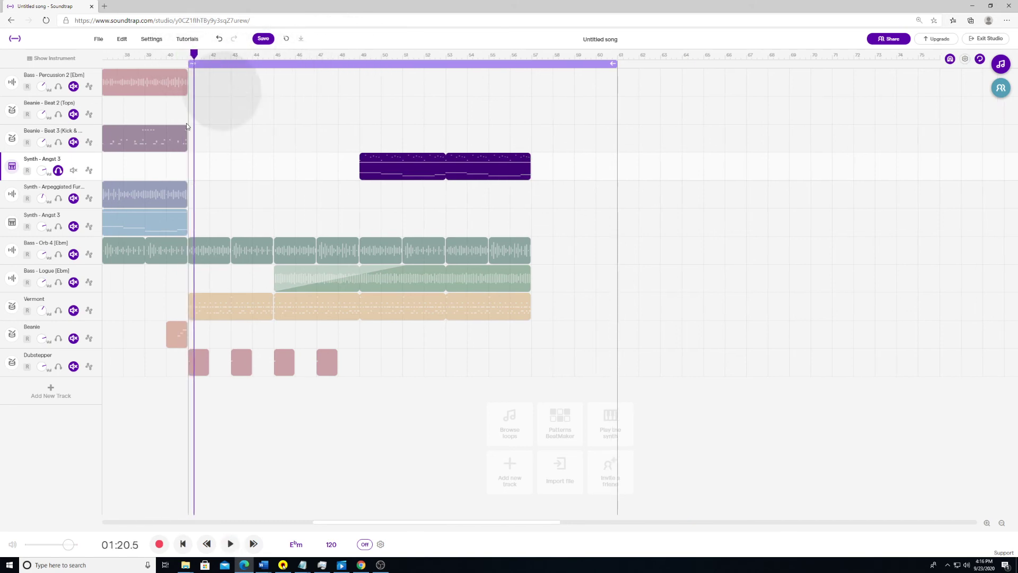
pyautogui.click(59, 171)
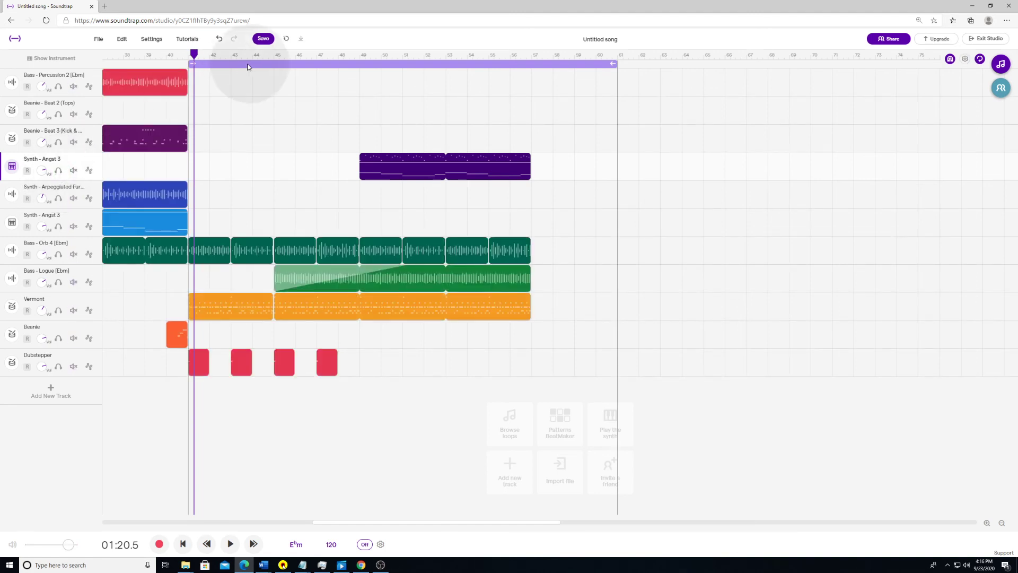
# Extend the loop range's start back to about bar 38 and play the new section, stopping around bar 52
pyautogui.press('space')
pyautogui.press('space')
pyautogui.moveTo(177, 55); pyautogui.dragTo(204, 68)
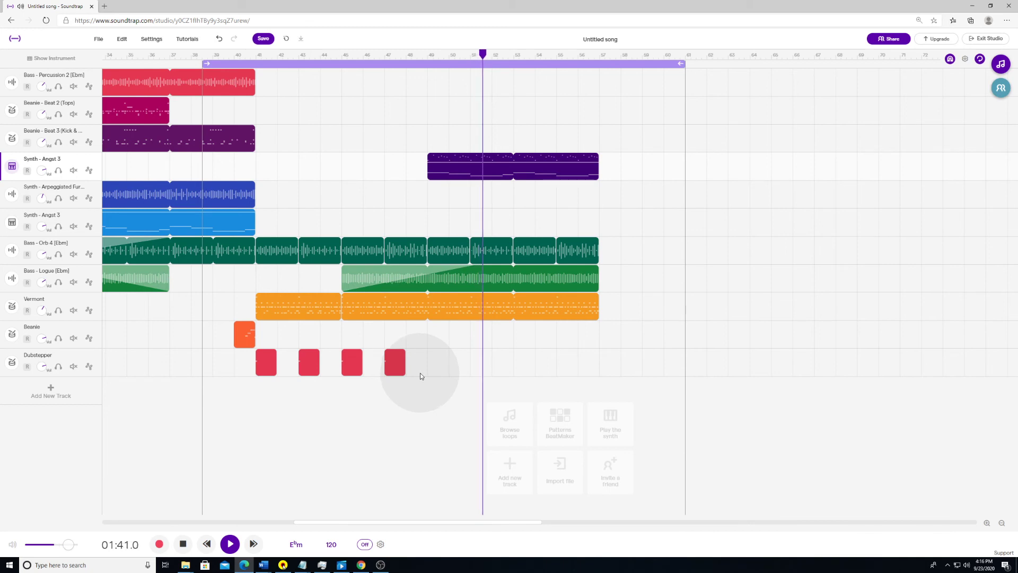
pyautogui.press('space')
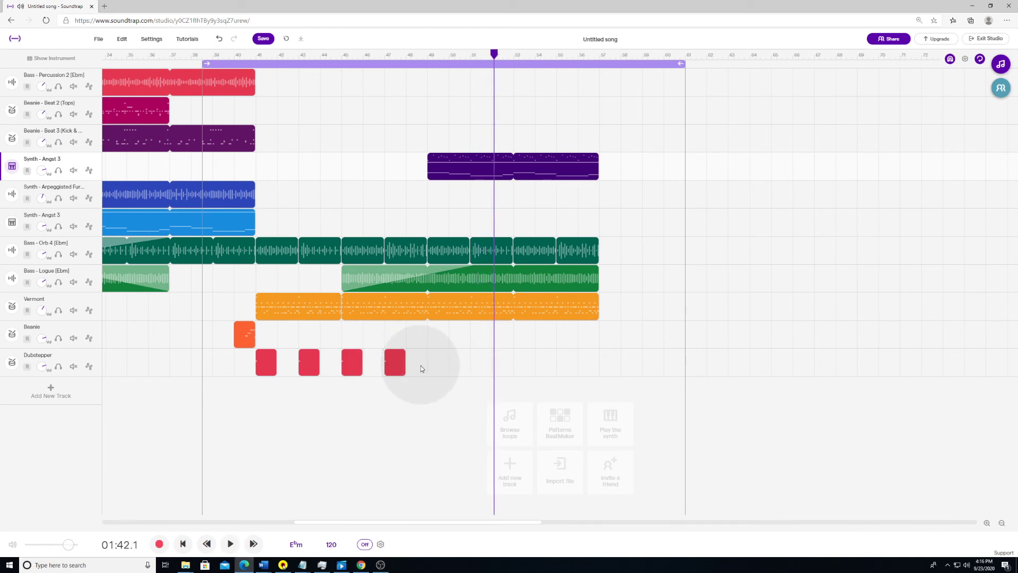
# Copy the four Dubstepper crash regions and paste them starting at bar 49
pyautogui.moveTo(449, 364); pyautogui.dragTo(234, 361)
pyautogui.click(455, 368)
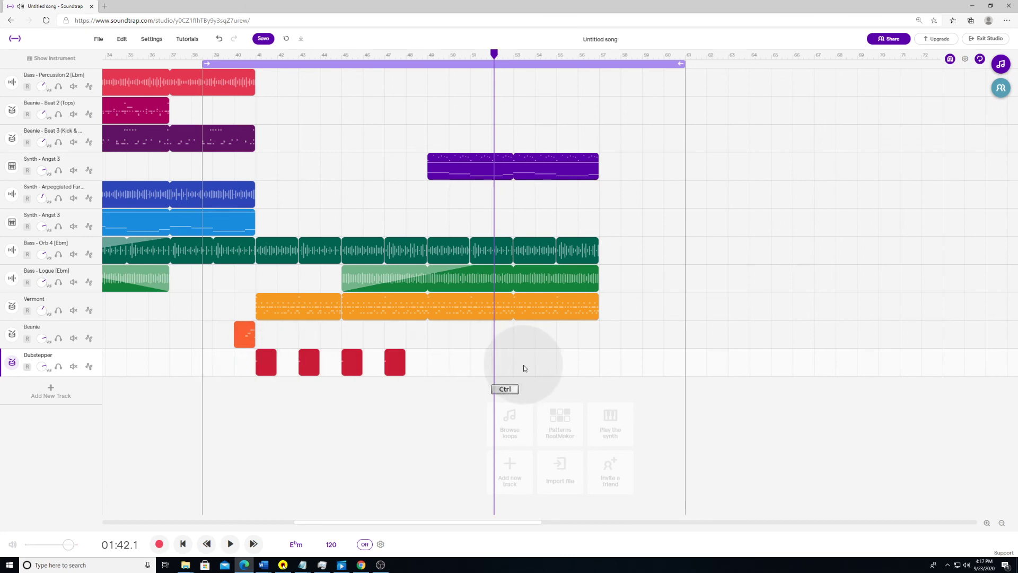
pyautogui.click(430, 369)
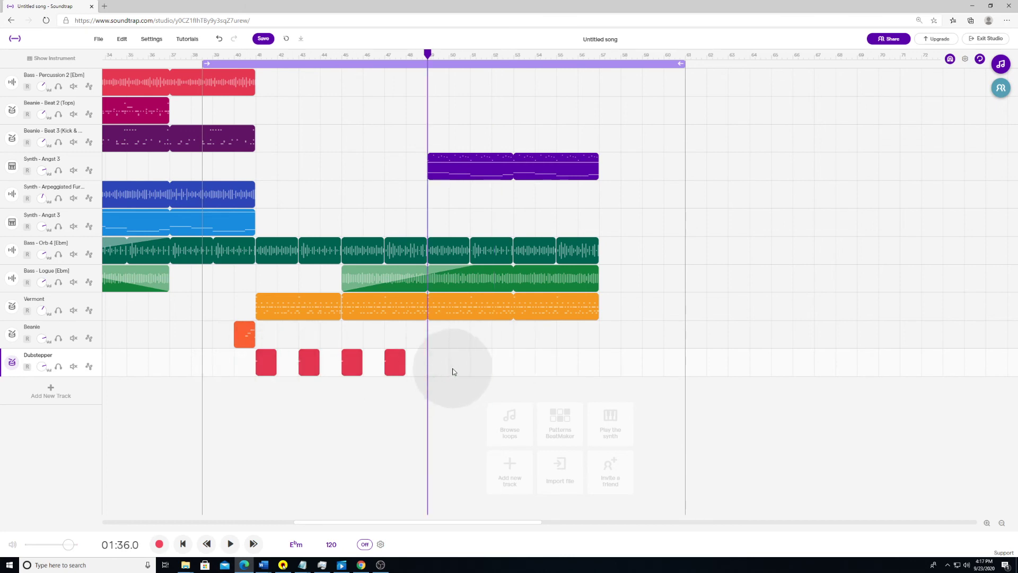
pyautogui.hotkey('ctrl', 'v')
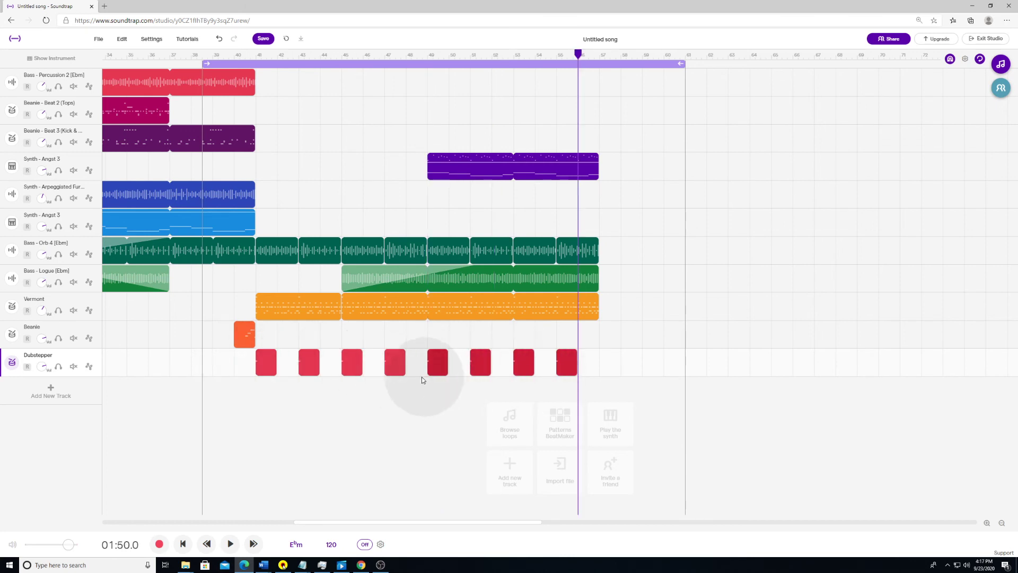
# Clear the selection of the pasted crash regions and briefly play the section from bar 49
pyautogui.moveTo(418, 346); pyautogui.dragTo(251, 377)
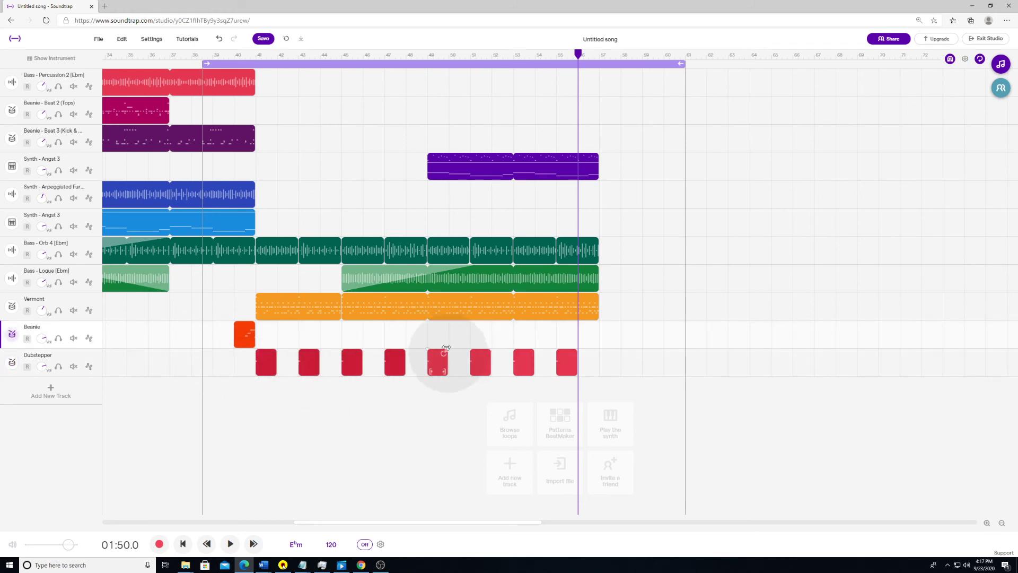
pyautogui.click(431, 340)
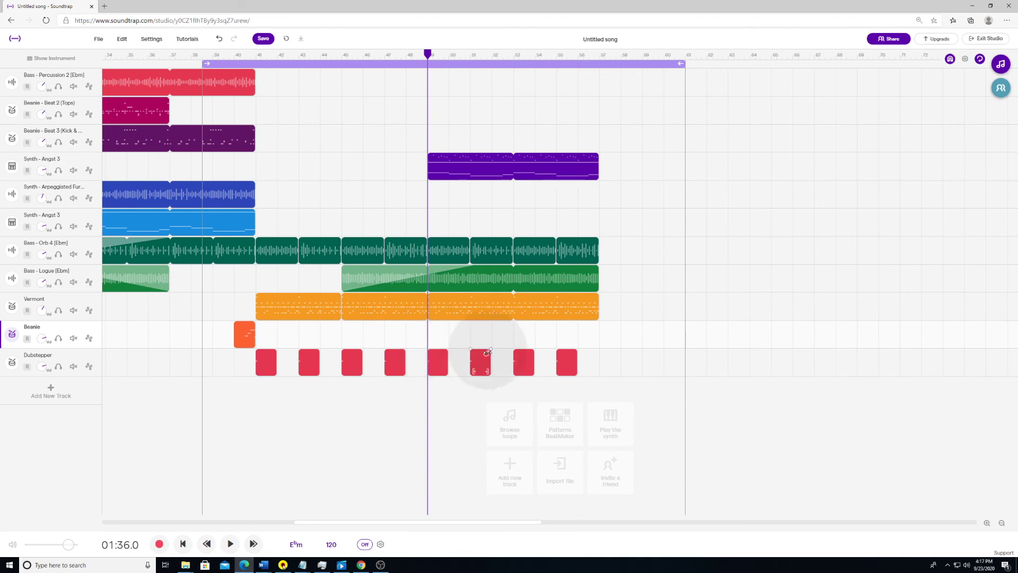
pyautogui.press('space')
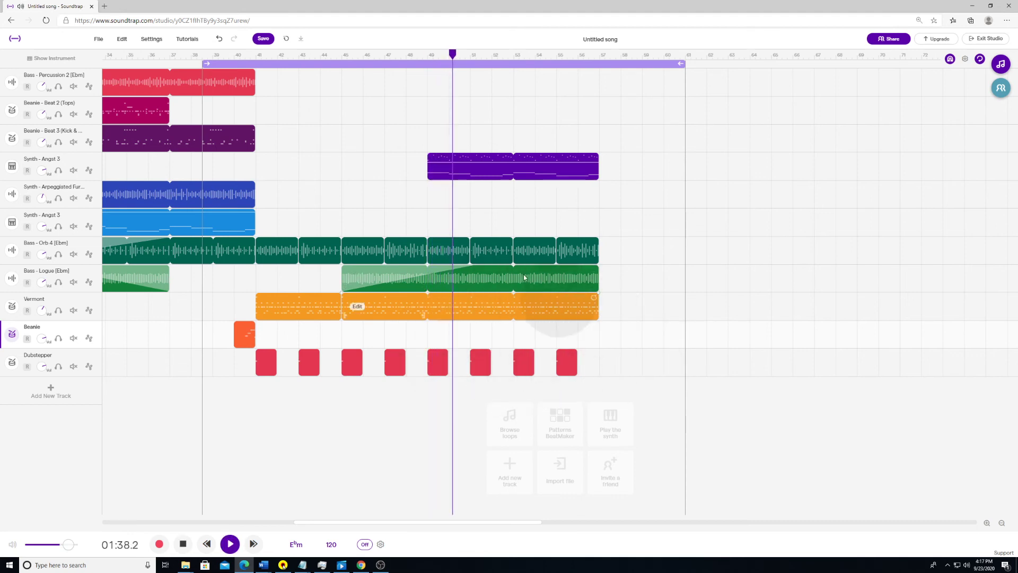
pyautogui.press('space')
# Shorten the Bass - Logue region's fade-in to end at about bar 49, and play the section from about bar 44.5 through bar 57
pyautogui.moveTo(472, 264); pyautogui.dragTo(436, 263)
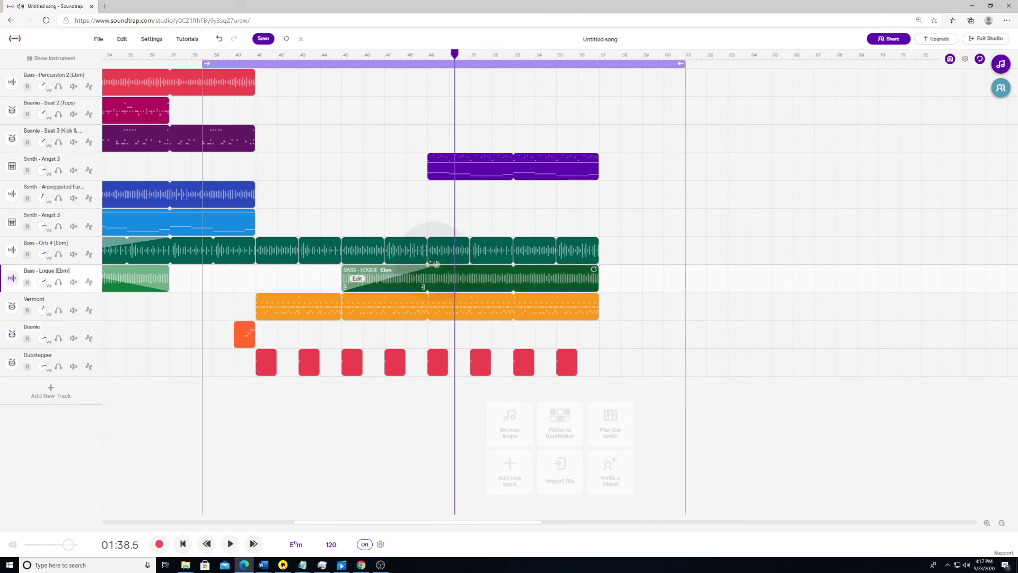
pyautogui.click(333, 55)
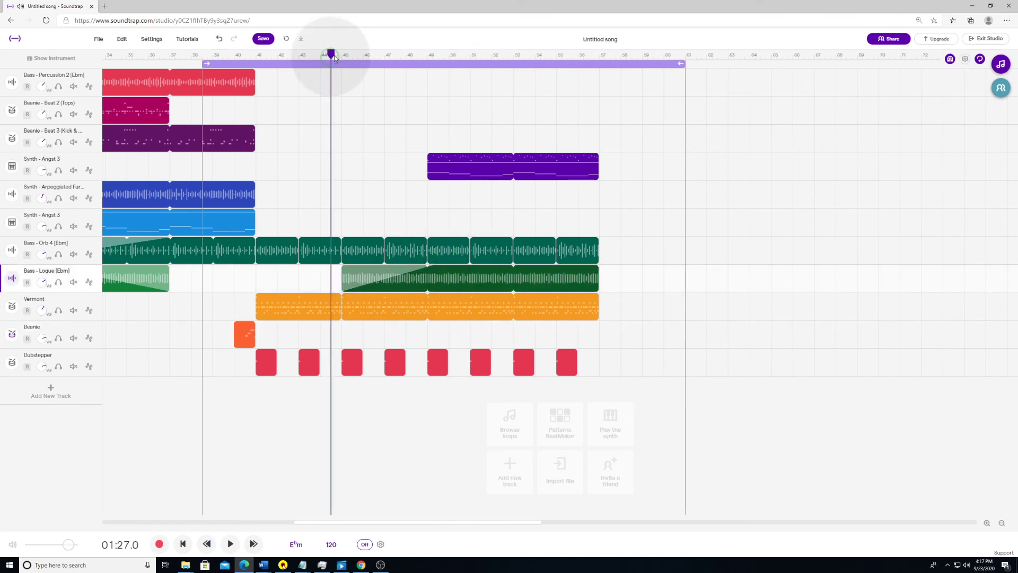
pyautogui.press('space')
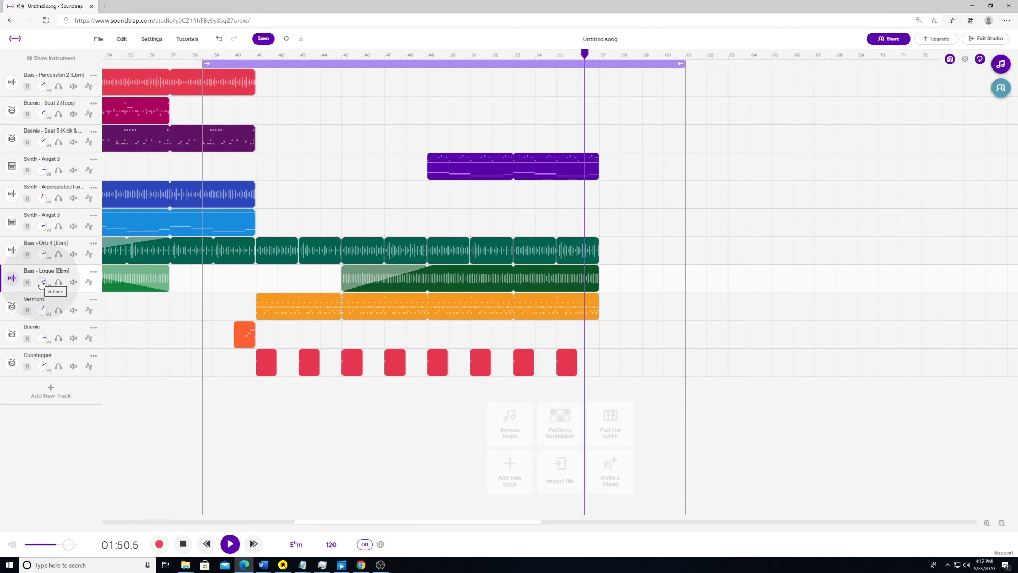
pyautogui.press('space')
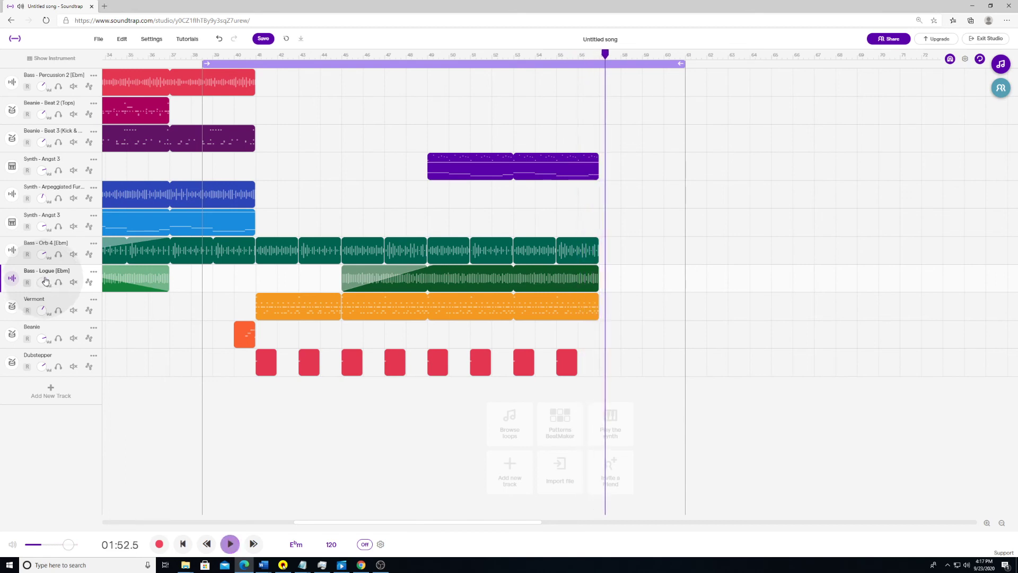
# Copy the Bass - Percussion 2 region, paste it at bar 49 and shorten the copy to end at bar 57
pyautogui.moveTo(141, 113)
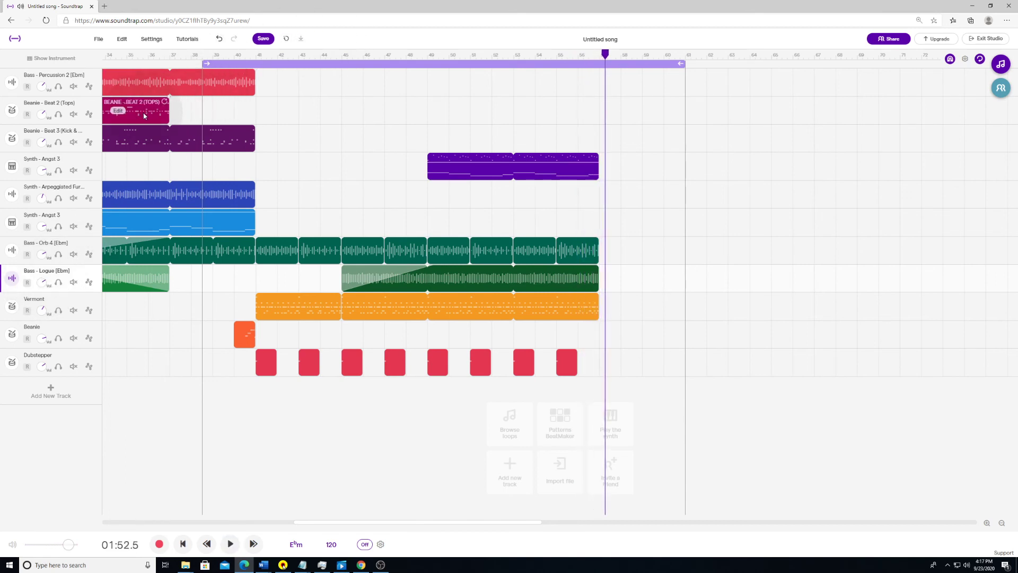
pyautogui.click(213, 89)
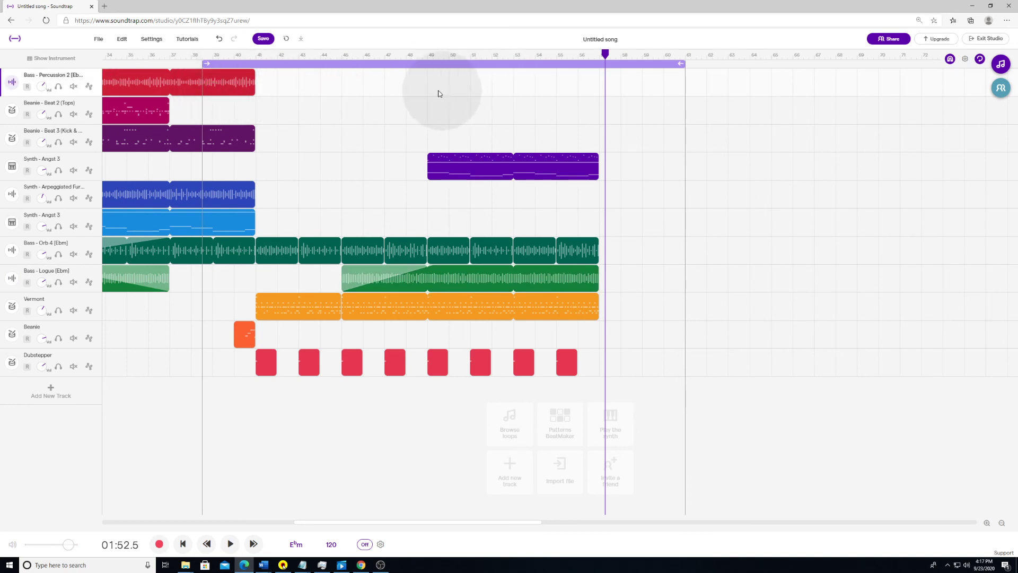
pyautogui.rightClick(437, 93)
pyautogui.click(427, 80)
pyautogui.click(215, 91)
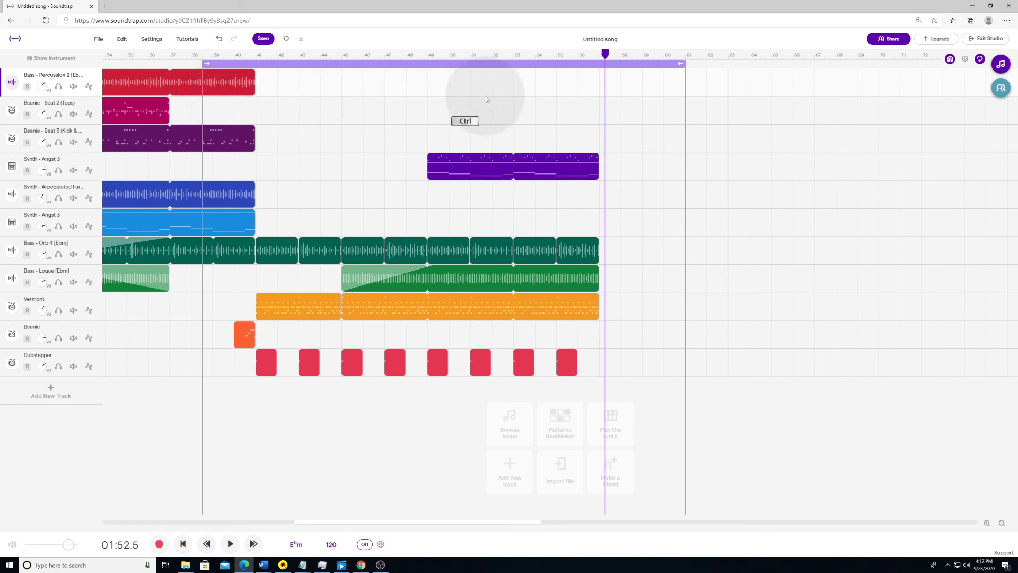
pyautogui.click(428, 89)
pyautogui.hotkey('ctrl', 'v')
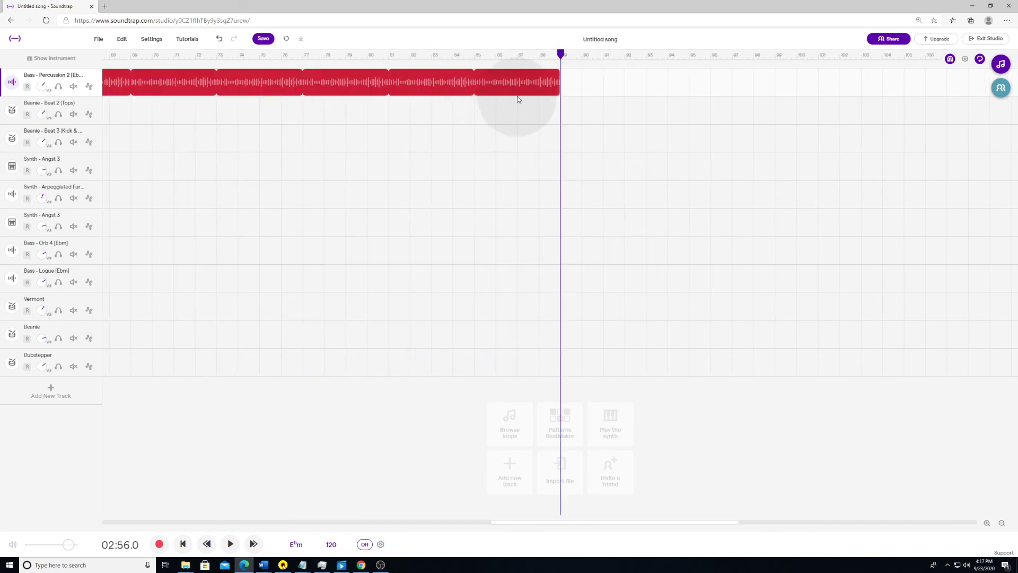
pyautogui.moveTo(554, 75); pyautogui.dragTo(479, 99)
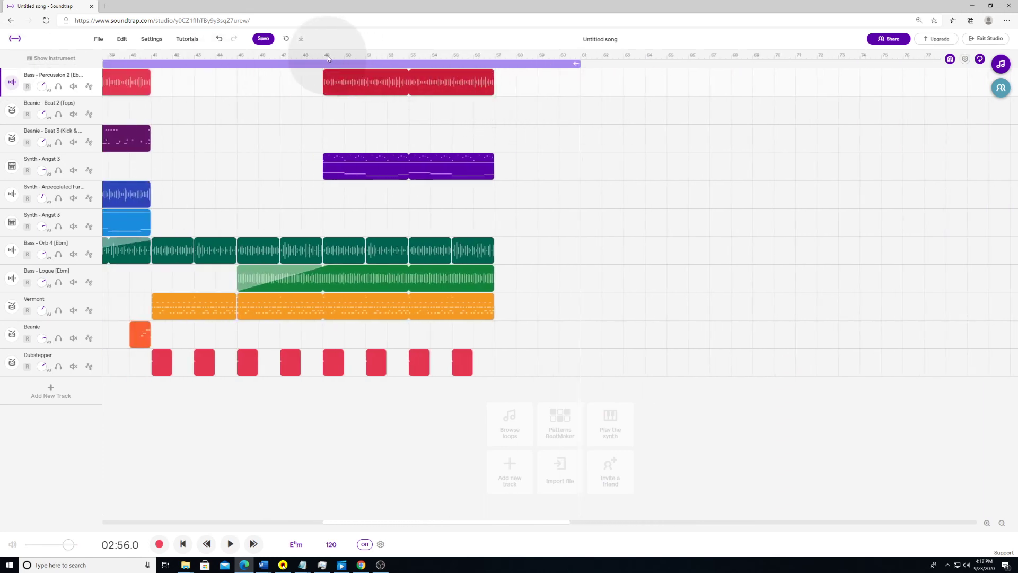
# Play the section with the pasted Bass - Percussion 2 region, stop around bar 55, and delete that region
pyautogui.press('space')
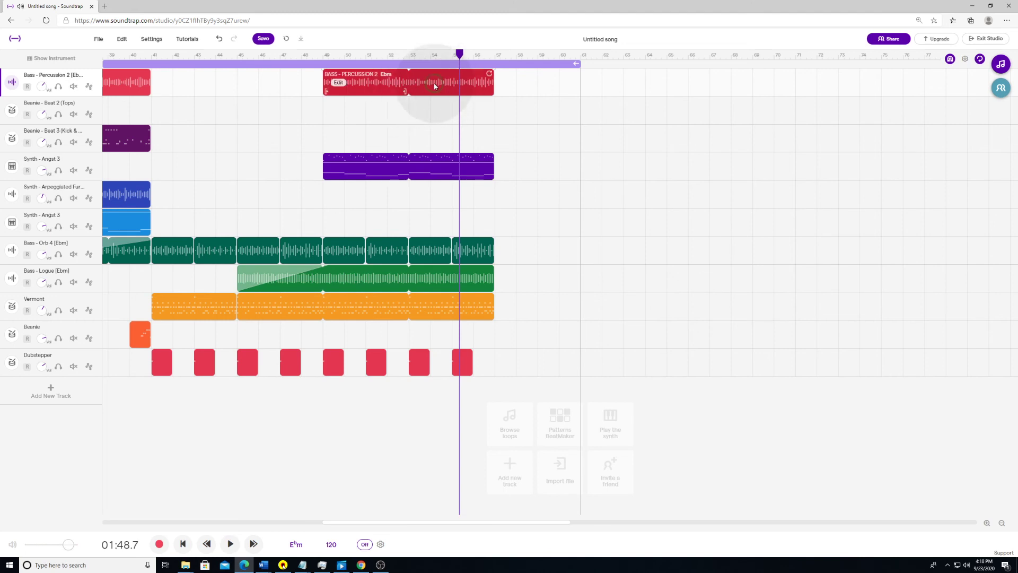
pyautogui.press('Delete')
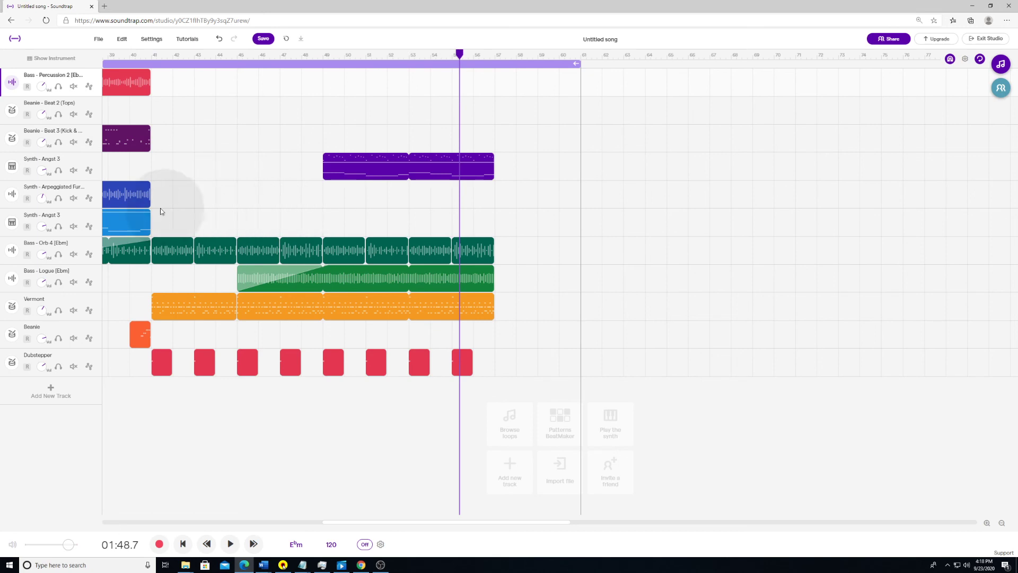
# Paste a copy of the Synth - Arpeggiated Furry 5 region at bar 45 and shorten it to end at bar 57
pyautogui.click(133, 203)
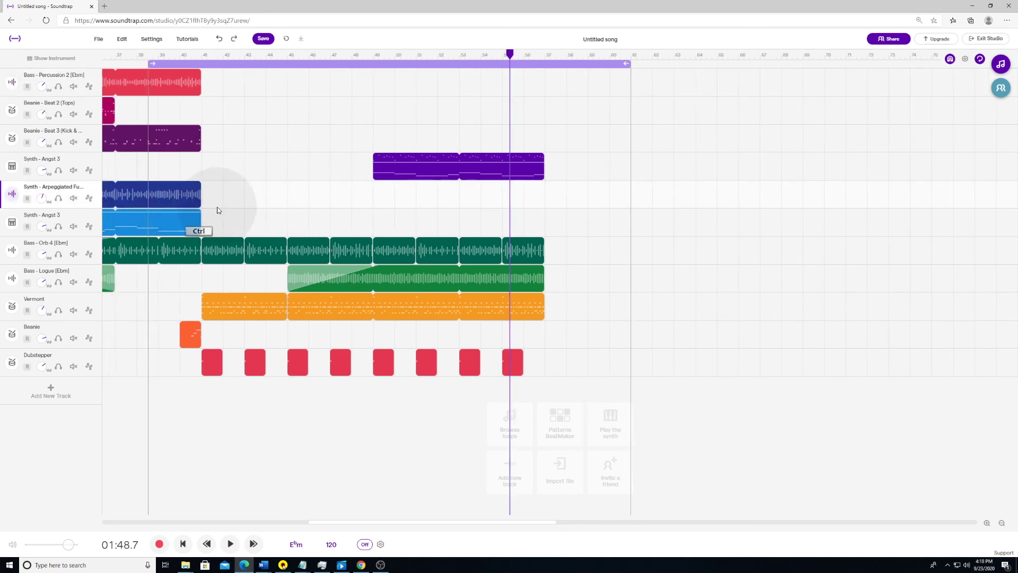
pyautogui.moveTo(182, 203); pyautogui.dragTo(180, 203)
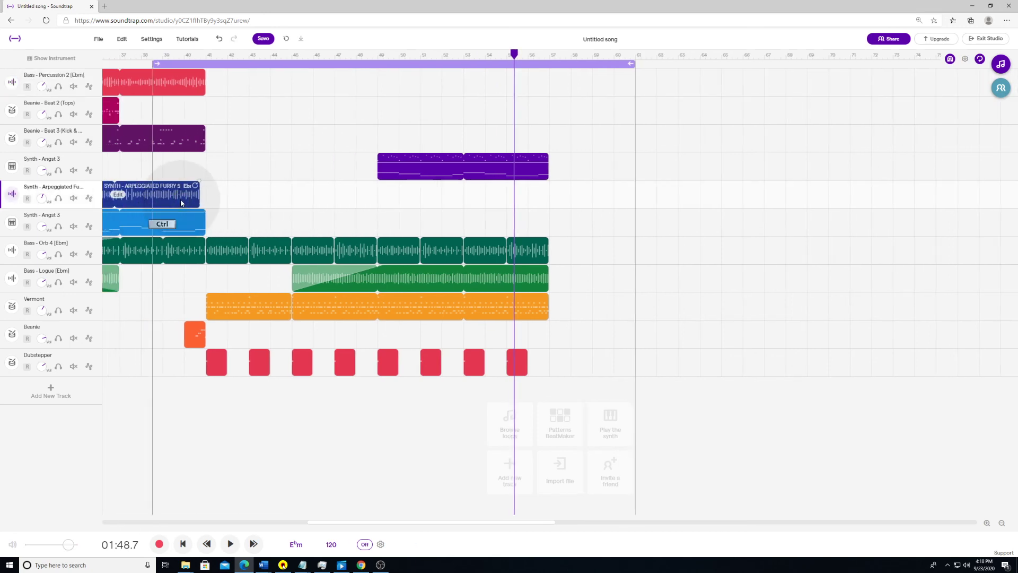
pyautogui.click(372, 202)
pyautogui.click(468, 203)
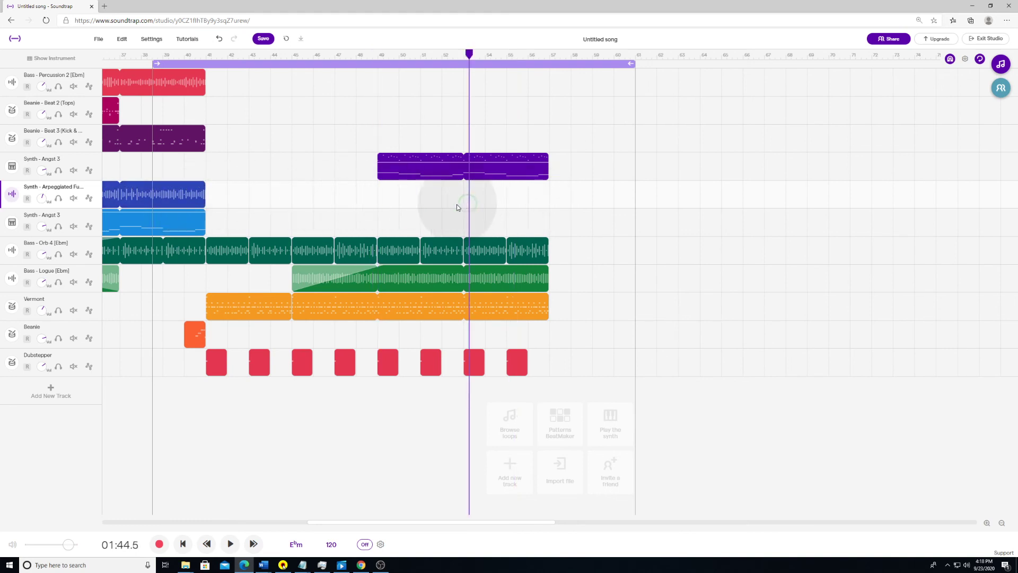
pyautogui.click(293, 199)
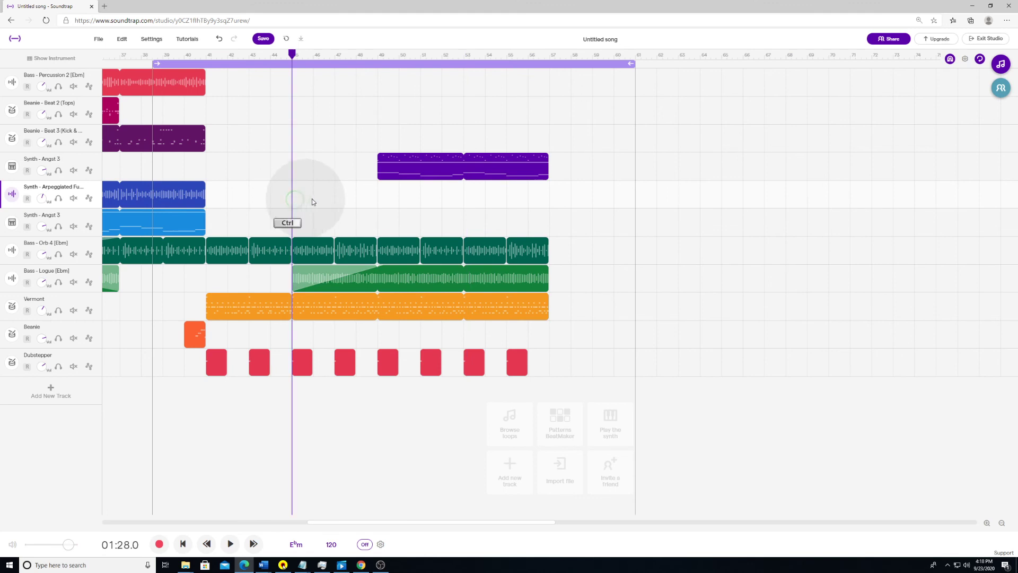
pyautogui.hotkey('ctrl', 'v')
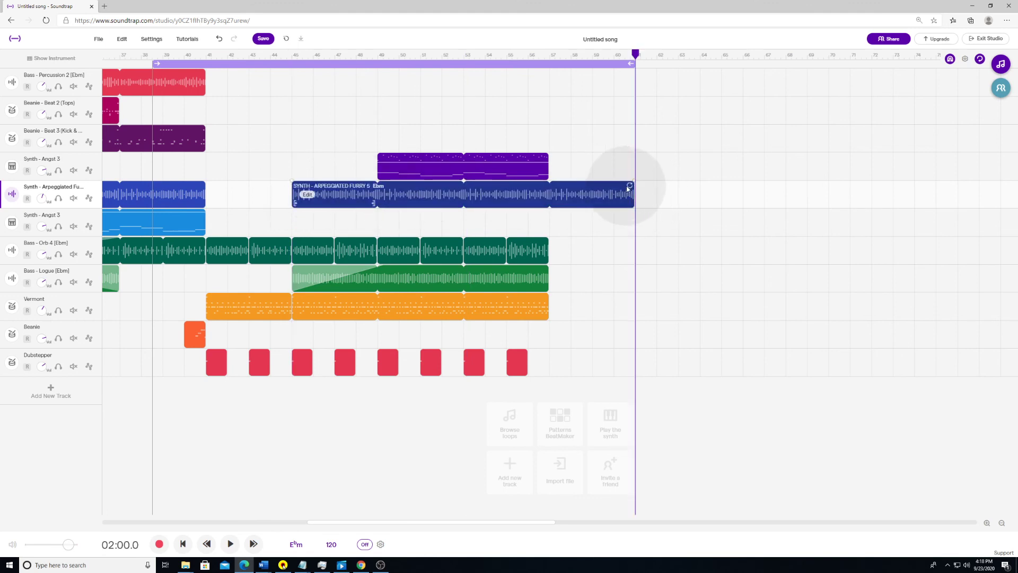
pyautogui.moveTo(629, 185); pyautogui.dragTo(554, 198)
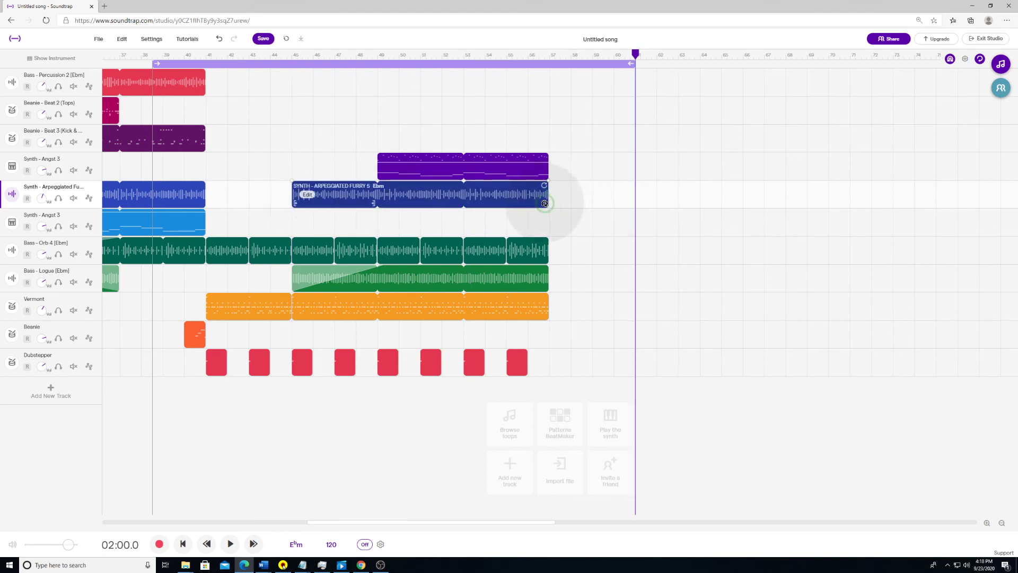
# Solo the arpeggiated synth track, play it briefly from bar 45, and turn its solo off
pyautogui.click(292, 56)
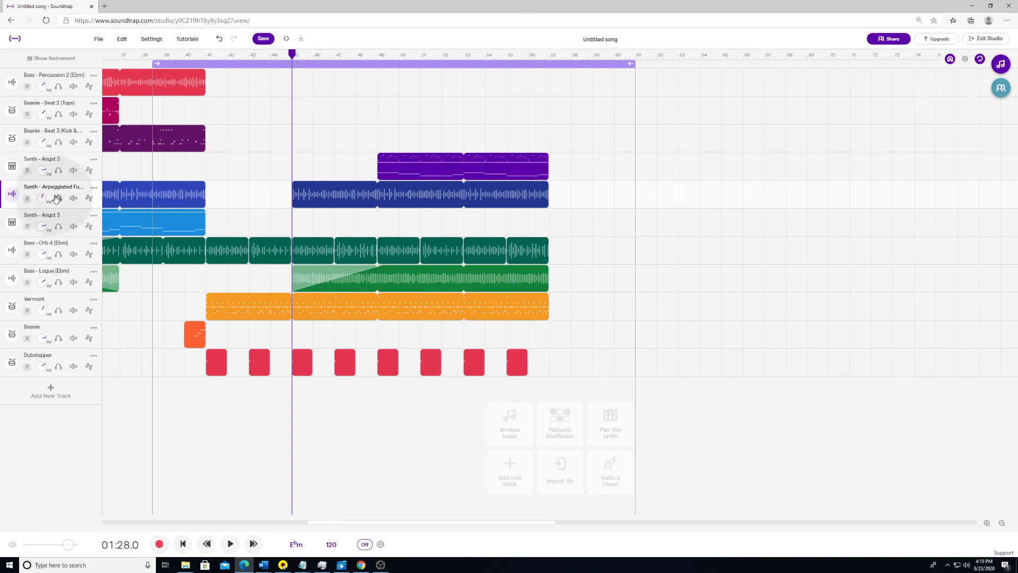
pyautogui.click(57, 199)
pyautogui.press('space')
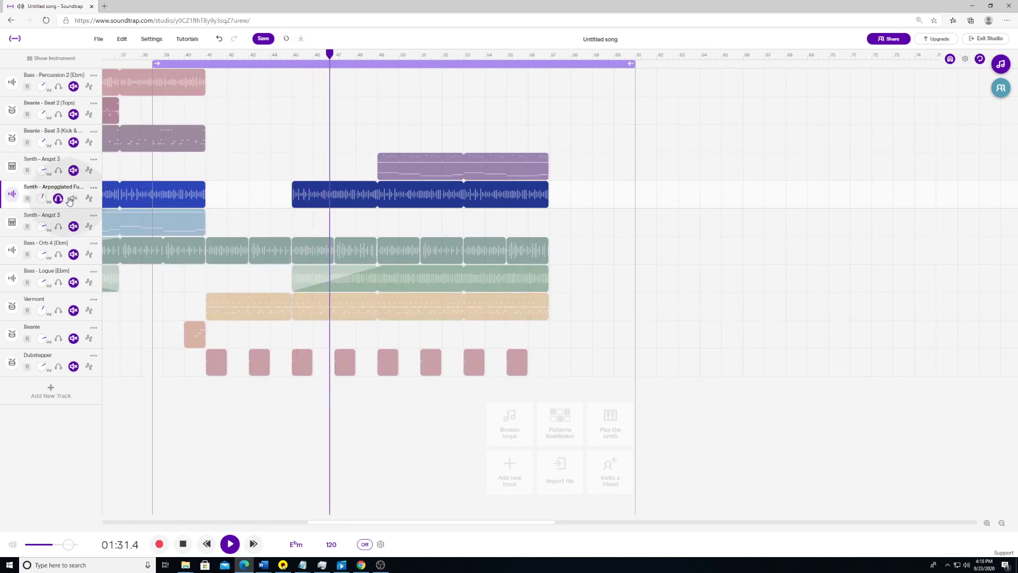
pyautogui.click(145, 206)
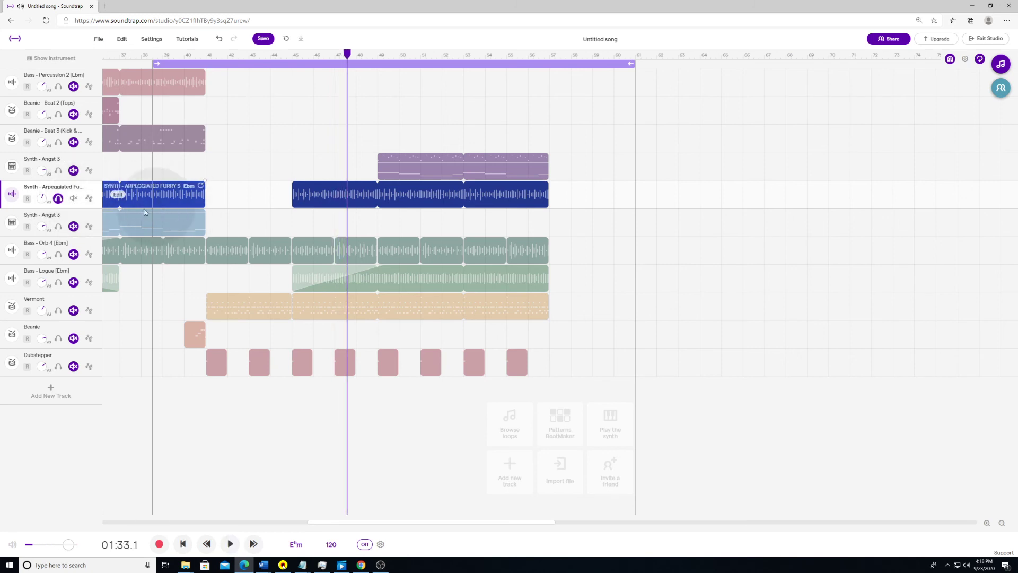
pyautogui.click(48, 201)
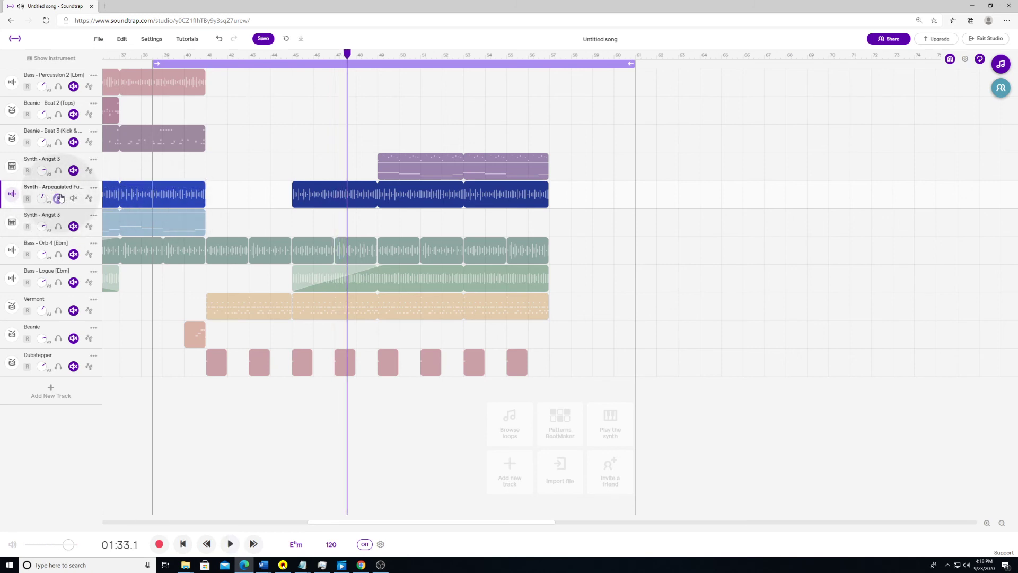
pyautogui.click(58, 199)
# Play the full mix from bar 45 and stop around bar 51
pyautogui.click(287, 54)
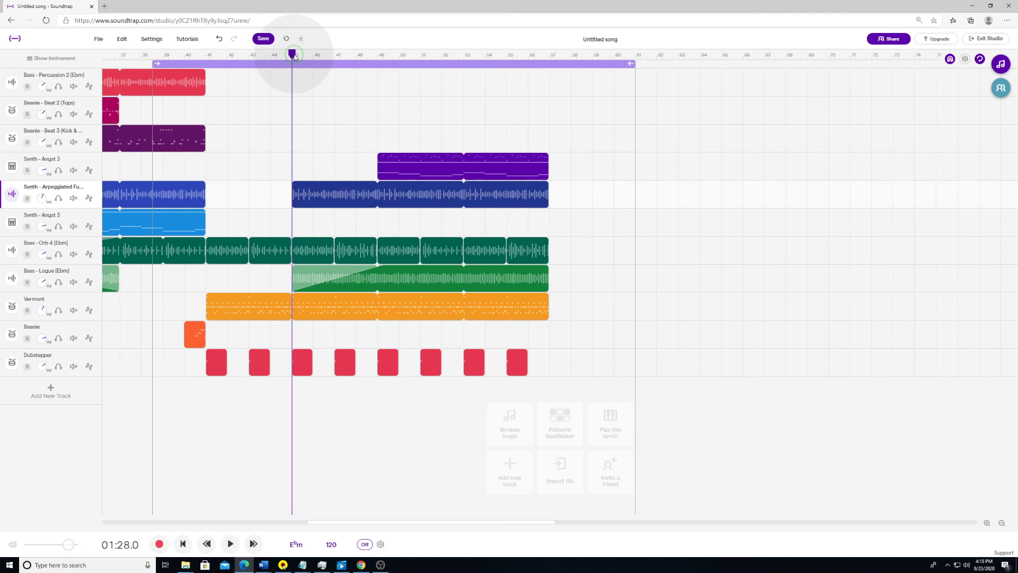
pyautogui.press('space')
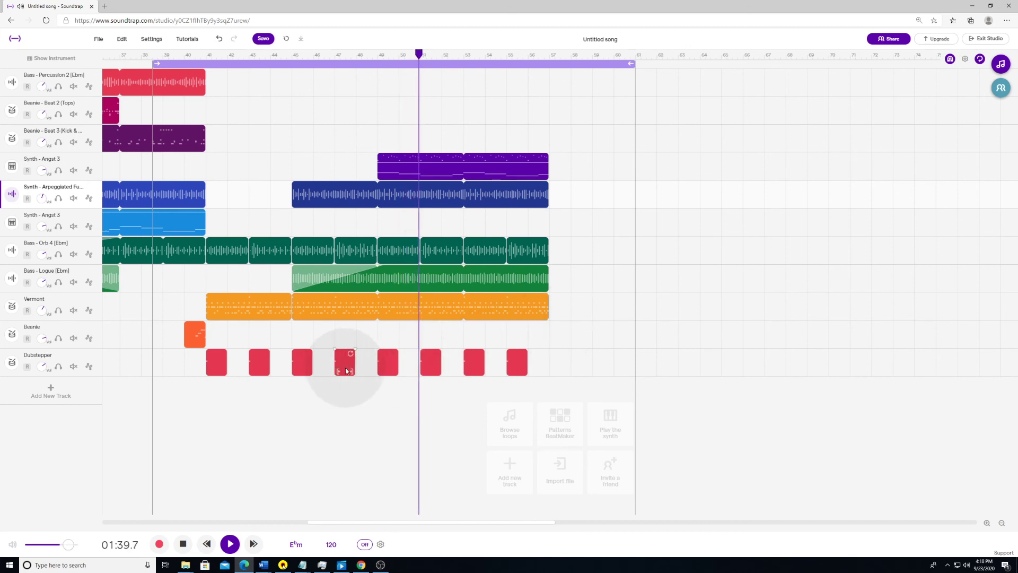
pyautogui.press('space')
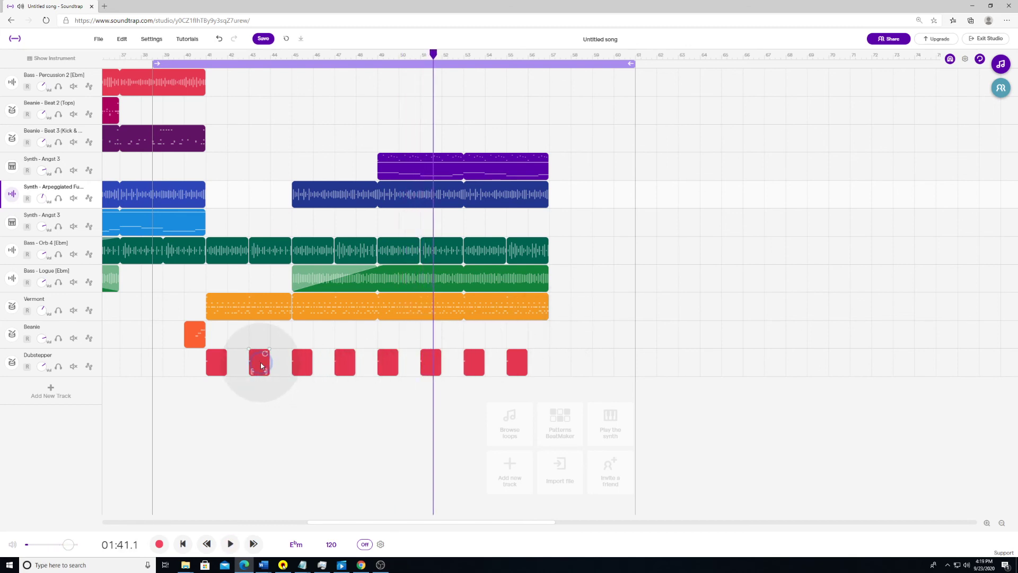
# Delete the Dubstepper crash regions at bars 43, 51 and 53, and play the section from bar 45
pyautogui.rightClick(261, 365)
pyautogui.click(256, 363)
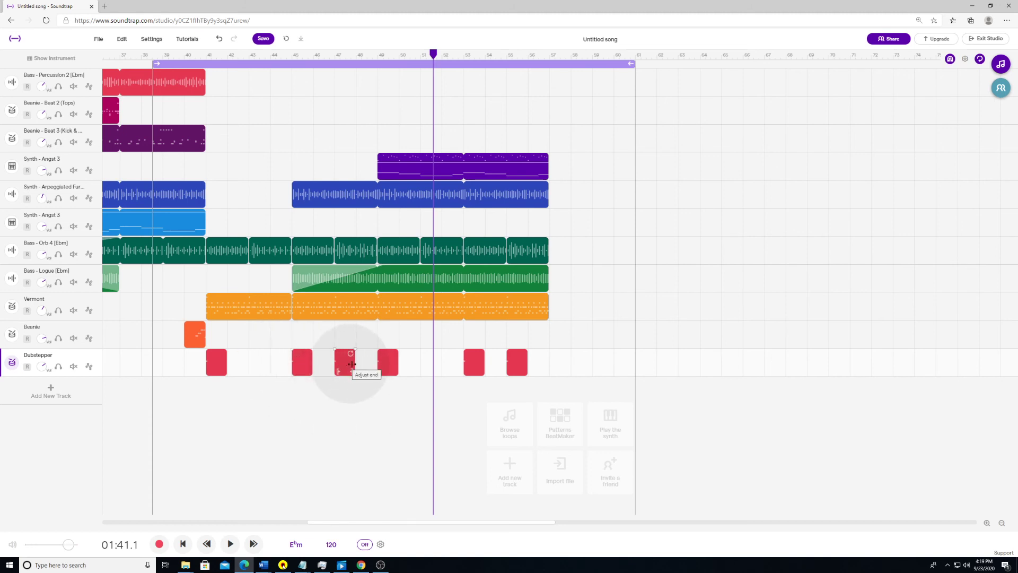
pyautogui.click(481, 361)
pyautogui.press('Delete')
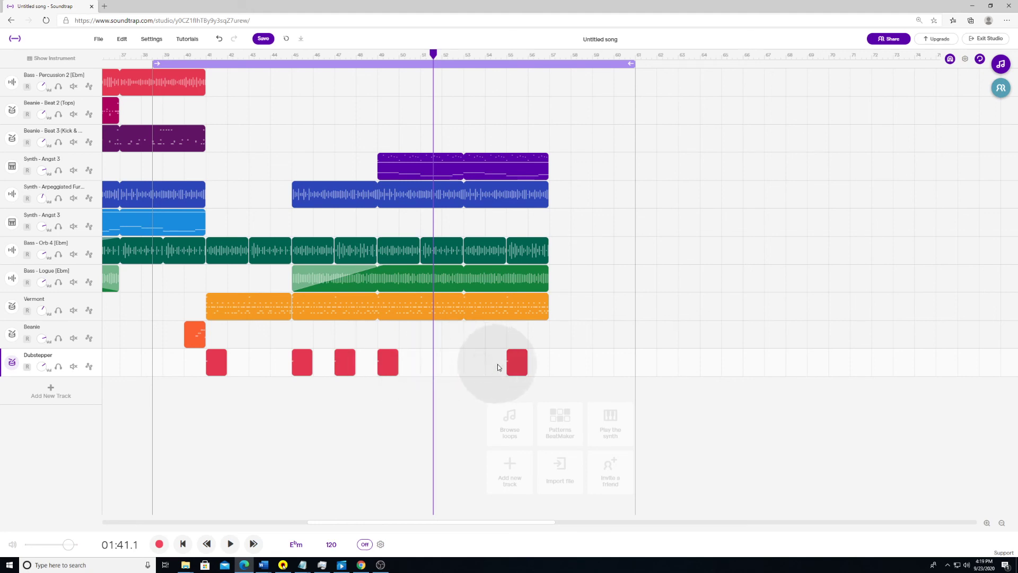
pyautogui.click(291, 56)
pyautogui.press('space')
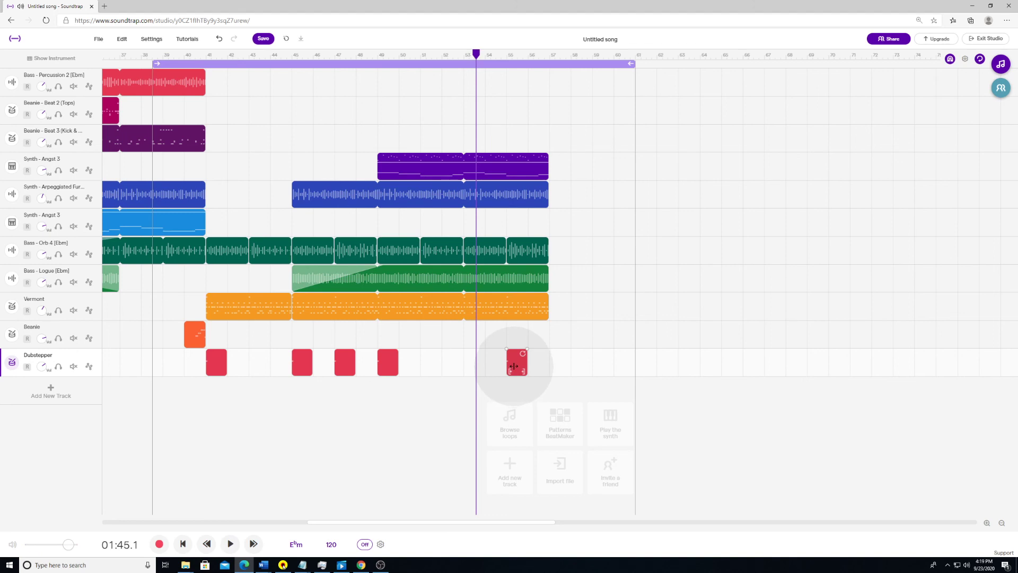
# Copy the Dubstepper crash region at bar 55 and paste it at bar 53
pyautogui.click(466, 371)
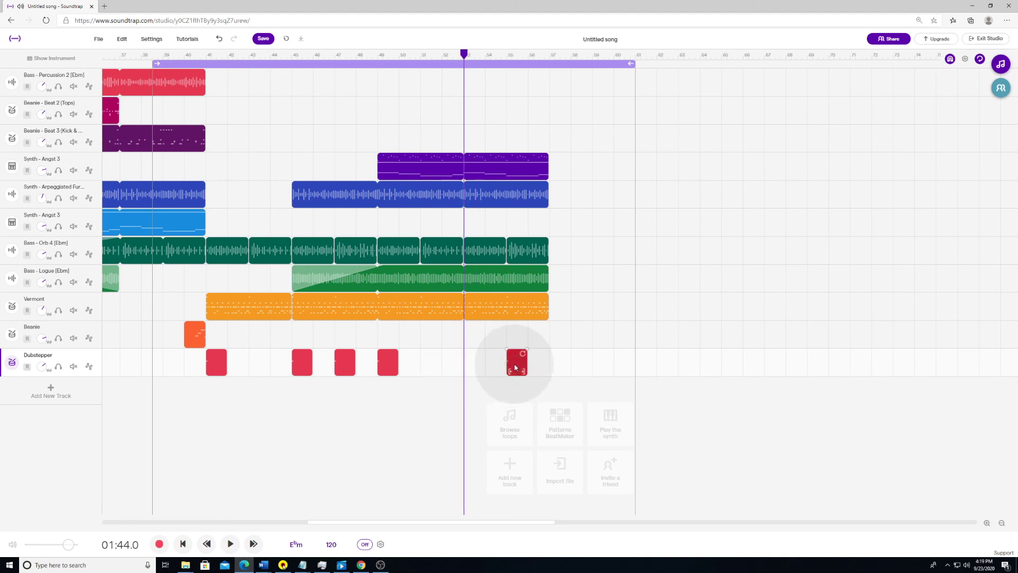
pyautogui.click(469, 368)
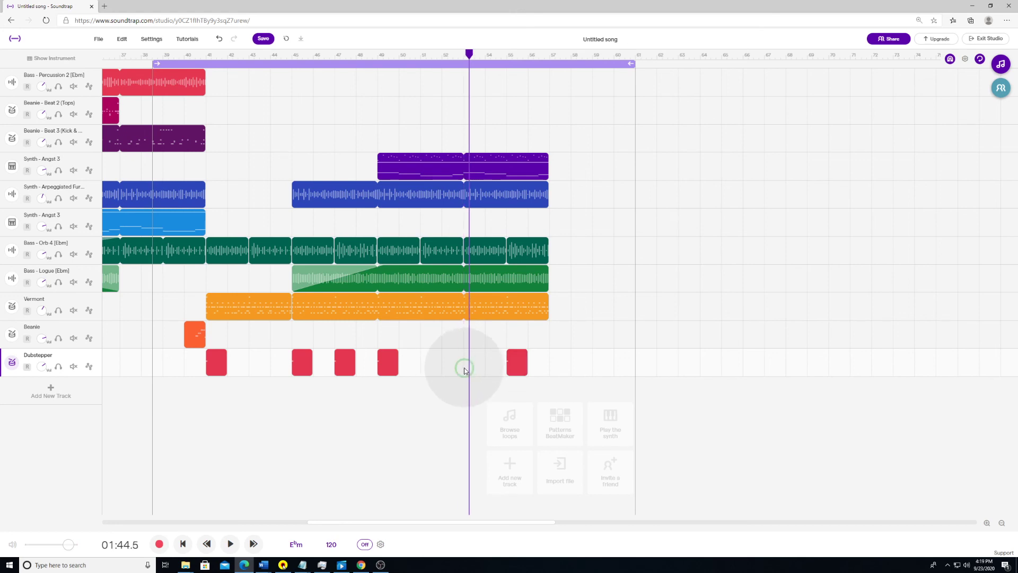
pyautogui.hotkey('ctrl', 'v')
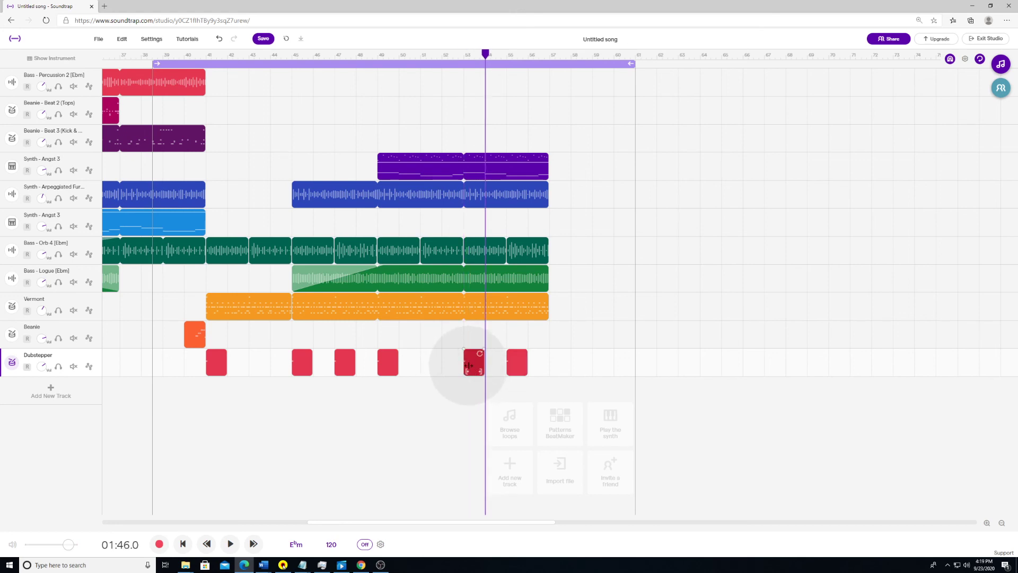
# Play the section from about bar 52 to its end, and replay it from about bar 49
pyautogui.click(447, 55)
pyautogui.press('space')
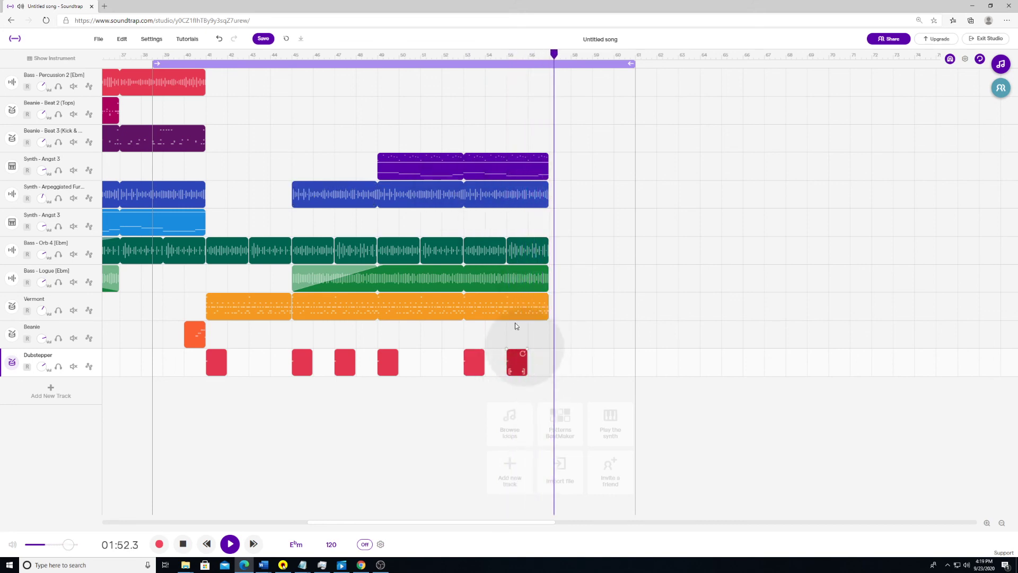
pyautogui.click(378, 55)
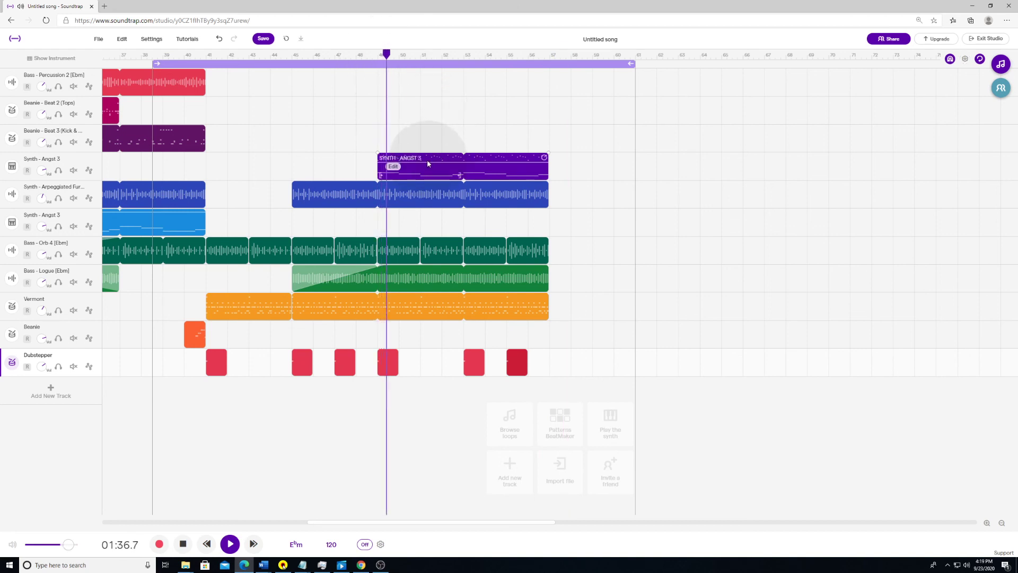
# Delete the Dubstepper crash region at bar 55 and play the song from about bar 38 to bar 57
pyautogui.press('space')
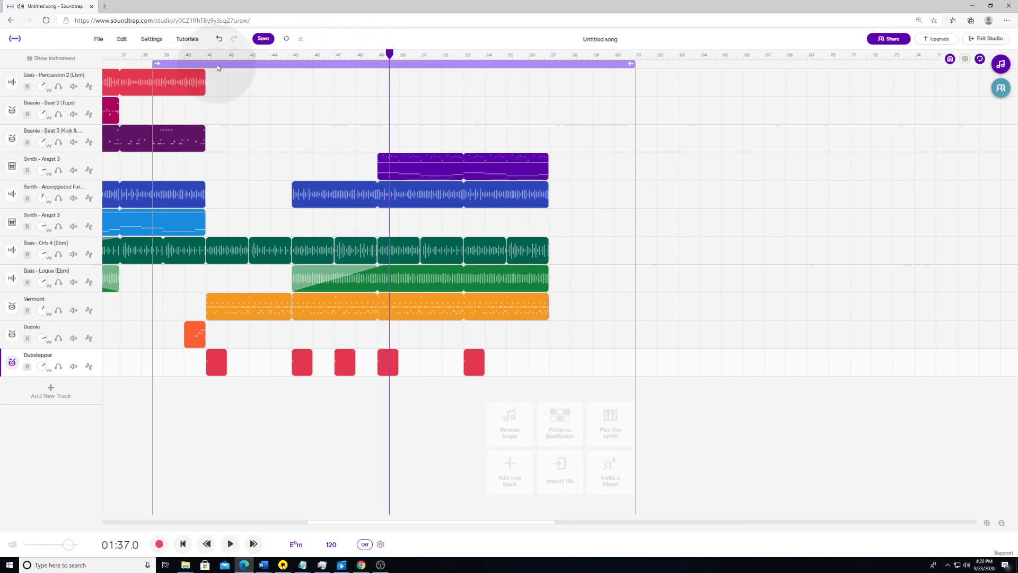
pyautogui.click(148, 55)
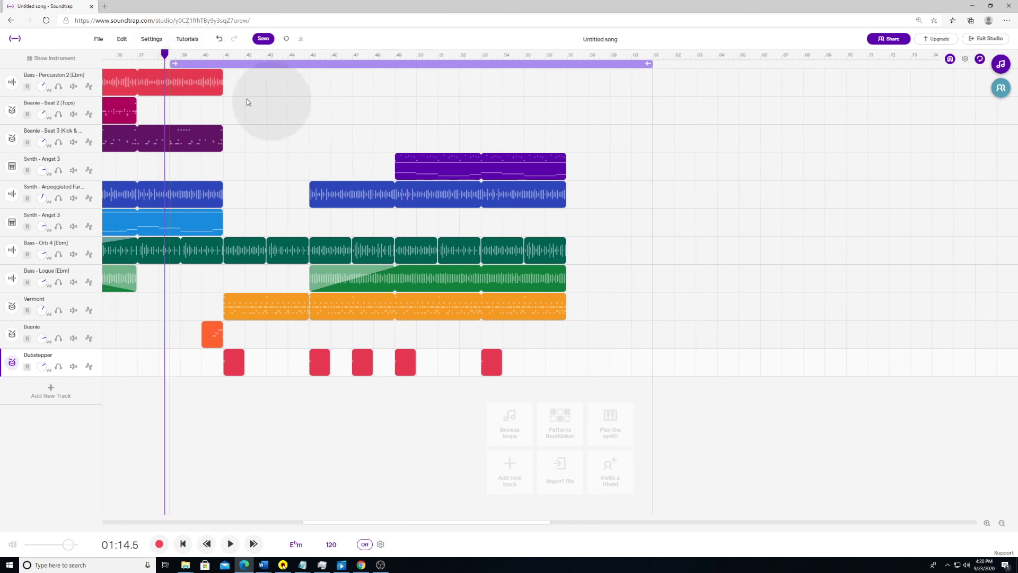
pyautogui.press('space')
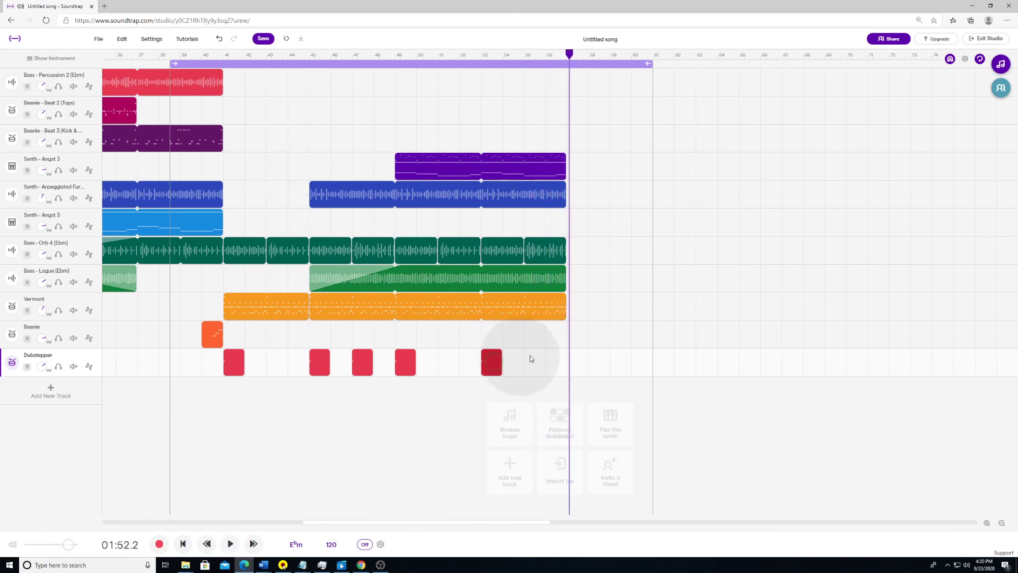
# Paste the Dubstepper crash region at bars 55 and 57, and play the ending from about bar 52
pyautogui.click(525, 369)
pyautogui.hotkey('ctrl', 'v')
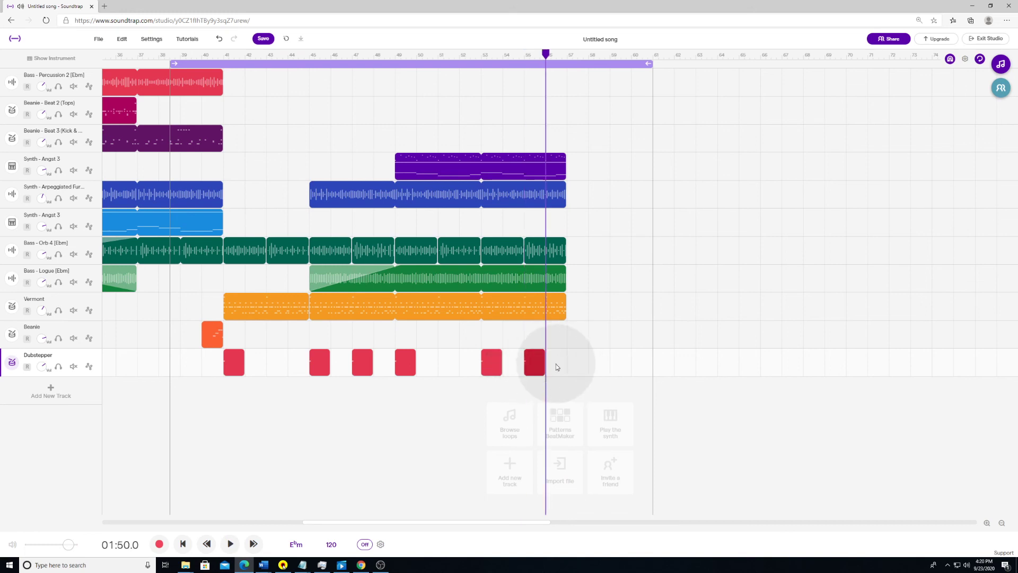
pyautogui.click(567, 366)
pyautogui.hotkey('ctrl', 'v')
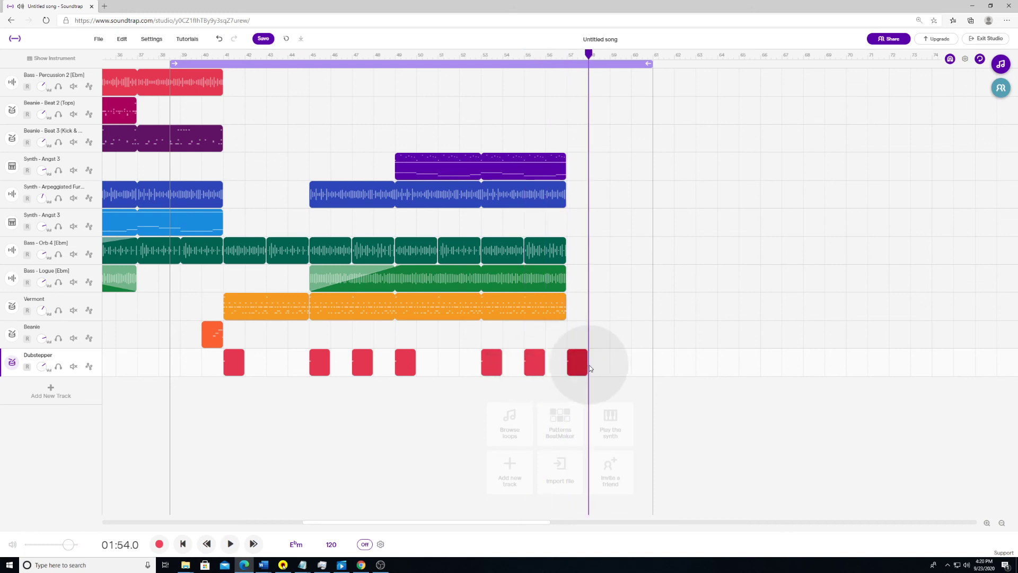
pyautogui.click(455, 62)
pyautogui.press('space')
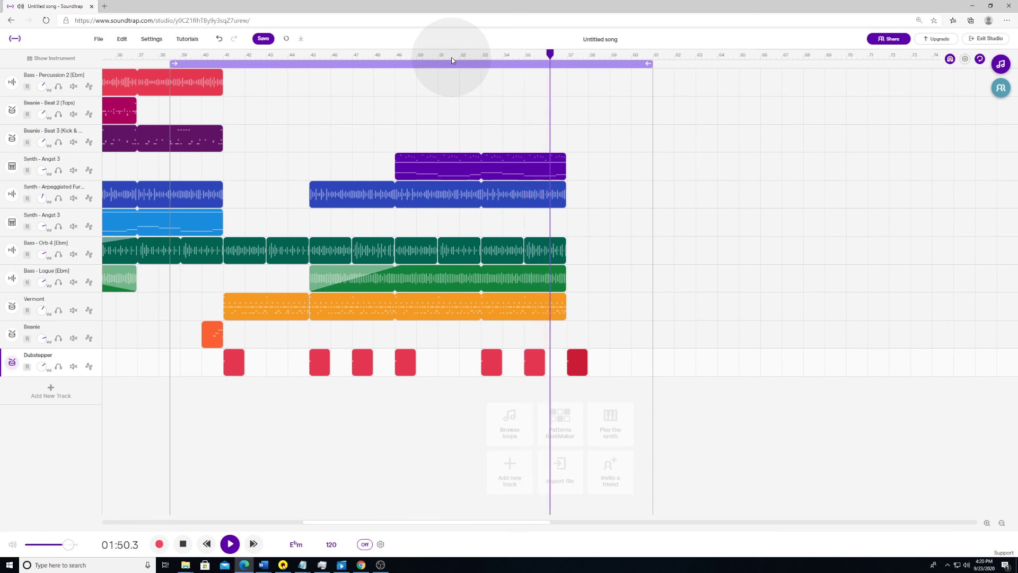
pyautogui.click(183, 543)
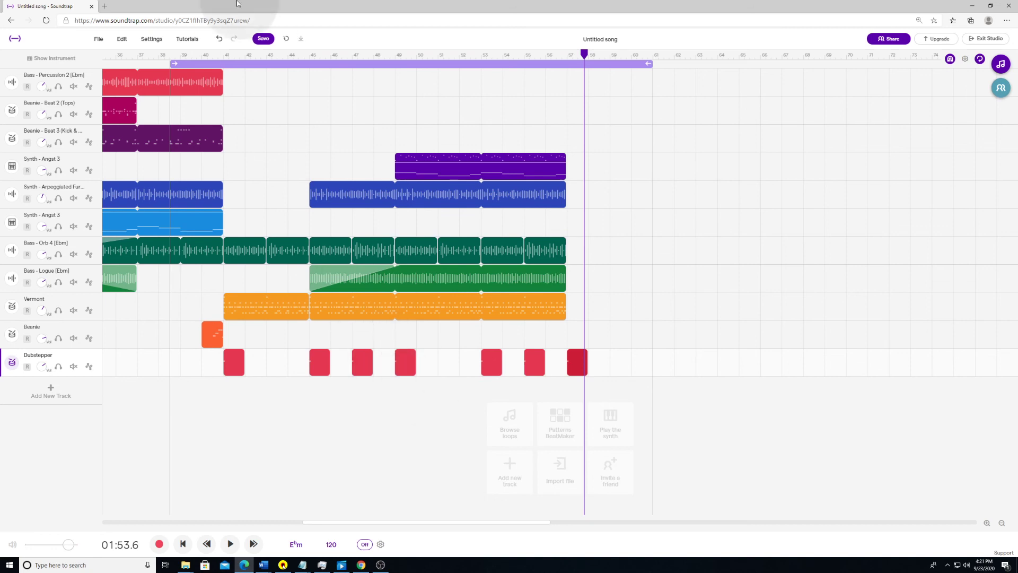
# Extend the loop region's start back to bar 25 and place the playhead just after it
pyautogui.click(185, 63)
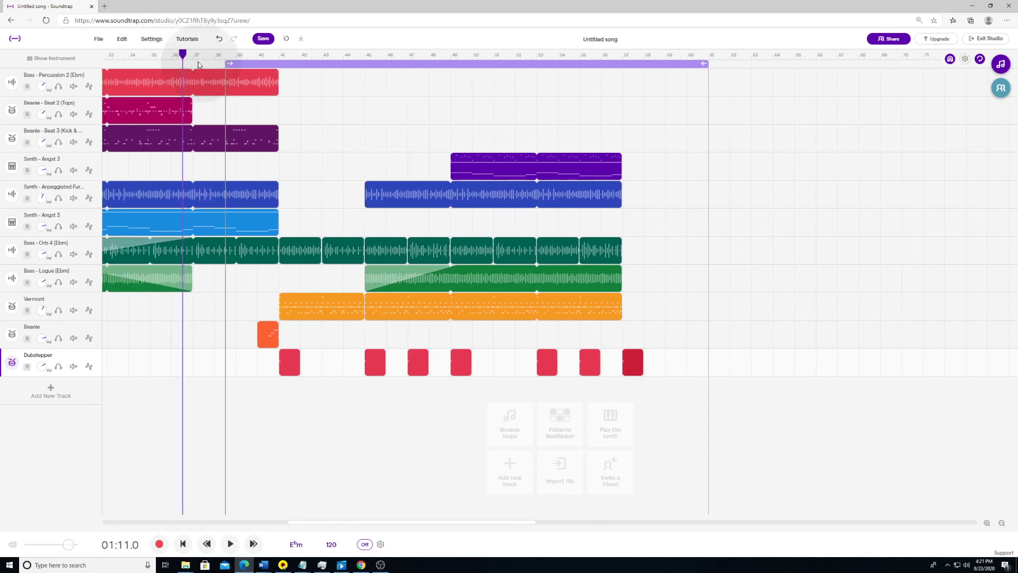
pyautogui.moveTo(182, 54); pyautogui.dragTo(337, 54)
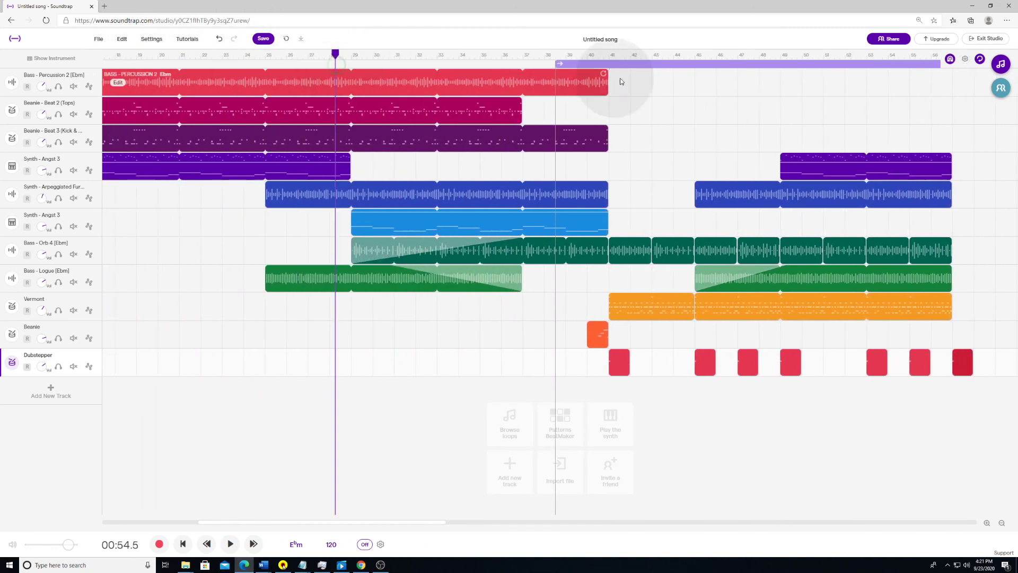
pyautogui.moveTo(556, 64); pyautogui.dragTo(266, 60)
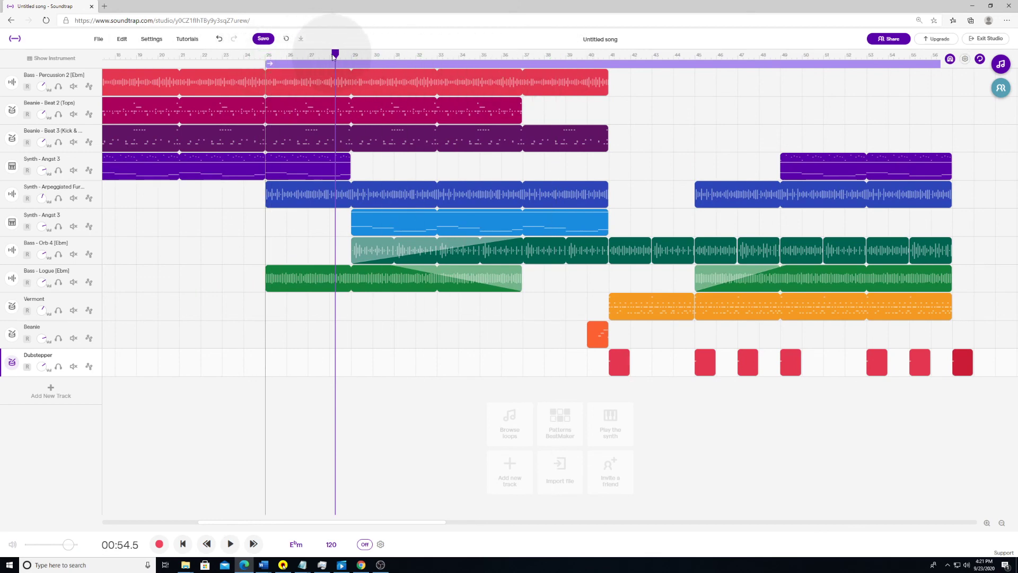
pyautogui.moveTo(335, 55); pyautogui.dragTo(275, 55)
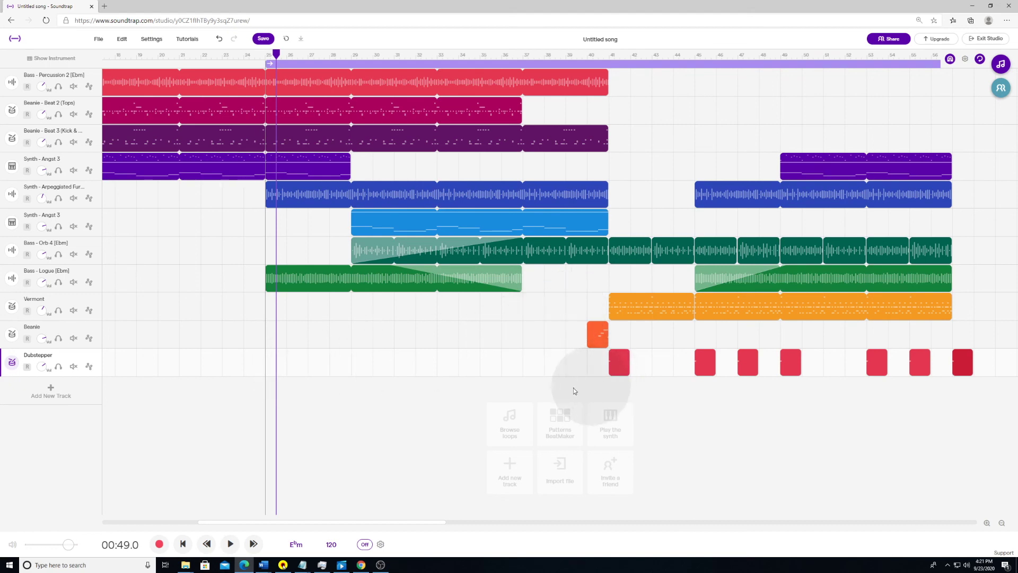
# Add a Drum & beats track with the Vanilla kit, and limit the loop region to bars 41 to 45
pyautogui.click(50, 391)
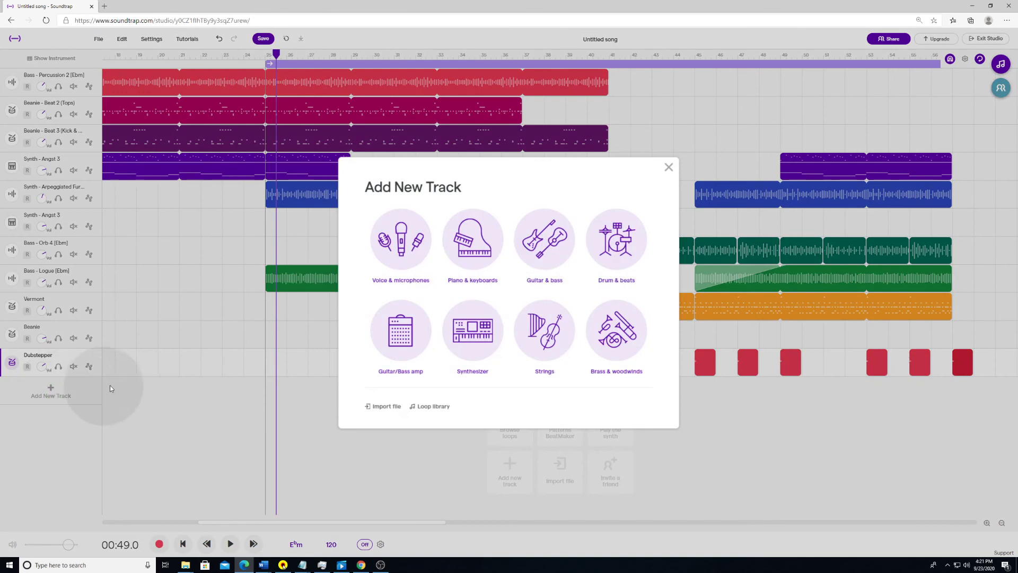
pyautogui.click(613, 249)
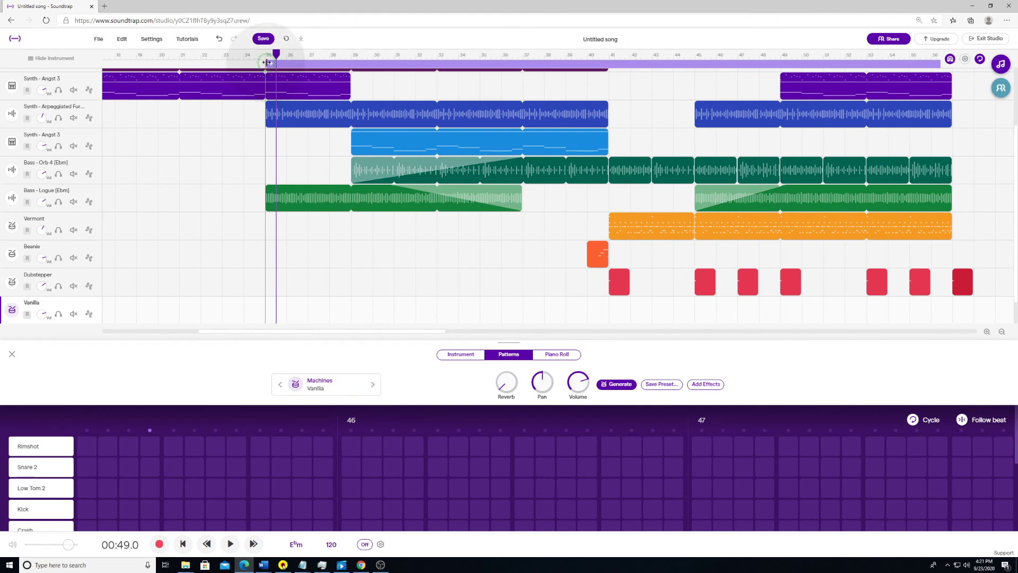
pyautogui.moveTo(267, 63); pyautogui.dragTo(610, 62)
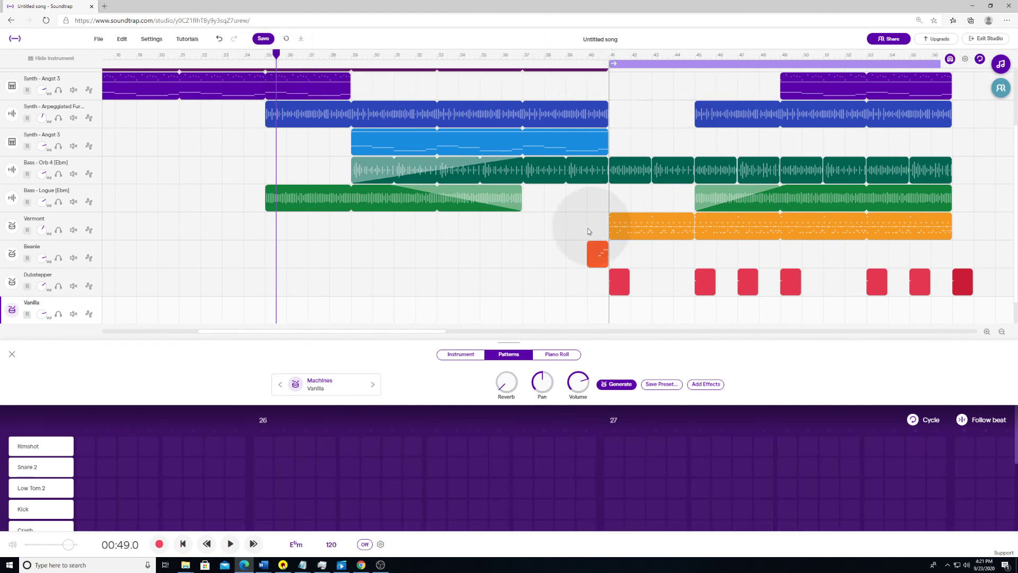
pyautogui.moveTo(416, 332); pyautogui.dragTo(477, 331)
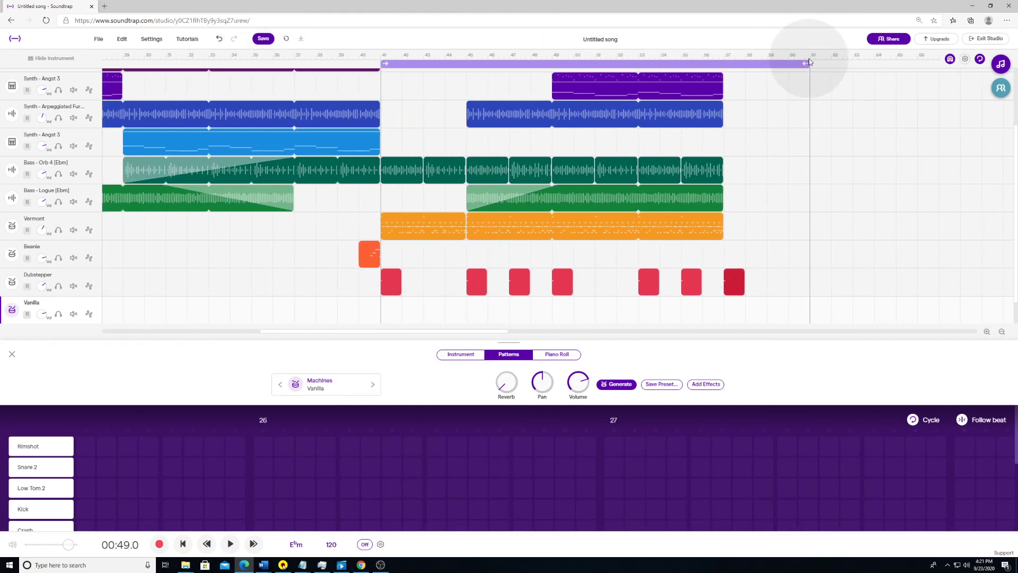
pyautogui.moveTo(806, 64); pyautogui.dragTo(463, 84)
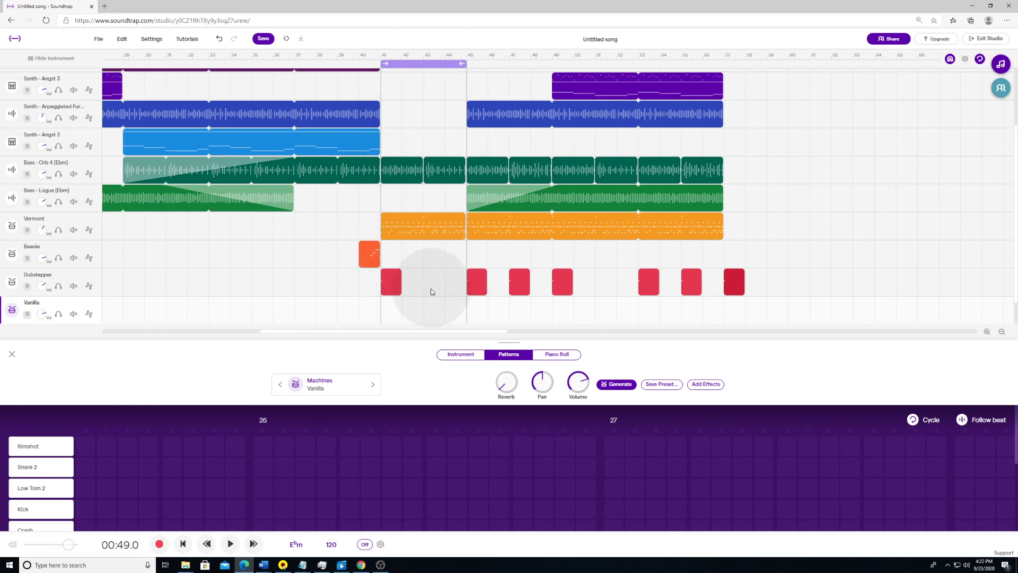
# Create a Vanilla drum region from bar 41 to bar 45, set the playhead to bar 41 and enlarge the pattern editor
pyautogui.click(396, 313)
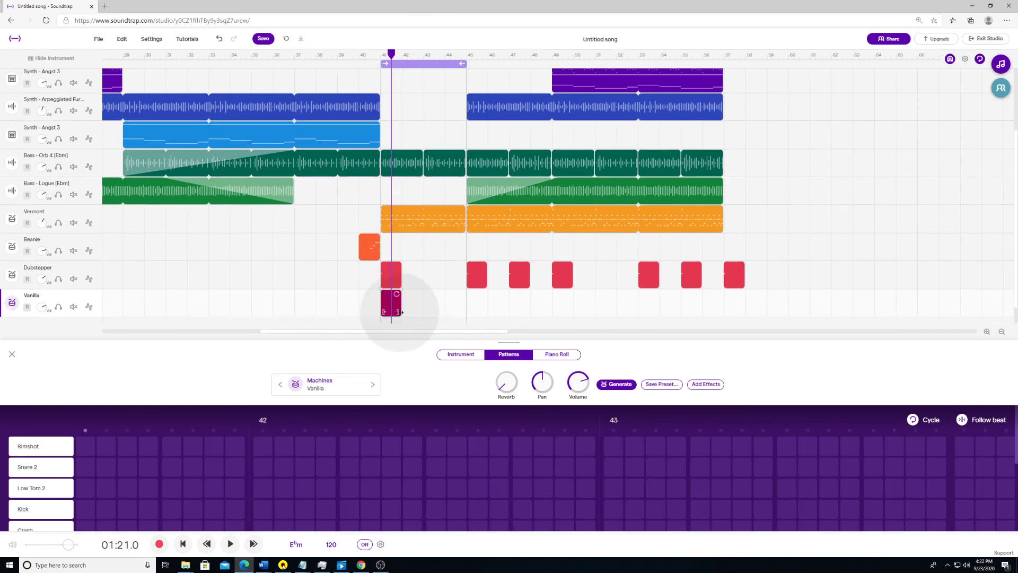
pyautogui.click(1002, 332)
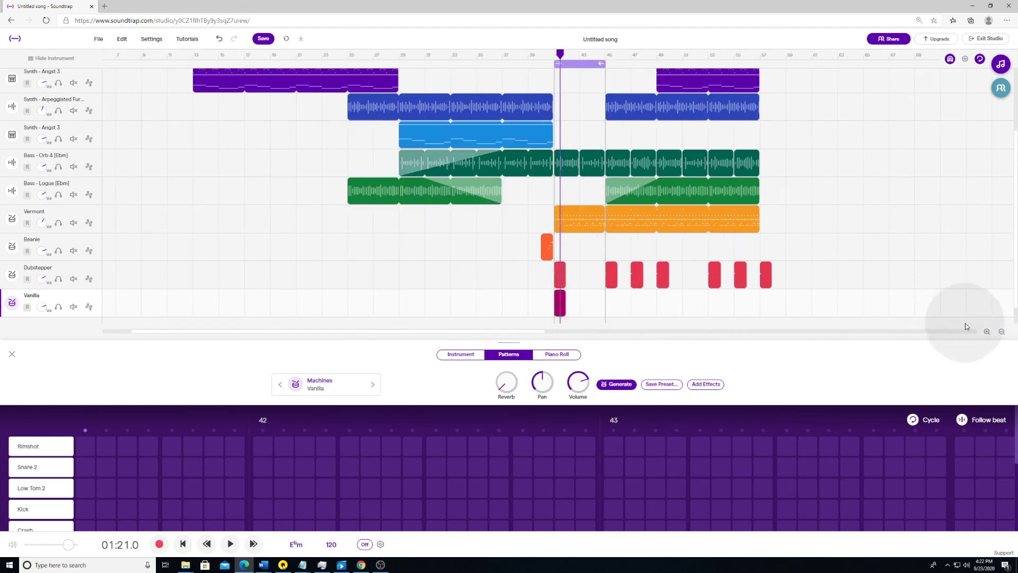
pyautogui.click(987, 333)
pyautogui.click(987, 332)
pyautogui.moveTo(565, 313)
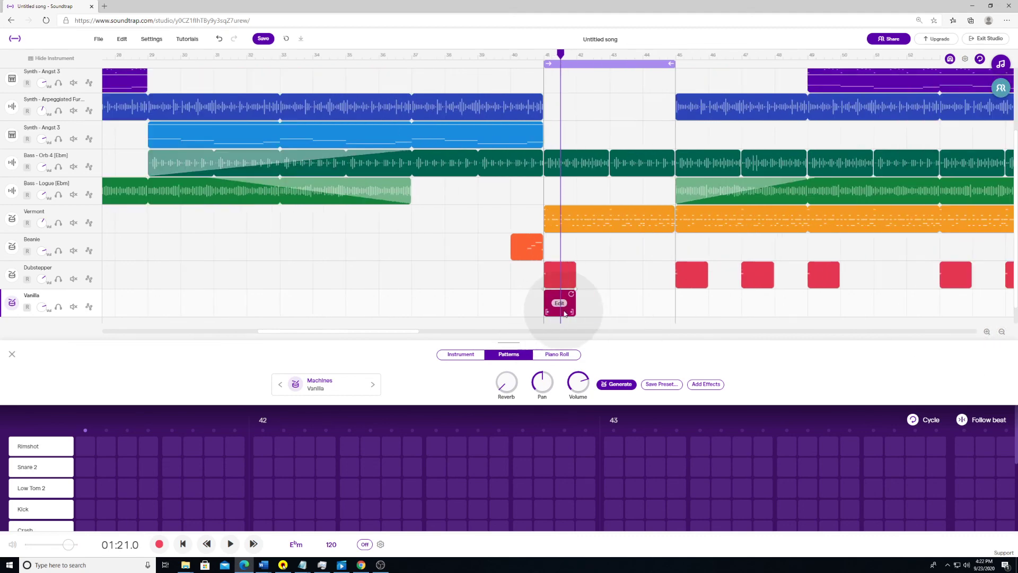
pyautogui.moveTo(572, 312); pyautogui.dragTo(673, 313)
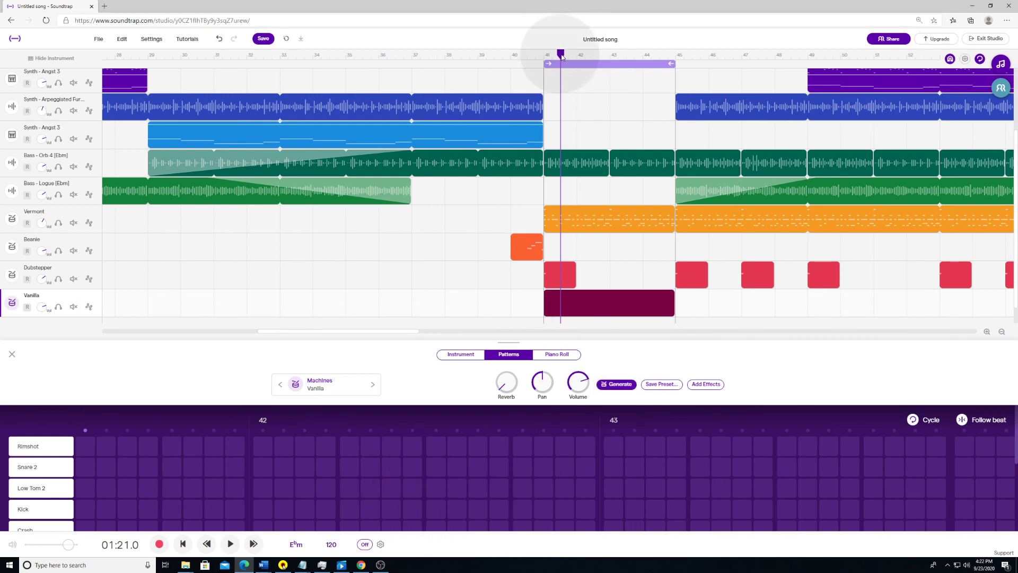
pyautogui.moveTo(559, 54); pyautogui.dragTo(543, 54)
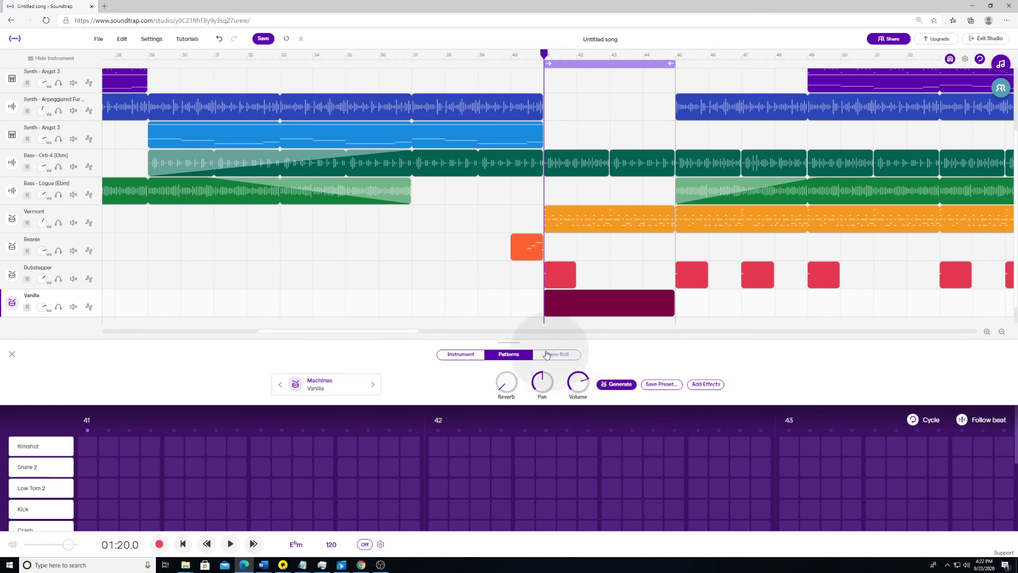
pyautogui.moveTo(517, 343); pyautogui.dragTo(490, 249)
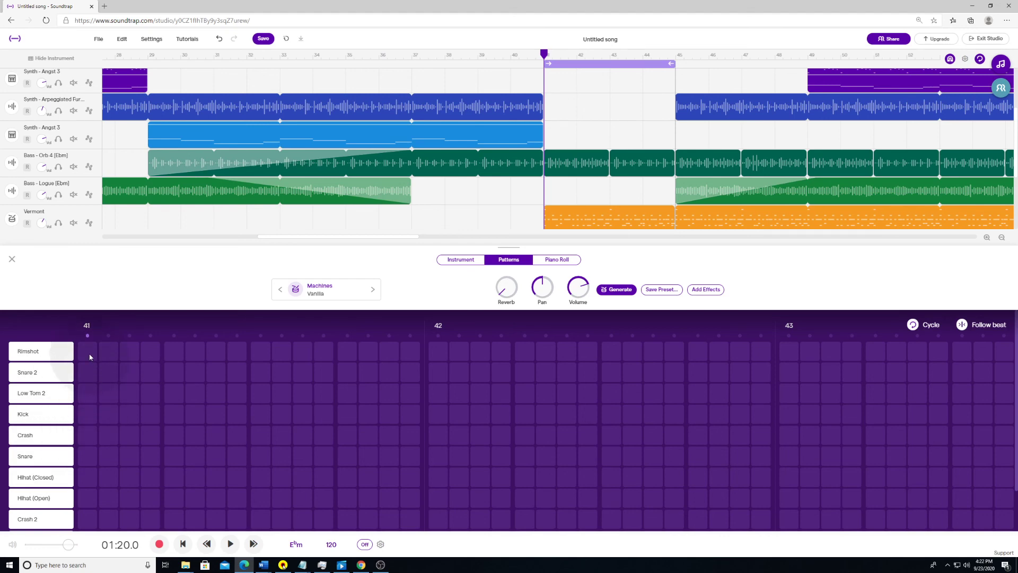
pyautogui.moveTo(90, 357)
pyautogui.mouseDown()
pyautogui.moveTo(250, 420)
pyautogui.moveTo(639, 415)
pyautogui.moveTo(751, 436)
pyautogui.moveTo(599, 419)
pyautogui.mouseUp()
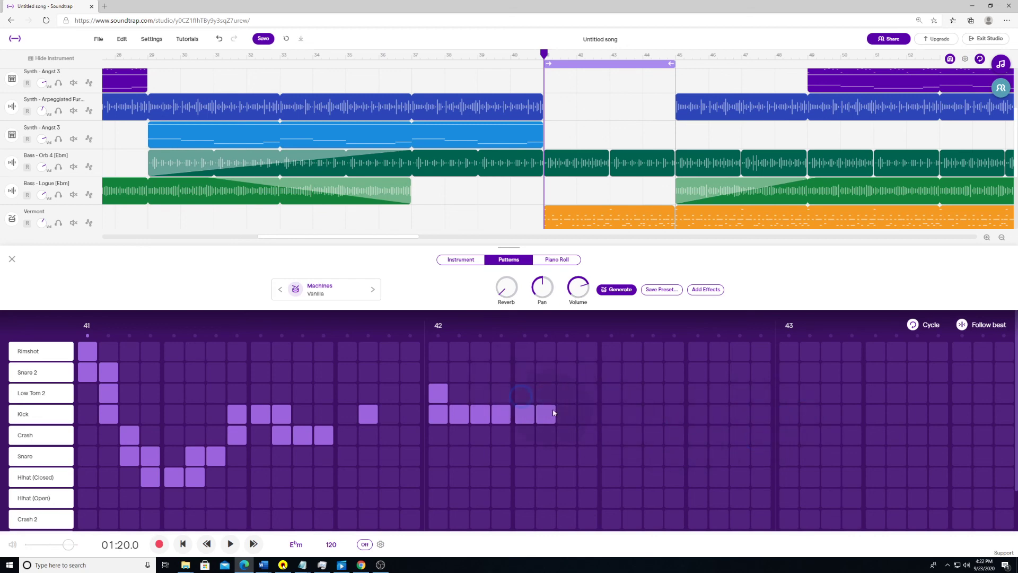
pyautogui.moveTo(554, 413); pyautogui.dragTo(441, 419)
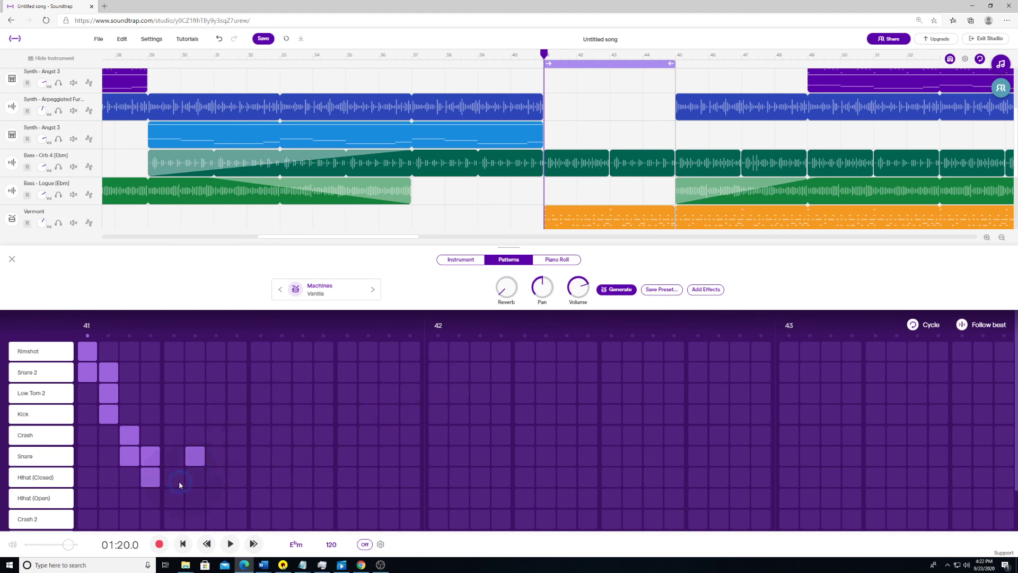
pyautogui.moveTo(117, 419); pyautogui.dragTo(87, 358)
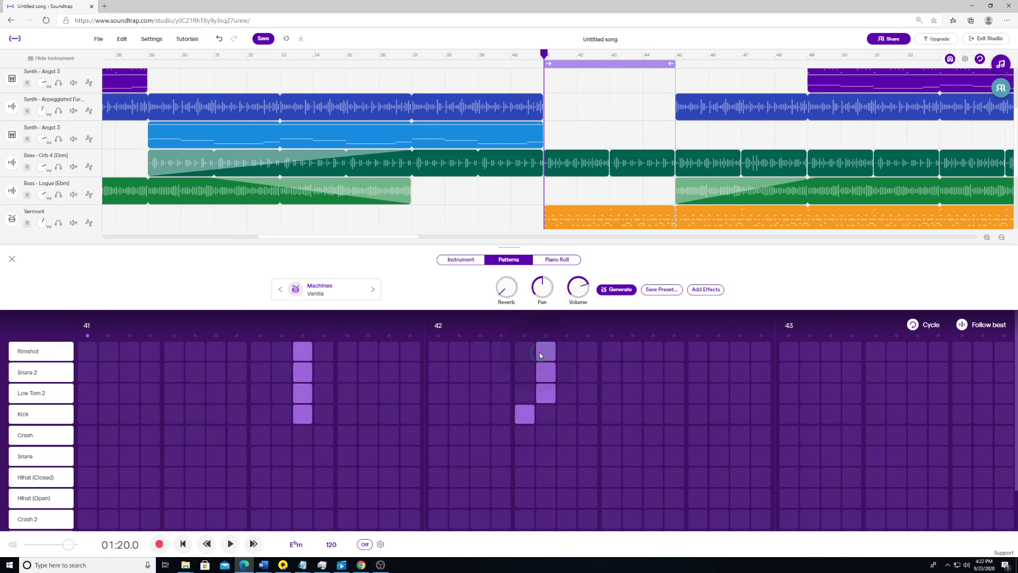
# Paint a smiley face across bars 41 and 42 of the Vanilla pattern, with eyes from Rimshot to Kick and a mouth curving down to Crash 2
pyautogui.moveTo(163, 447)
pyautogui.mouseDown()
pyautogui.moveTo(345, 523)
pyautogui.moveTo(682, 455)
pyautogui.moveTo(719, 393)
pyautogui.mouseUp()
pyautogui.moveTo(450, 536); pyautogui.dragTo(411, 520)
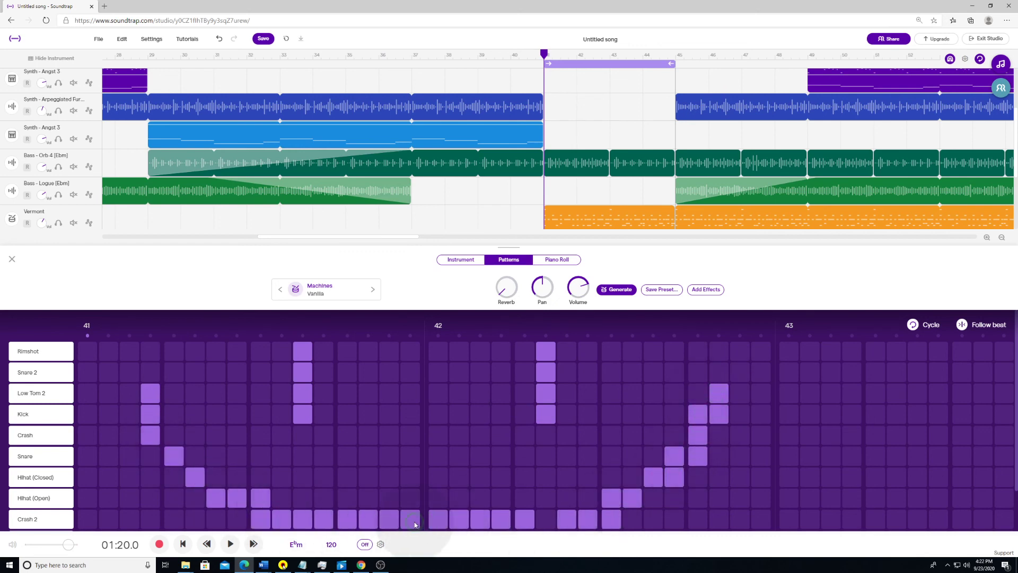
pyautogui.click(58, 223)
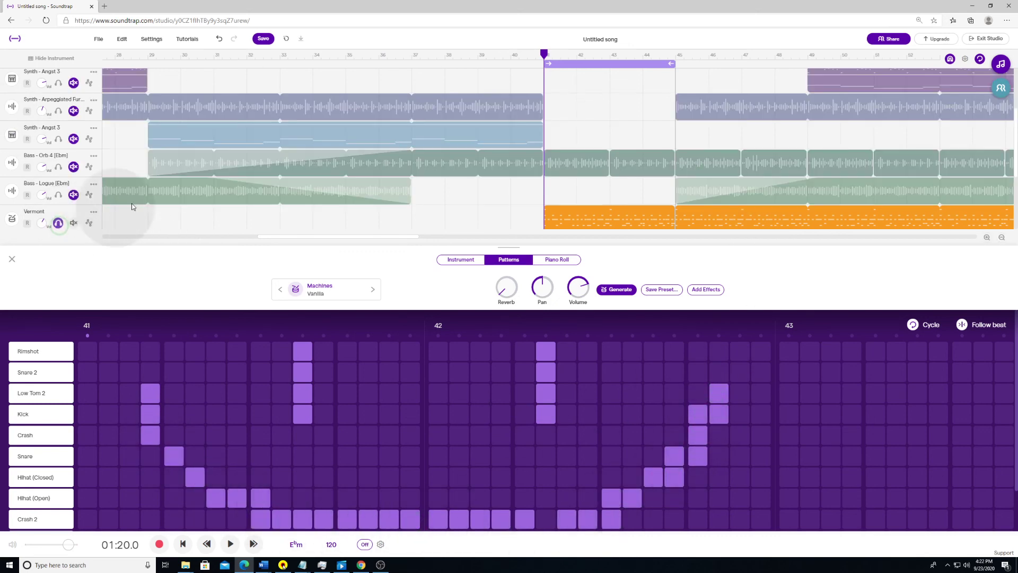
pyautogui.press('space')
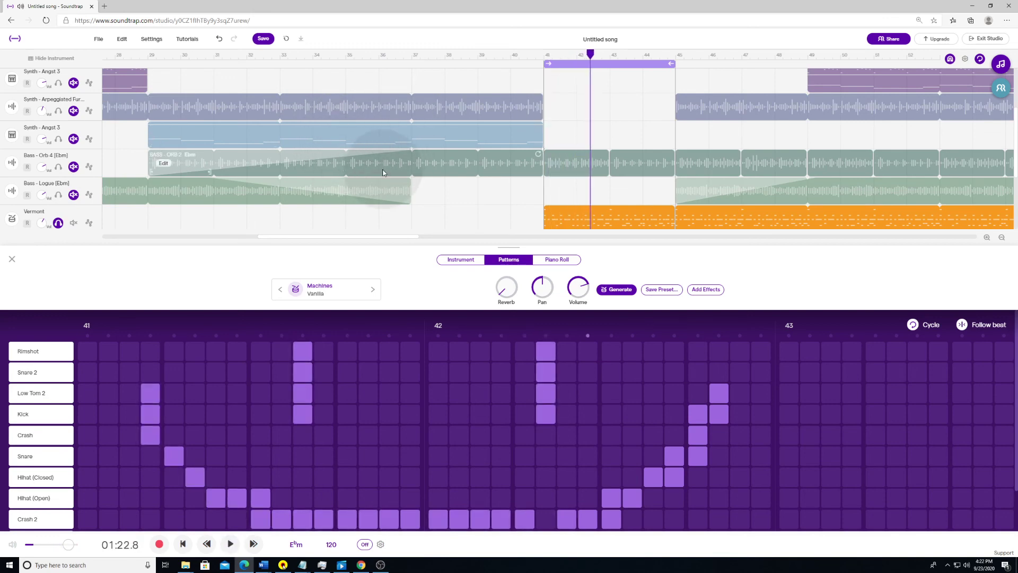
pyautogui.scroll(-1, 382, 167)
pyautogui.click(66, 210)
pyautogui.click(58, 213)
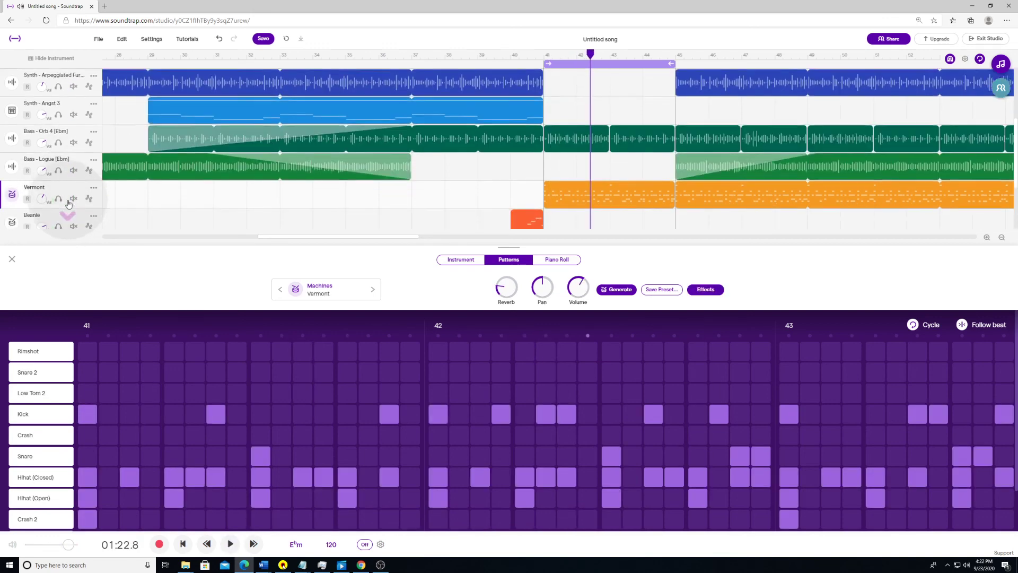
# Solo the Vanilla track and play its pattern from bar 41
pyautogui.scroll(-4, 53, 211)
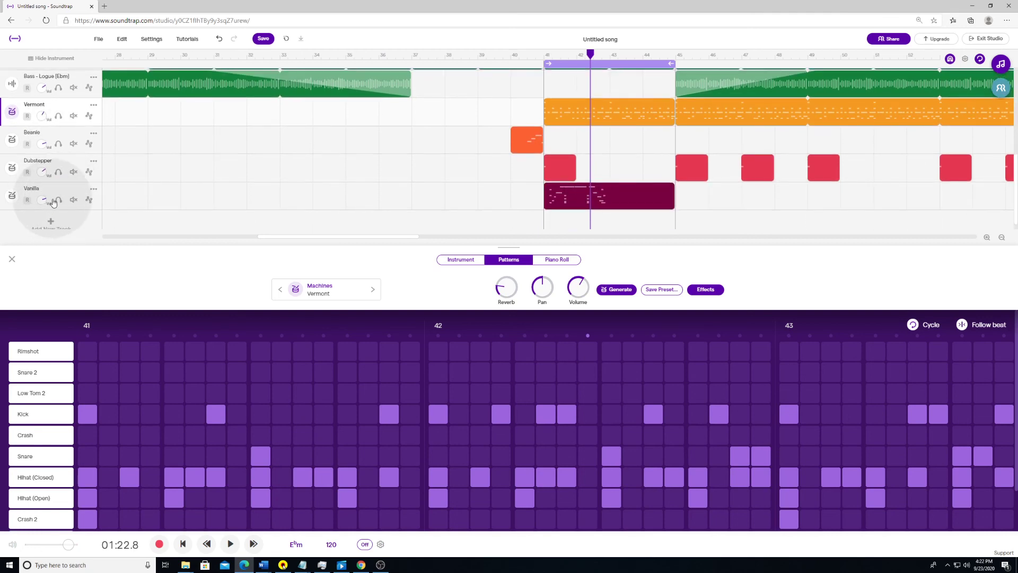
pyautogui.click(58, 200)
pyautogui.click(544, 55)
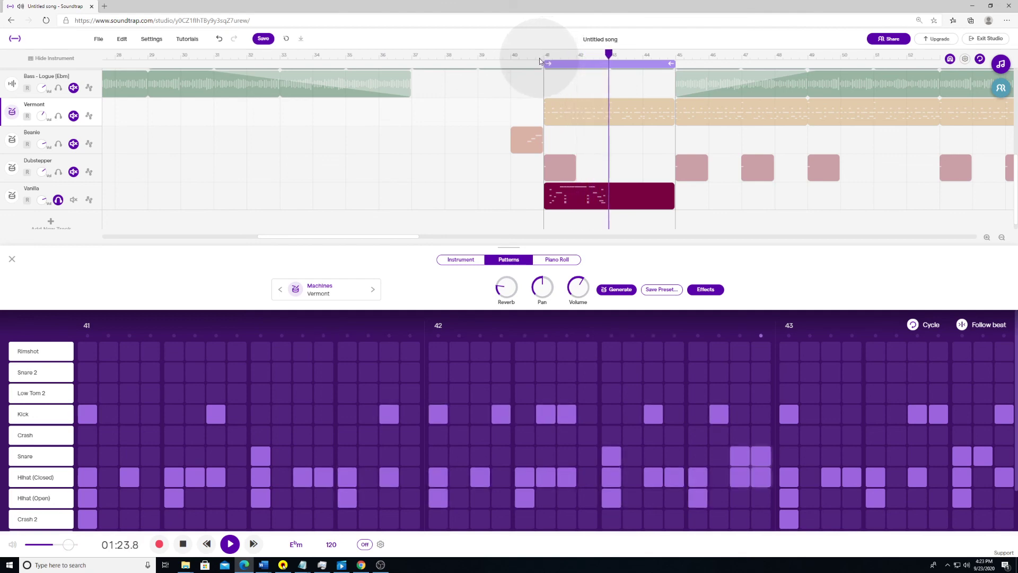
pyautogui.press('space')
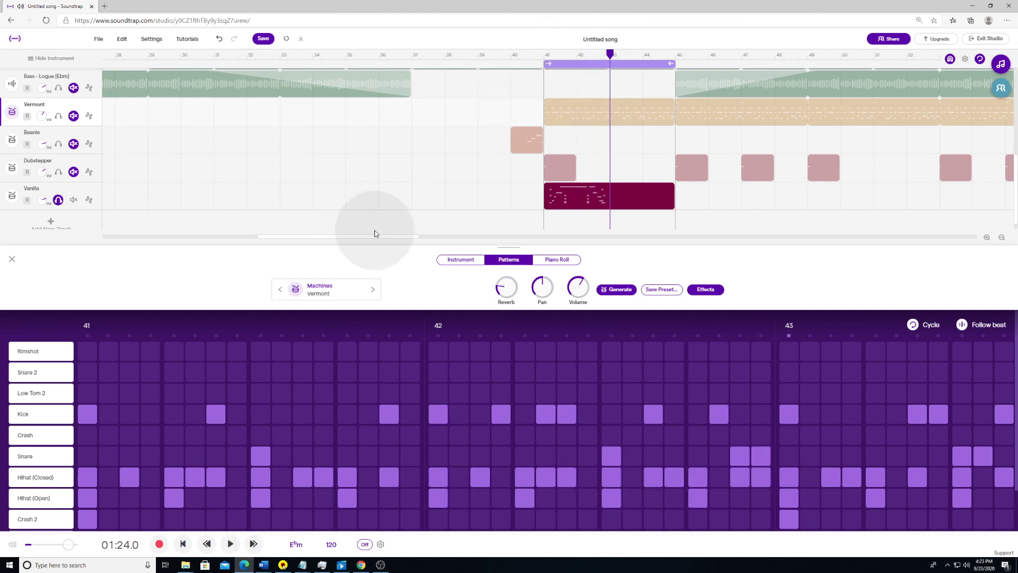
# Erase the curved mouth notes from the Vanilla pattern in bars 41 and 42, leaving the two vertical eyes
pyautogui.click(622, 198)
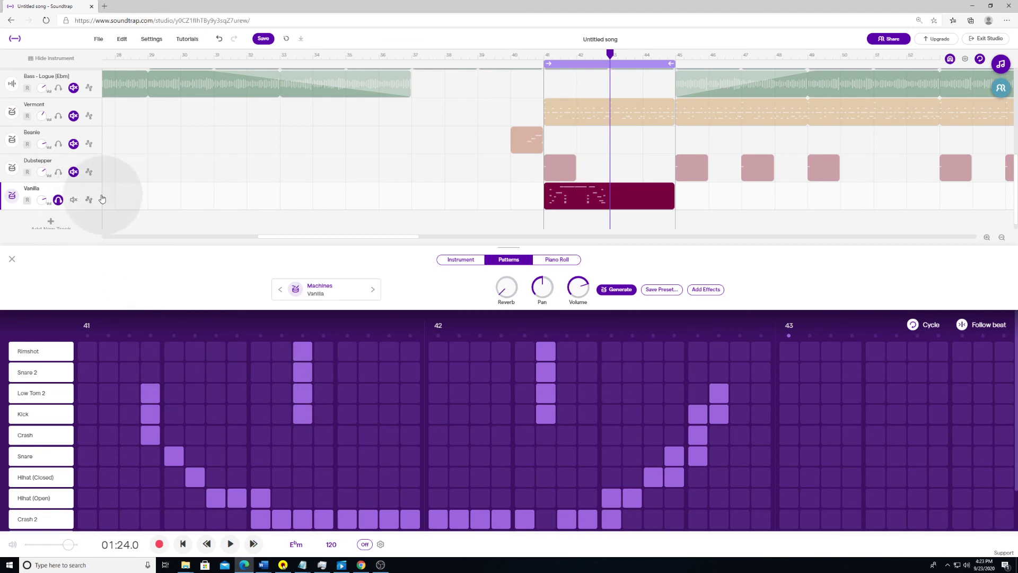
pyautogui.scroll(-1, 382, 509)
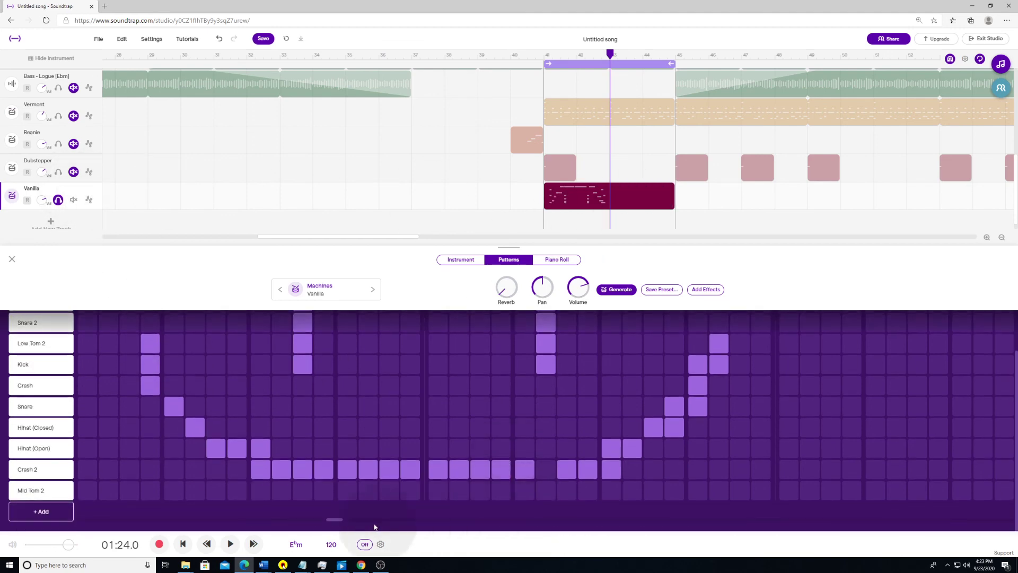
pyautogui.moveTo(334, 519)
pyautogui.mouseDown()
pyautogui.moveTo(371, 523)
pyautogui.moveTo(266, 503)
pyautogui.moveTo(376, 520)
pyautogui.moveTo(689, 512)
pyautogui.mouseUp()
pyautogui.scroll(1, 402, 460)
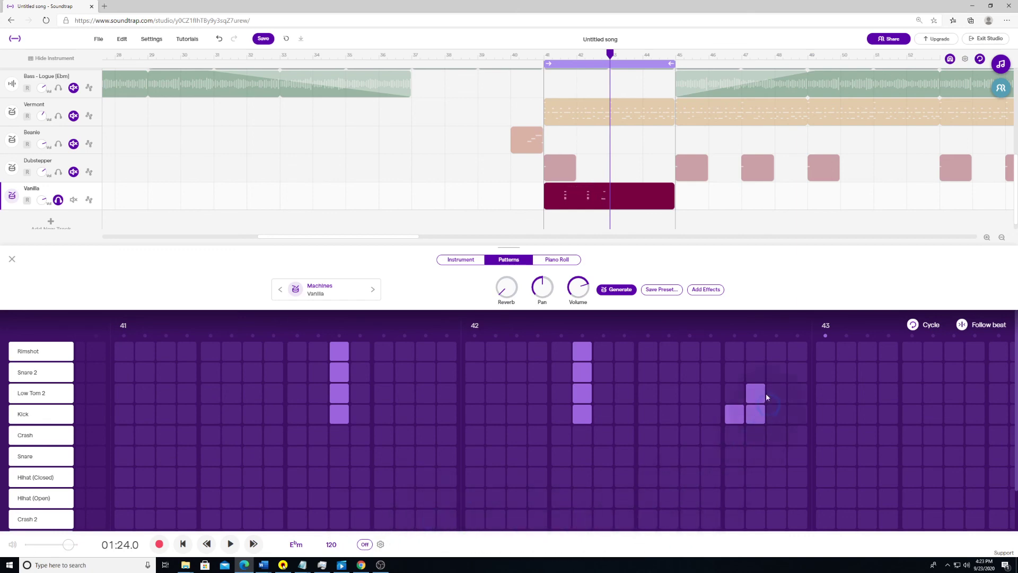